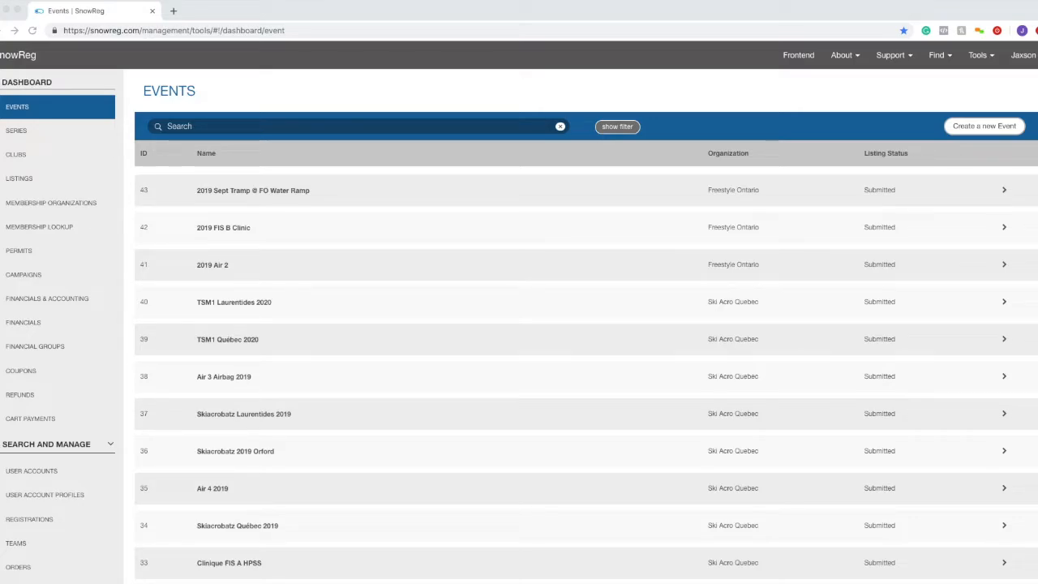
- Return to the SnowReg management dashboard through the admin tools menu
{"action": "left_click", "coordinate": [298, 127]}
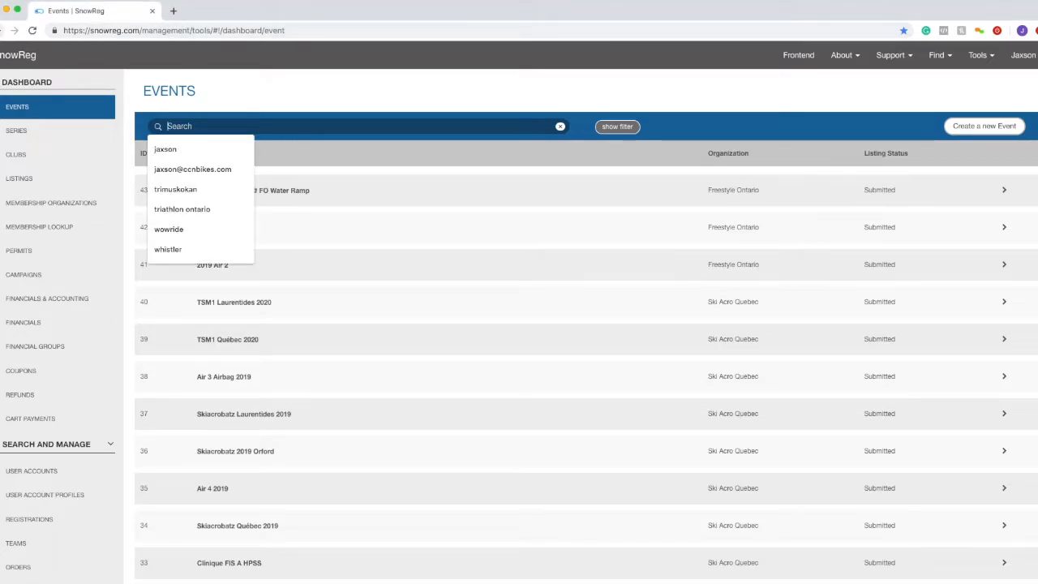
{"action": "key", "text": "super+Tab"}
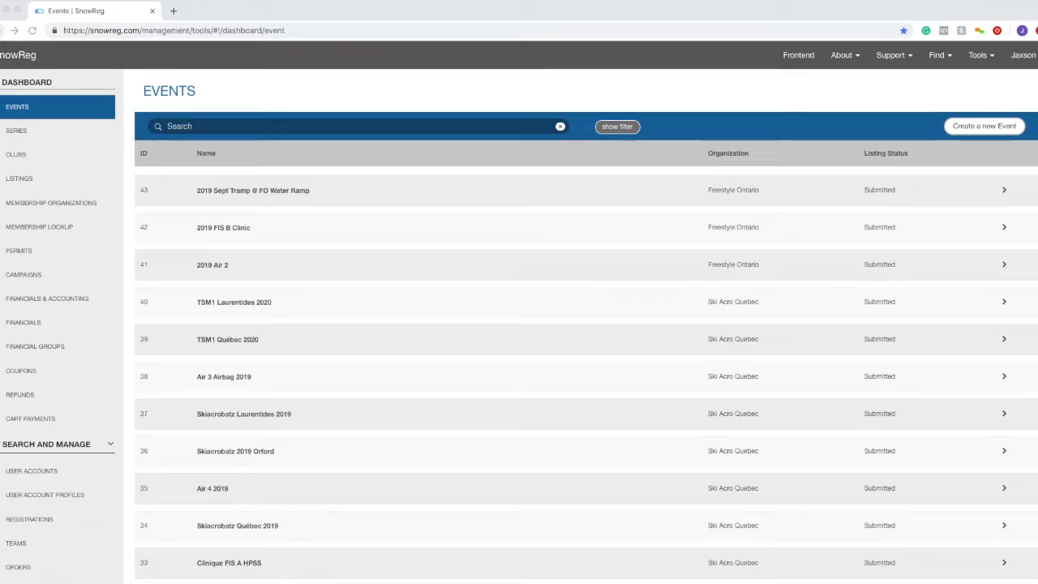
{"action": "left_click", "coordinate": [426, 78]}
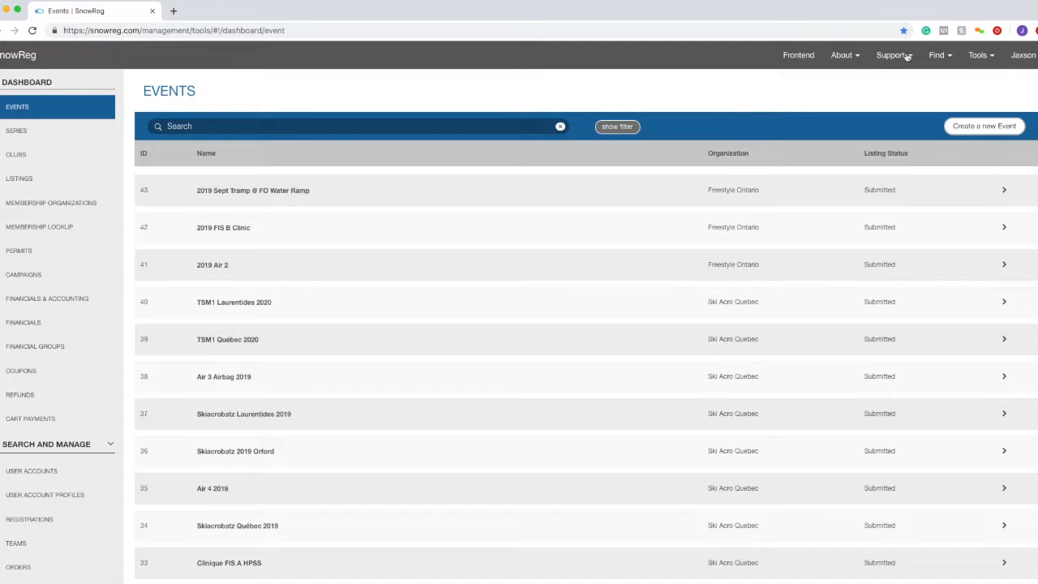
{"action": "left_click", "coordinate": [970, 71]}
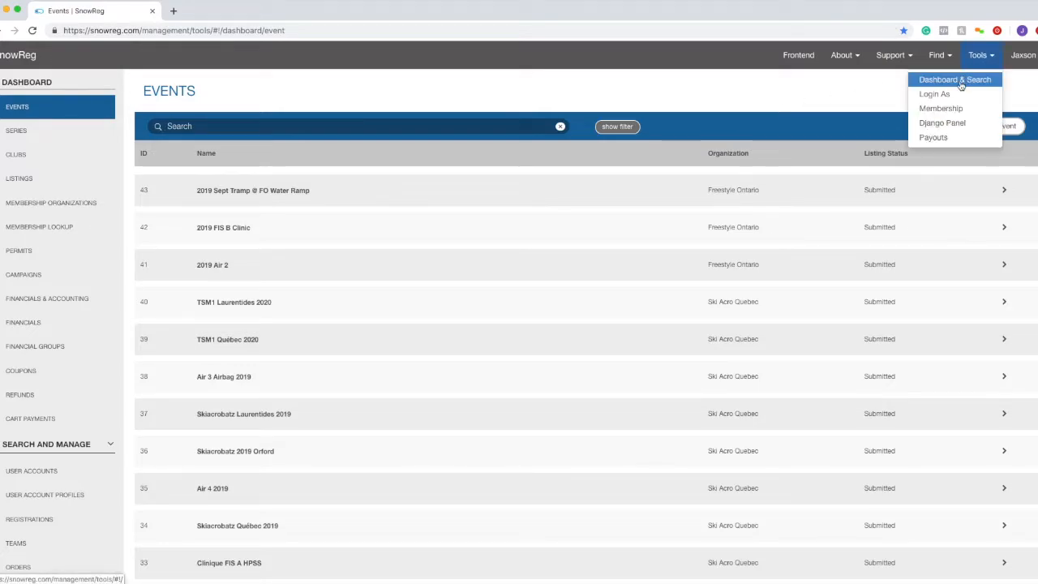
{"action": "left_click", "coordinate": [713, 80]}
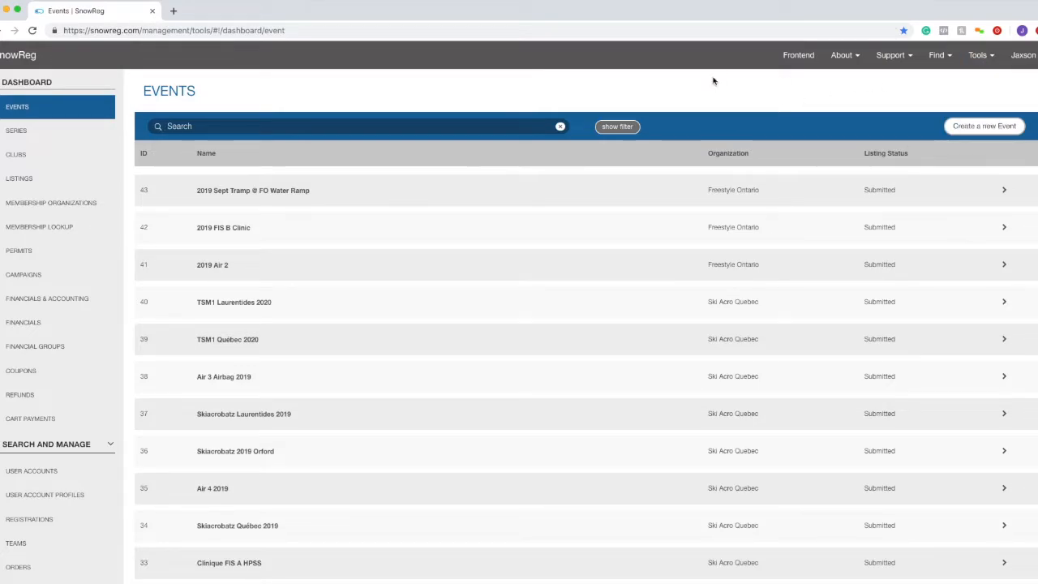
{"action": "left_click", "coordinate": [973, 64]}
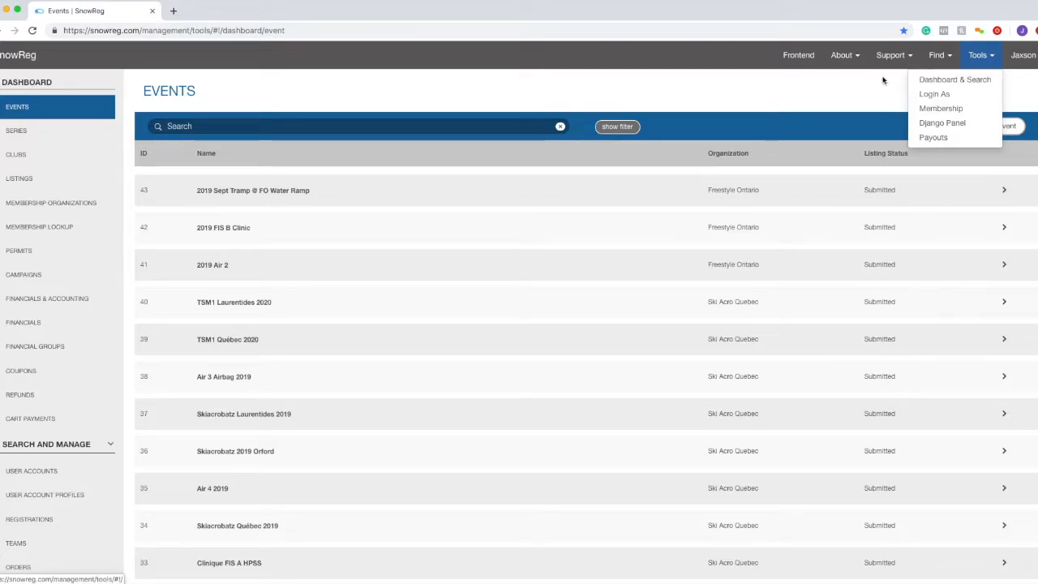
{"action": "left_click", "coordinate": [955, 80]}
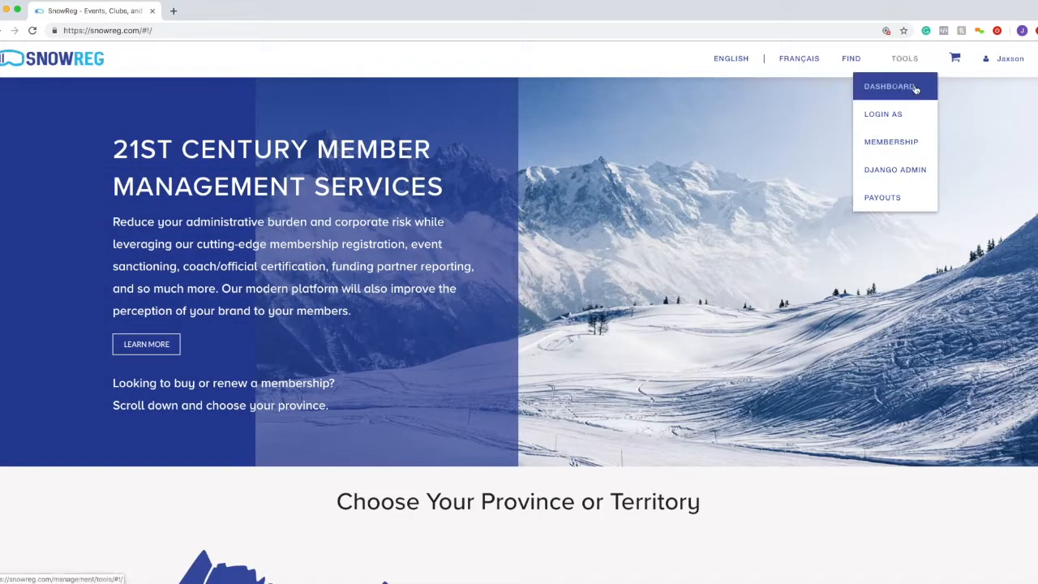
{"action": "left_click", "coordinate": [915, 86]}
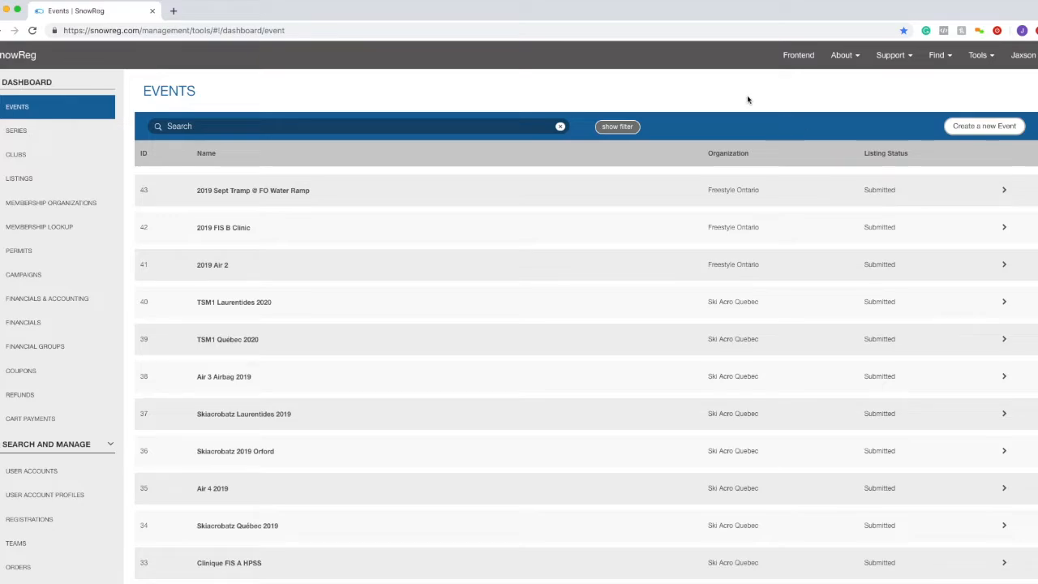
- Start a new event and point out the Listing Details heading and Event Website Address field
{"action": "left_click", "coordinate": [958, 130]}
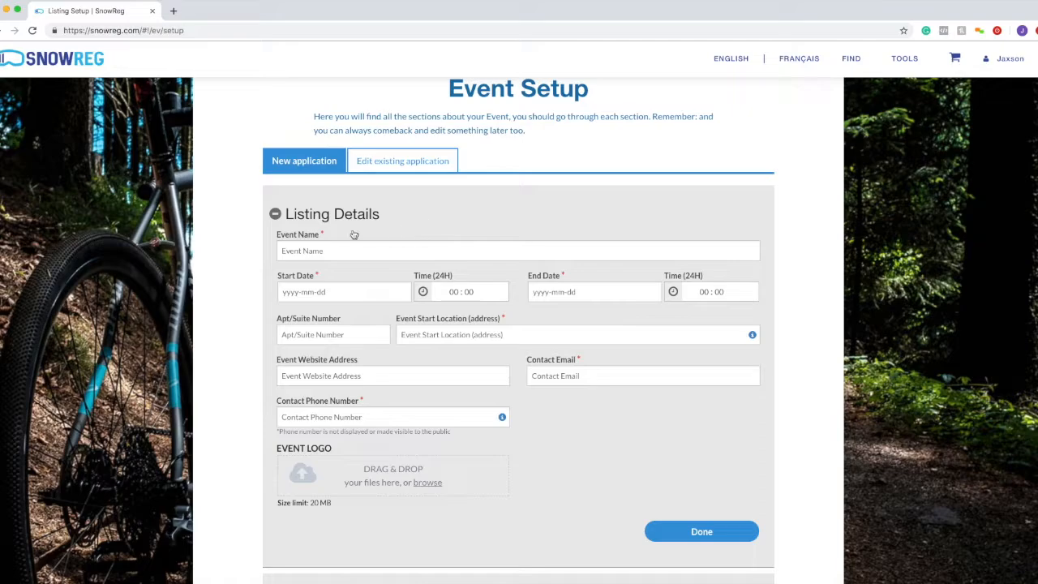
{"action": "left_click_drag", "start_coordinate": [282, 216], "coordinate": [425, 222]}
{"action": "left_click", "coordinate": [429, 222]}
{"action": "left_click_drag", "start_coordinate": [361, 359], "coordinate": [281, 363]}
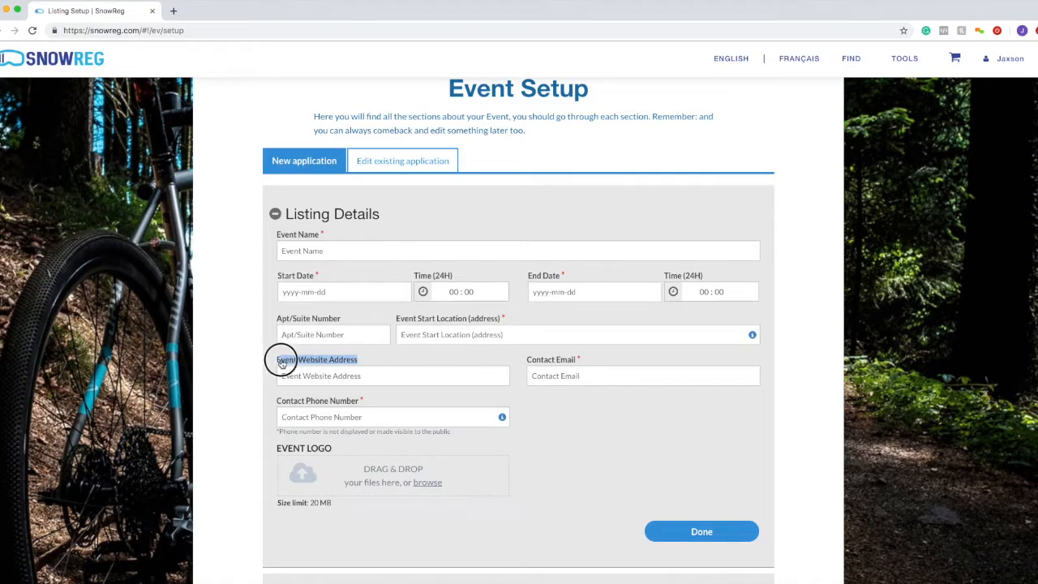
{"action": "left_click", "coordinate": [395, 365]}
{"action": "left_click_drag", "start_coordinate": [394, 364], "coordinate": [257, 362]}
{"action": "left_click", "coordinate": [547, 443]}
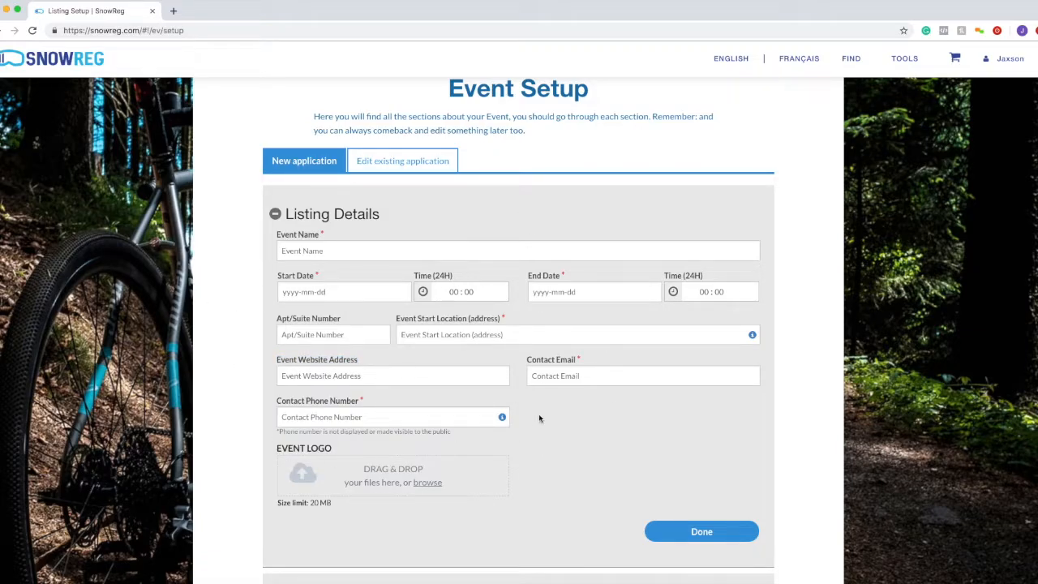
{"action": "scroll", "coordinate": [540, 418], "scroll_direction": "down", "scroll_amount": 1}
- Enter 'Test Event' as the Event Name, fixing the typo, and point out the Start and End Date fields
{"action": "left_click", "coordinate": [394, 252]}
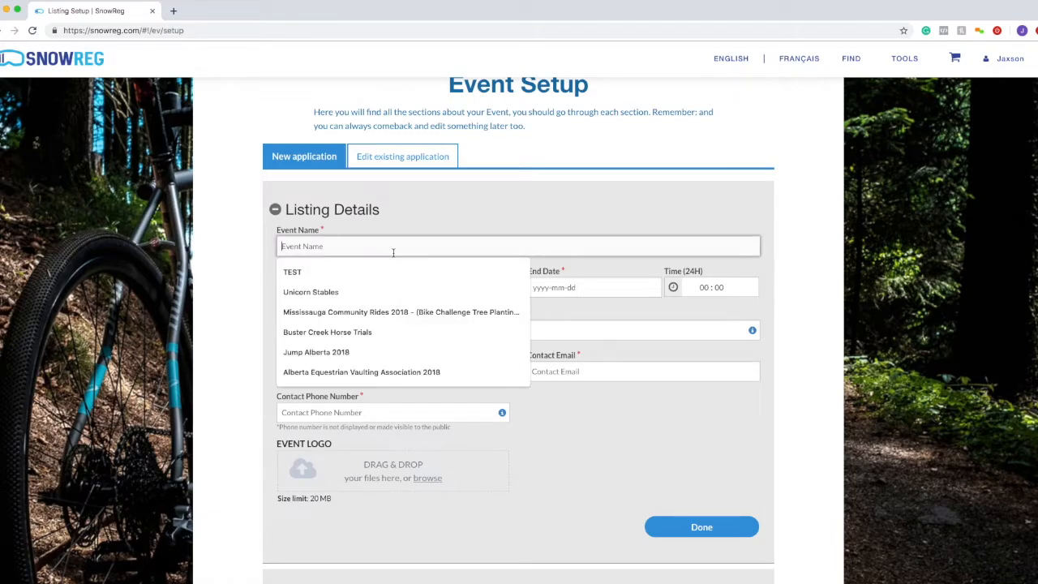
{"action": "type", "text": "T"}
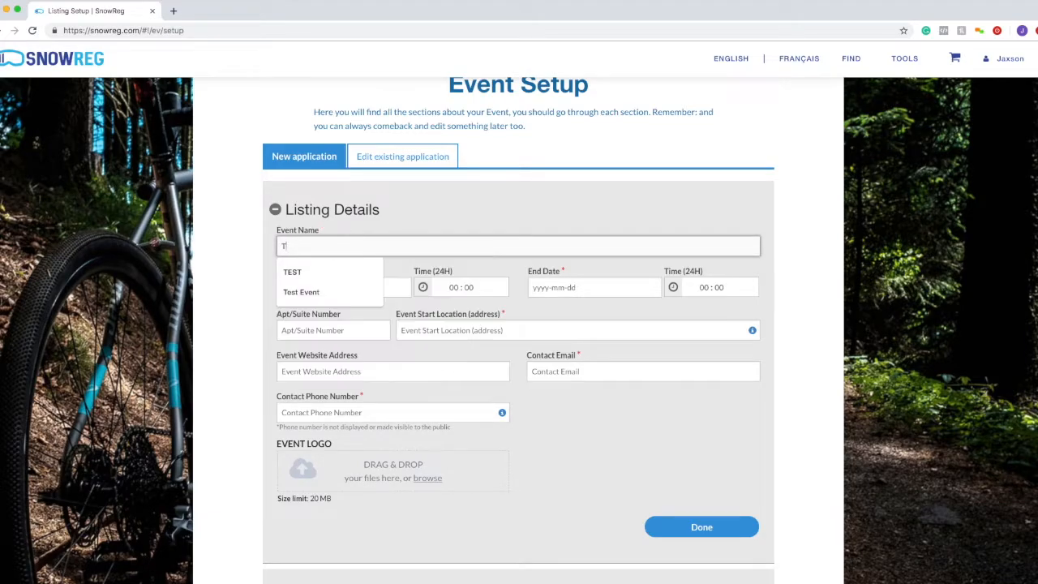
{"action": "type", "text": "est Event"}
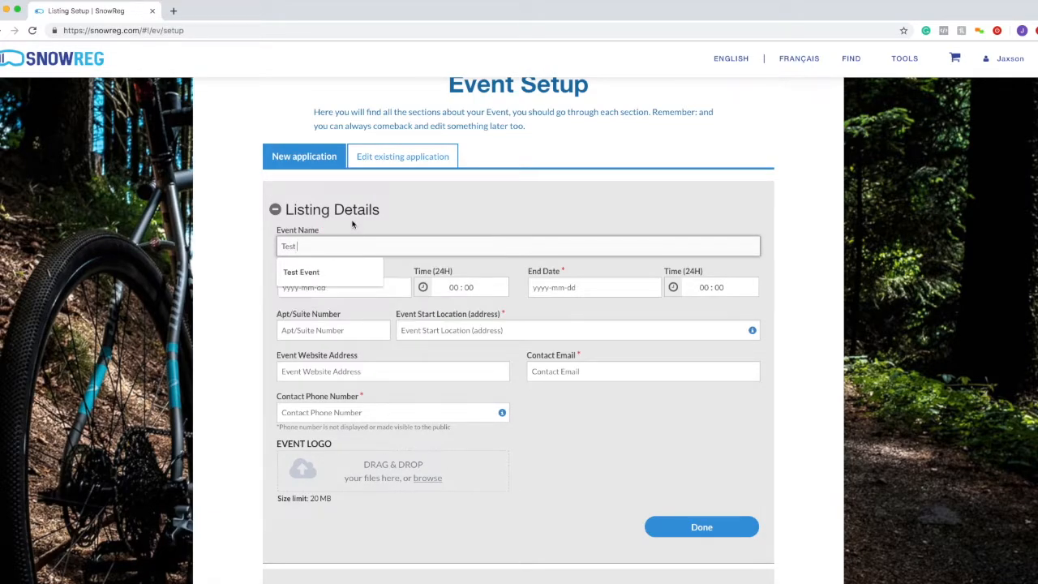
{"action": "key", "text": "BackSpace"}
{"action": "key", "text": "BackSpace"}
{"action": "type", "text": "nt"}
{"action": "left_click", "coordinate": [324, 275]}
{"action": "left_click_drag", "start_coordinate": [279, 272], "coordinate": [309, 271]}
{"action": "left_click_drag", "start_coordinate": [529, 272], "coordinate": [556, 271]}
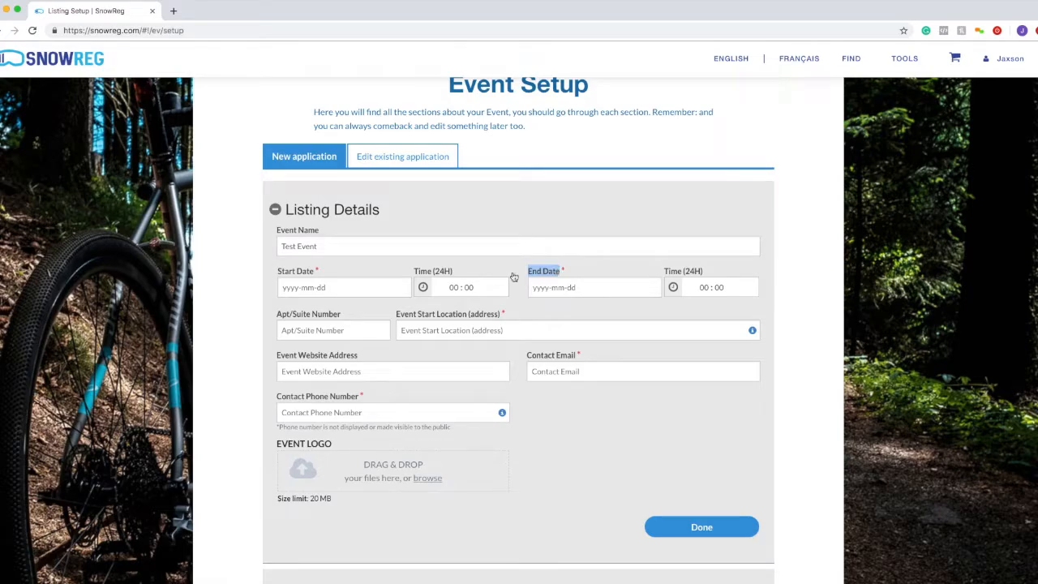
- Pick 2019-09-01 as the Start Date and 2019-09-03 as the End Date from the calendars
{"action": "triple_click", "coordinate": [293, 271]}
{"action": "left_click", "coordinate": [572, 285]}
{"action": "left_click_drag", "start_coordinate": [549, 274], "coordinate": [483, 271]}
{"action": "left_click", "coordinate": [491, 271]}
{"action": "left_click", "coordinate": [378, 293]}
{"action": "left_click", "coordinate": [377, 275]}
{"action": "left_click", "coordinate": [323, 291]}
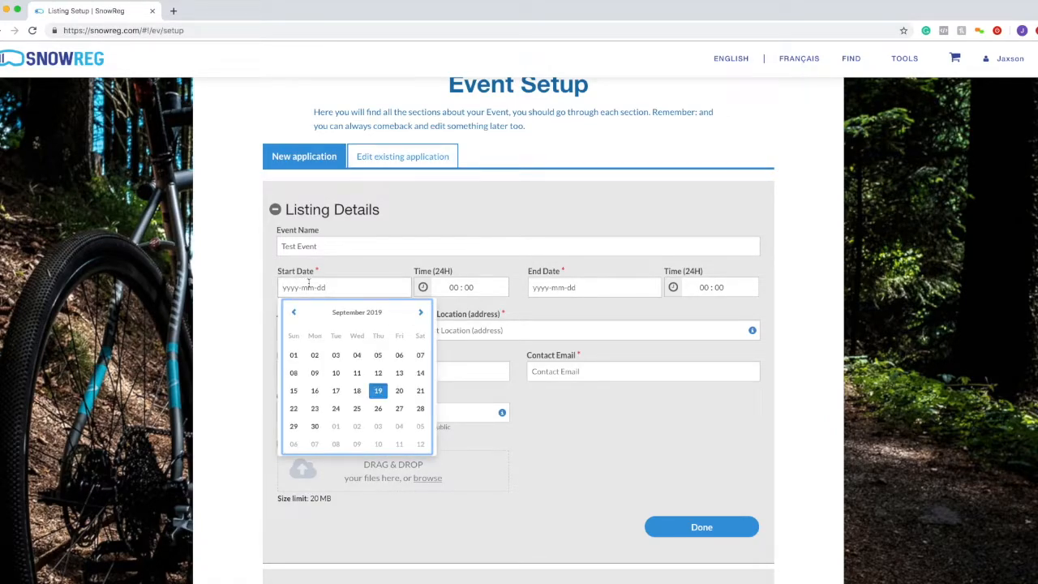
{"action": "left_click", "coordinate": [295, 358]}
{"action": "left_click", "coordinate": [604, 289]}
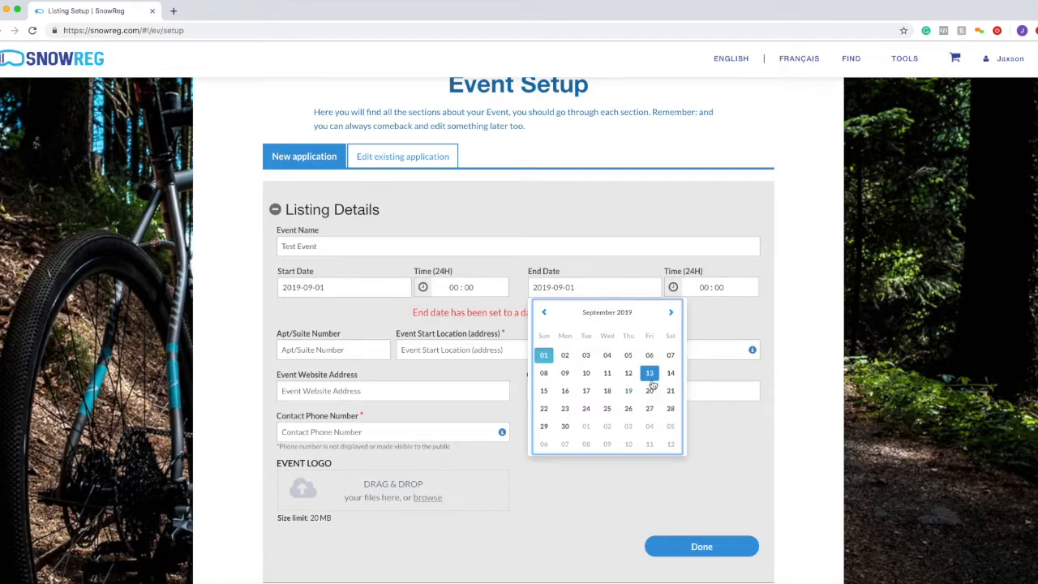
{"action": "left_click", "coordinate": [589, 357]}
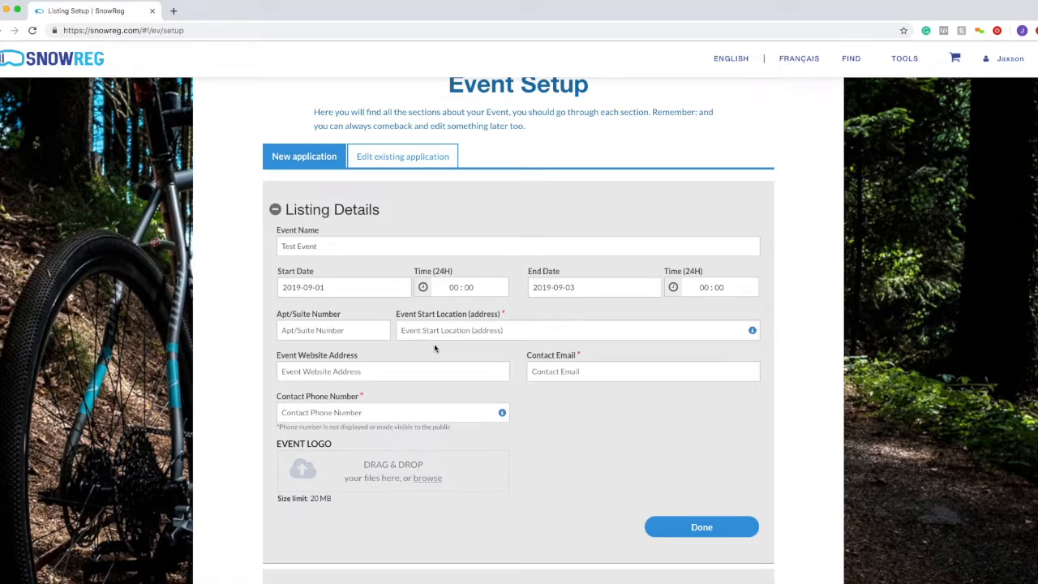
{"action": "left_click", "coordinate": [334, 330]}
{"action": "left_click_drag", "start_coordinate": [278, 317], "coordinate": [330, 319]}
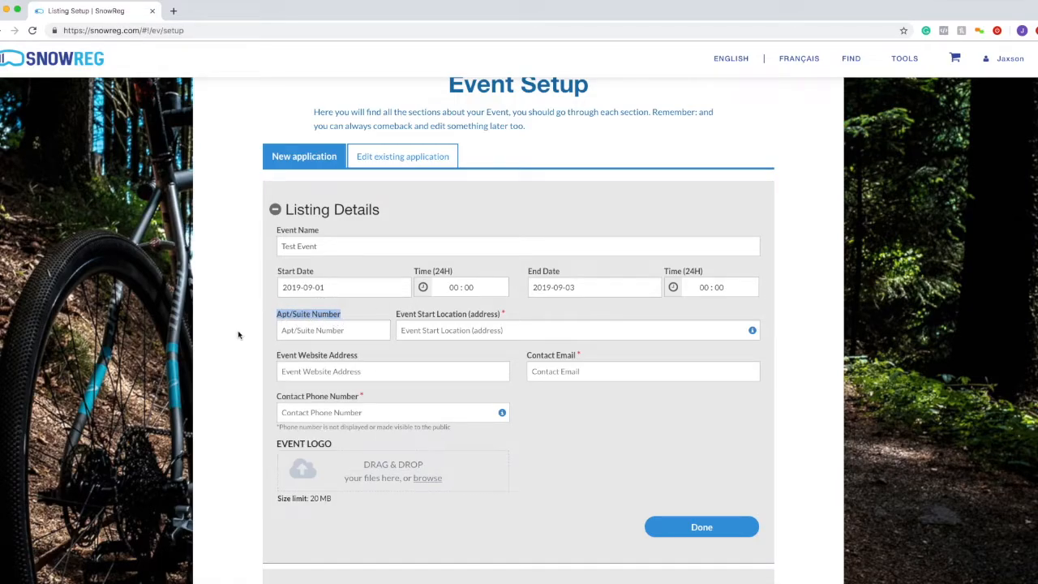
{"action": "left_click_drag", "start_coordinate": [341, 317], "coordinate": [256, 313]}
{"action": "left_click", "coordinate": [522, 316]}
{"action": "left_click_drag", "start_coordinate": [522, 317], "coordinate": [416, 316]}
{"action": "left_click", "coordinate": [440, 327]}
{"action": "left_click", "coordinate": [609, 297]}
{"action": "mouse_move", "coordinate": [752, 332]}
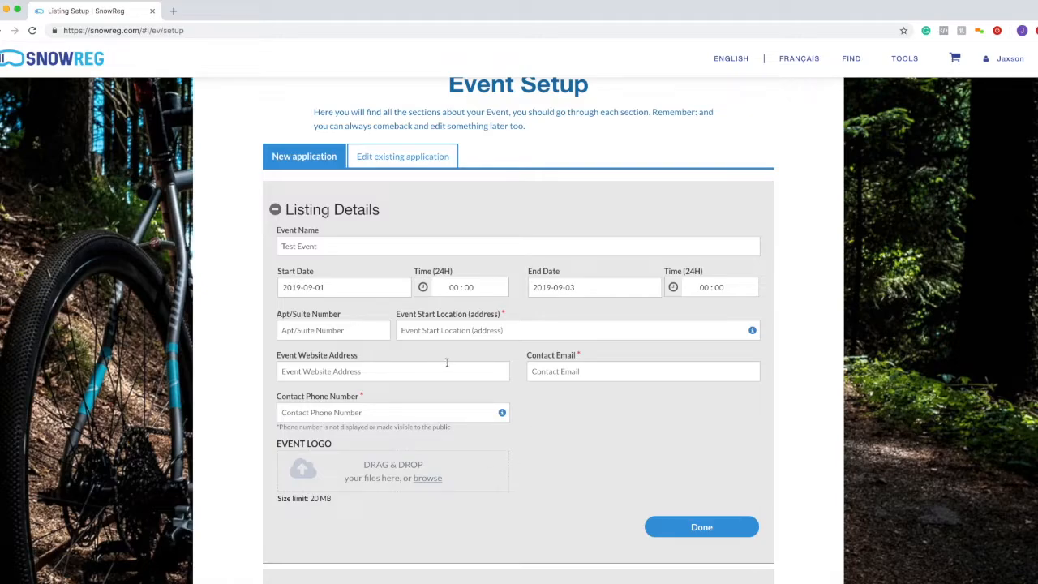
- Set the Event Start Location to Sun Peaks Resort, Alpine Road
{"action": "left_click", "coordinate": [464, 331]}
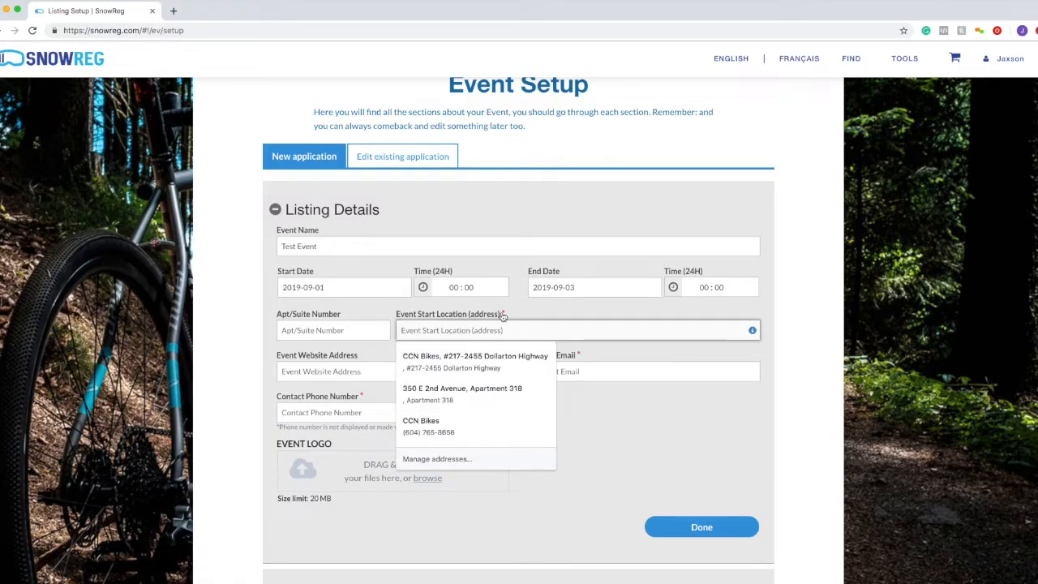
{"action": "type", "text": "Sun"}
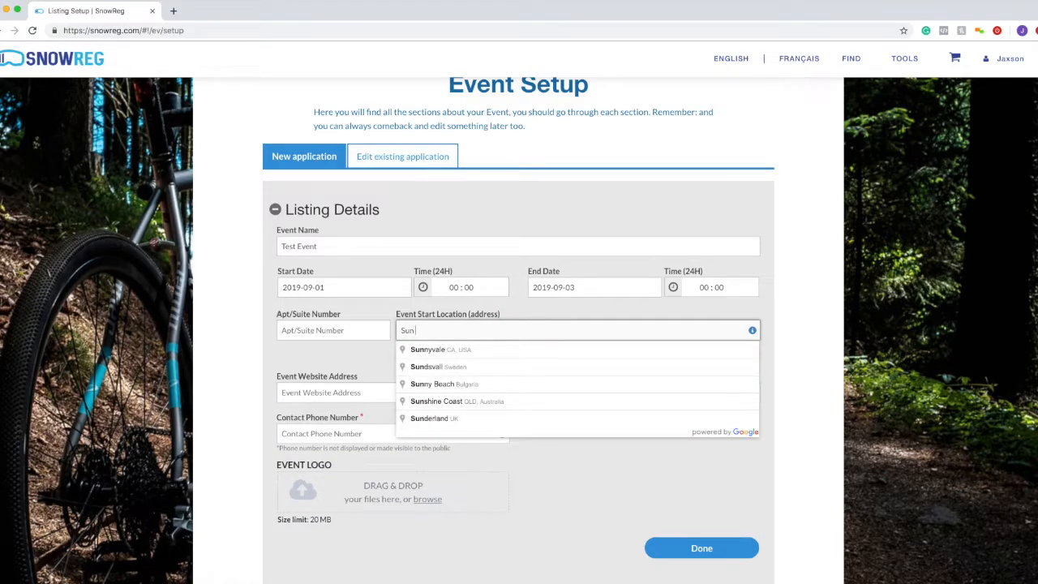
{"action": "type", "text": " peak"}
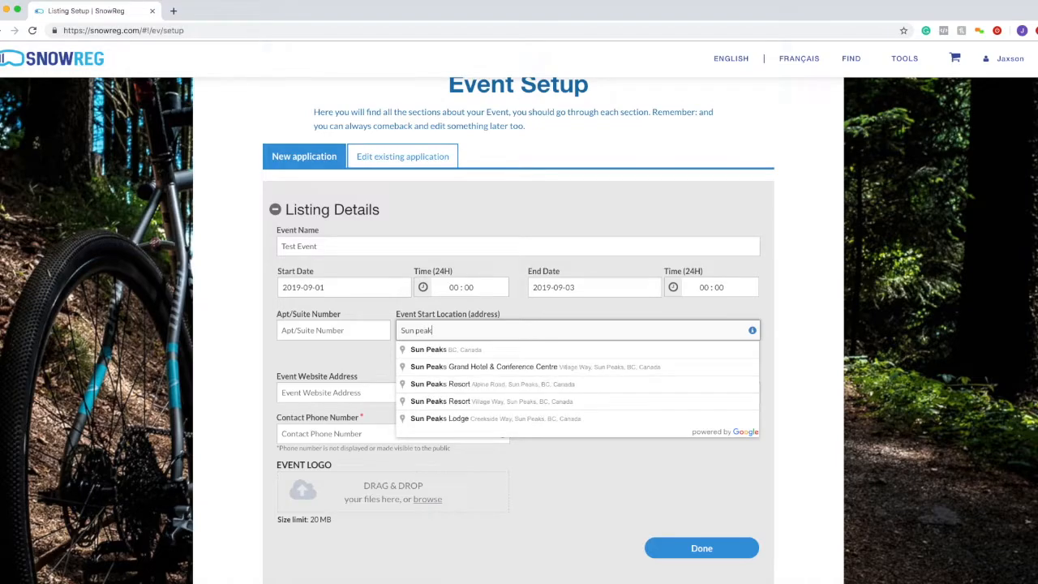
{"action": "left_click", "coordinate": [500, 385]}
{"action": "left_click_drag", "start_coordinate": [614, 332], "coordinate": [404, 331]}
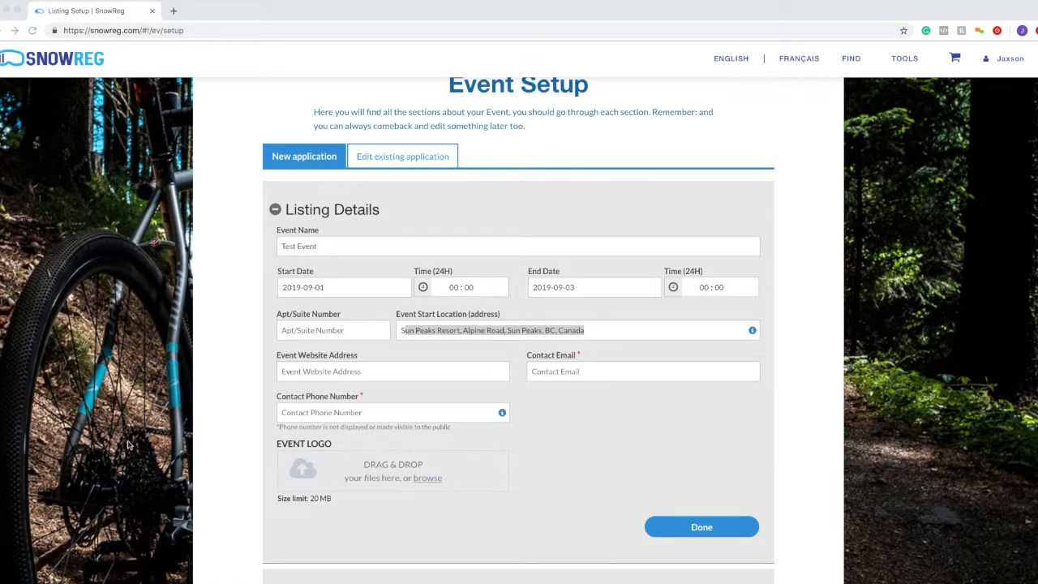
- Enter Interpodia.com as the event website address
{"action": "left_click", "coordinate": [396, 373]}
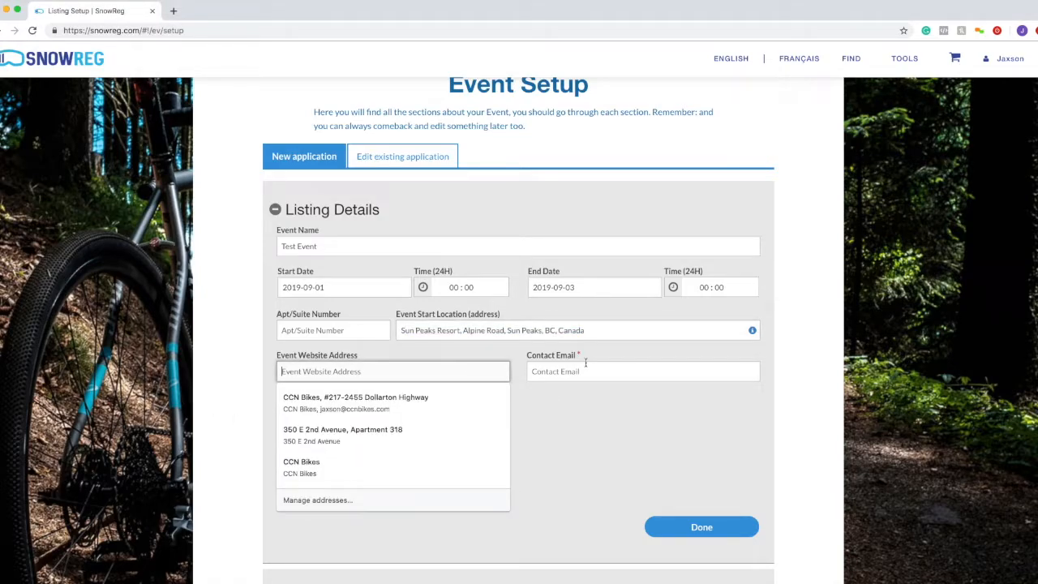
{"action": "left_click", "coordinate": [556, 330]}
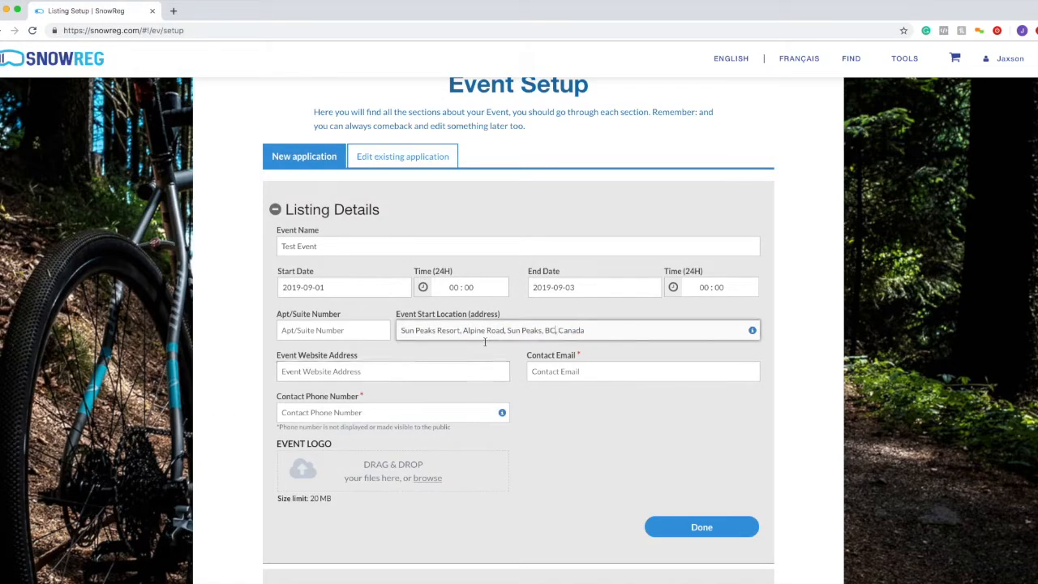
{"action": "left_click", "coordinate": [368, 374]}
{"action": "type", "text": "In"}
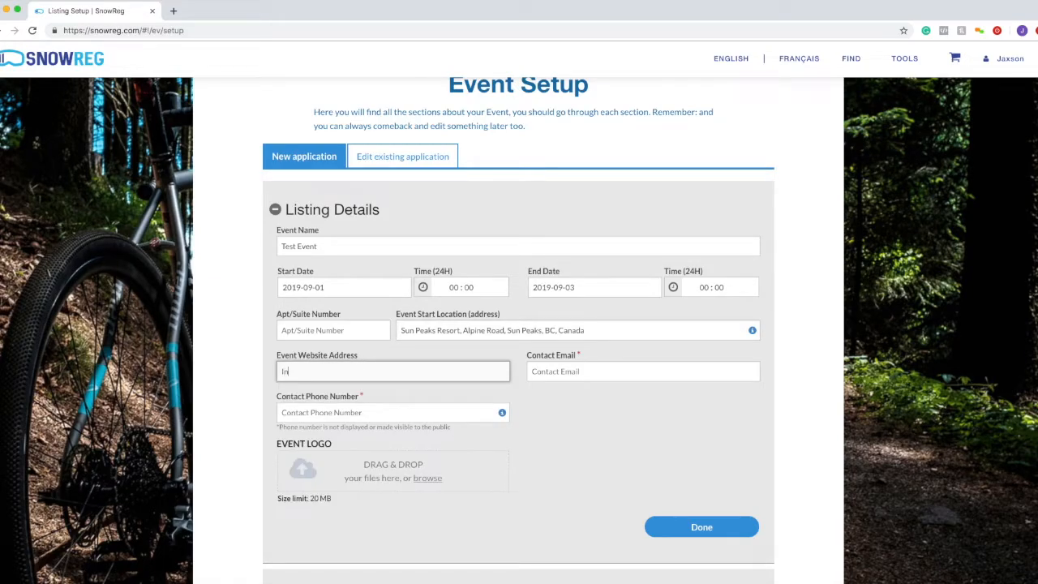
{"action": "type", "text": "terpodia.caom"}
{"action": "left_click", "coordinate": [548, 399]}
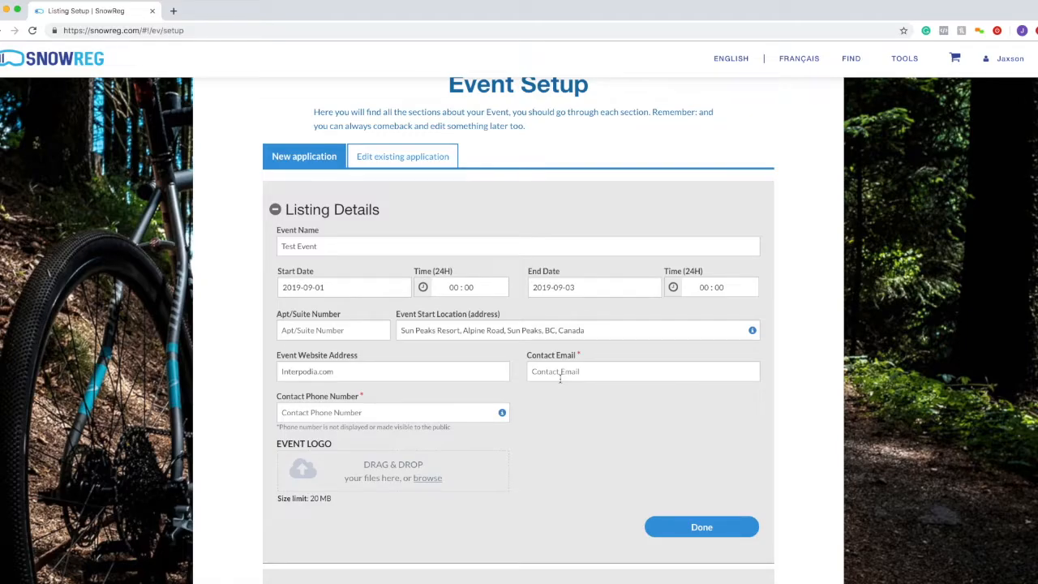
{"action": "left_click", "coordinate": [560, 374]}
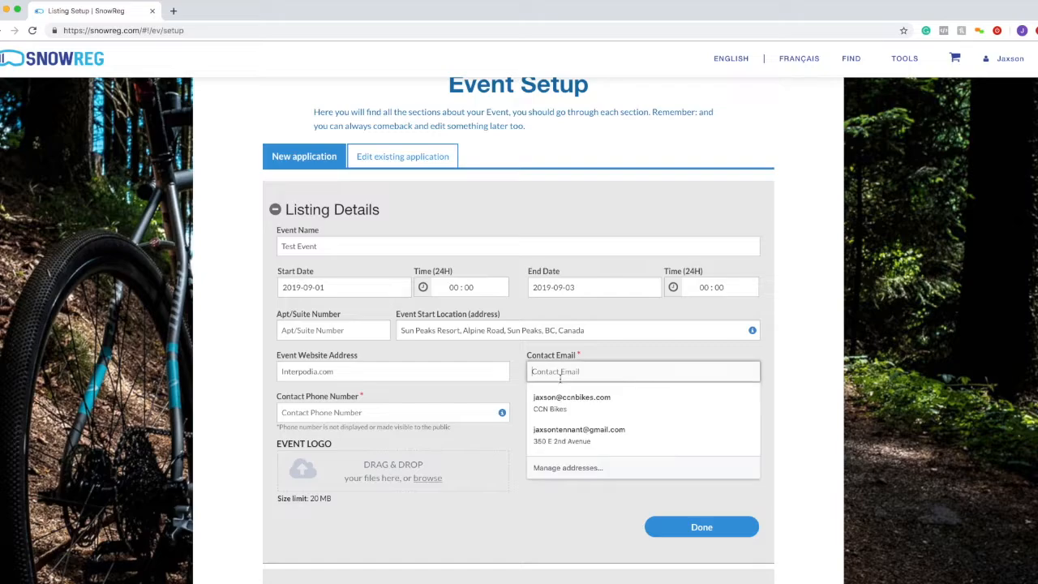
{"action": "left_click", "coordinate": [550, 360]}
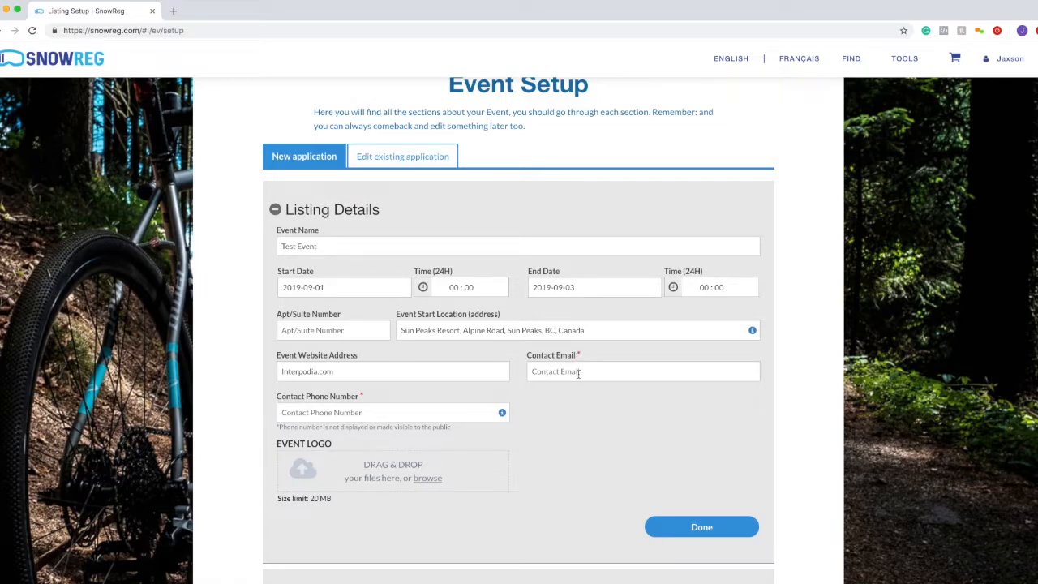
{"action": "left_click", "coordinate": [536, 360]}
{"action": "left_click_drag", "start_coordinate": [536, 360], "coordinate": [574, 360]}
{"action": "left_click_drag", "start_coordinate": [274, 400], "coordinate": [359, 404]}
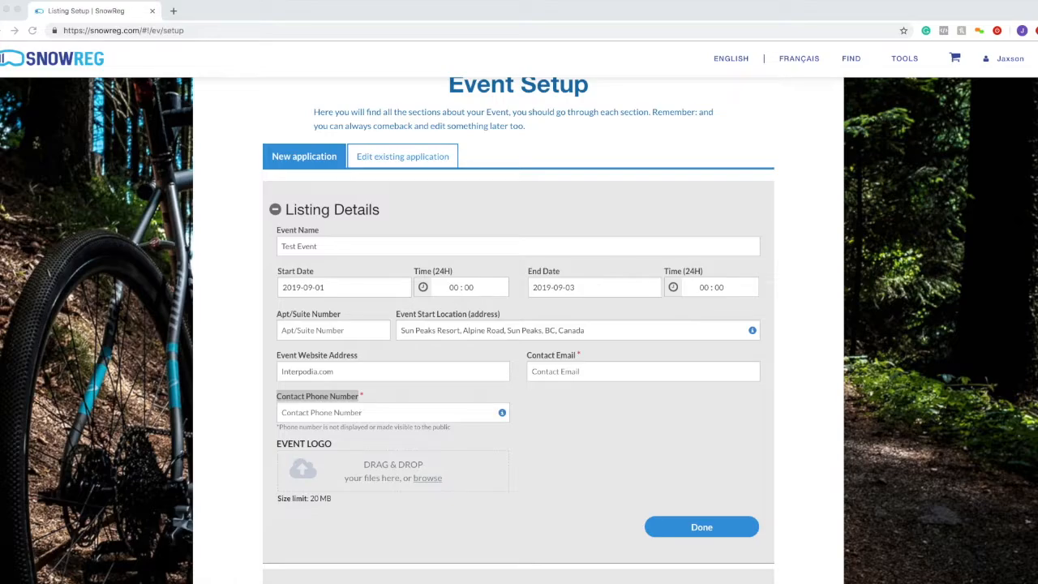
{"action": "mouse_move", "coordinate": [359, 399]}
{"action": "left_mouse_down"}
{"action": "mouse_move", "coordinate": [276, 397]}
{"action": "mouse_move", "coordinate": [359, 399]}
{"action": "left_mouse_up"}
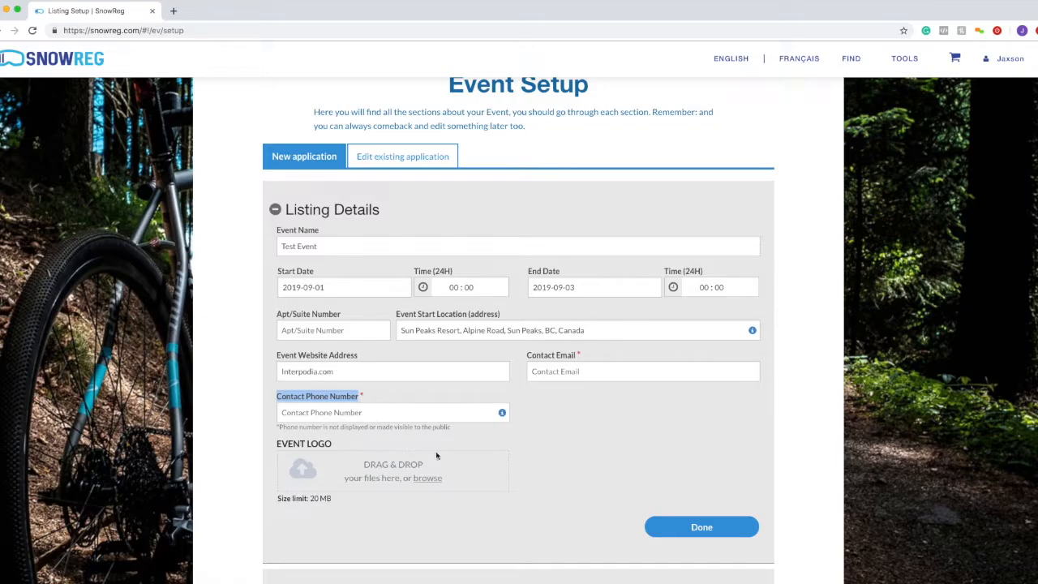
{"action": "left_click", "coordinate": [343, 414]}
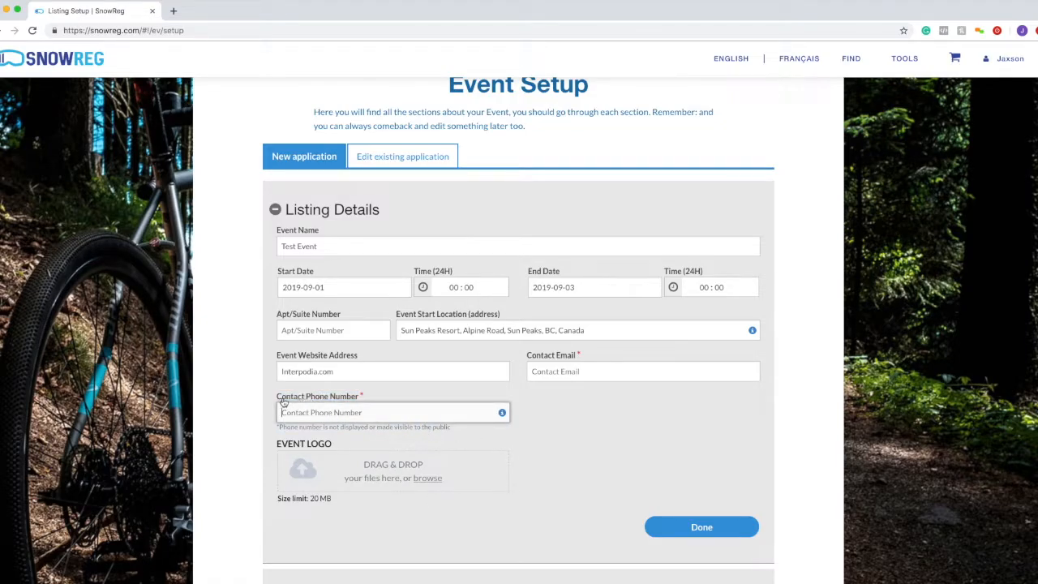
{"action": "left_click_drag", "start_coordinate": [285, 403], "coordinate": [359, 402]}
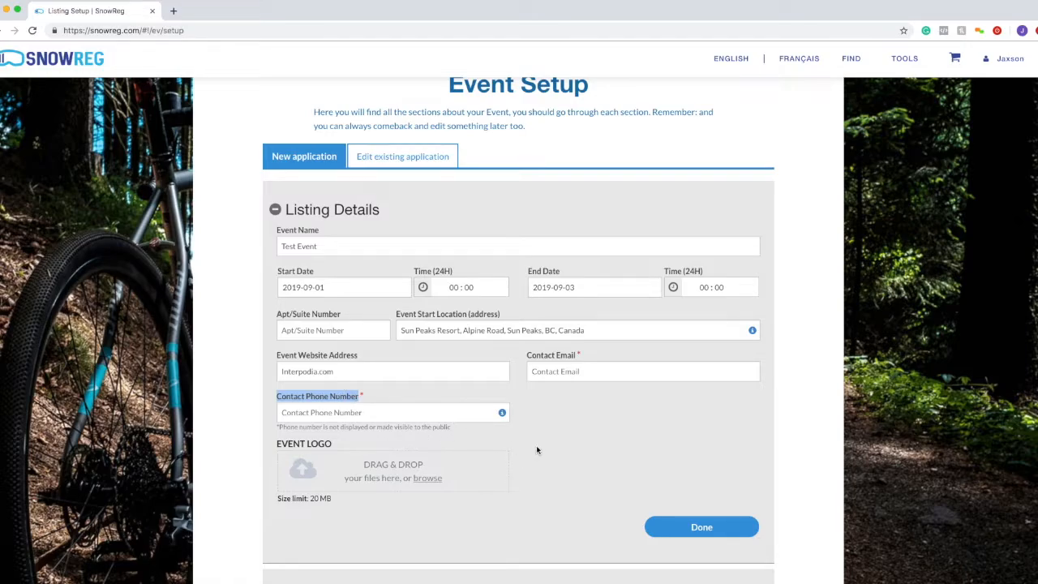
{"action": "scroll", "coordinate": [476, 458], "scroll_direction": "down", "scroll_amount": 1}
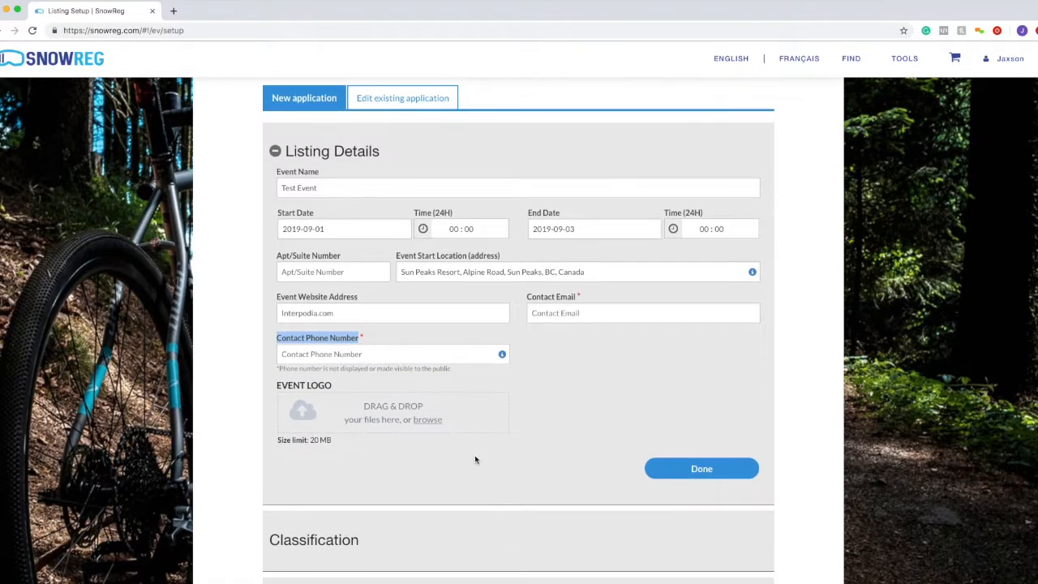
{"action": "left_click_drag", "start_coordinate": [259, 387], "coordinate": [336, 387]}
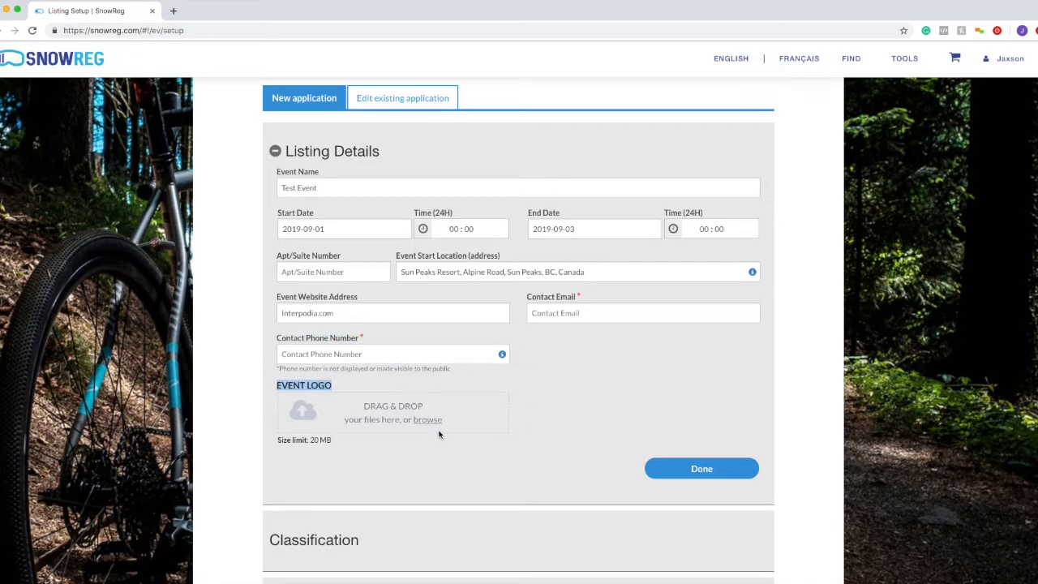
{"action": "scroll", "coordinate": [439, 435], "scroll_direction": "down", "scroll_amount": 2}
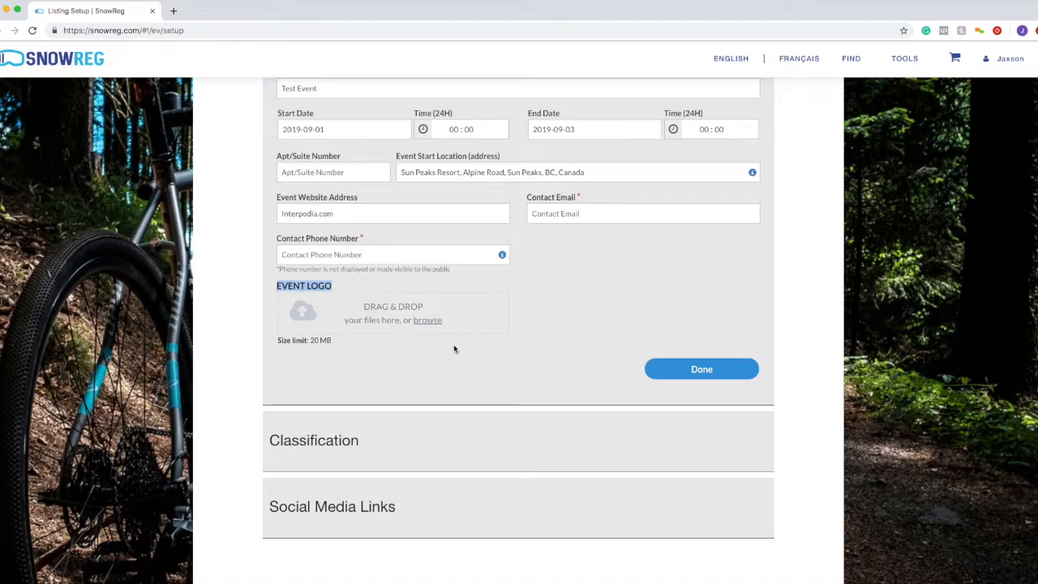
- Fill in the contact's email address and a placeholder phone number, then submit the listing details
{"action": "left_click", "coordinate": [575, 209]}
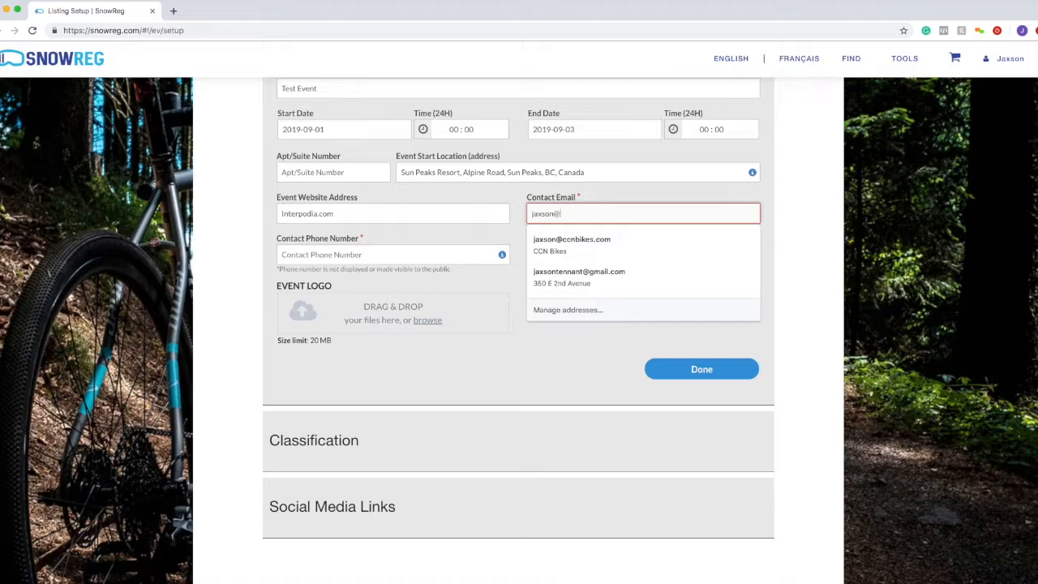
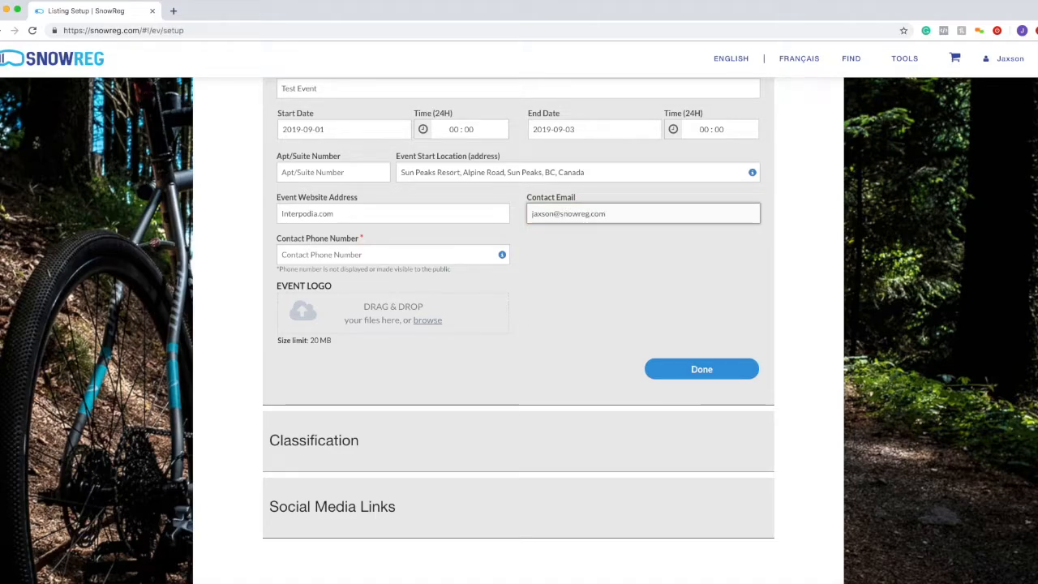
{"action": "left_click", "coordinate": [447, 251]}
{"action": "type", "text": "0000000000"}
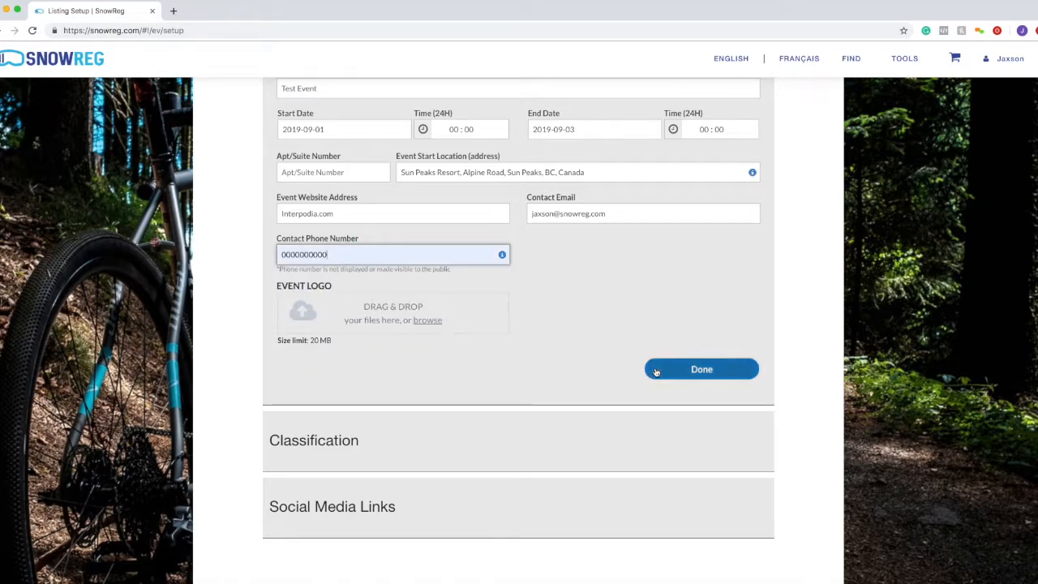
{"action": "left_click_drag", "start_coordinate": [333, 285], "coordinate": [277, 285]}
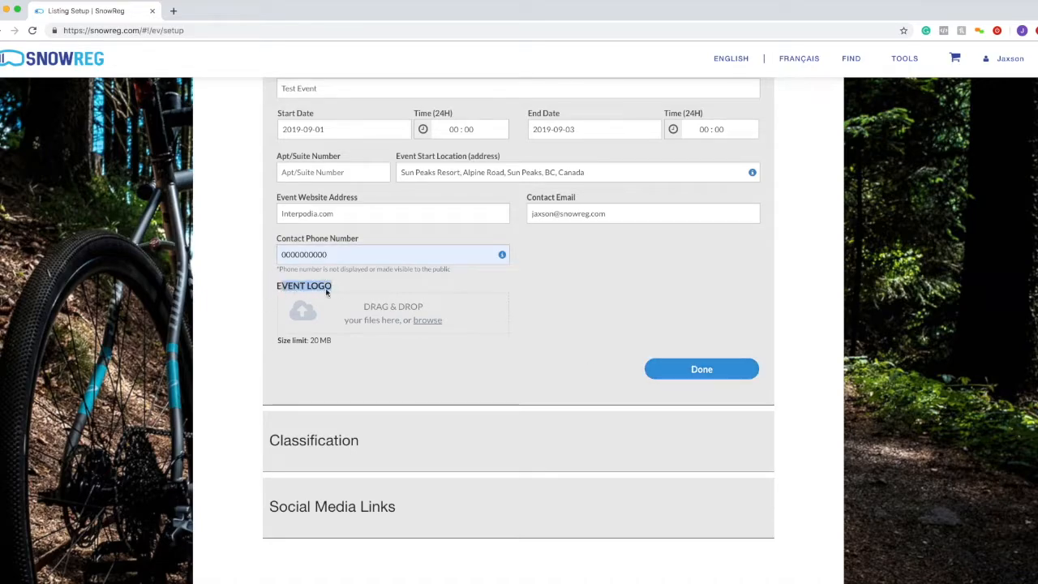
{"action": "left_click", "coordinate": [435, 359]}
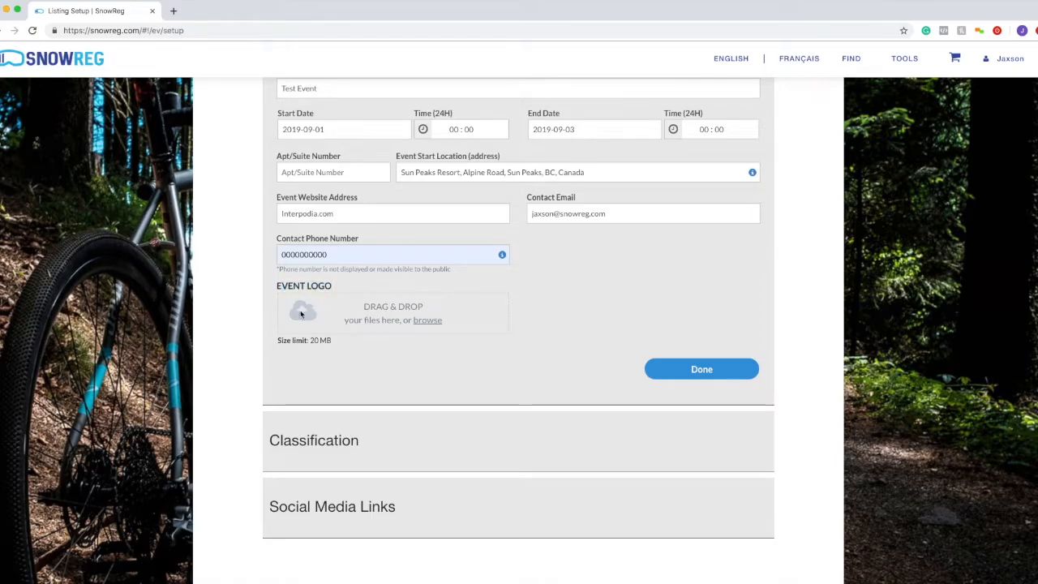
{"action": "left_click", "coordinate": [703, 380]}
{"action": "left_click", "coordinate": [705, 379]}
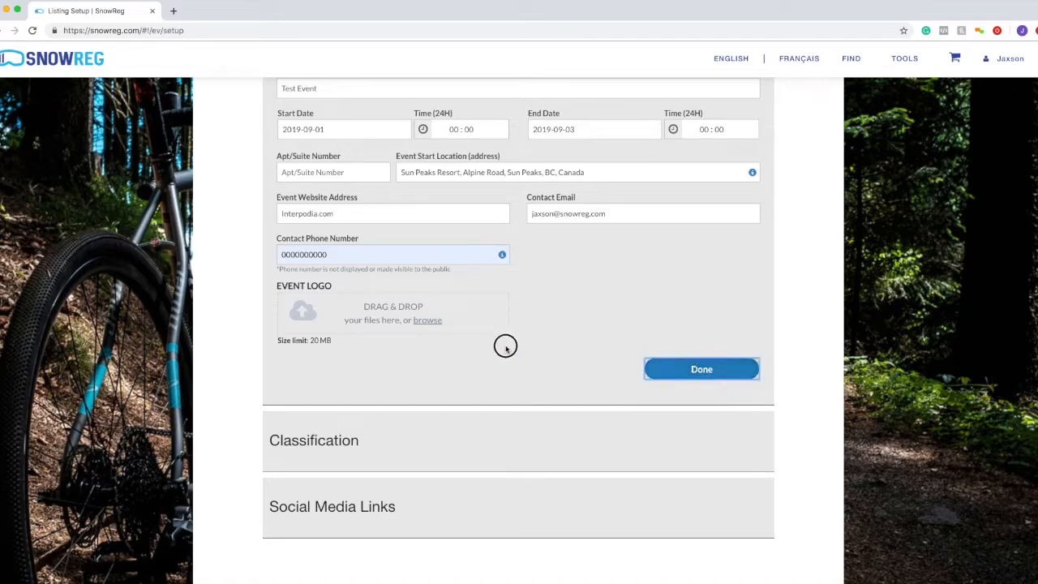
- Save the listing details and point out the Classification section
{"action": "left_click", "coordinate": [695, 478]}
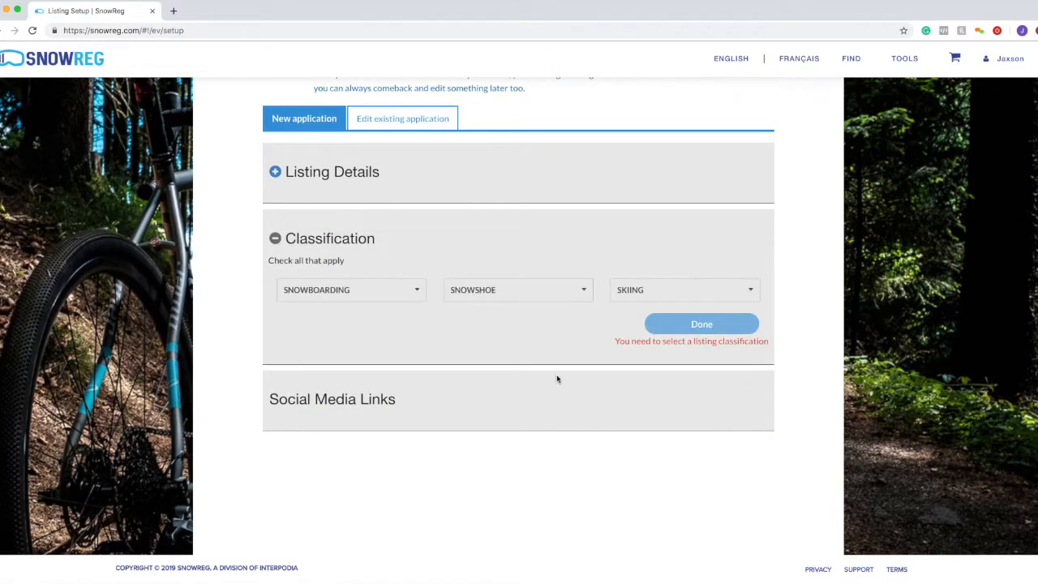
{"action": "left_click", "coordinate": [290, 242]}
{"action": "left_click_drag", "start_coordinate": [289, 241], "coordinate": [408, 243]}
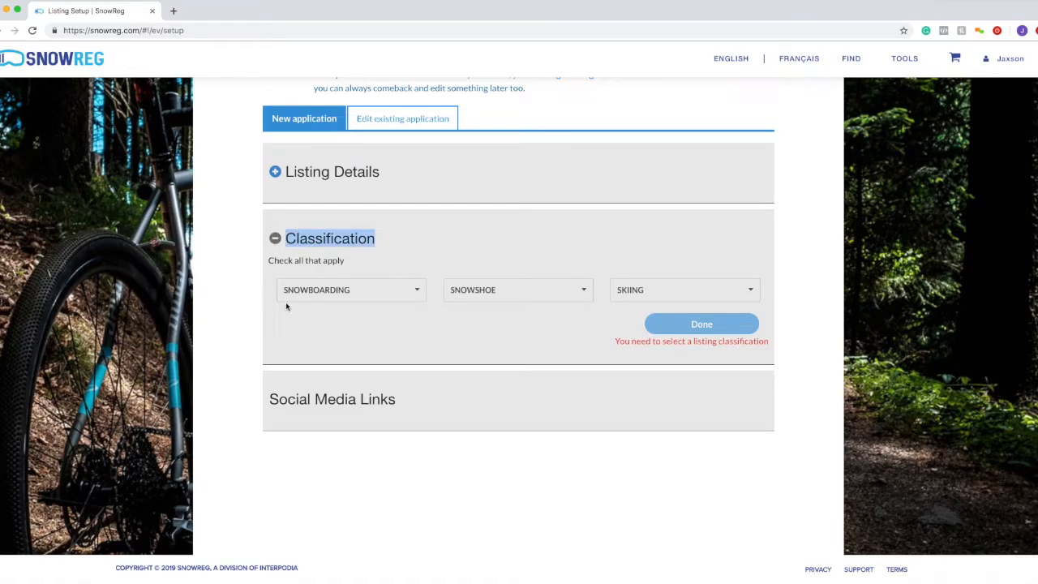
{"action": "left_click", "coordinate": [419, 251]}
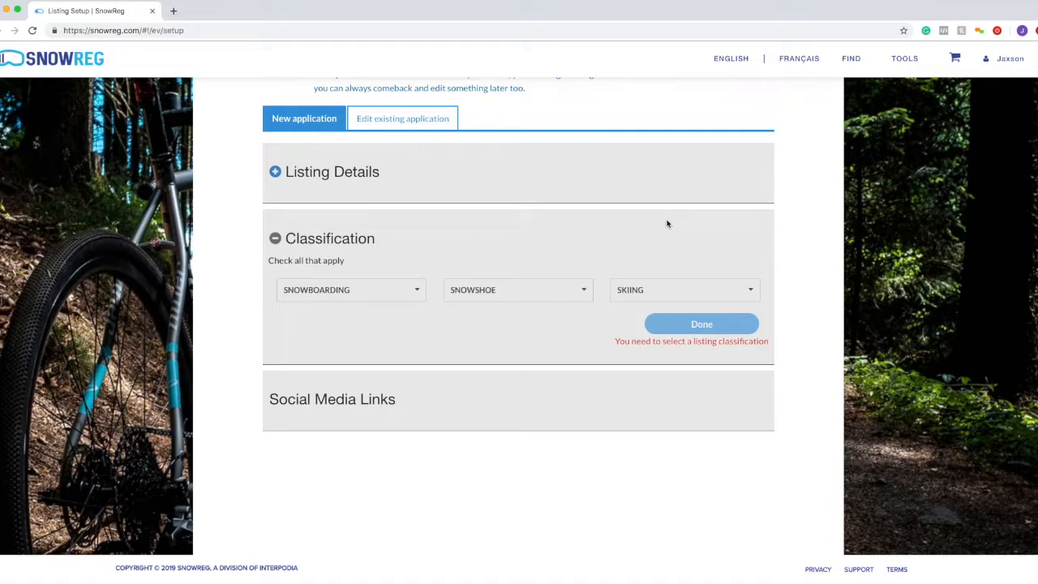
- Classify the event as Snowboarding Freestyle and save the classification
{"action": "left_click", "coordinate": [364, 297]}
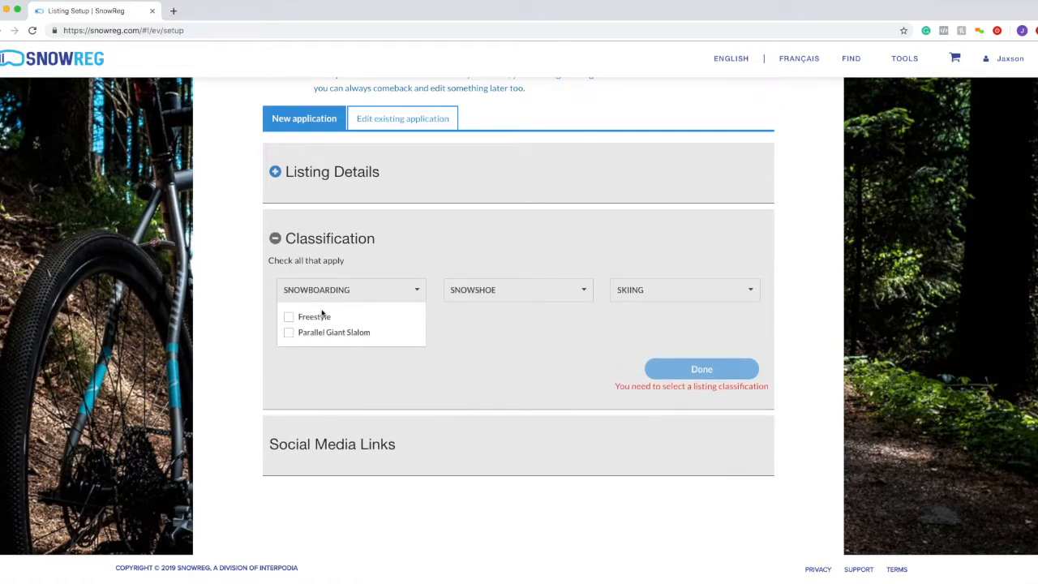
{"action": "left_click", "coordinate": [288, 322]}
{"action": "left_click", "coordinate": [386, 296]}
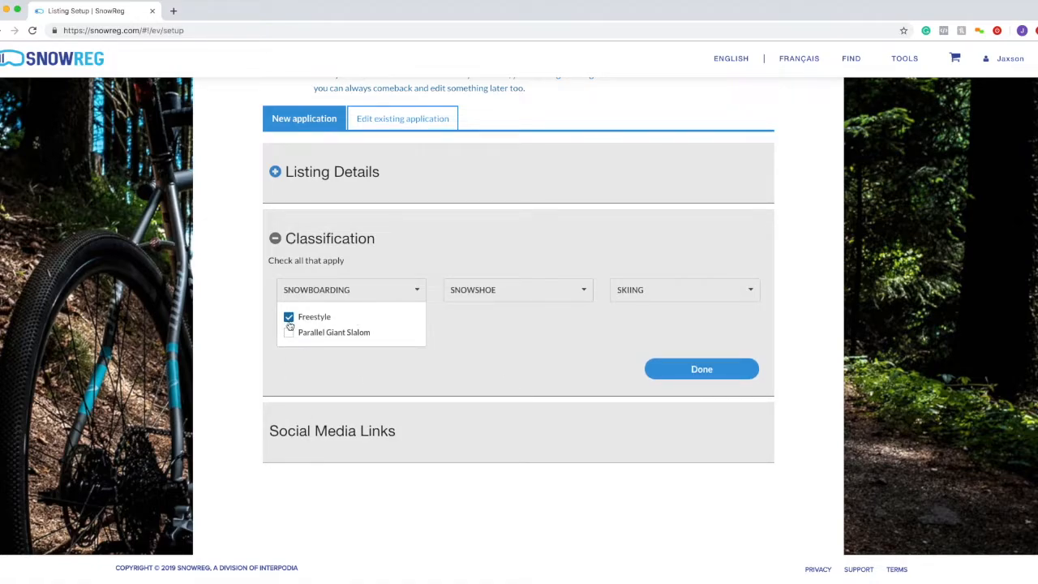
{"action": "left_click", "coordinate": [303, 282]}
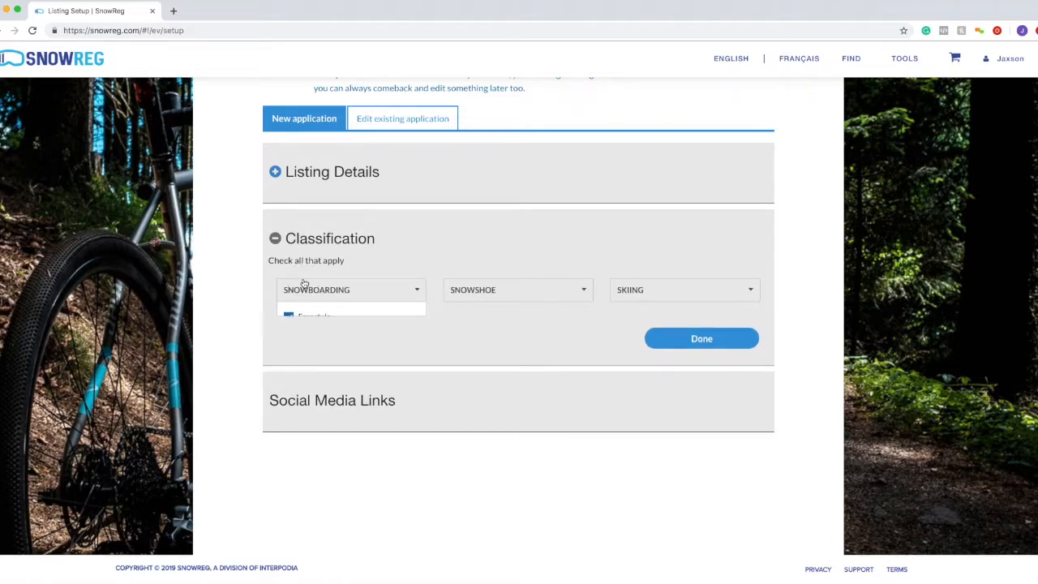
{"action": "left_click", "coordinate": [301, 284]}
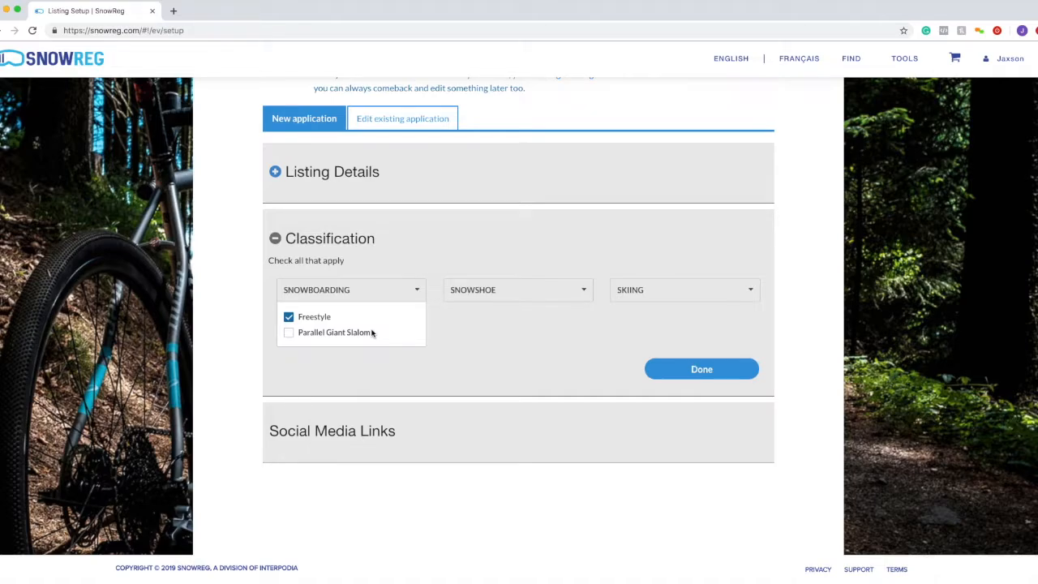
{"action": "left_click", "coordinate": [289, 334]}
{"action": "left_click", "coordinate": [290, 318]}
{"action": "left_click", "coordinate": [289, 334]}
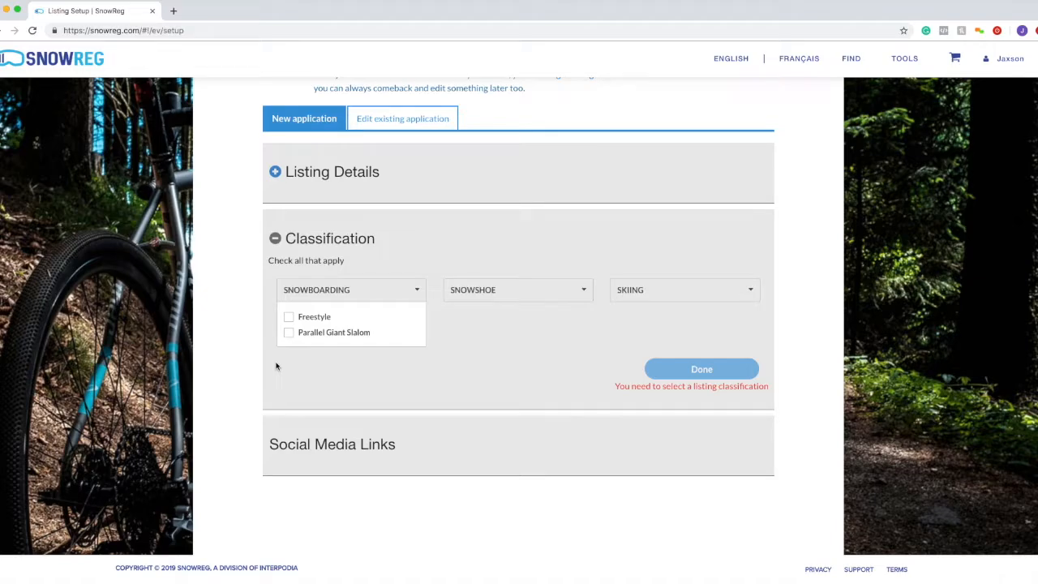
{"action": "left_click", "coordinate": [290, 317]}
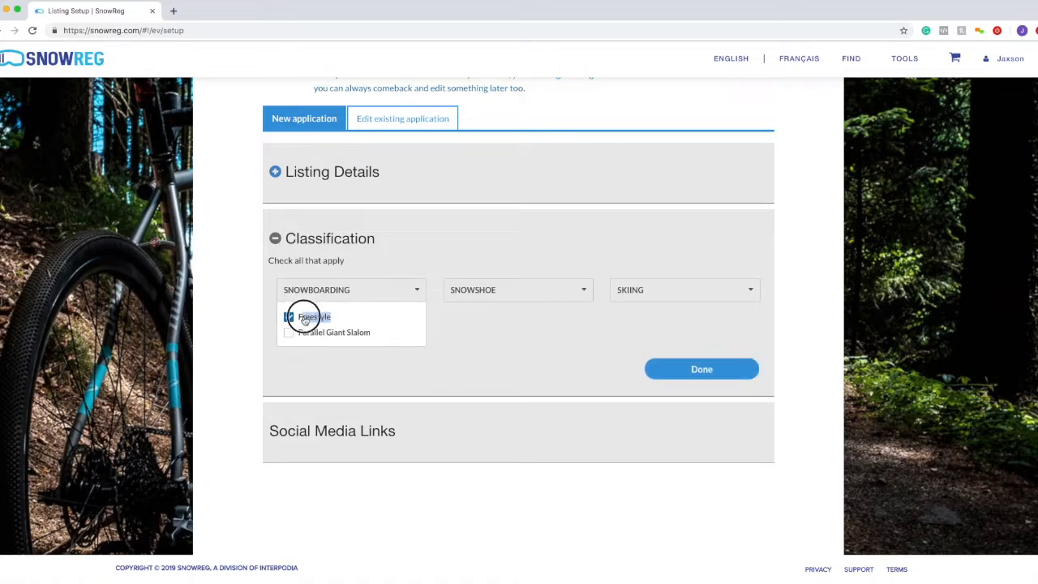
{"action": "left_click", "coordinate": [676, 378]}
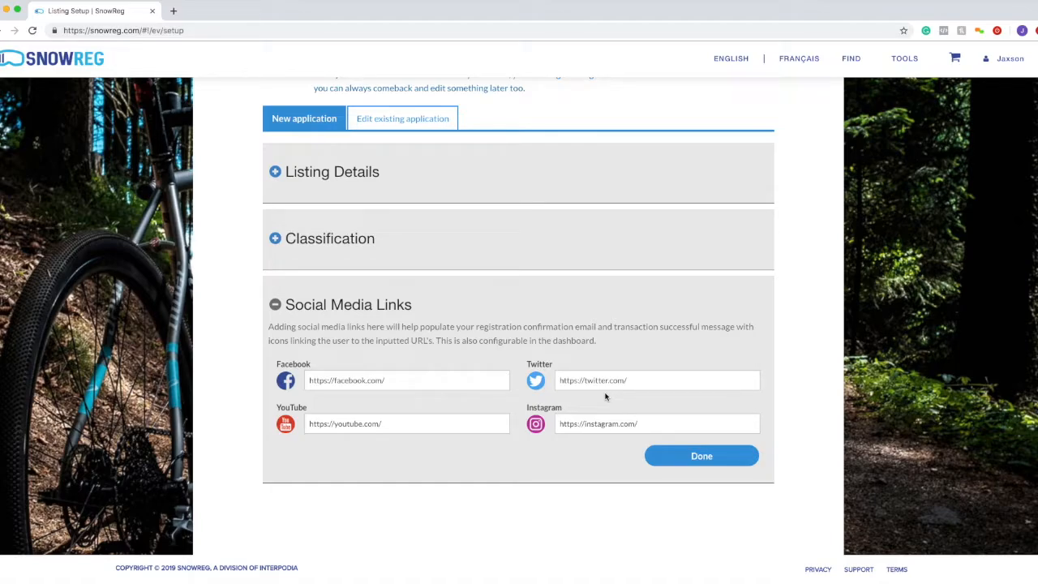
- Keep the default Facebook, Twitter, YouTube and Instagram URLs and save the social media links
{"action": "left_click_drag", "start_coordinate": [417, 380], "coordinate": [309, 380]}
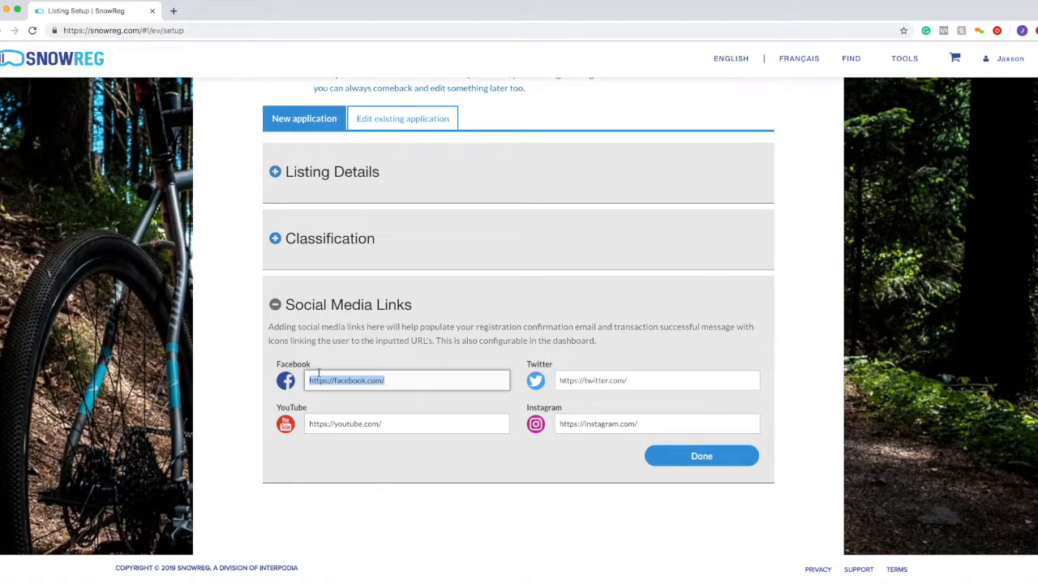
{"action": "left_click", "coordinate": [321, 409]}
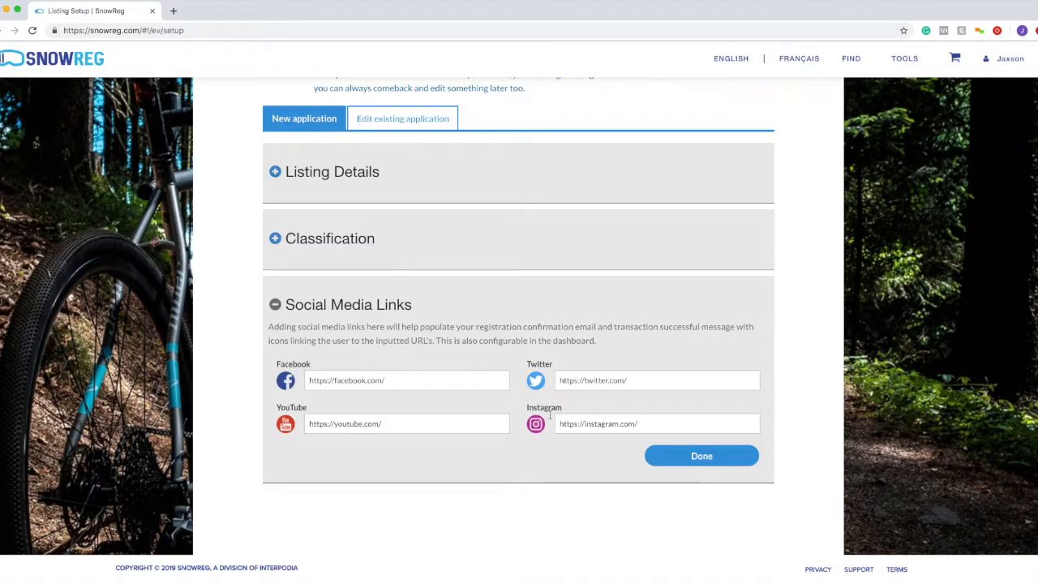
{"action": "left_click", "coordinate": [648, 461]}
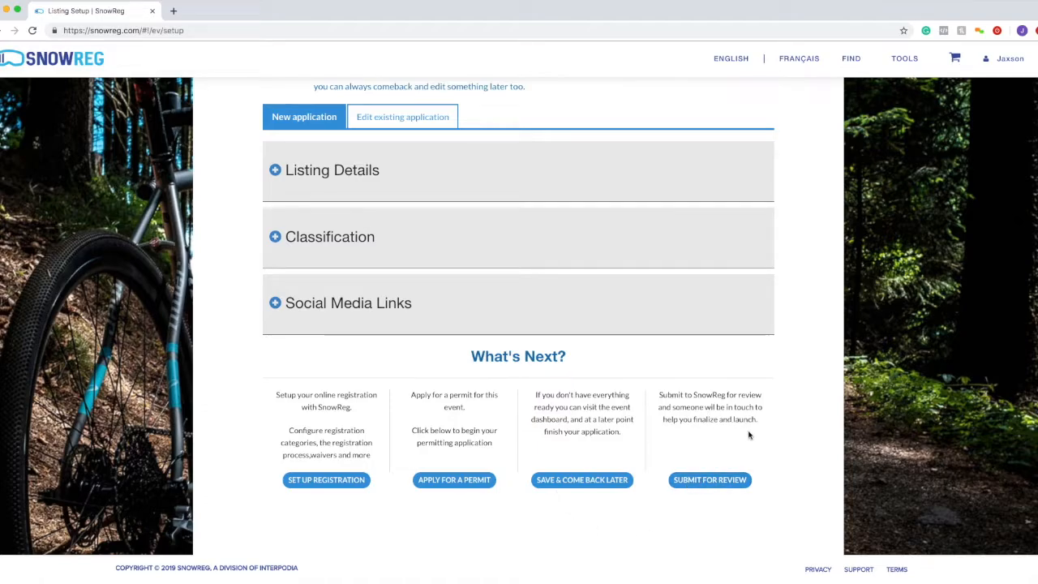
- Point out the Submit for Review explanation, then begin setting up registration
{"action": "left_click_drag", "start_coordinate": [748, 431], "coordinate": [667, 393]}
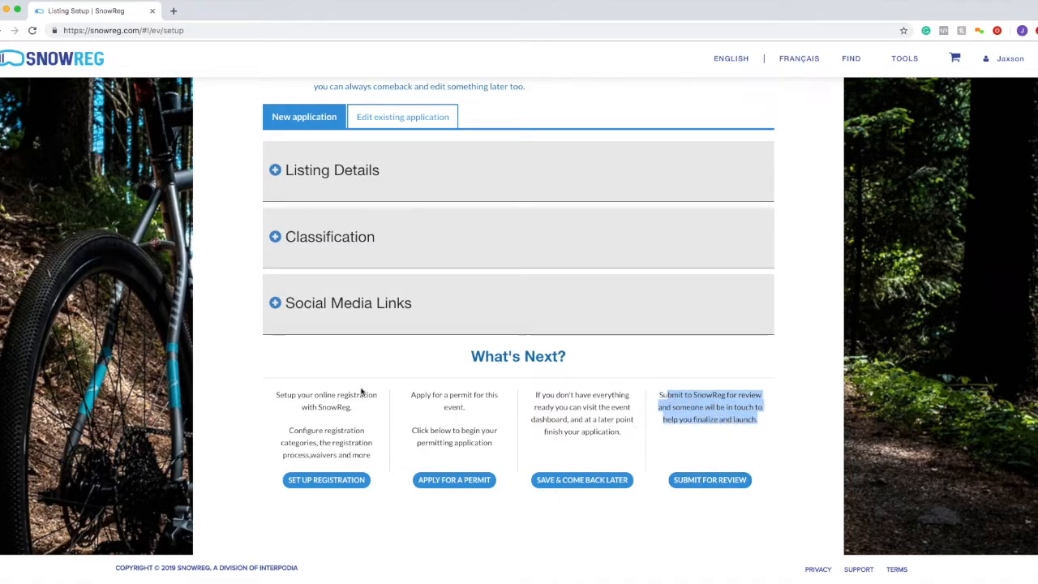
{"action": "left_click_drag", "start_coordinate": [759, 420], "coordinate": [663, 396]}
{"action": "left_click", "coordinate": [664, 396]}
{"action": "left_click_drag", "start_coordinate": [659, 395], "coordinate": [768, 430]}
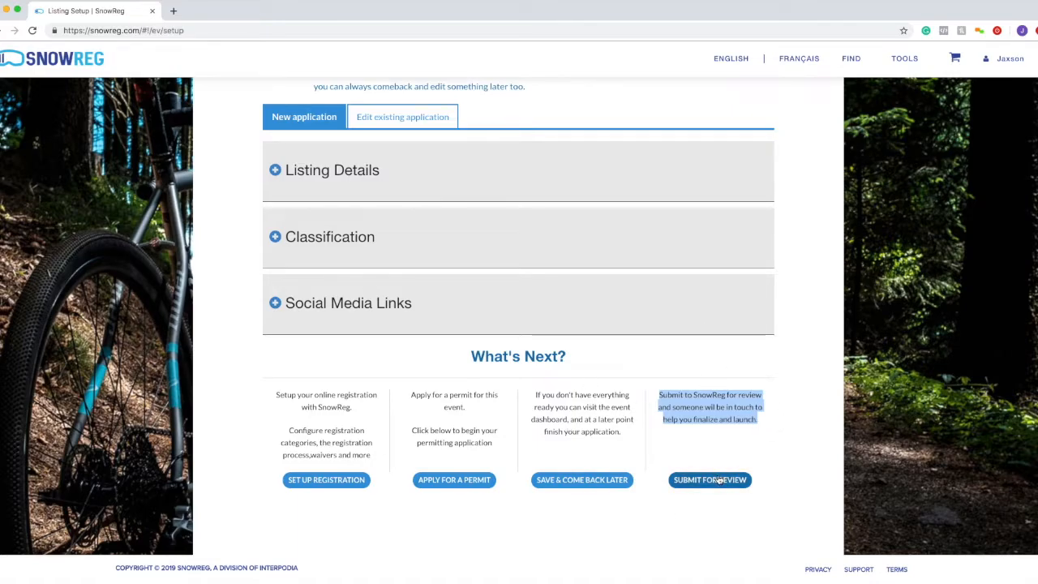
{"action": "left_click", "coordinate": [305, 479]}
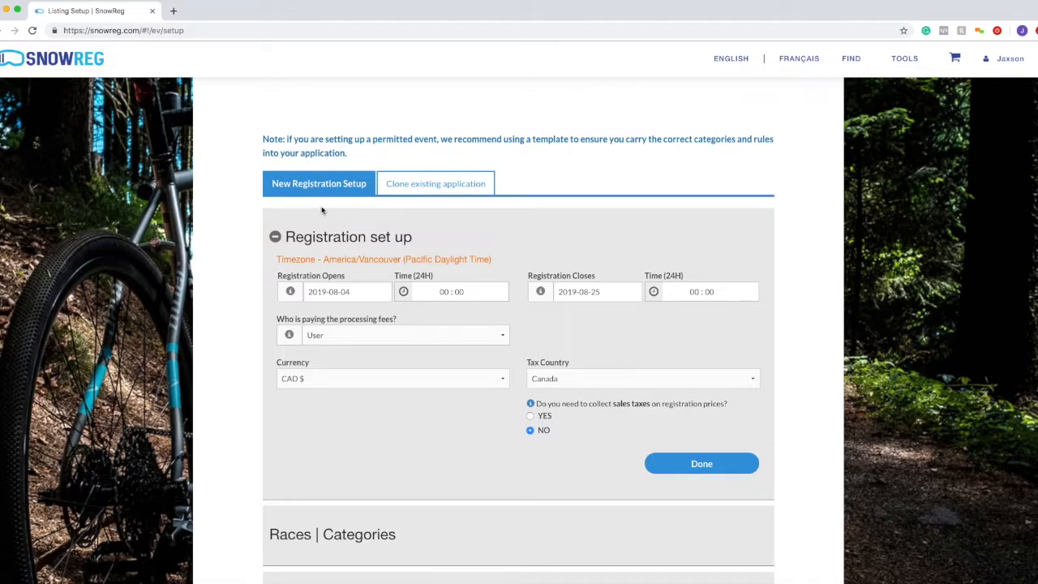
{"action": "left_click", "coordinate": [446, 193]}
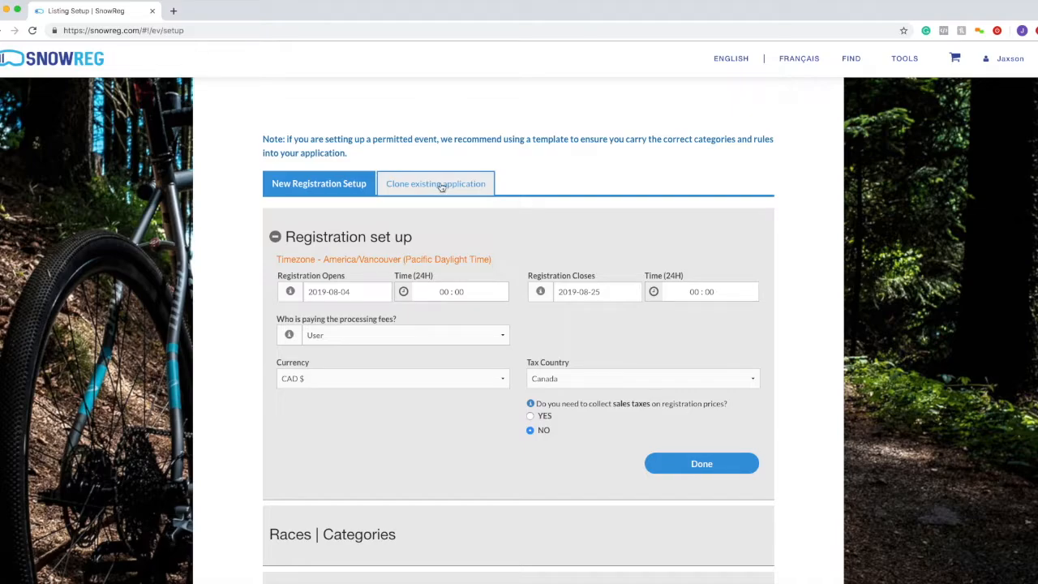
{"action": "left_click_drag", "start_coordinate": [276, 259], "coordinate": [509, 265]}
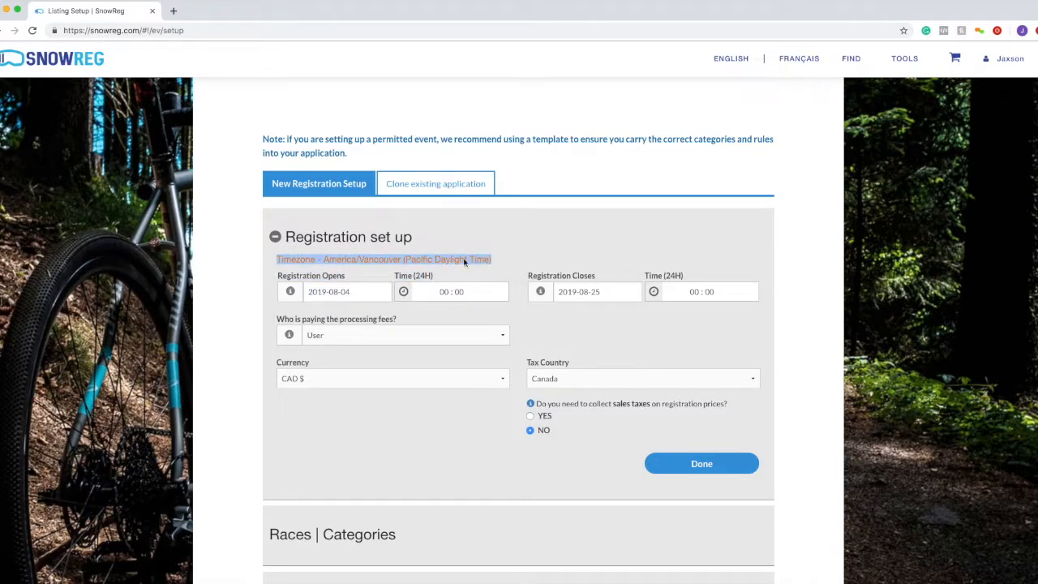
{"action": "left_click_drag", "start_coordinate": [403, 259], "coordinate": [490, 266]}
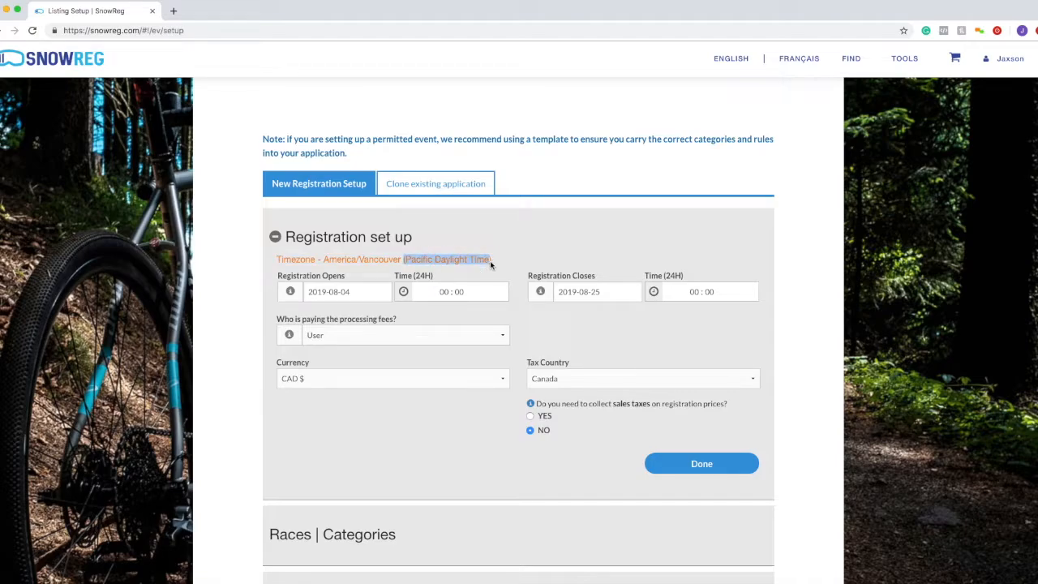
{"action": "left_click_drag", "start_coordinate": [490, 264], "coordinate": [403, 265]}
{"action": "left_click_drag", "start_coordinate": [274, 262], "coordinate": [491, 261]}
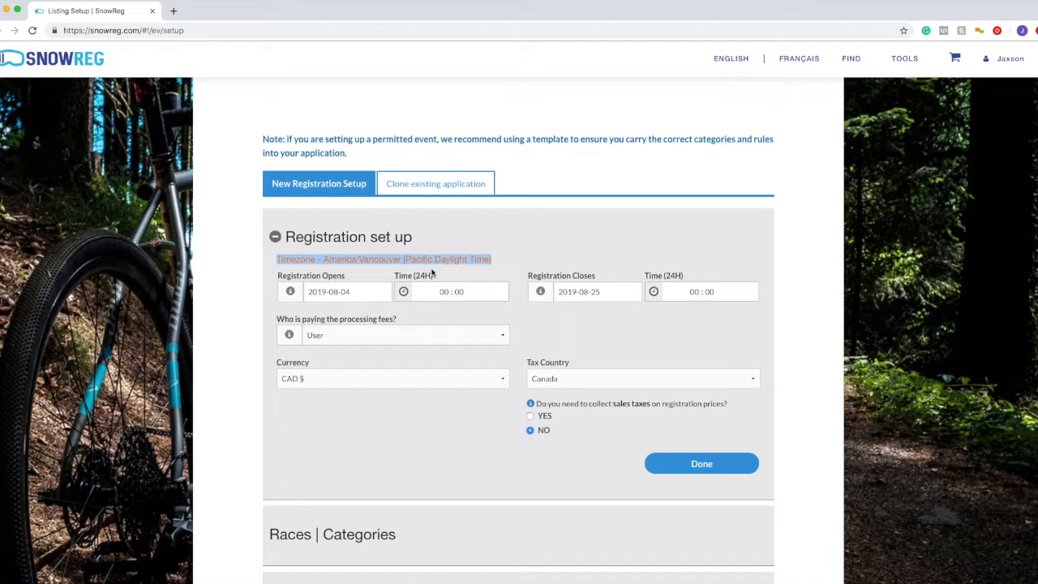
- Set registration to open on 2019-09-02 and close on 2019-09-03
{"action": "left_click", "coordinate": [354, 291]}
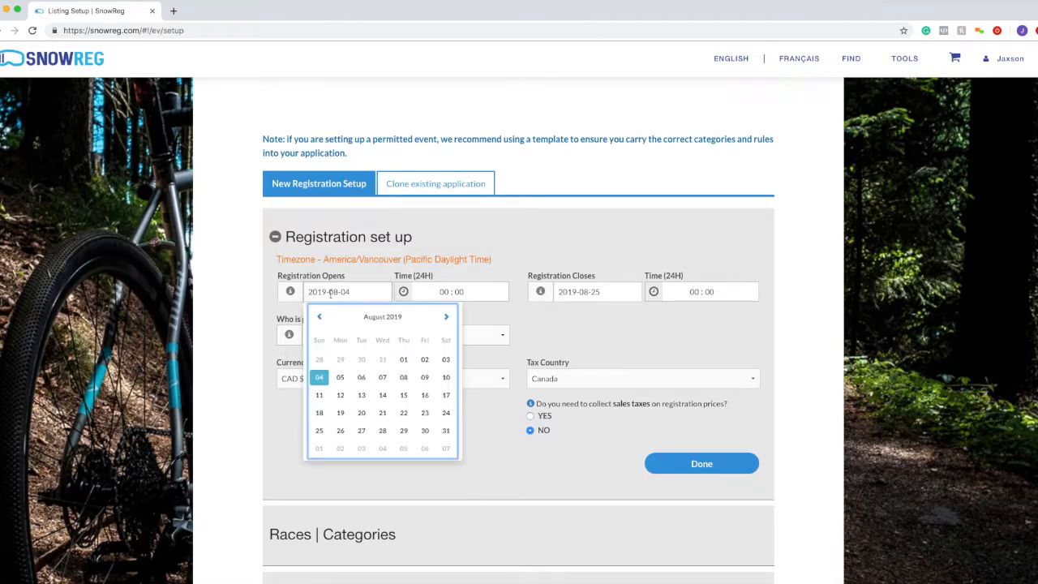
{"action": "left_click", "coordinate": [446, 317]}
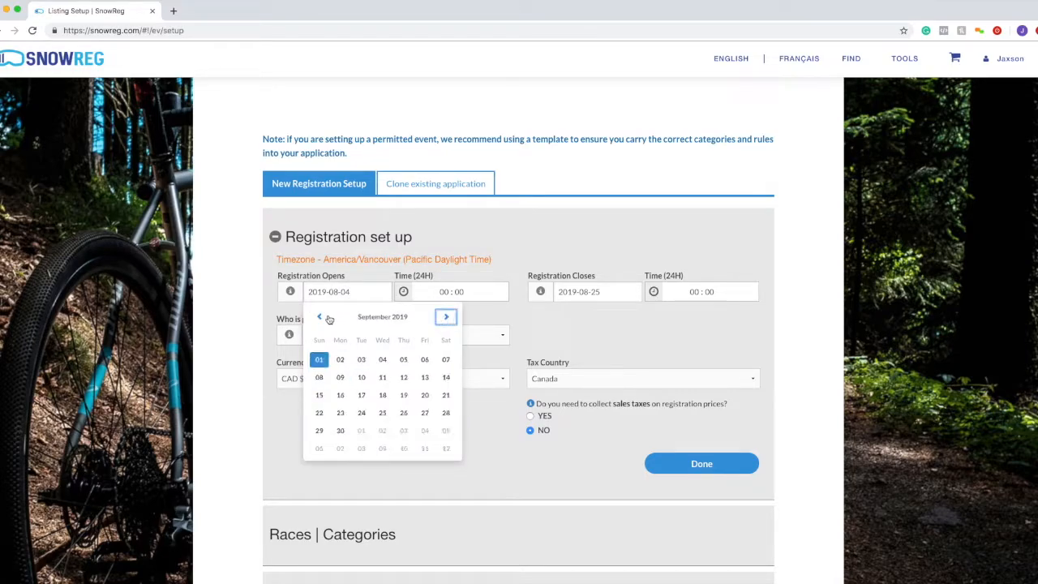
{"action": "left_click", "coordinate": [340, 360]}
{"action": "left_click", "coordinate": [601, 299]}
{"action": "left_click", "coordinate": [696, 317]}
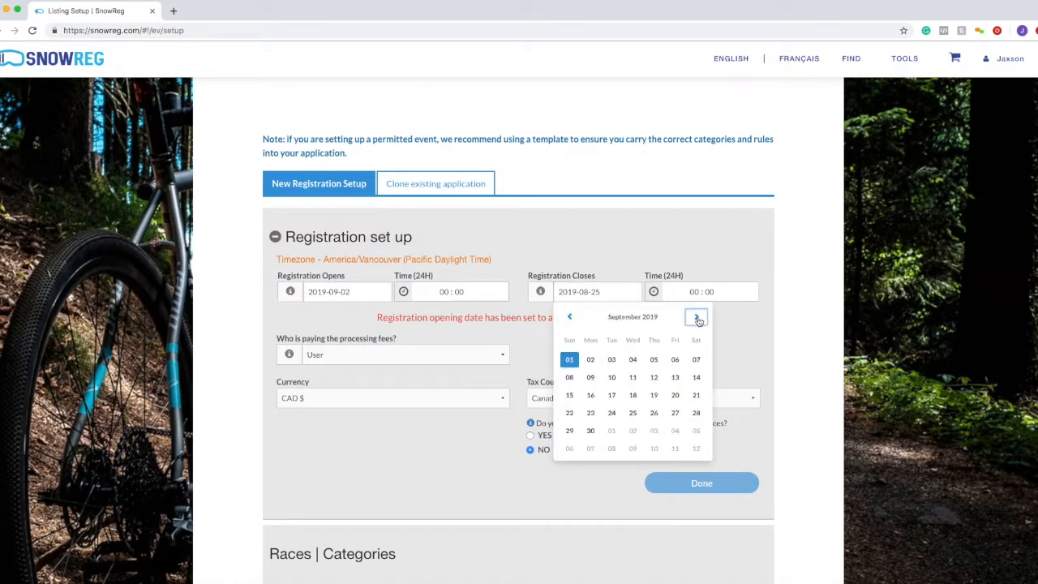
{"action": "left_click", "coordinate": [590, 430]}
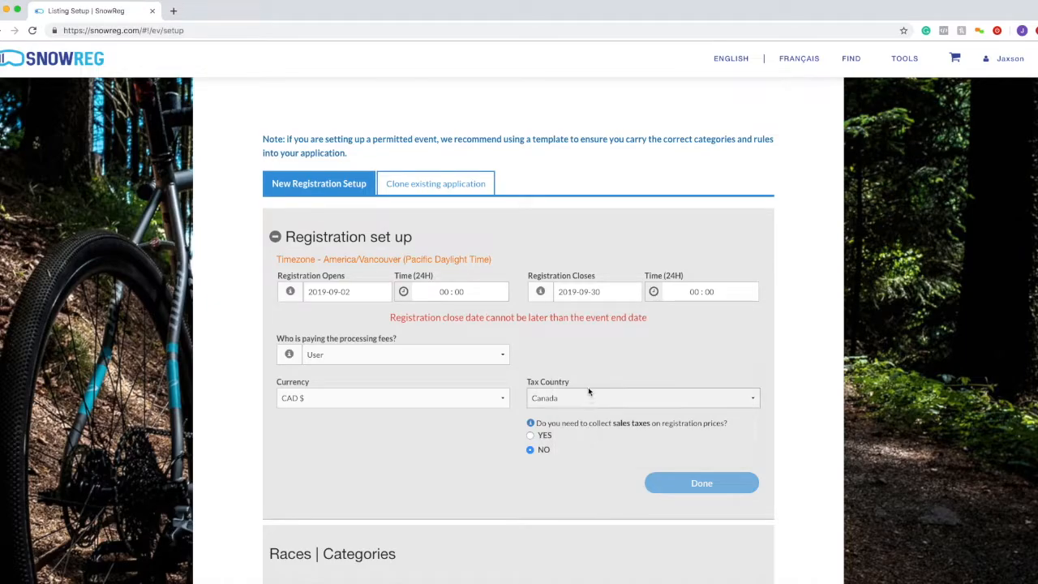
{"action": "left_click", "coordinate": [341, 294]}
{"action": "left_click", "coordinate": [621, 292]}
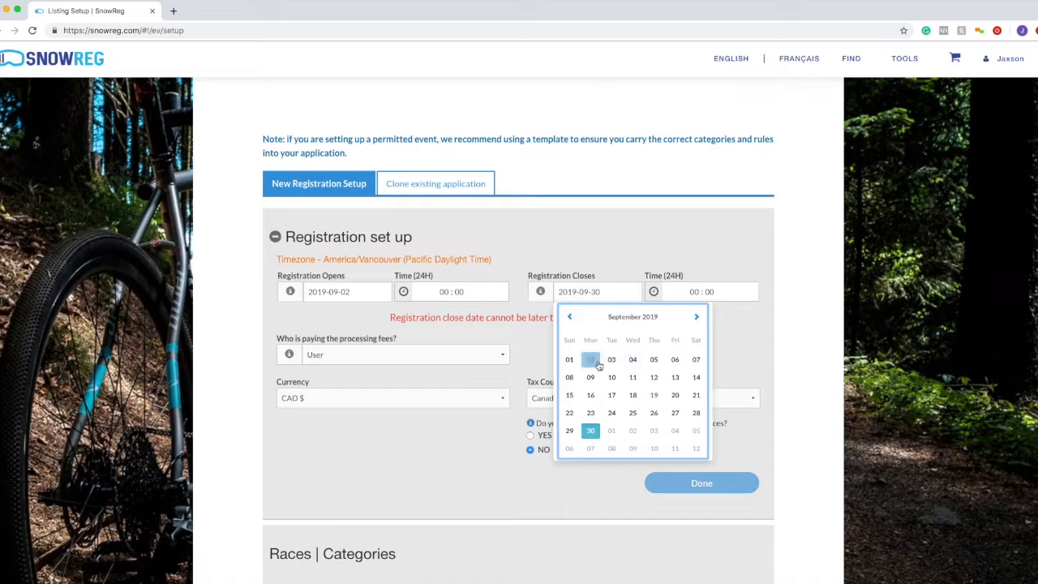
{"action": "left_click", "coordinate": [612, 362]}
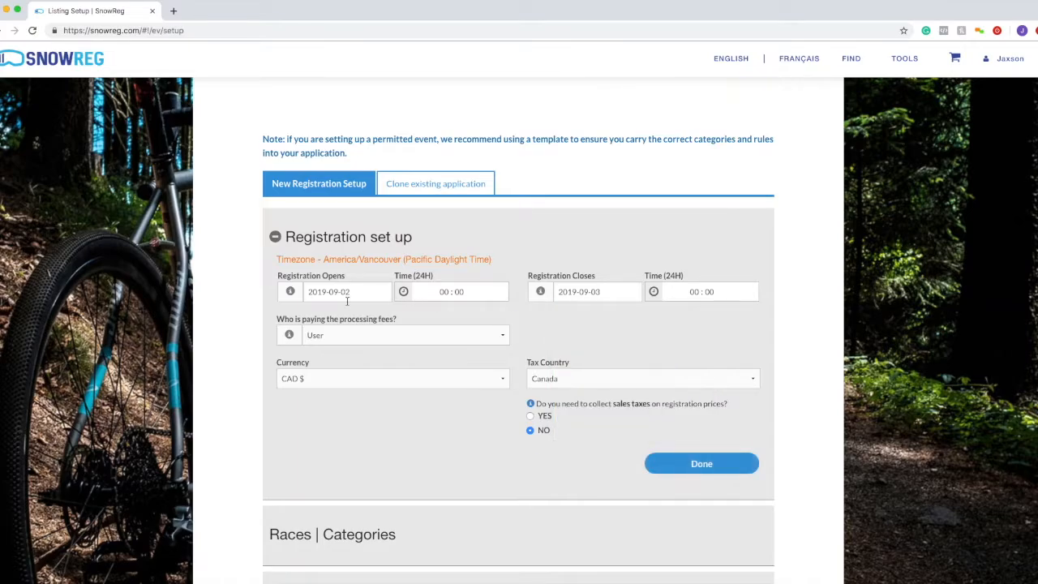
- Set the opening time to 08:00 and point out the America/Vancouver (Pacific Daylight Time) timezone
{"action": "left_click", "coordinate": [444, 293]}
{"action": "scroll", "coordinate": [441, 373], "scroll_direction": "down", "scroll_amount": 3}
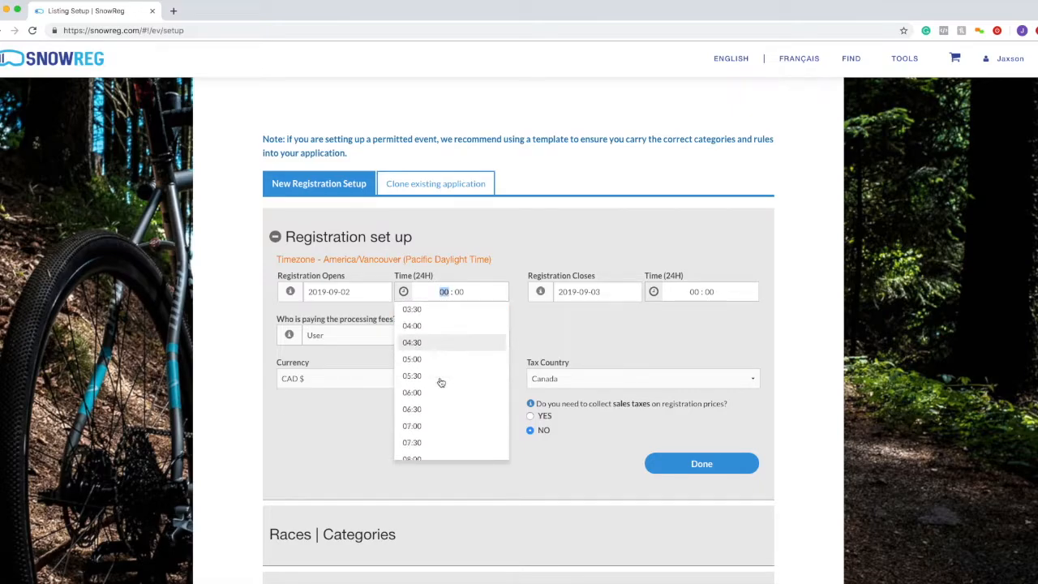
{"action": "scroll", "coordinate": [441, 382], "scroll_direction": "down", "scroll_amount": 2}
{"action": "left_click", "coordinate": [440, 382]}
{"action": "left_click_drag", "start_coordinate": [406, 259], "coordinate": [491, 261]}
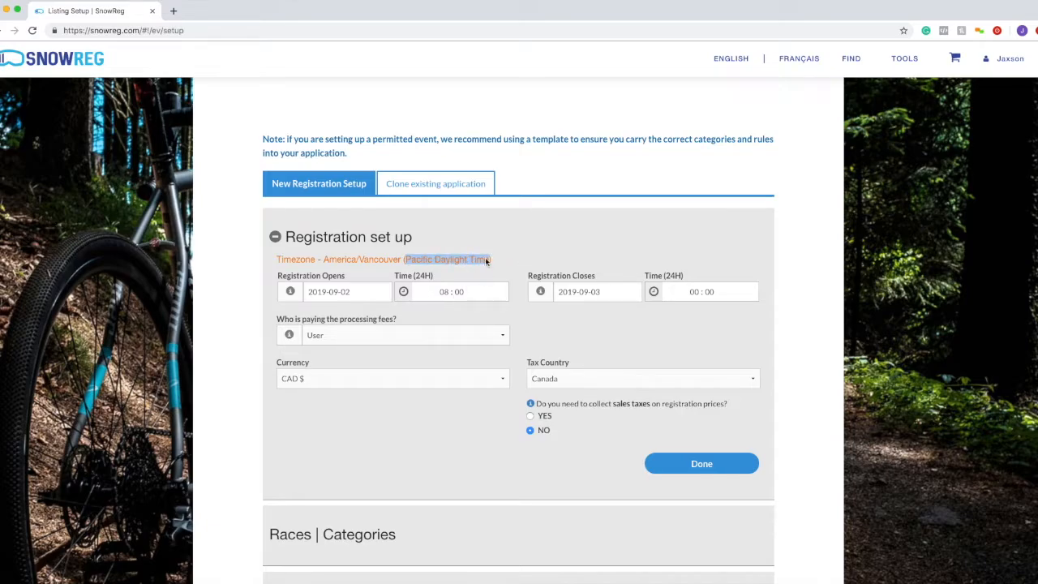
{"action": "left_click_drag", "start_coordinate": [318, 263], "coordinate": [274, 258]}
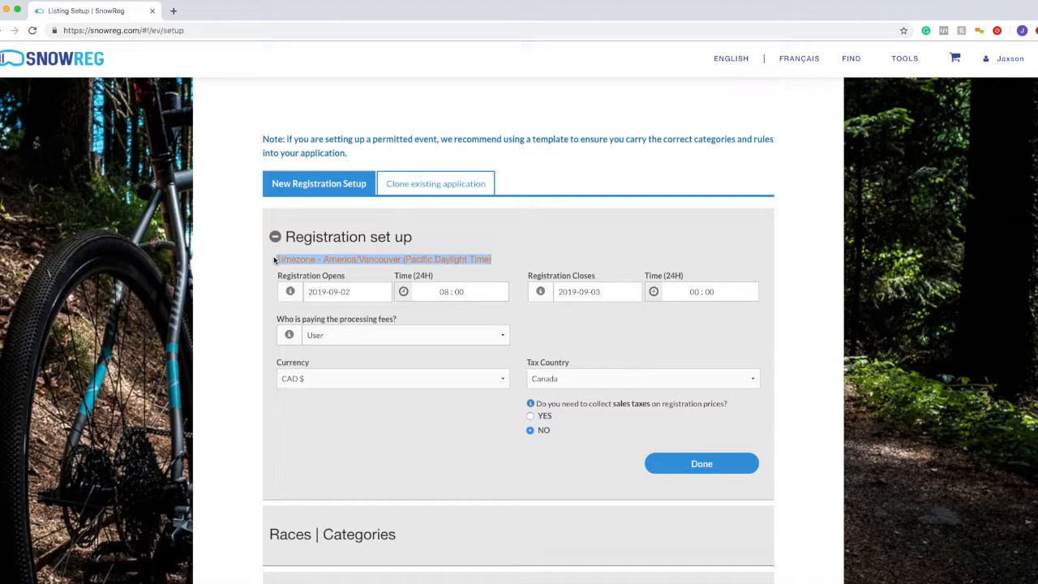
{"action": "left_click", "coordinate": [279, 262]}
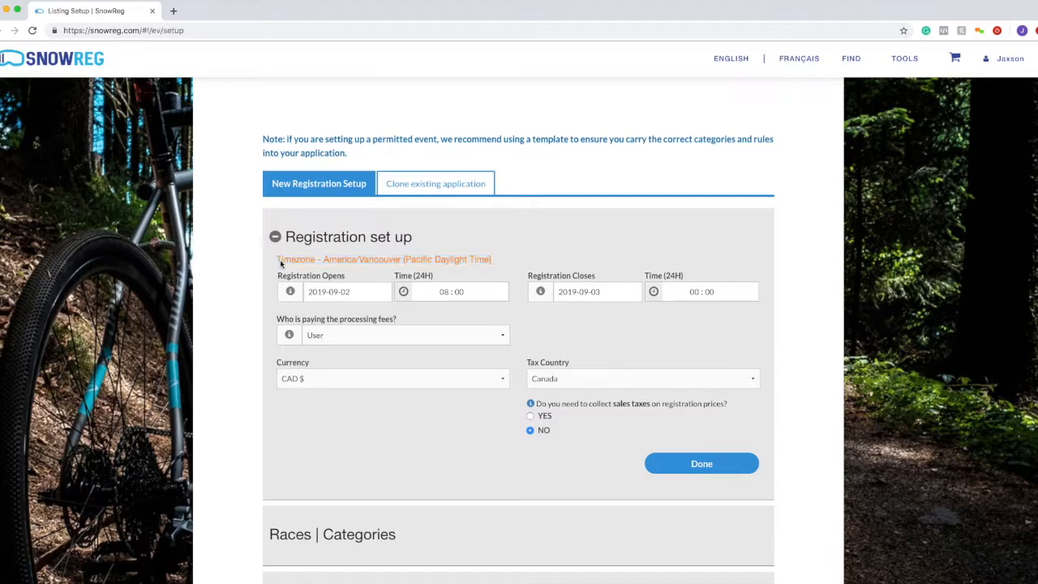
{"action": "left_click", "coordinate": [445, 297]}
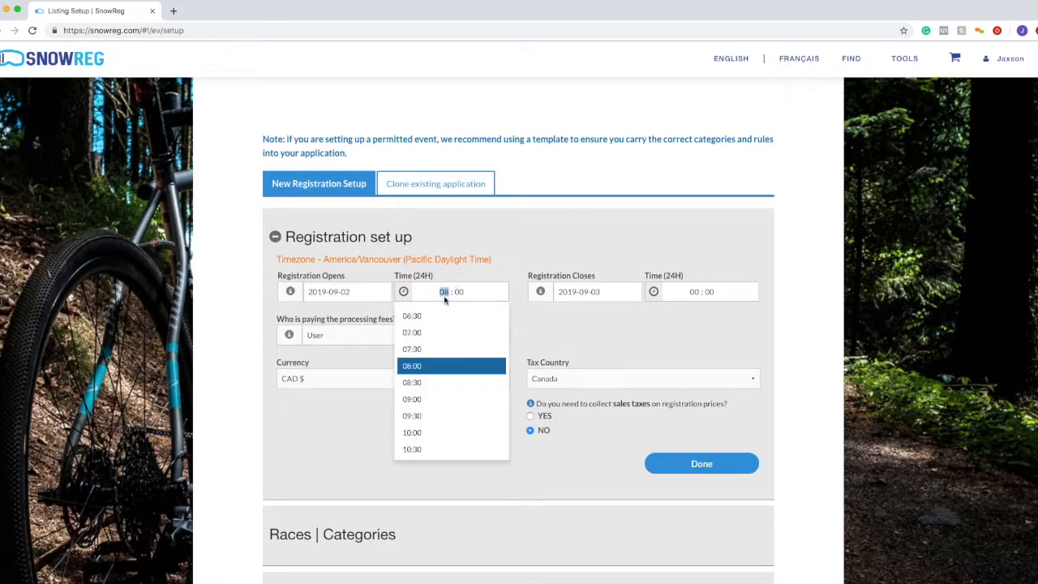
{"action": "left_click", "coordinate": [458, 295]}
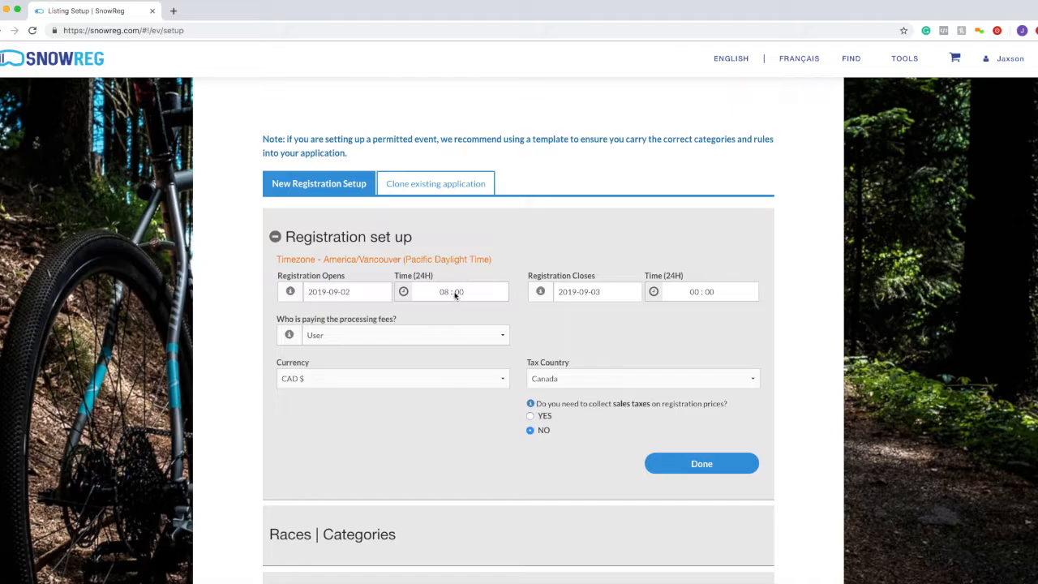
{"action": "left_click", "coordinate": [446, 296]}
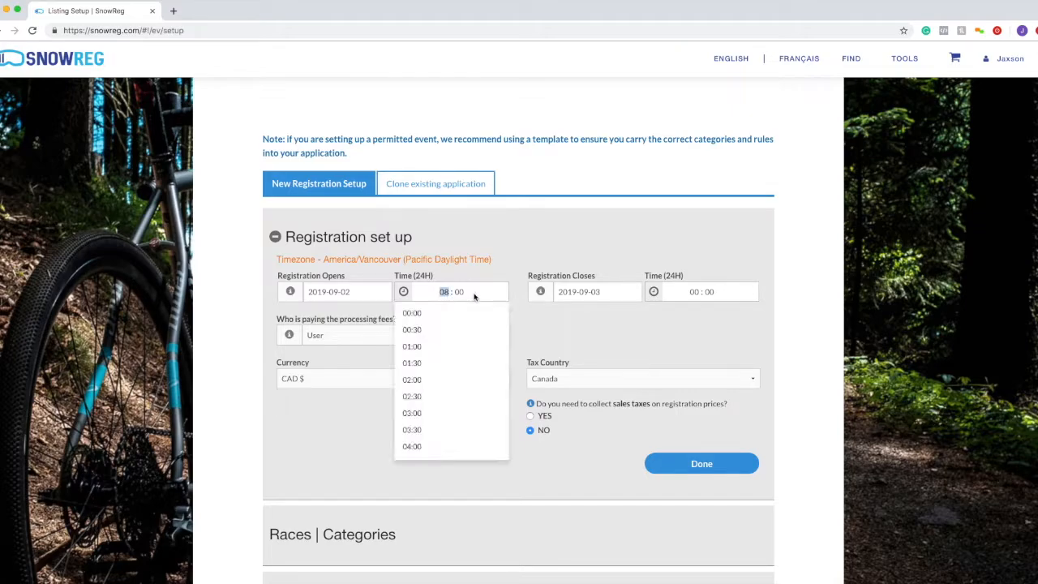
{"action": "left_click", "coordinate": [689, 299]}
{"action": "left_click_drag", "start_coordinate": [491, 259], "coordinate": [322, 260]}
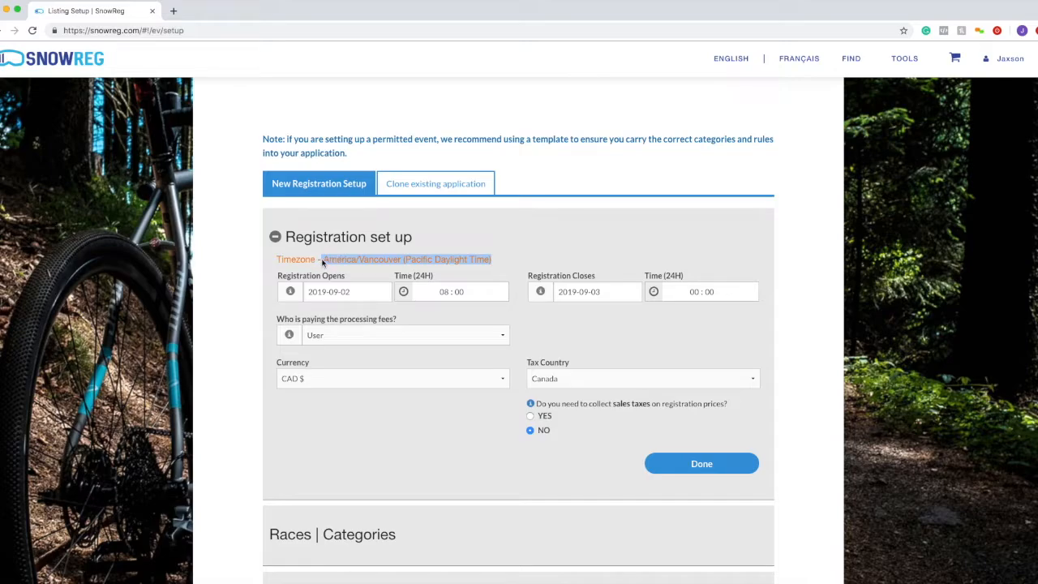
{"action": "left_click", "coordinate": [322, 260]}
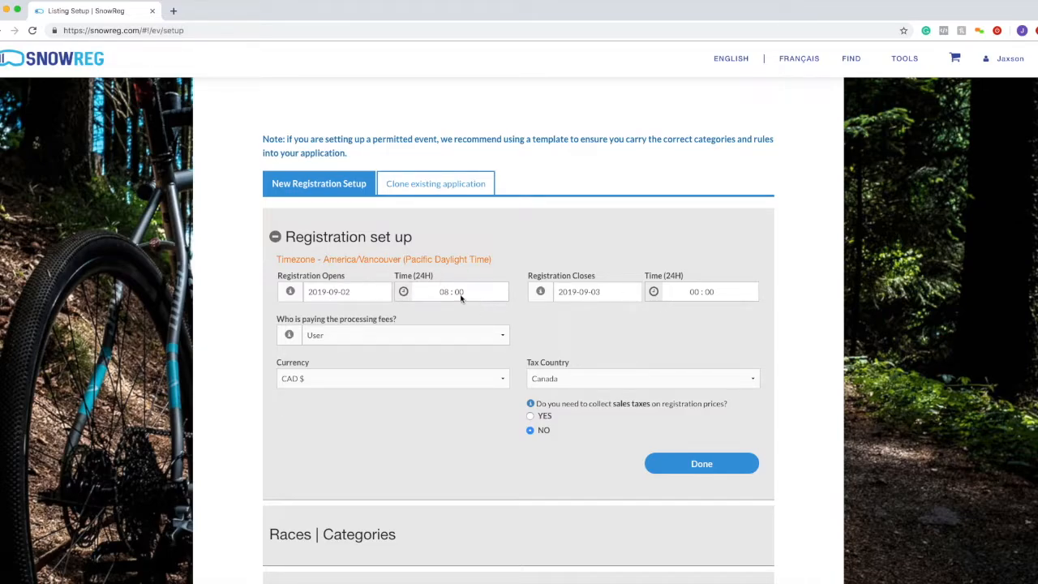
- Set the registration closing time to 00:00
{"action": "left_click", "coordinate": [695, 292]}
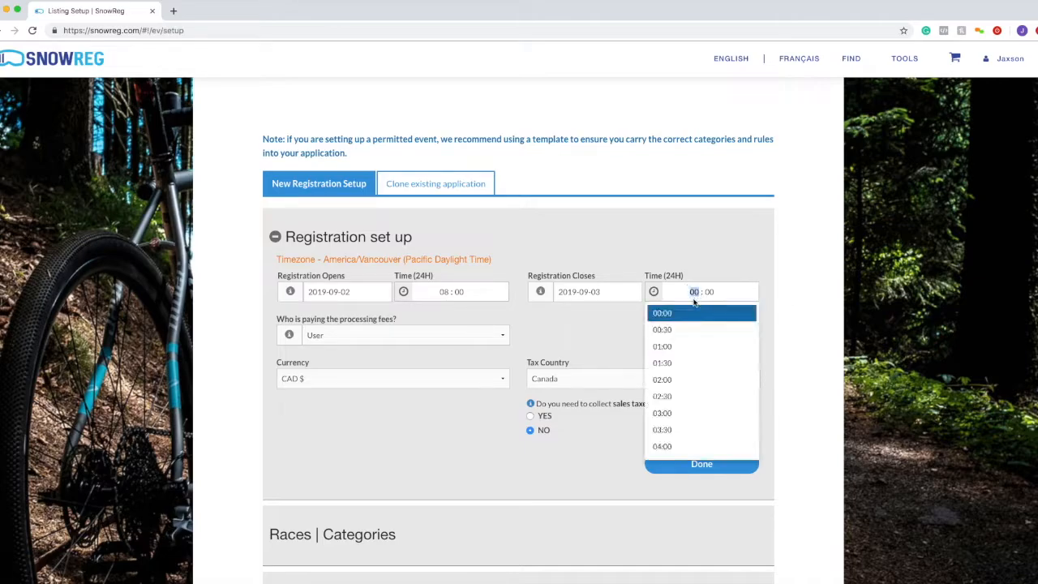
{"action": "scroll", "coordinate": [693, 399], "scroll_direction": "down", "scroll_amount": 10}
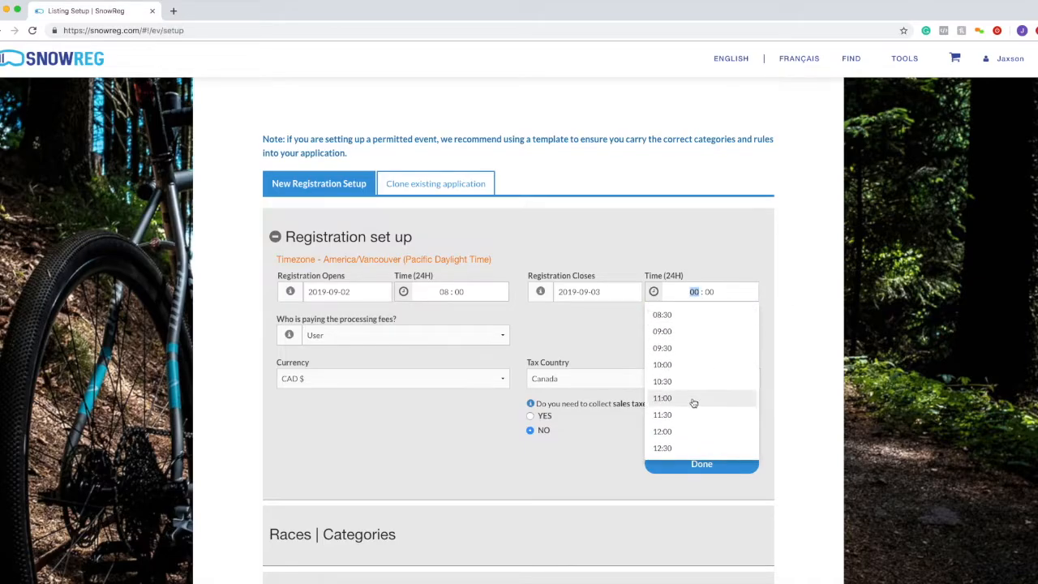
{"action": "left_click", "coordinate": [696, 324]}
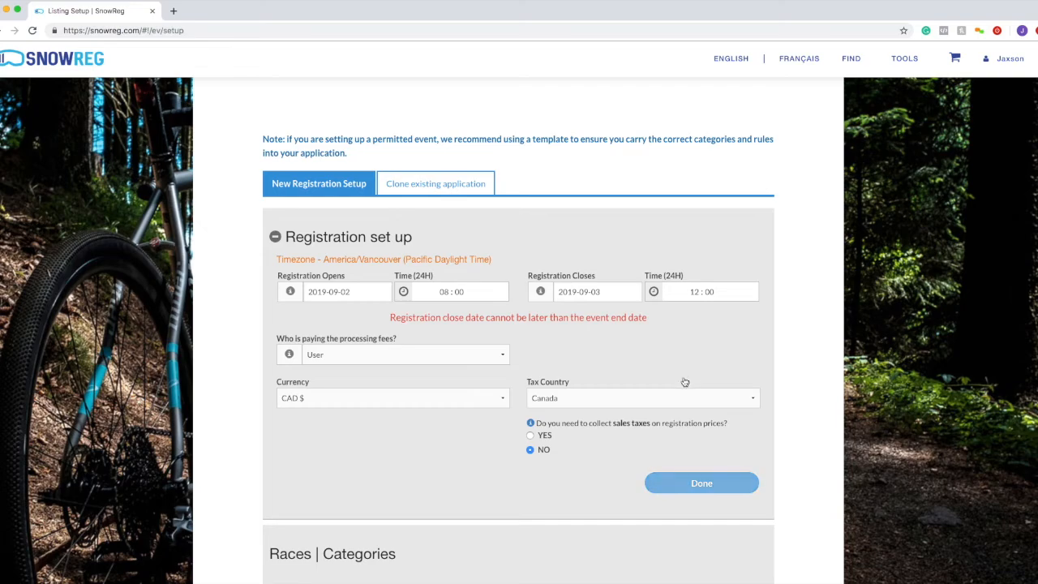
{"action": "left_click", "coordinate": [690, 294]}
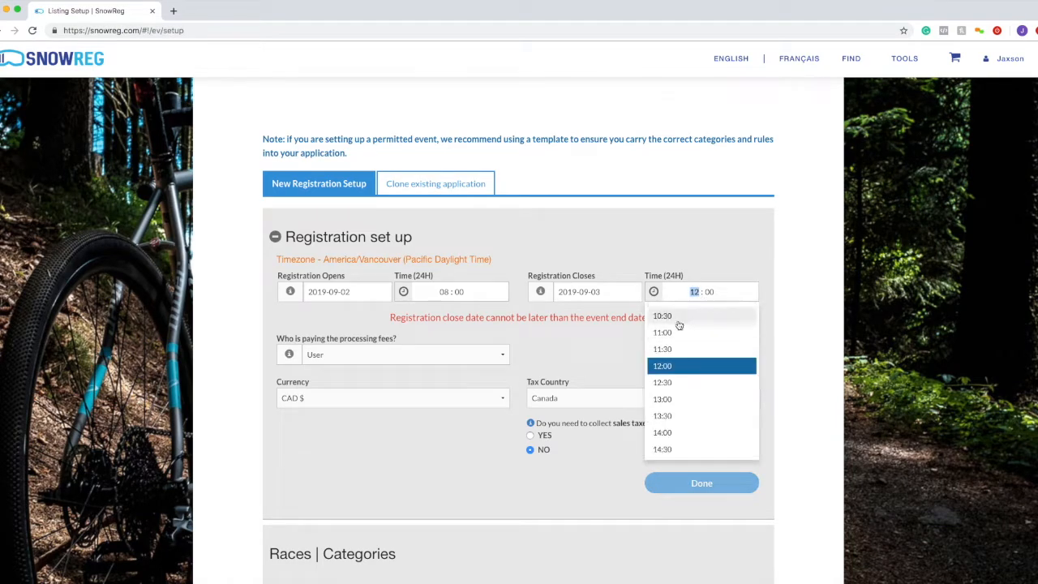
{"action": "scroll", "coordinate": [680, 325], "scroll_direction": "up", "scroll_amount": 5}
{"action": "scroll", "coordinate": [682, 327], "scroll_direction": "up", "scroll_amount": 5}
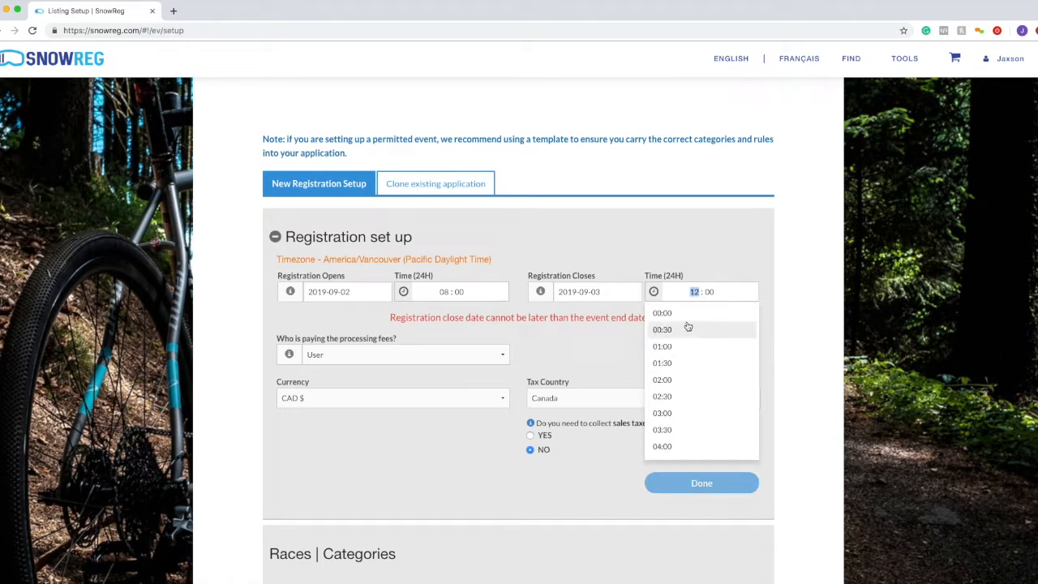
{"action": "left_click", "coordinate": [689, 313]}
{"action": "scroll", "coordinate": [669, 240], "scroll_direction": "up", "scroll_amount": 5}
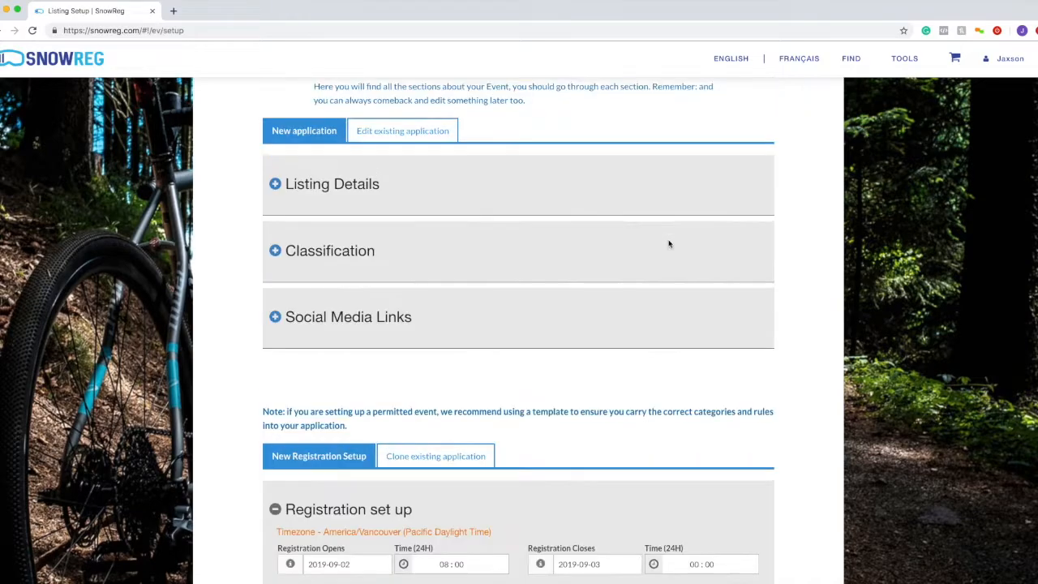
{"action": "scroll", "coordinate": [669, 240], "scroll_direction": "down", "scroll_amount": 3}
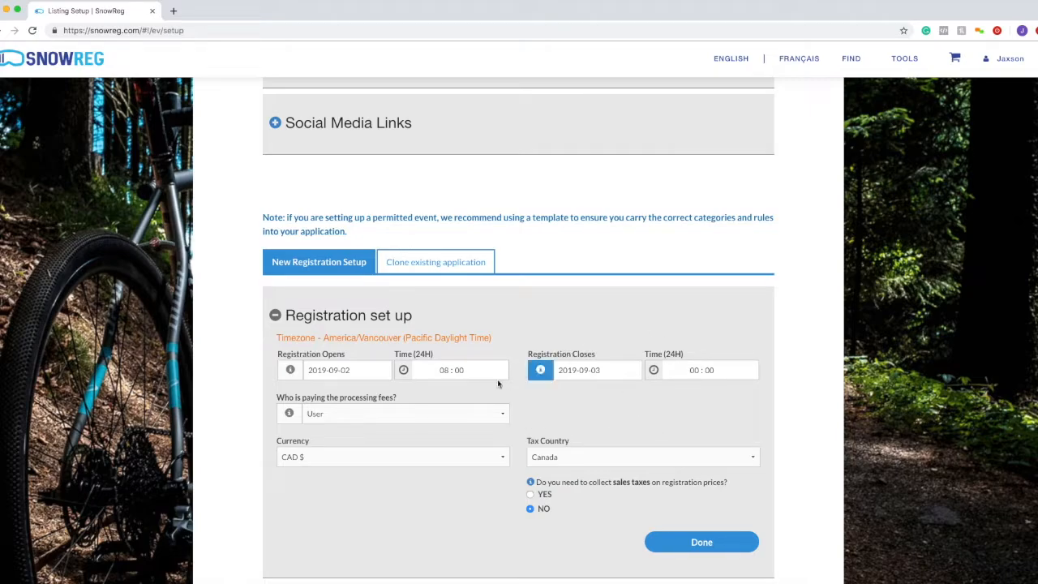
{"action": "scroll", "coordinate": [406, 389], "scroll_direction": "down", "scroll_amount": 2}
{"action": "left_click_drag", "start_coordinate": [280, 341], "coordinate": [394, 343]}
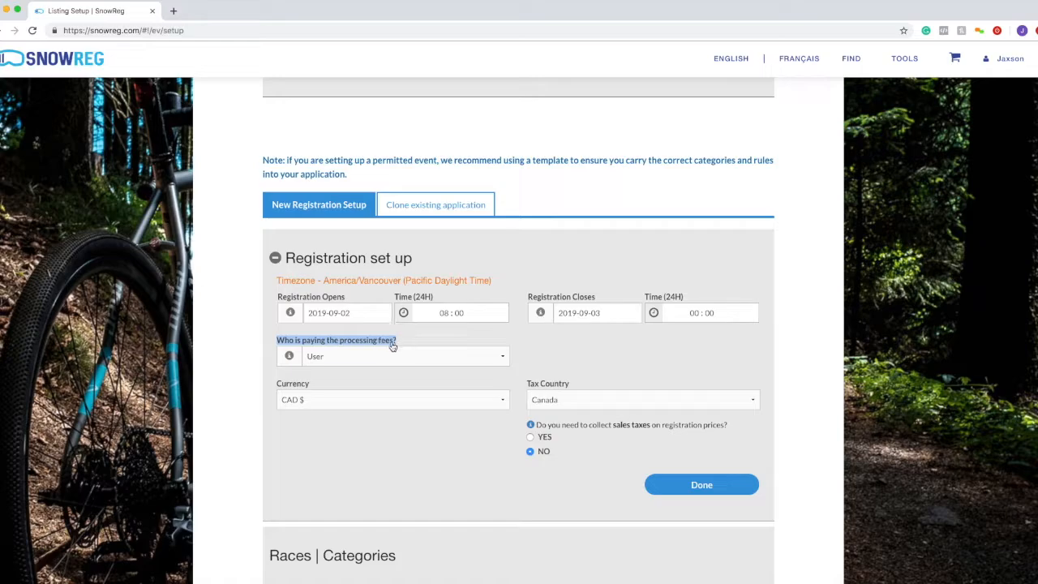
{"action": "left_click", "coordinate": [290, 360]}
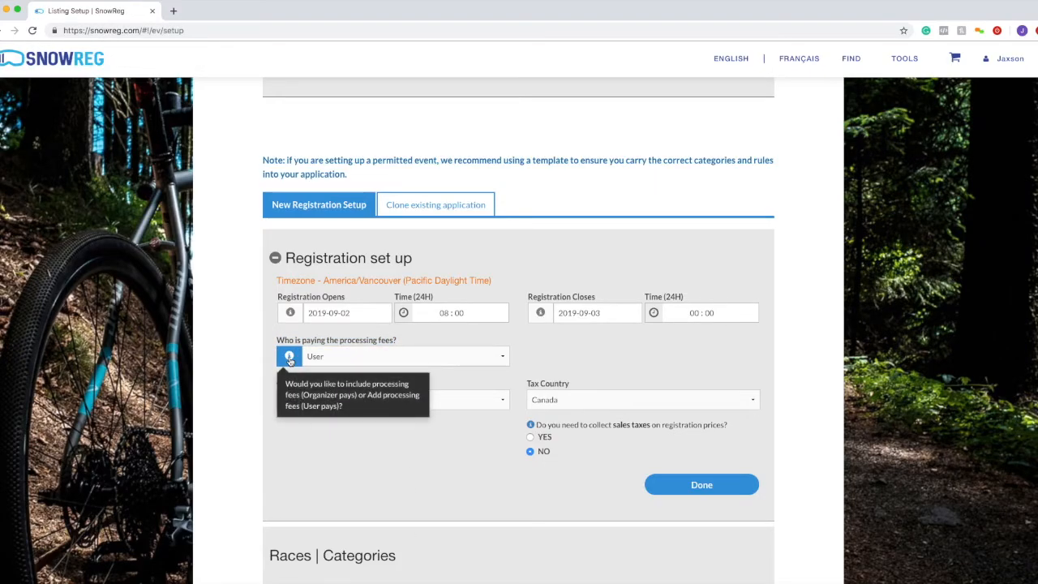
{"action": "left_click", "coordinate": [289, 318]}
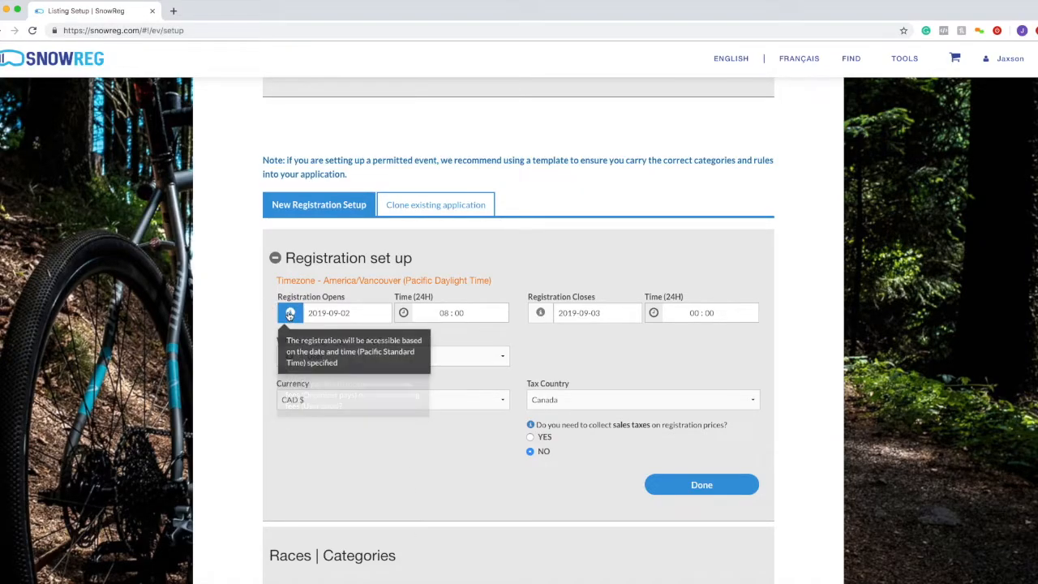
{"action": "left_click", "coordinate": [541, 314]}
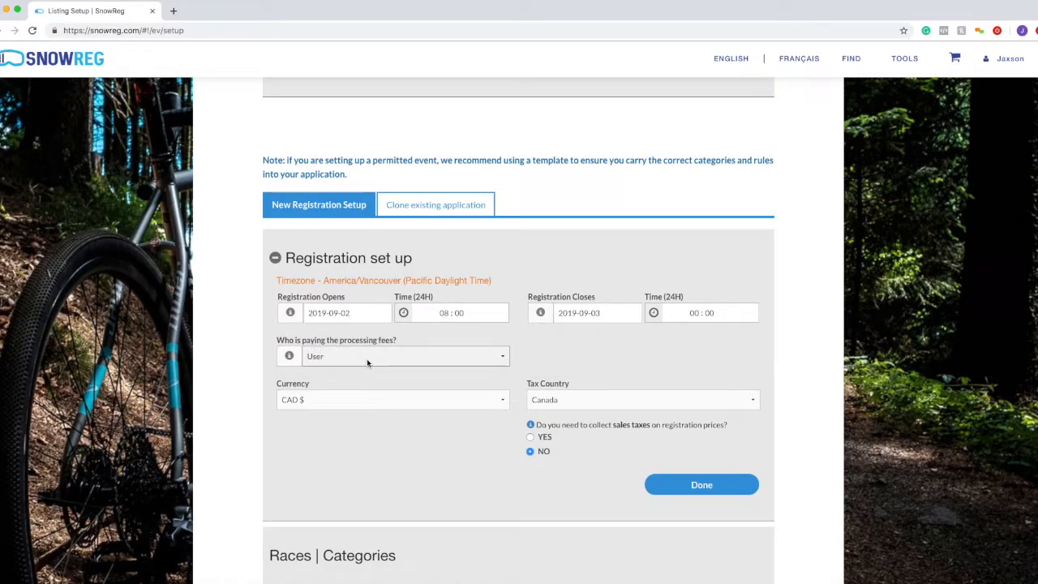
{"action": "left_click_drag", "start_coordinate": [284, 342], "coordinate": [381, 347]}
{"action": "left_click", "coordinate": [401, 358]}
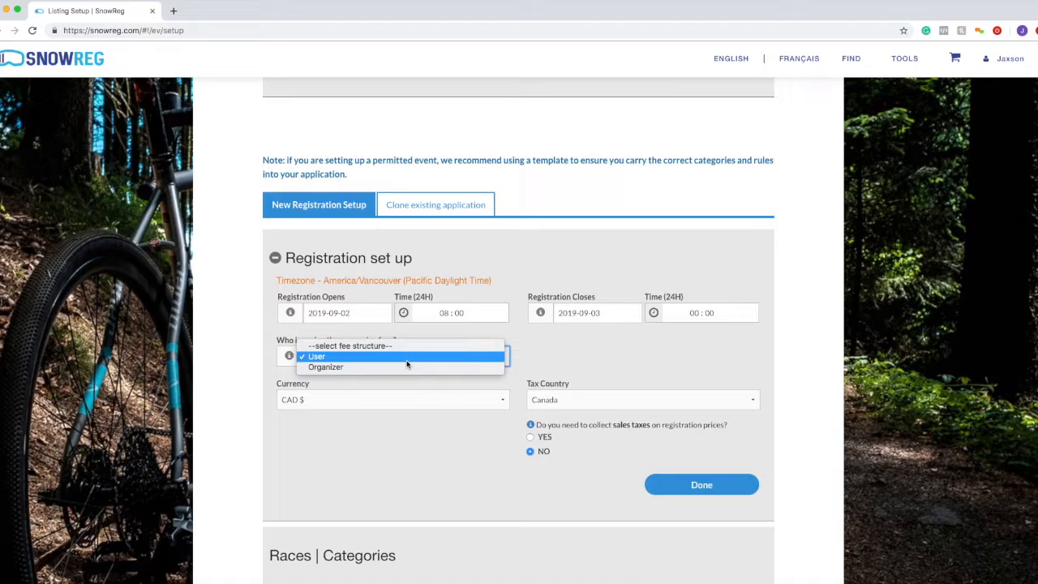
{"action": "left_click", "coordinate": [416, 364]}
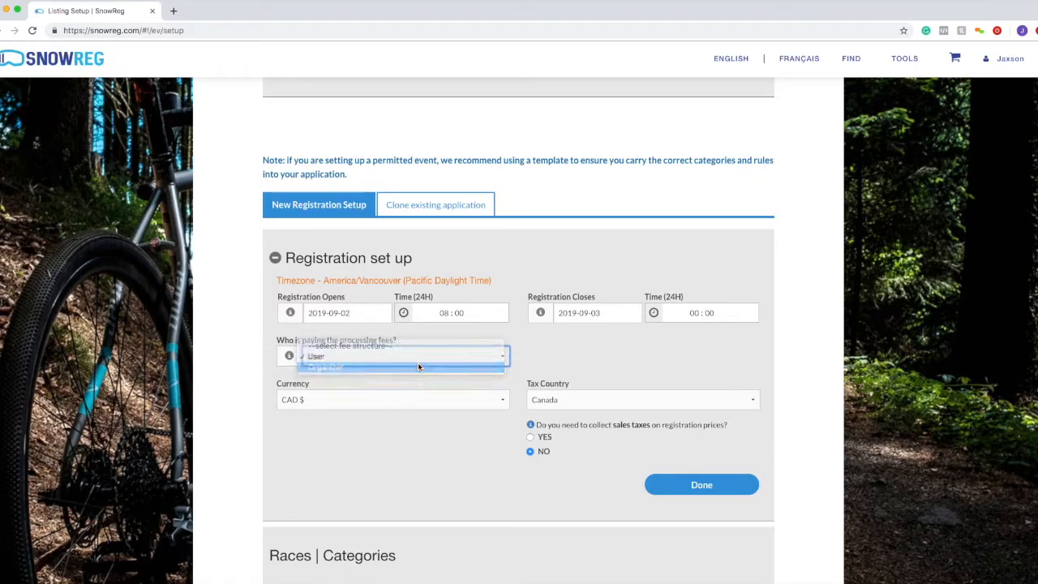
{"action": "left_click_drag", "start_coordinate": [278, 340], "coordinate": [498, 352]}
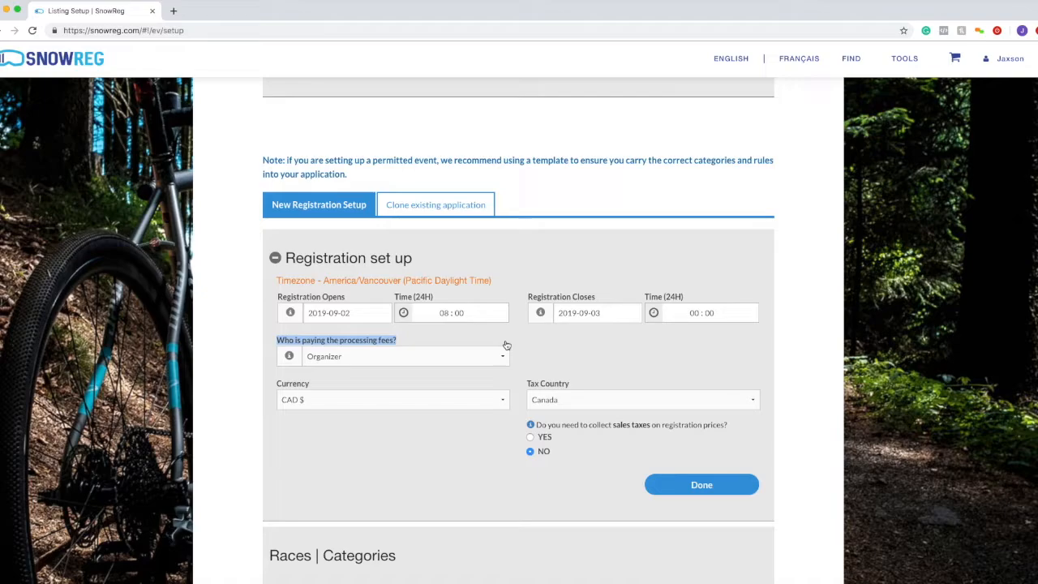
{"action": "left_click", "coordinate": [462, 354]}
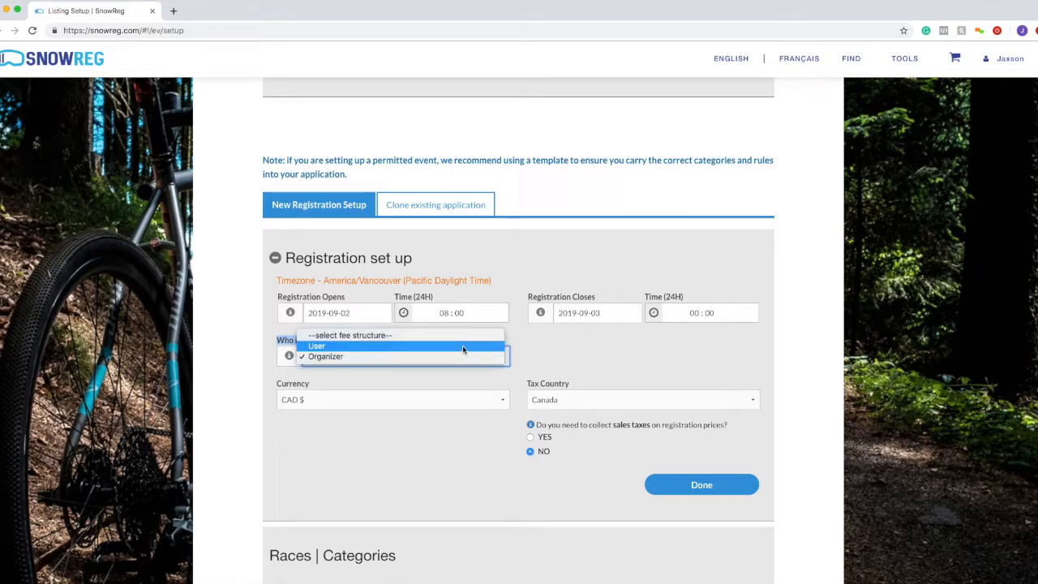
{"action": "left_click", "coordinate": [463, 347]}
{"action": "left_click_drag", "start_coordinate": [405, 344], "coordinate": [262, 342]}
{"action": "left_click", "coordinate": [427, 339]}
{"action": "left_click_drag", "start_coordinate": [431, 348], "coordinate": [244, 343]}
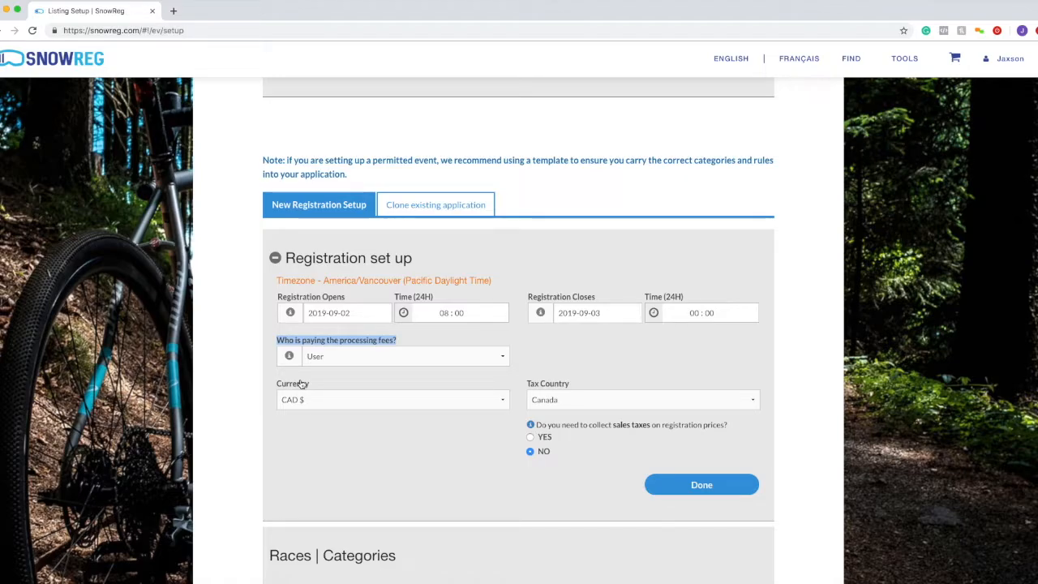
{"action": "left_click", "coordinate": [339, 358]}
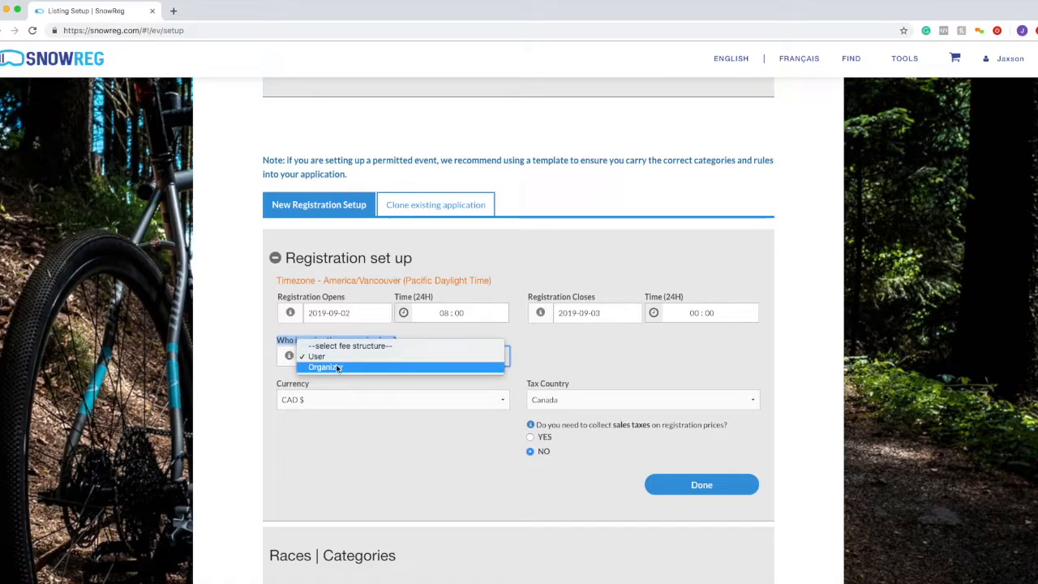
{"action": "left_click", "coordinate": [346, 363]}
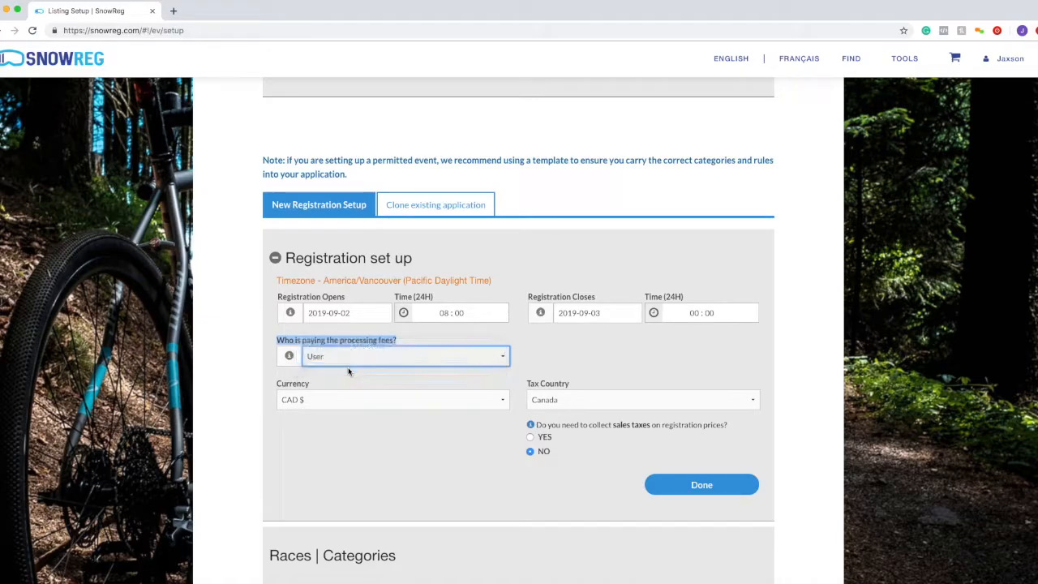
{"action": "left_click_drag", "start_coordinate": [409, 340], "coordinate": [304, 334]}
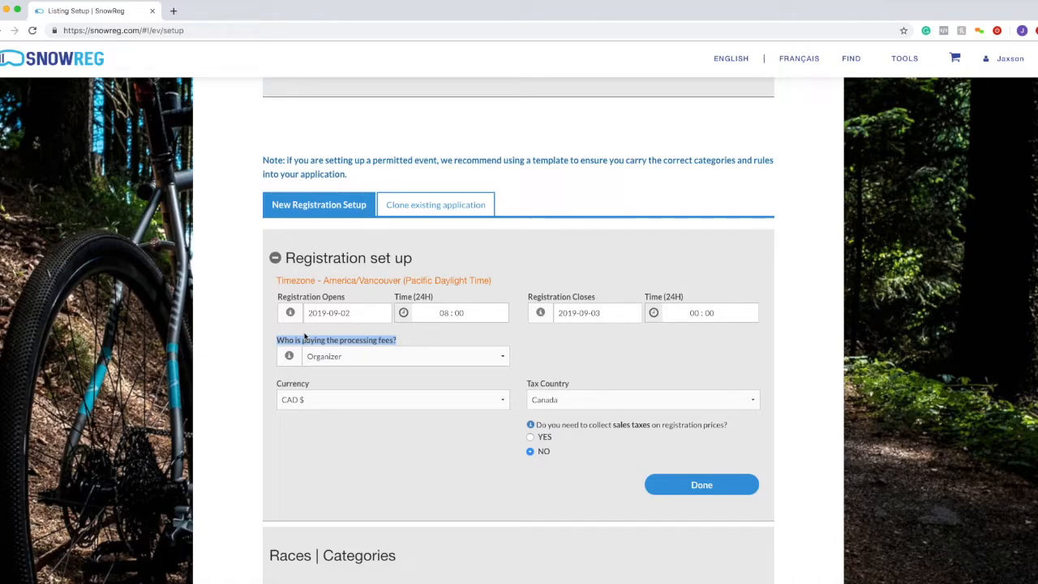
{"action": "left_click", "coordinate": [348, 355]}
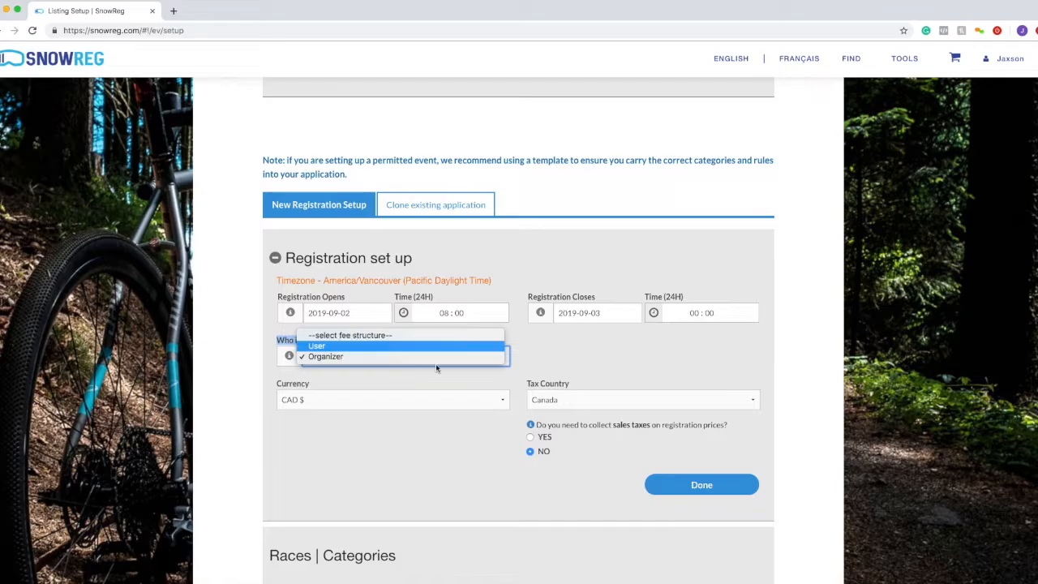
{"action": "key", "text": "Return"}
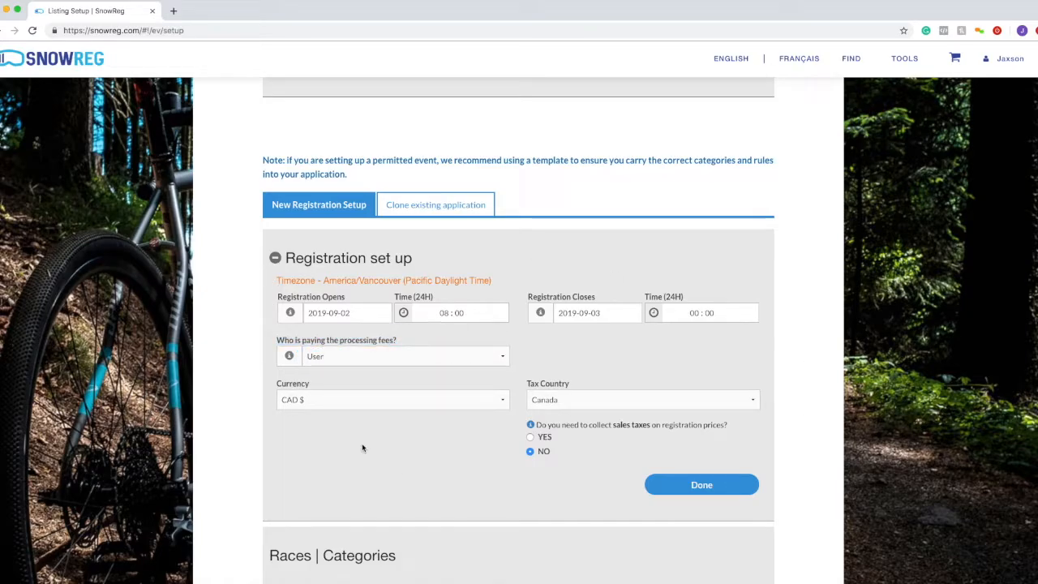
{"action": "scroll", "coordinate": [366, 424], "scroll_direction": "down", "scroll_amount": 1}
{"action": "left_click", "coordinate": [348, 371]}
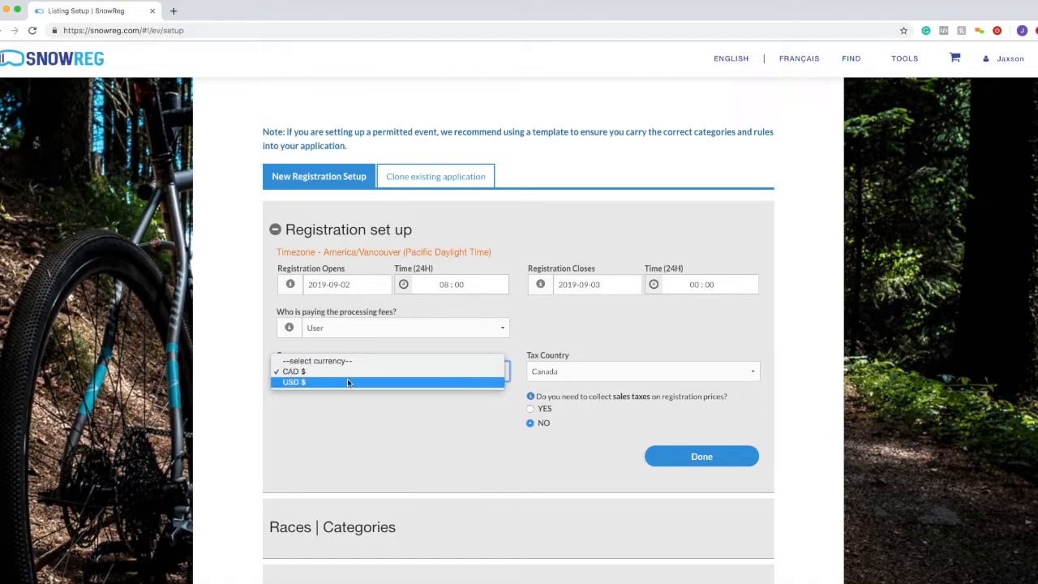
{"action": "left_click", "coordinate": [355, 344]}
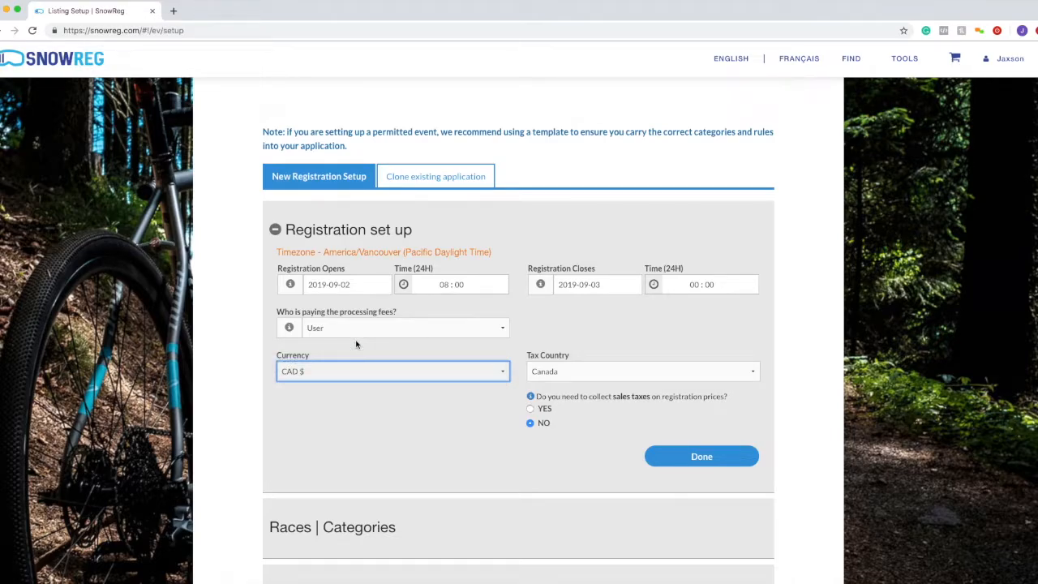
{"action": "left_click_drag", "start_coordinate": [274, 355], "coordinate": [326, 354]}
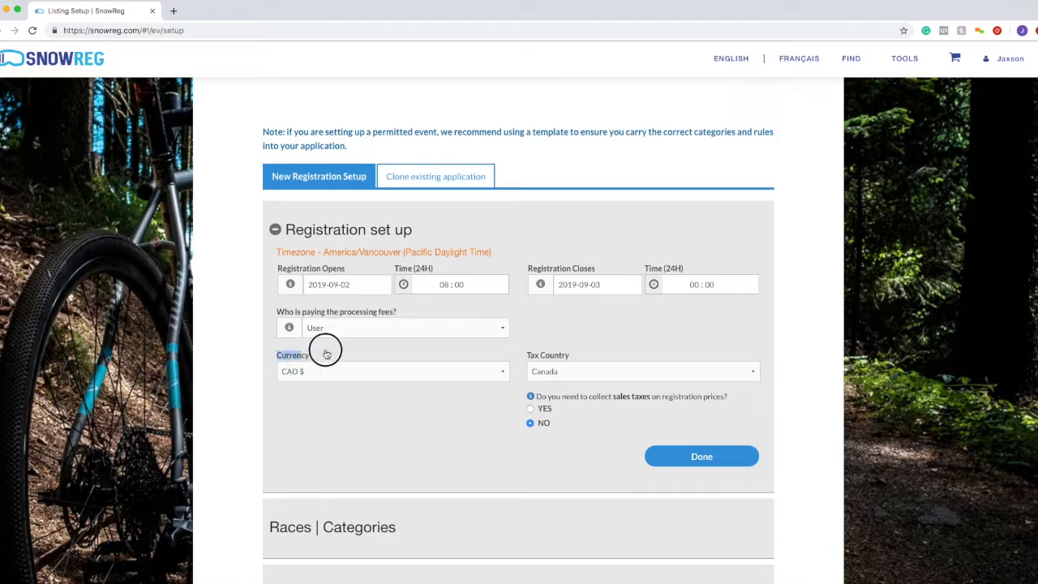
{"action": "left_click", "coordinate": [324, 358]}
{"action": "left_click", "coordinate": [322, 371]}
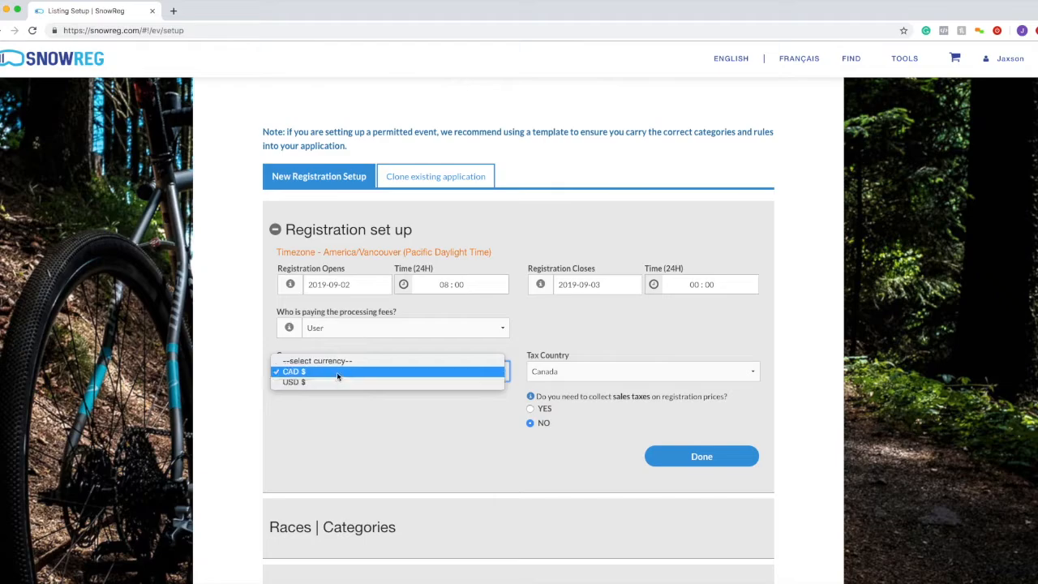
{"action": "left_click", "coordinate": [320, 411]}
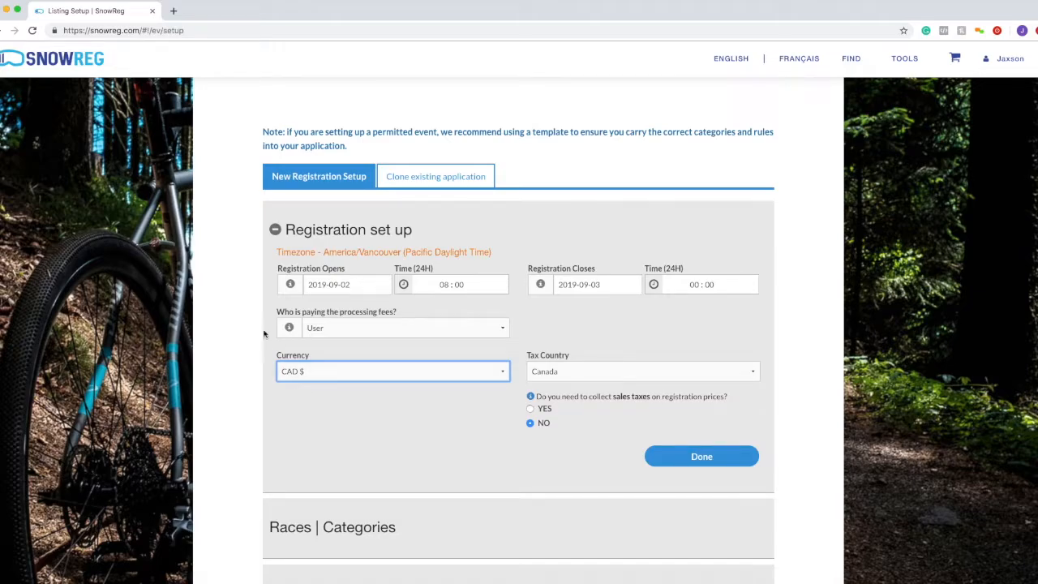
{"action": "left_click", "coordinate": [547, 369]}
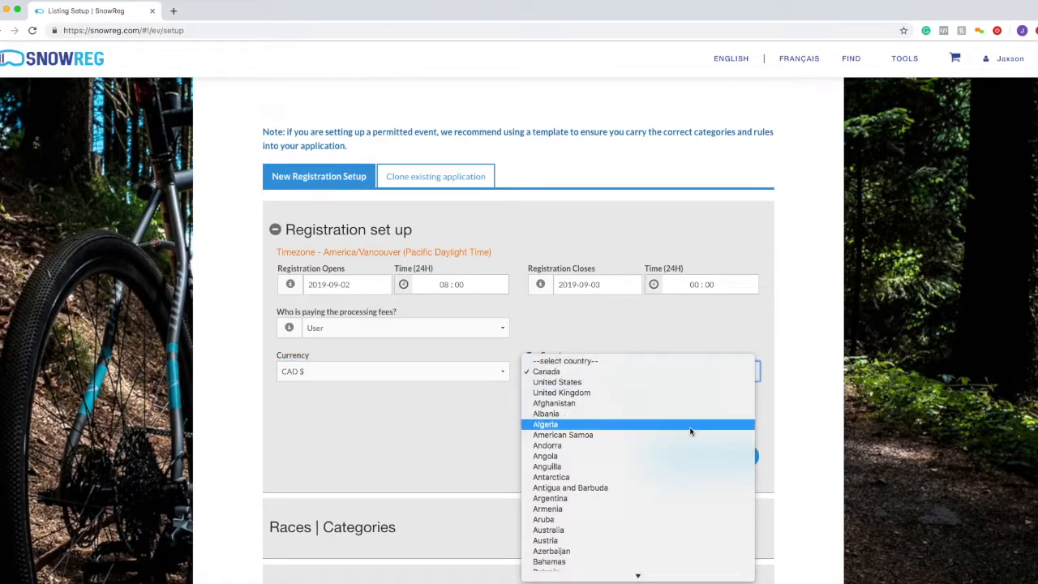
{"action": "scroll", "coordinate": [689, 431], "scroll_direction": "down", "scroll_amount": 8}
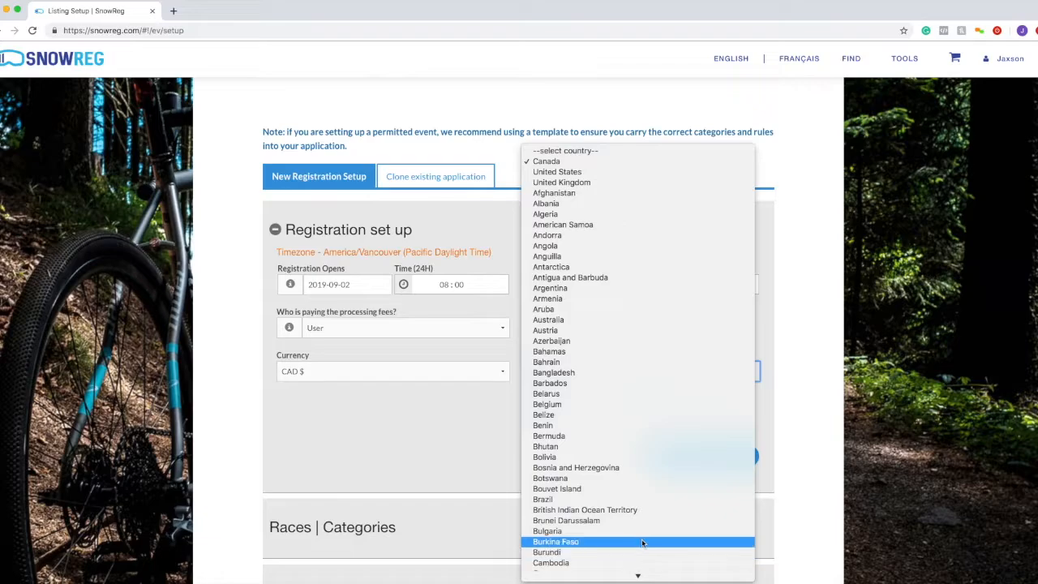
{"action": "left_click", "coordinate": [579, 163]}
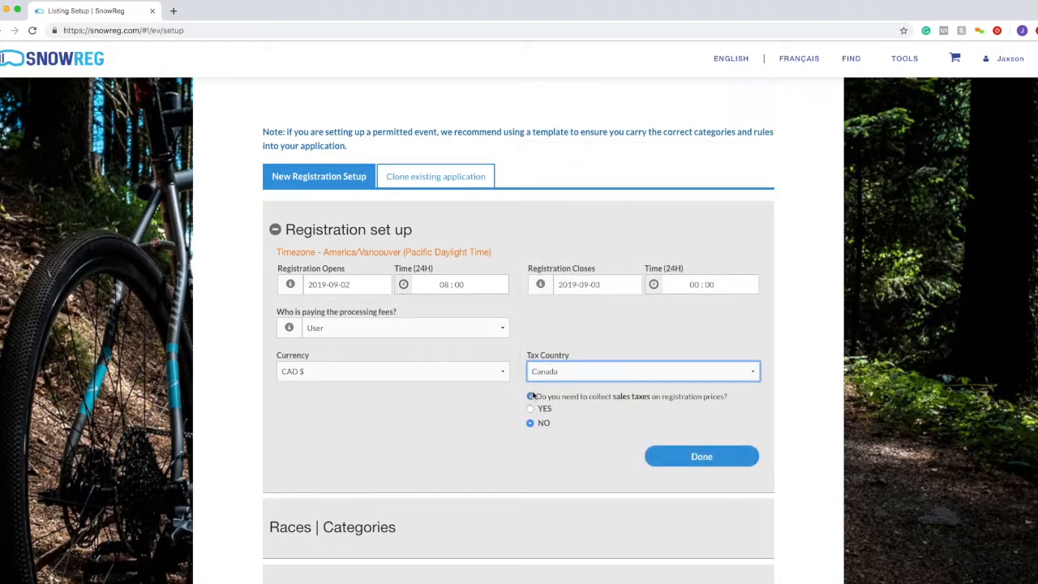
{"action": "left_click", "coordinate": [533, 396]}
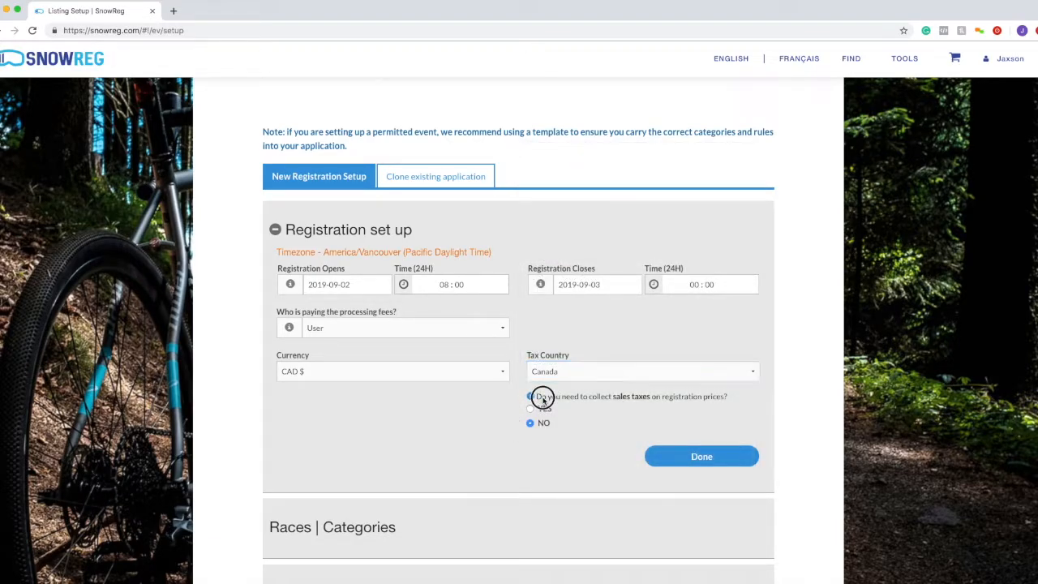
{"action": "left_click_drag", "start_coordinate": [536, 397], "coordinate": [761, 395]}
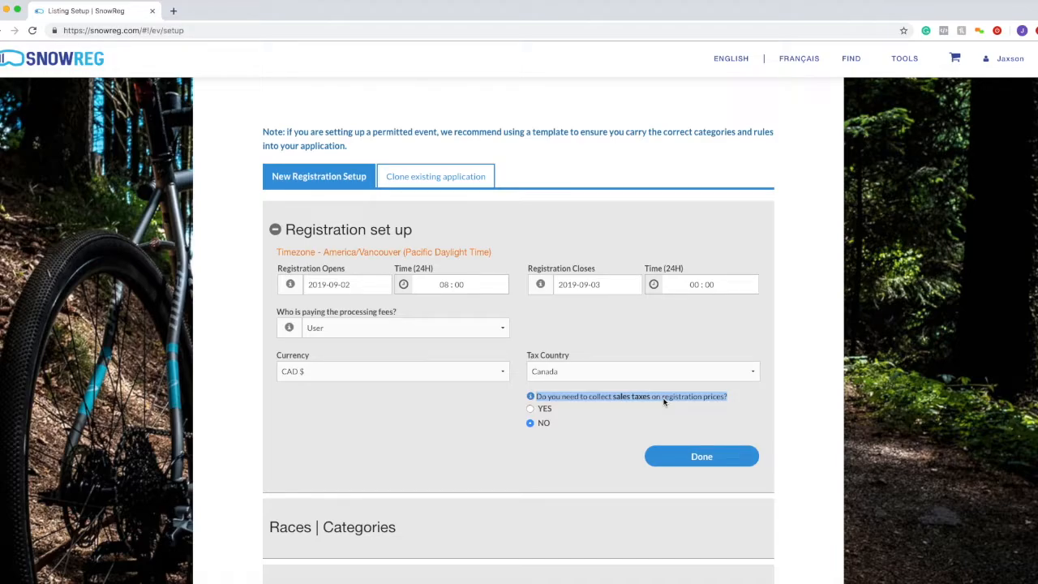
{"action": "left_click", "coordinate": [531, 410]}
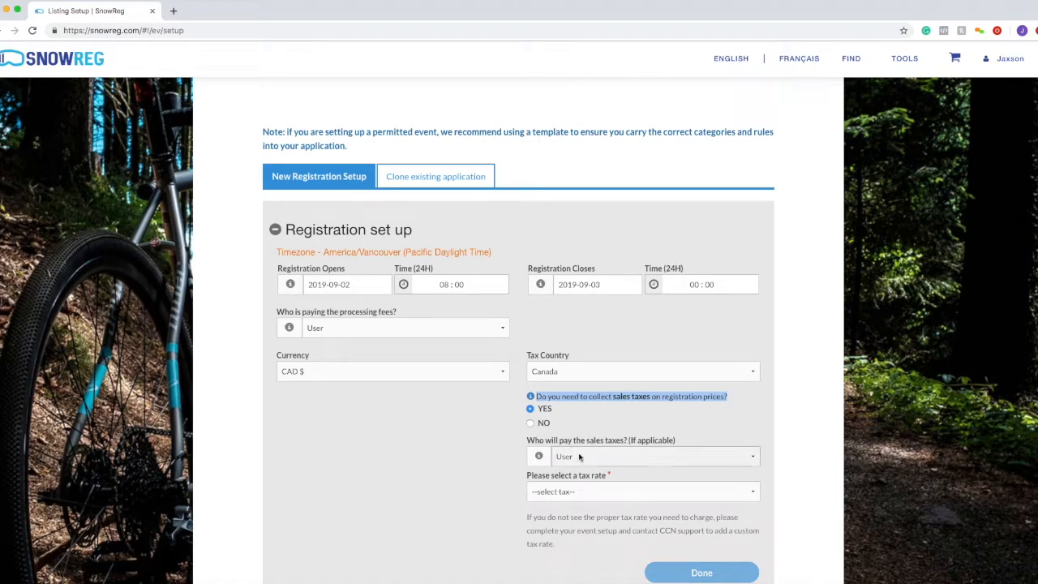
{"action": "left_click_drag", "start_coordinate": [535, 442], "coordinate": [674, 443]}
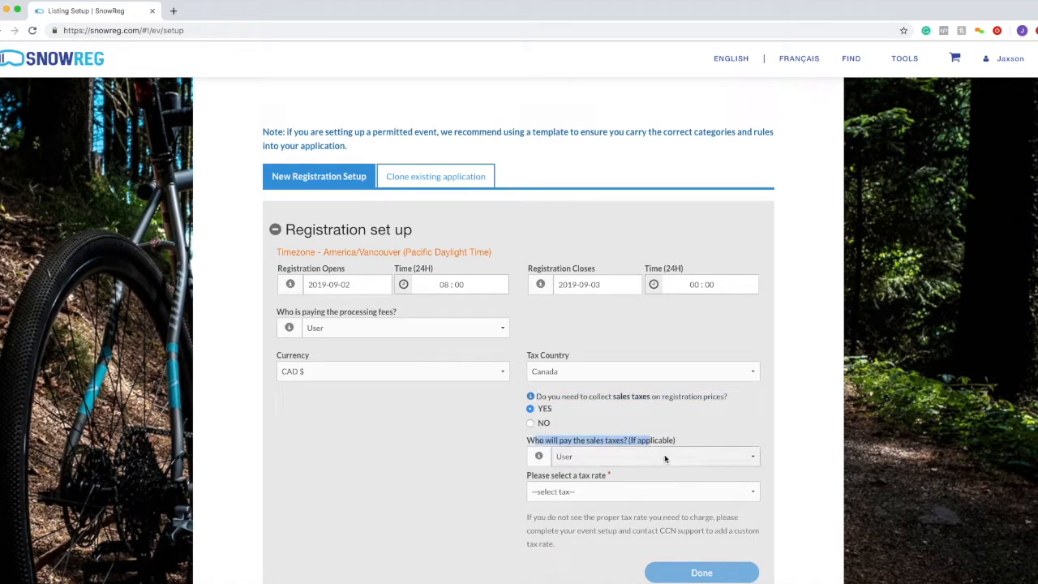
{"action": "left_click", "coordinate": [675, 456]}
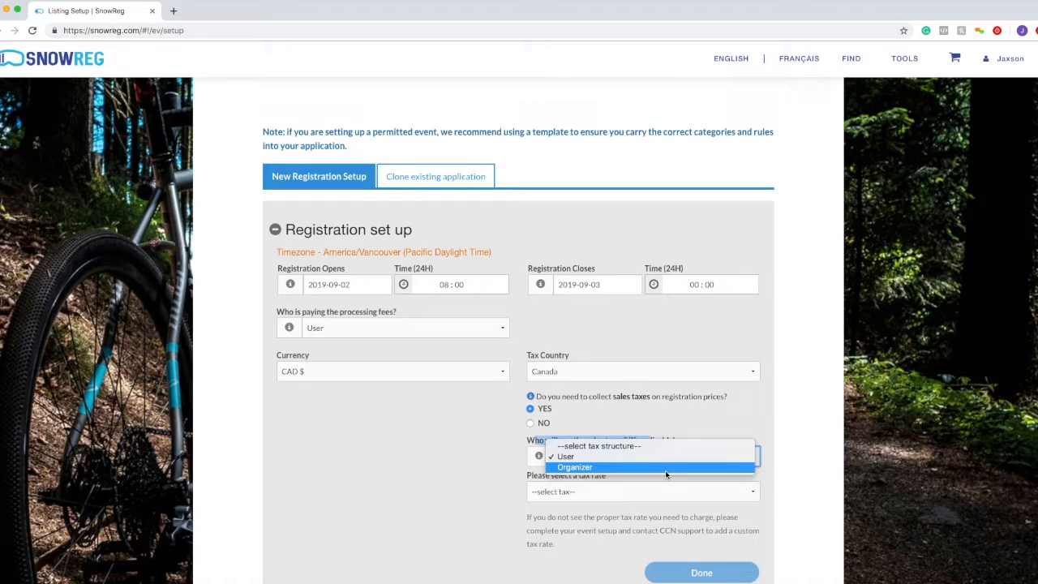
{"action": "left_click", "coordinate": [669, 420]}
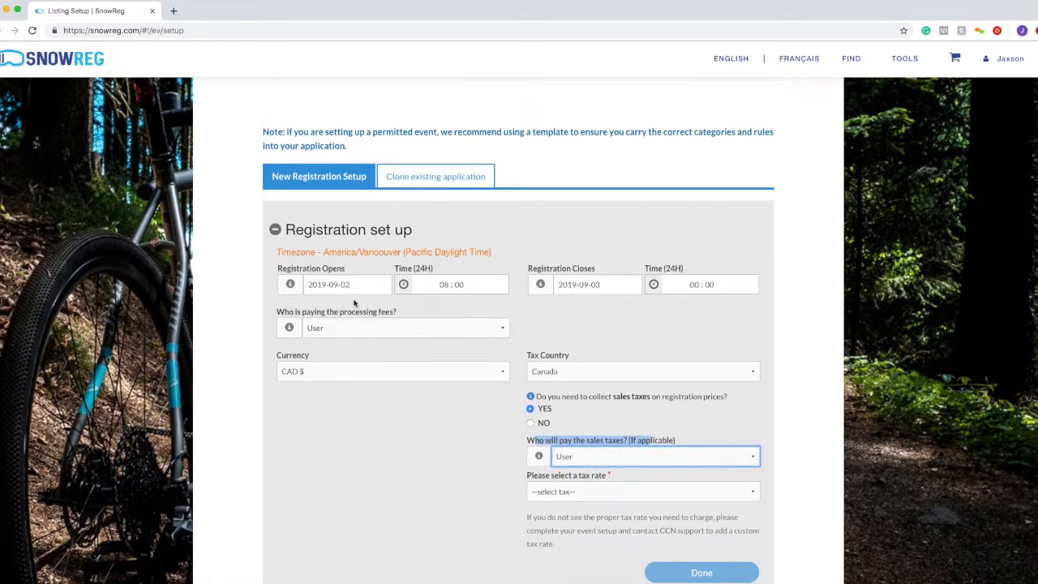
{"action": "left_click", "coordinate": [598, 458]}
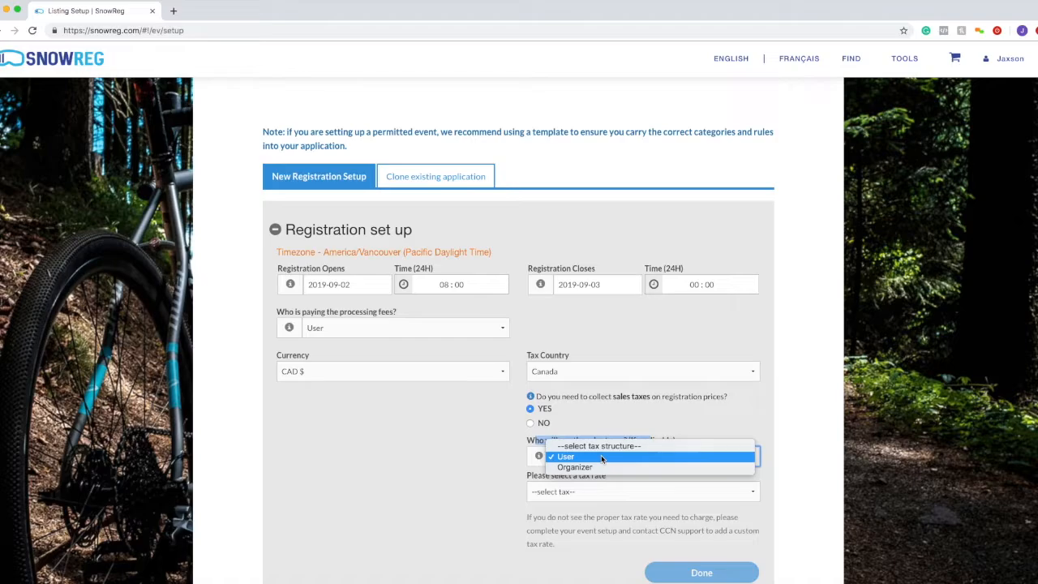
{"action": "left_click", "coordinate": [586, 468]}
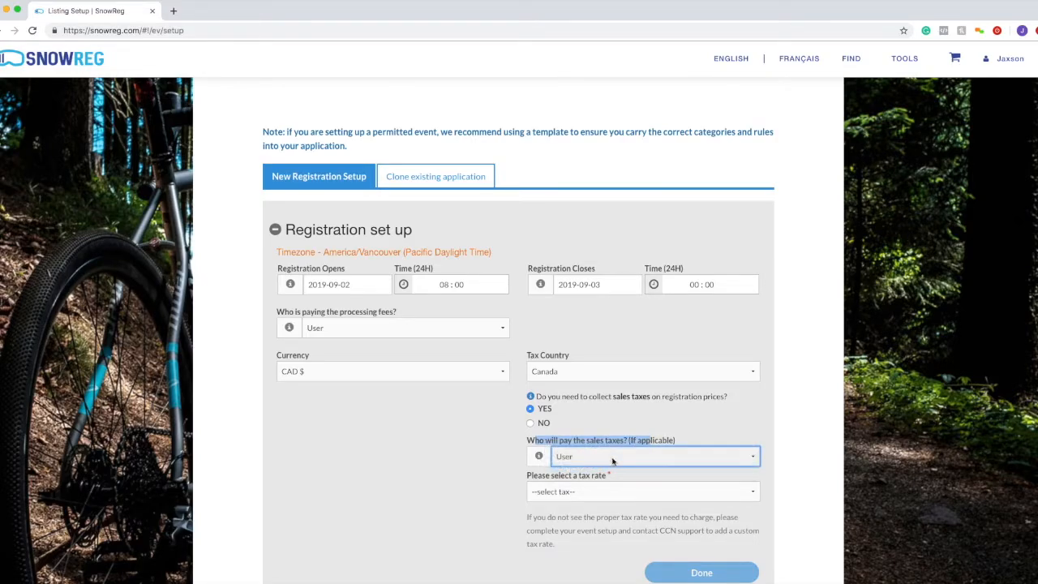
{"action": "left_click_drag", "start_coordinate": [399, 312], "coordinate": [355, 314]}
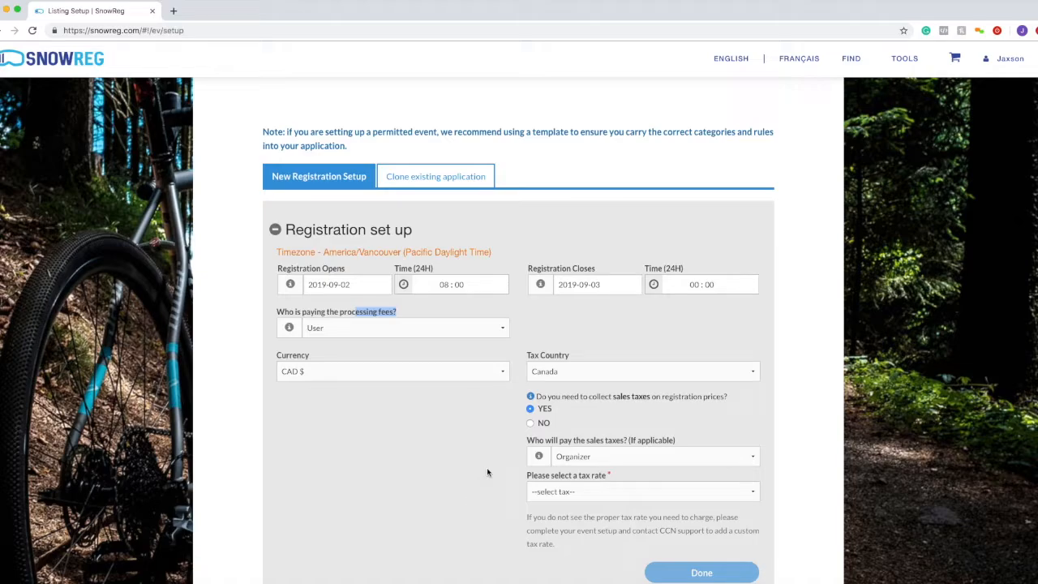
{"action": "left_click", "coordinate": [583, 457]}
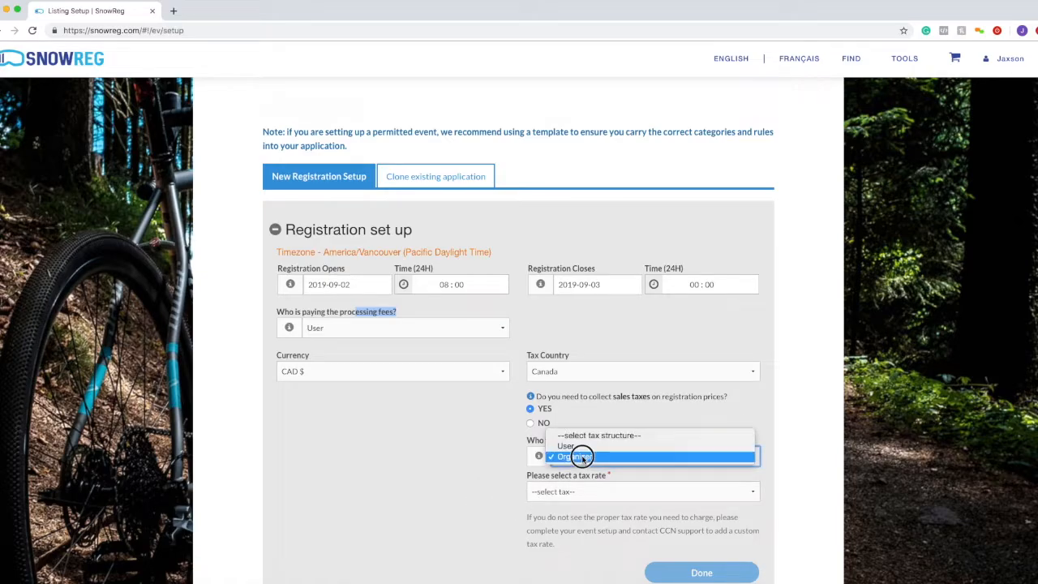
{"action": "left_click", "coordinate": [582, 447]}
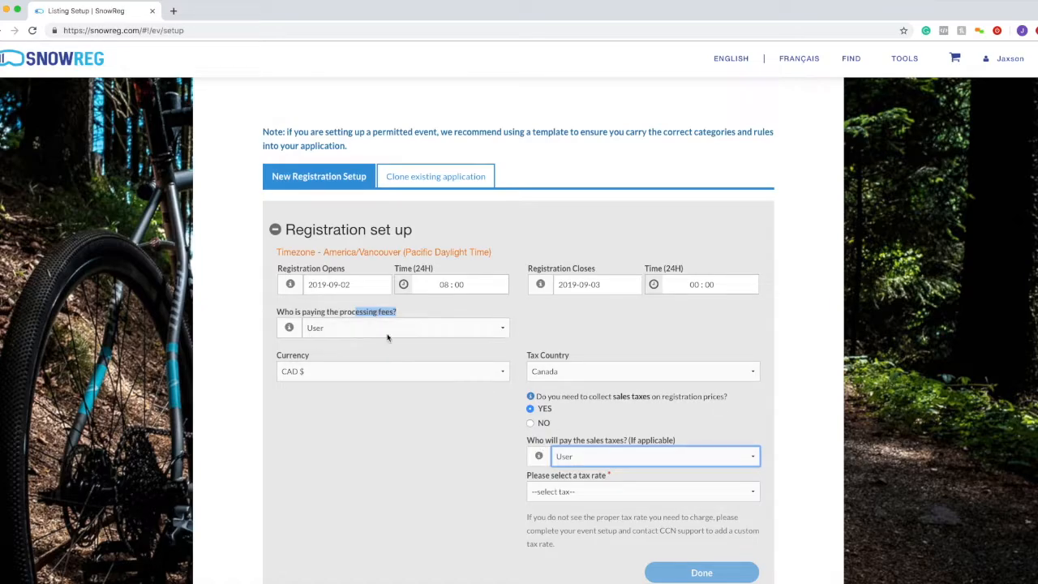
{"action": "left_click", "coordinate": [380, 318]}
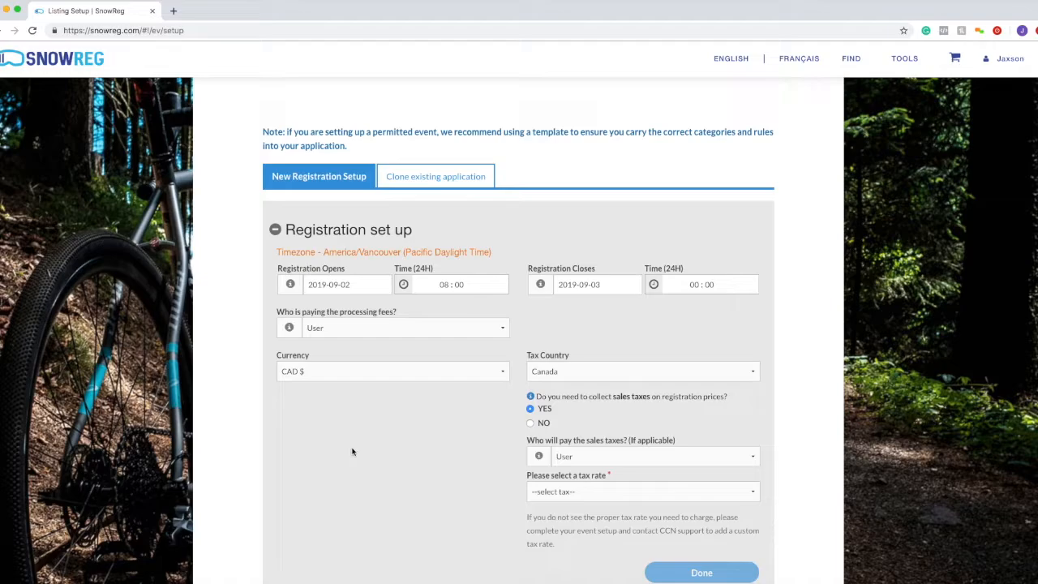
{"action": "scroll", "coordinate": [455, 475], "scroll_direction": "down", "scroll_amount": 1}
- Pick HST in the 'Please select a tax rate' dropdown, replacing the initial GST (5%)
{"action": "left_click", "coordinate": [563, 449]}
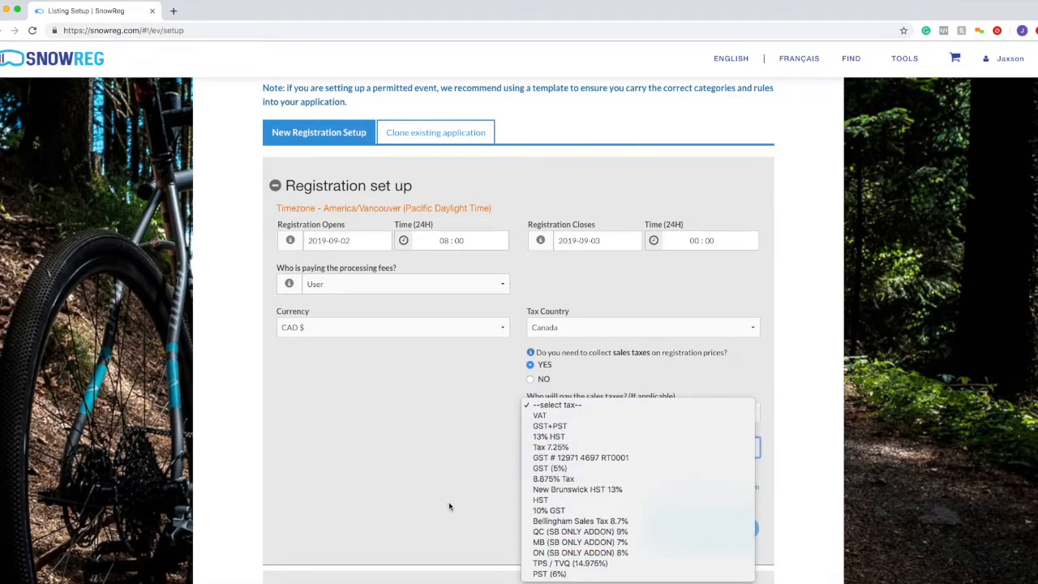
{"action": "left_click", "coordinate": [592, 468]}
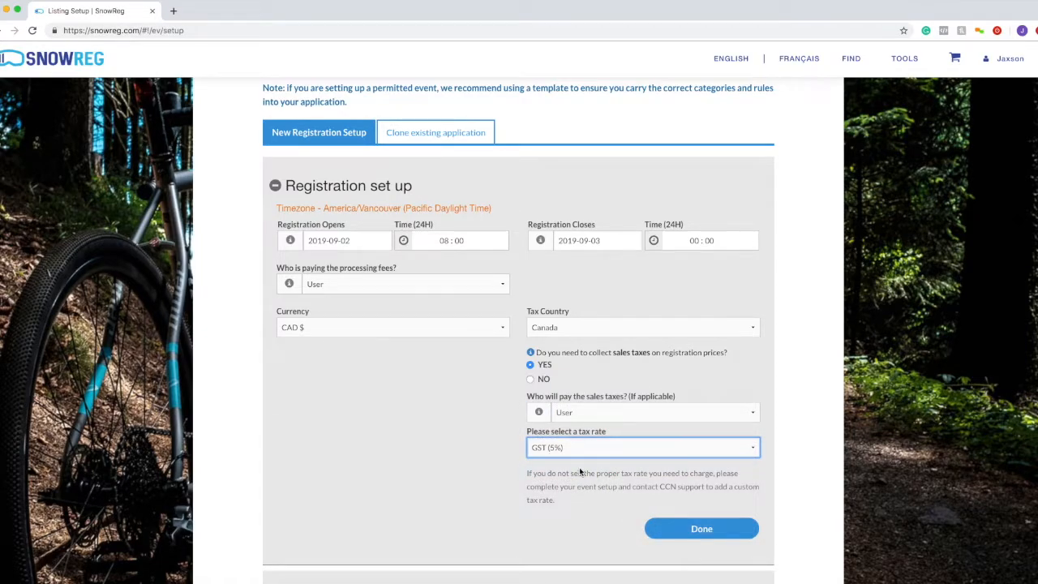
{"action": "left_click", "coordinate": [580, 450]}
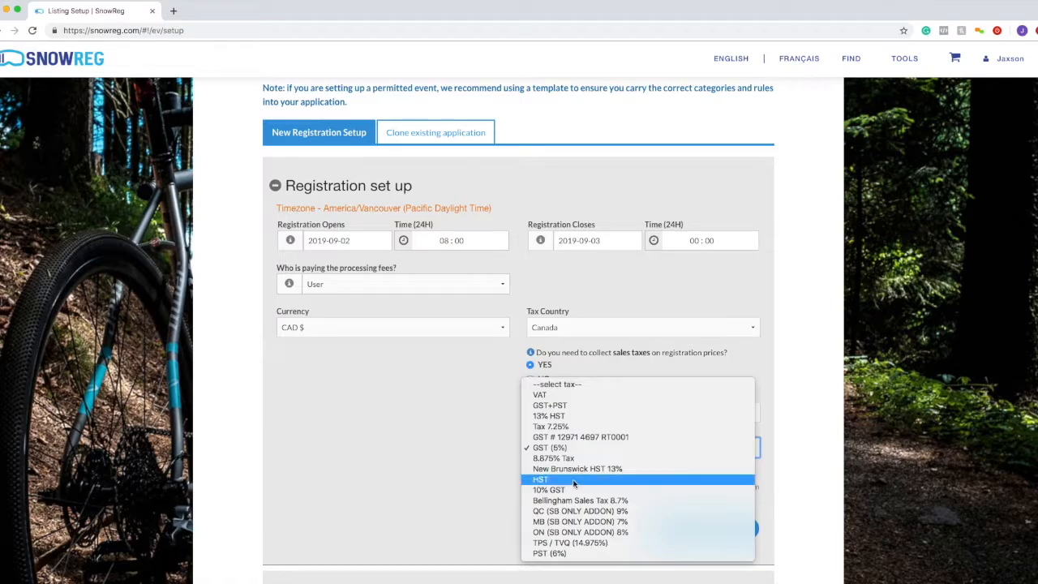
{"action": "left_click", "coordinate": [574, 479]}
{"action": "left_click", "coordinate": [577, 448]}
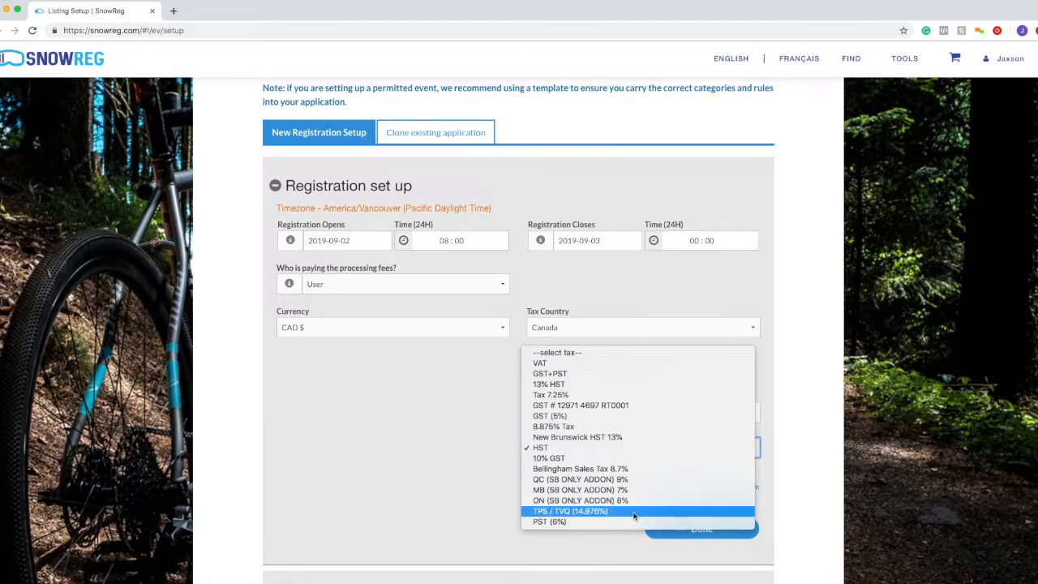
{"action": "left_click", "coordinate": [429, 500]}
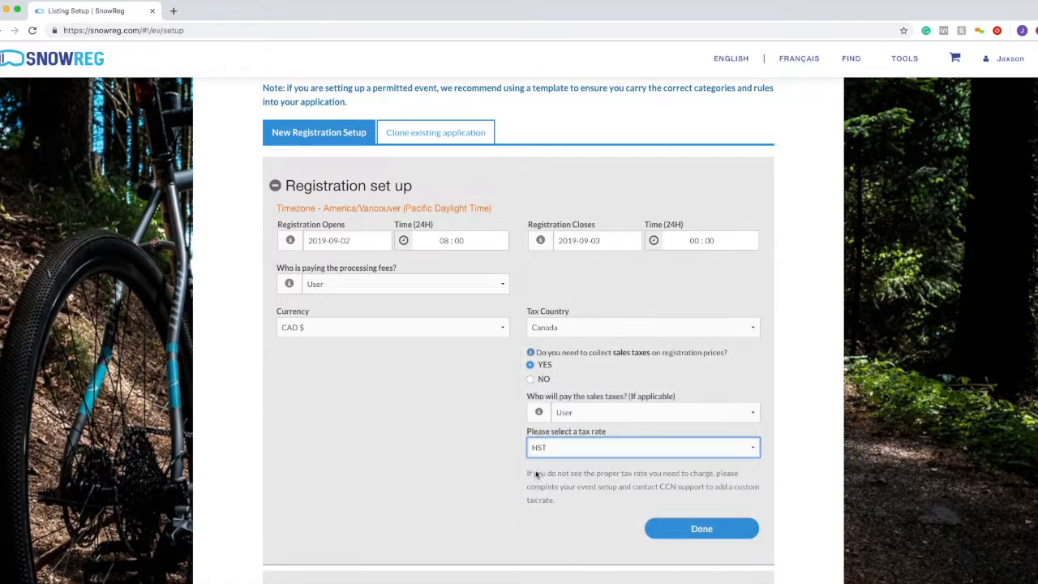
- Set sales tax collection to NO, mark registration setup Done, and expand Races | Categories
{"action": "left_click", "coordinate": [532, 380]}
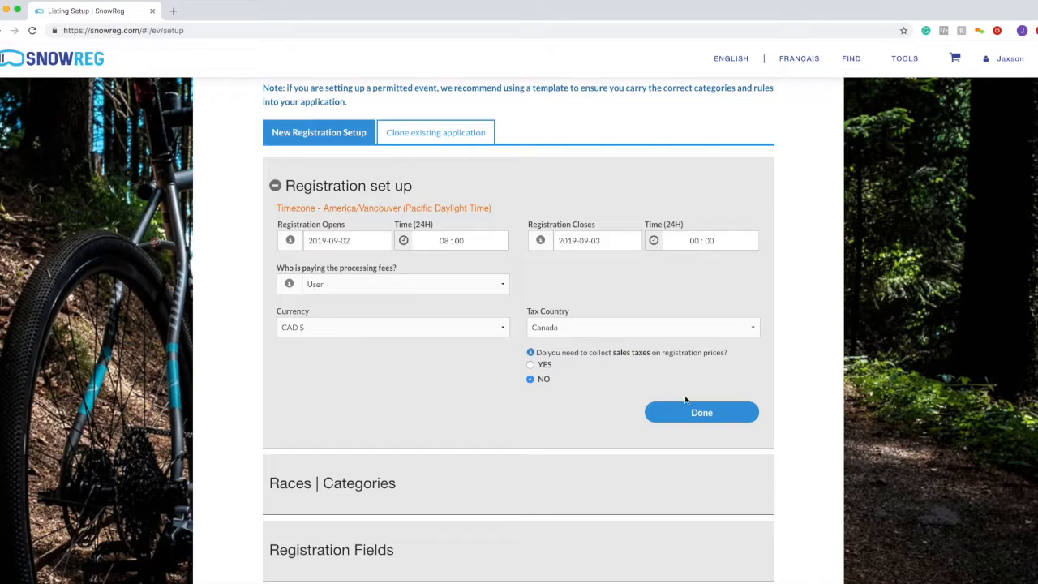
{"action": "left_click", "coordinate": [693, 413]}
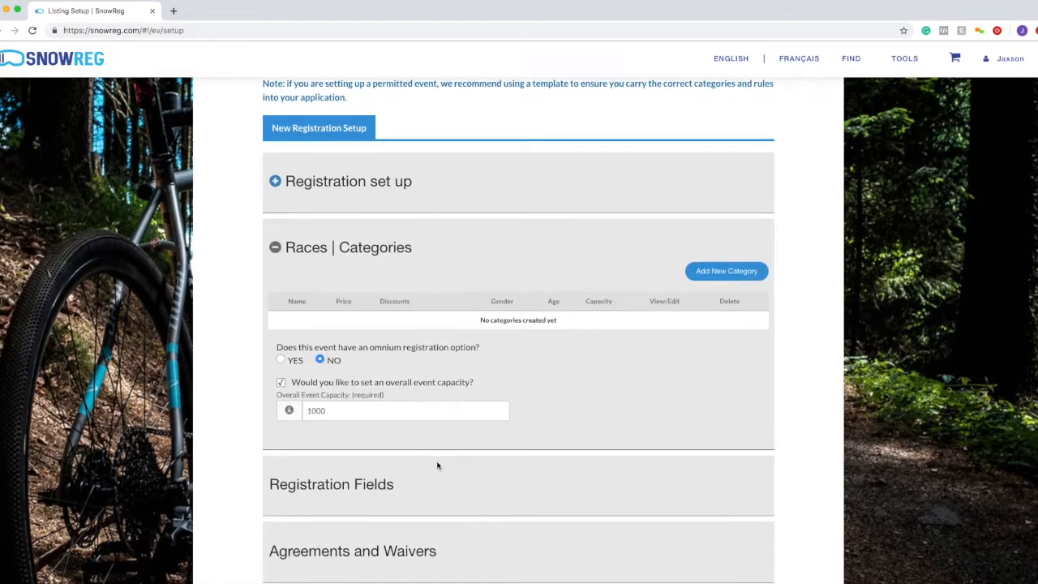
{"action": "left_click_drag", "start_coordinate": [284, 238], "coordinate": [464, 262]}
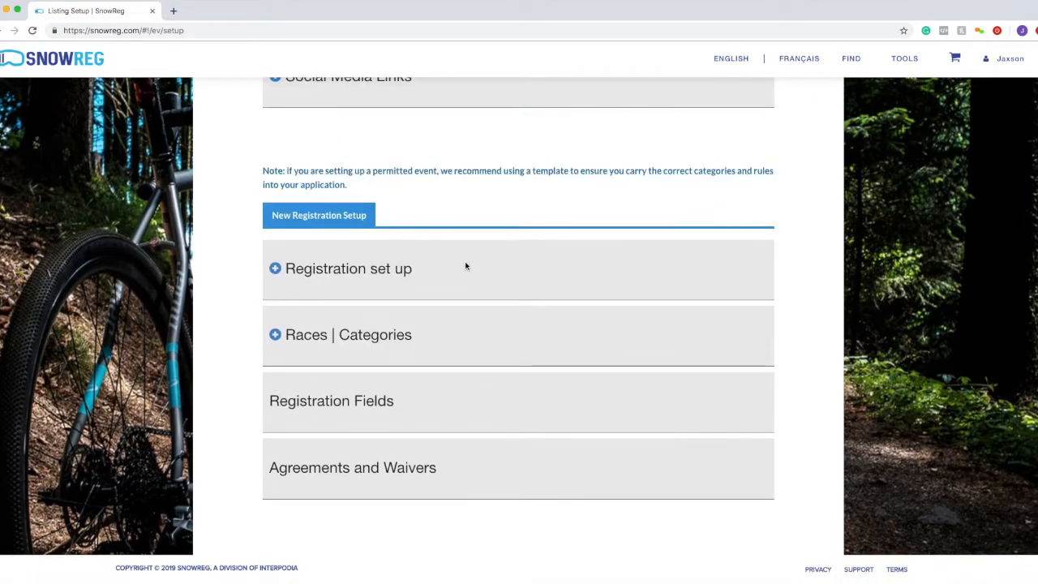
{"action": "left_click", "coordinate": [330, 331]}
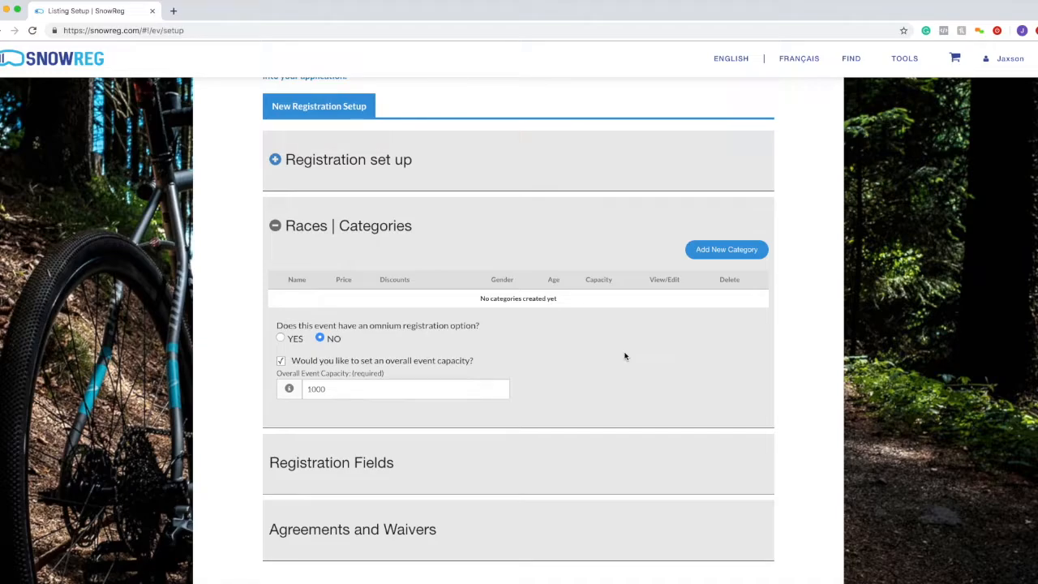
- Add a new category named U16 with capacity 10000
{"action": "left_click", "coordinate": [706, 257]}
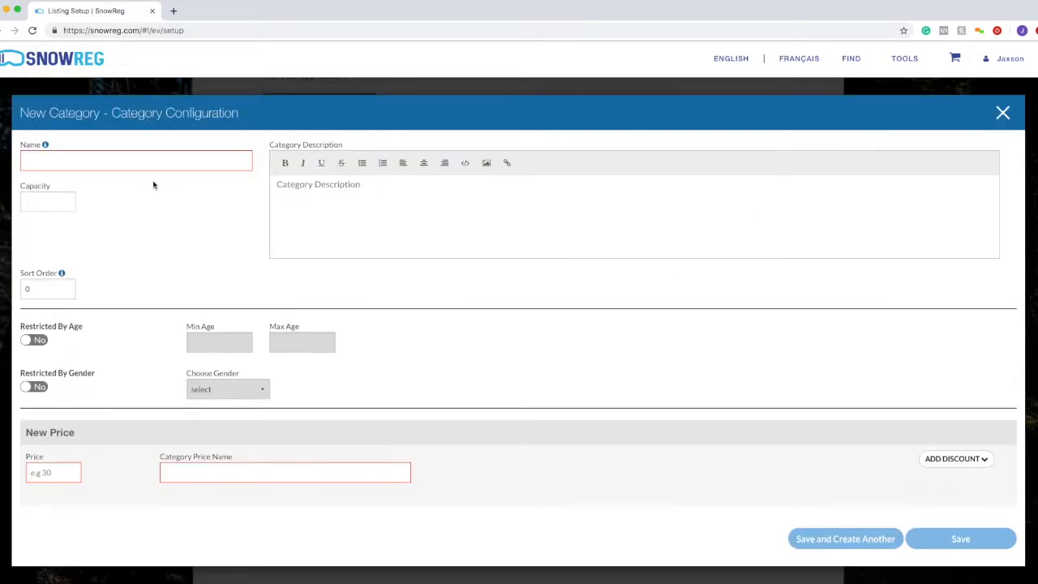
{"action": "left_click", "coordinate": [175, 162]}
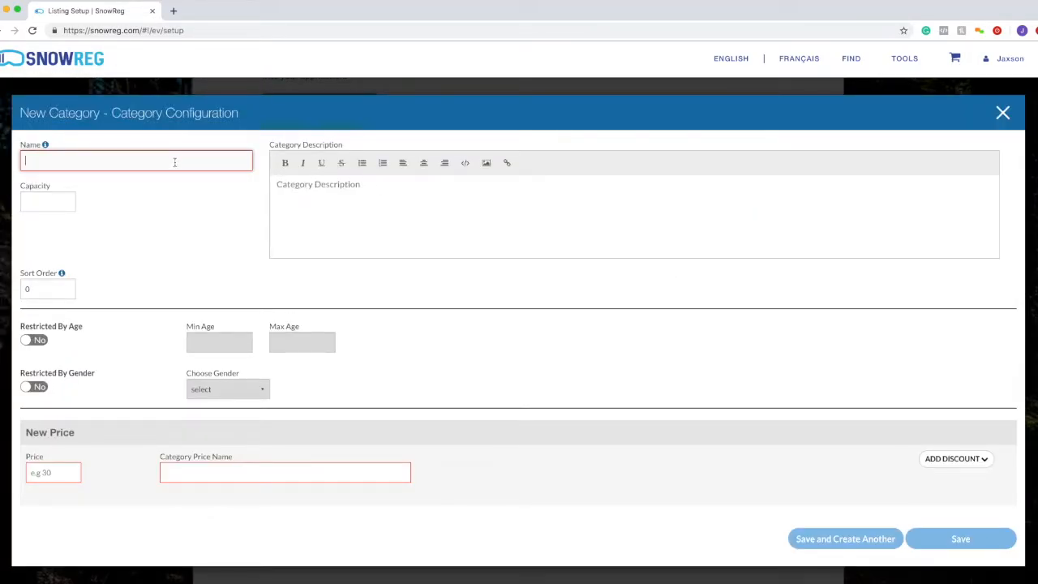
{"action": "type", "text": "U16"}
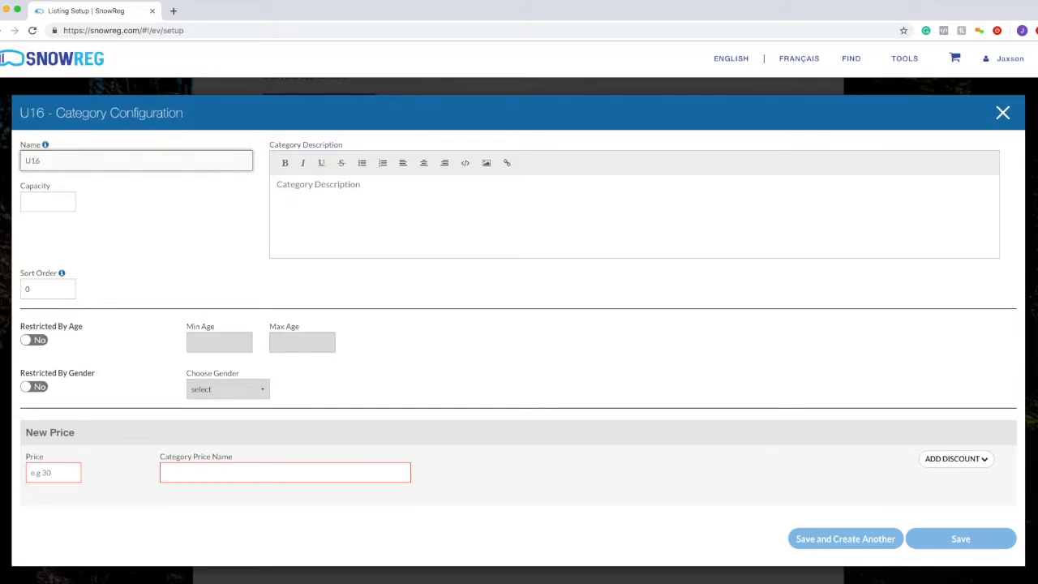
{"action": "left_click", "coordinate": [56, 196]}
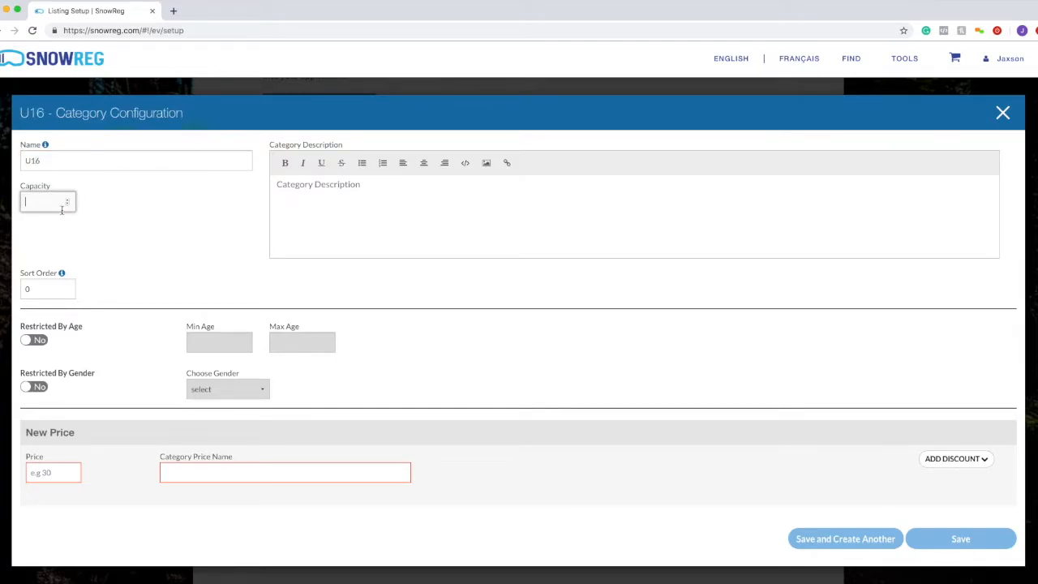
{"action": "type", "text": "10000"}
{"action": "left_click_drag", "start_coordinate": [48, 203], "coordinate": [18, 204]}
{"action": "type", "text": "31000"}
{"action": "left_click", "coordinate": [166, 224]}
{"action": "left_click_drag", "start_coordinate": [45, 203], "coordinate": [8, 203]}
- Keep sort order at 0 and switch Restricted By Age to Yes
{"action": "left_click", "coordinate": [36, 293]}
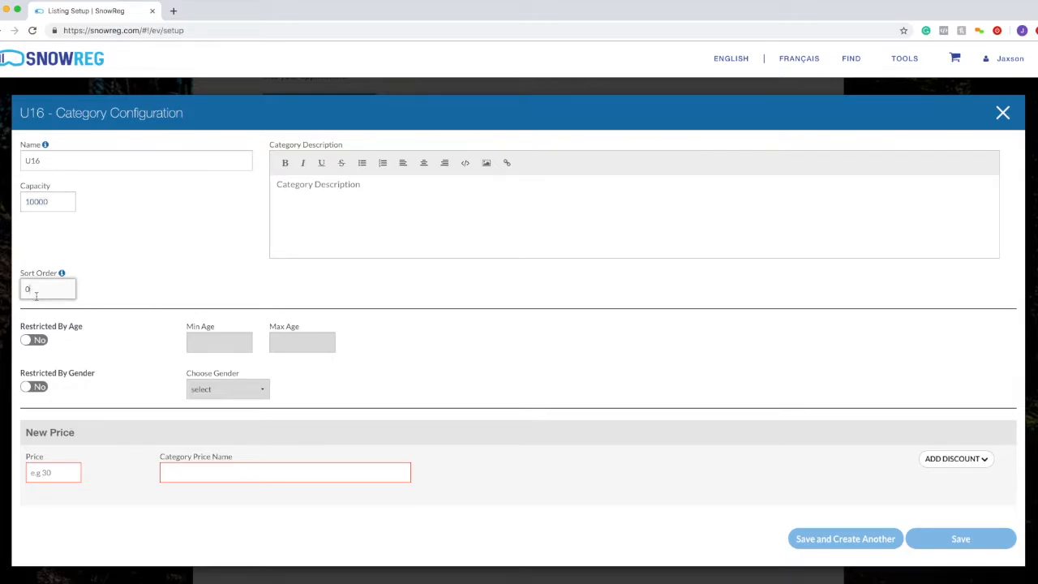
{"action": "left_click", "coordinate": [38, 293]}
{"action": "left_click_drag", "start_coordinate": [38, 294], "coordinate": [24, 291]}
{"action": "left_click", "coordinate": [39, 285]}
{"action": "left_click", "coordinate": [105, 321]}
{"action": "left_click_drag", "start_coordinate": [20, 326], "coordinate": [78, 329]}
{"action": "left_click", "coordinate": [40, 339]}
- Limit the category to ages 14 to 15
{"action": "left_click", "coordinate": [193, 341]}
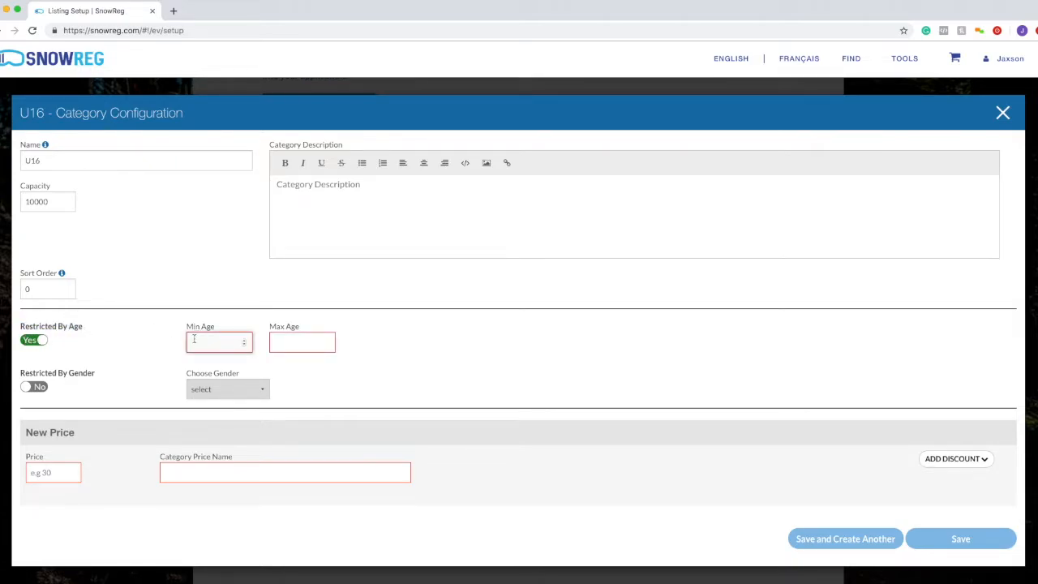
{"action": "type", "text": "14"}
{"action": "key", "text": "Tab"}
{"action": "type", "text": "15"}
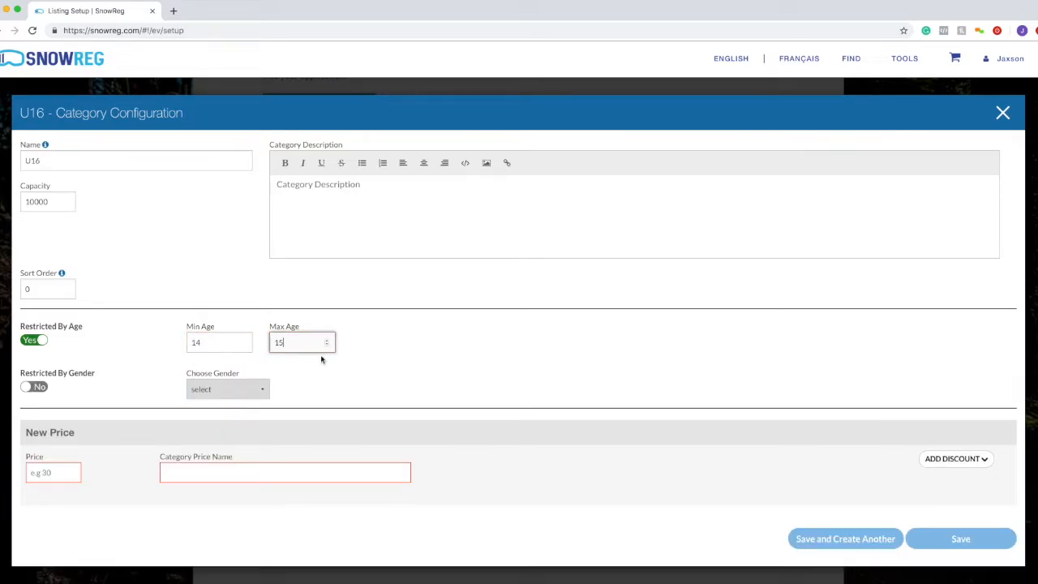
{"action": "left_click_drag", "start_coordinate": [174, 349], "coordinate": [334, 347]}
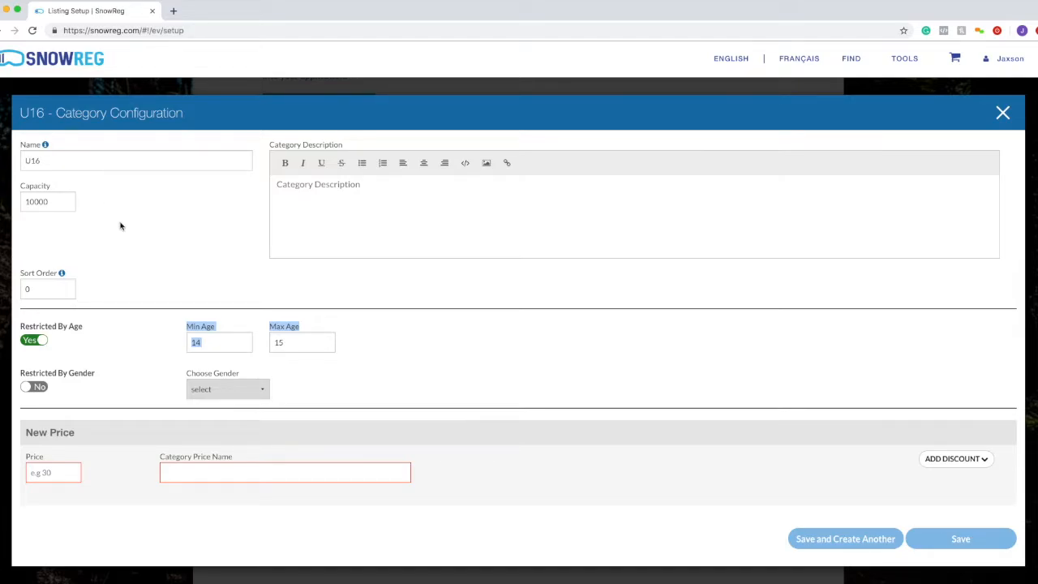
{"action": "left_click", "coordinate": [322, 332]}
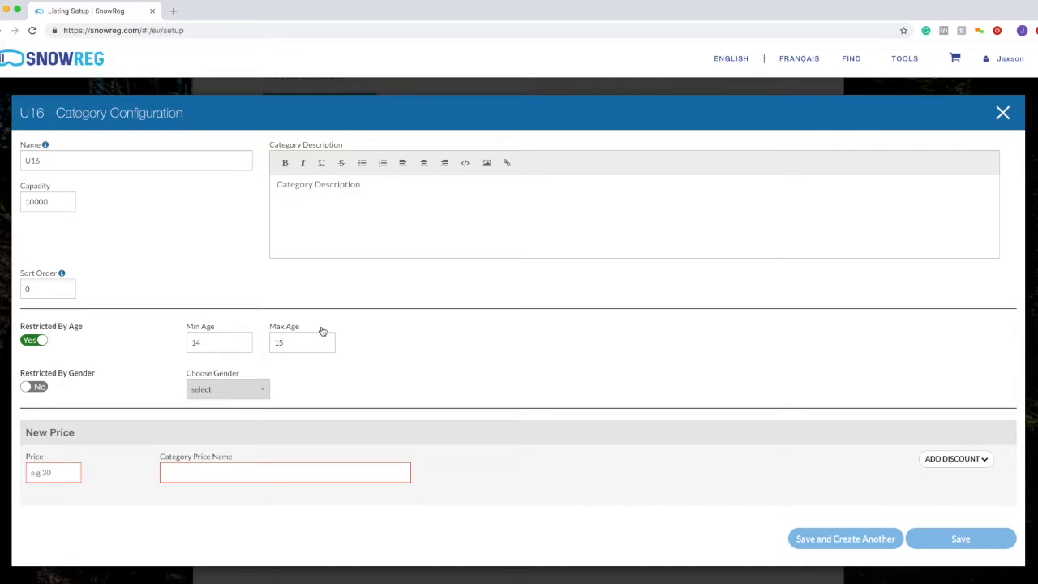
- Turn on the category's gender restriction
{"action": "left_click", "coordinate": [35, 387]}
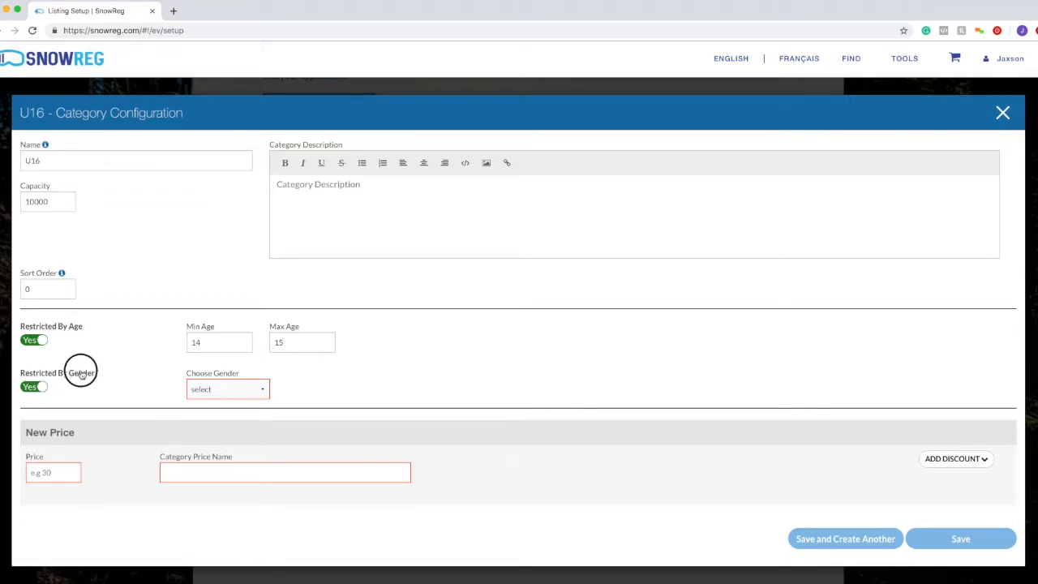
{"action": "left_click", "coordinate": [190, 392]}
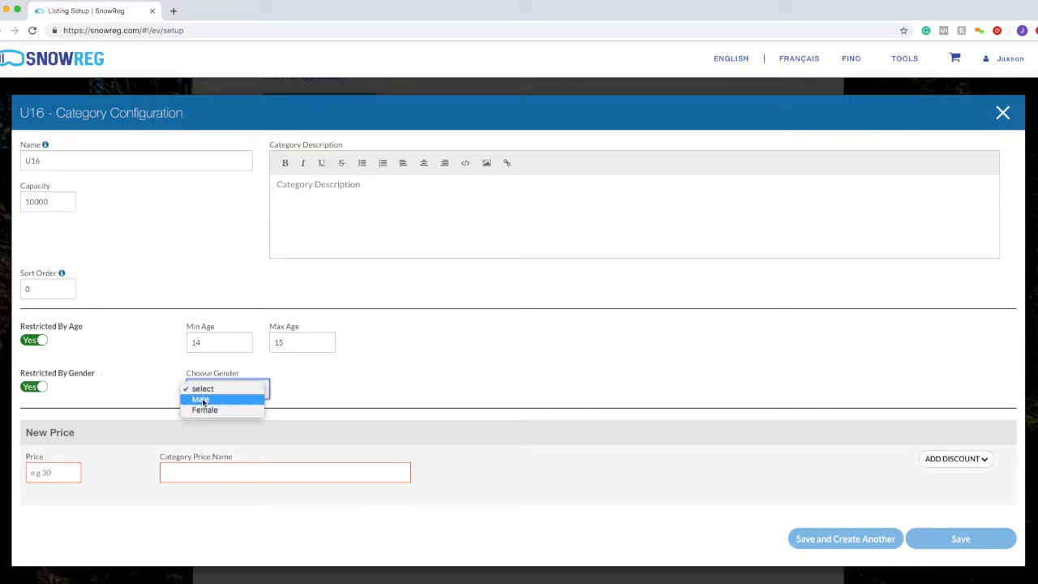
{"action": "left_click", "coordinate": [153, 399]}
{"action": "left_click", "coordinate": [41, 389]}
{"action": "left_click", "coordinate": [27, 389]}
- Rename the category to U16 Male and choose Male as its gender
{"action": "left_click", "coordinate": [106, 161]}
{"action": "type", "text": "Mla"}
{"action": "key", "text": "BackSpace"}
{"action": "key", "text": "BackSpace"}
{"action": "key", "text": "BackSpace"}
{"action": "type", "text": "Ma"}
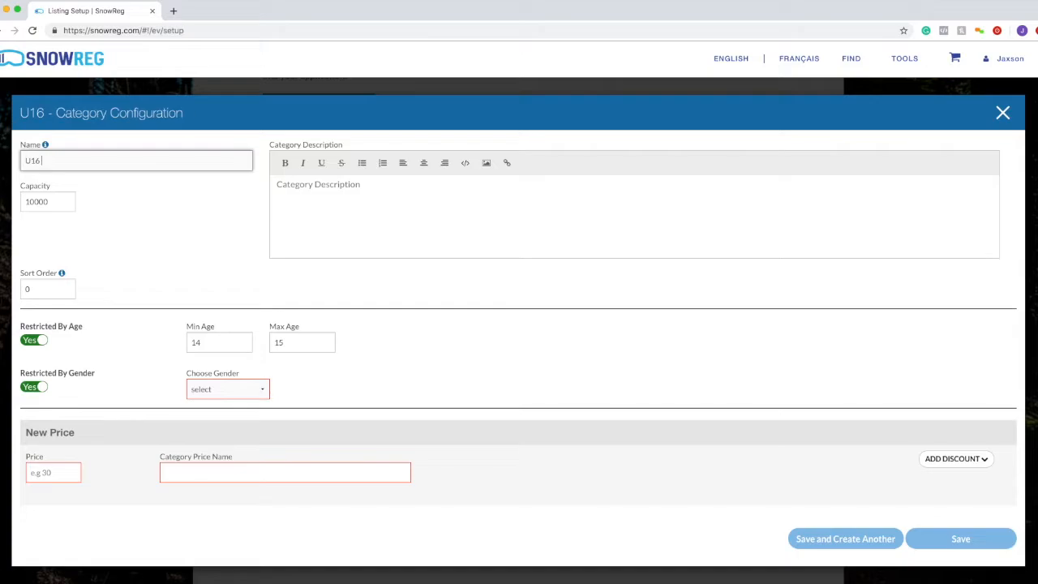
{"action": "type", "text": "le"}
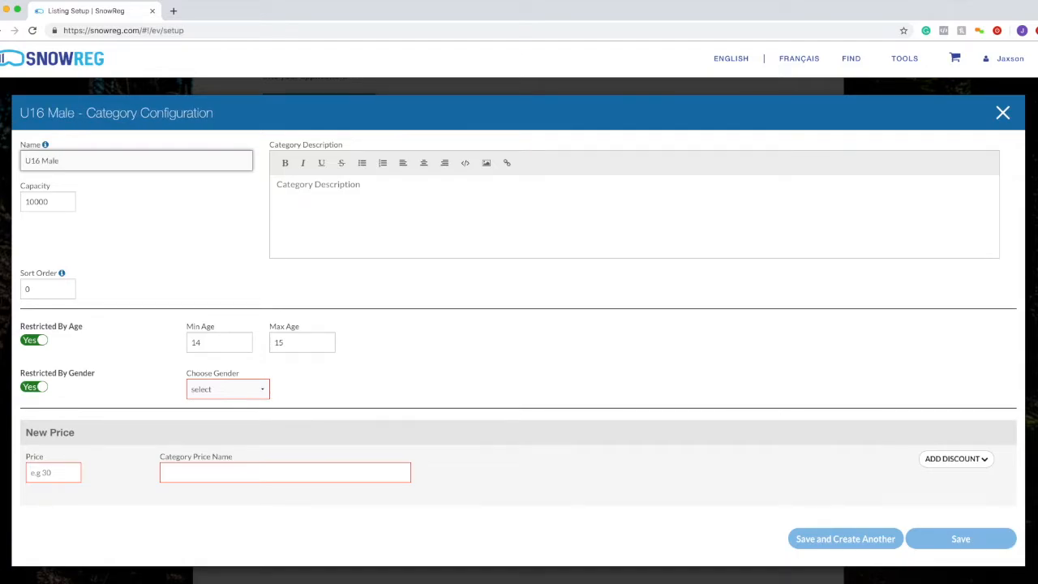
{"action": "left_click", "coordinate": [226, 388]}
{"action": "left_click", "coordinate": [225, 400]}
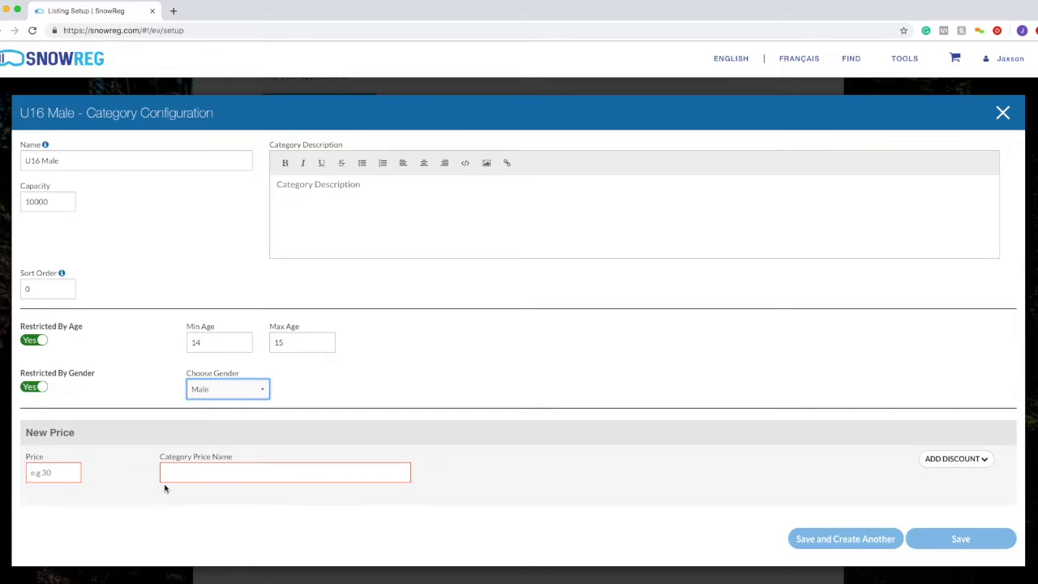
- Enter a price of 40, auto-filling the price name 'U16 Male - $40.00'
{"action": "left_click", "coordinate": [243, 489]}
{"action": "left_click", "coordinate": [61, 469]}
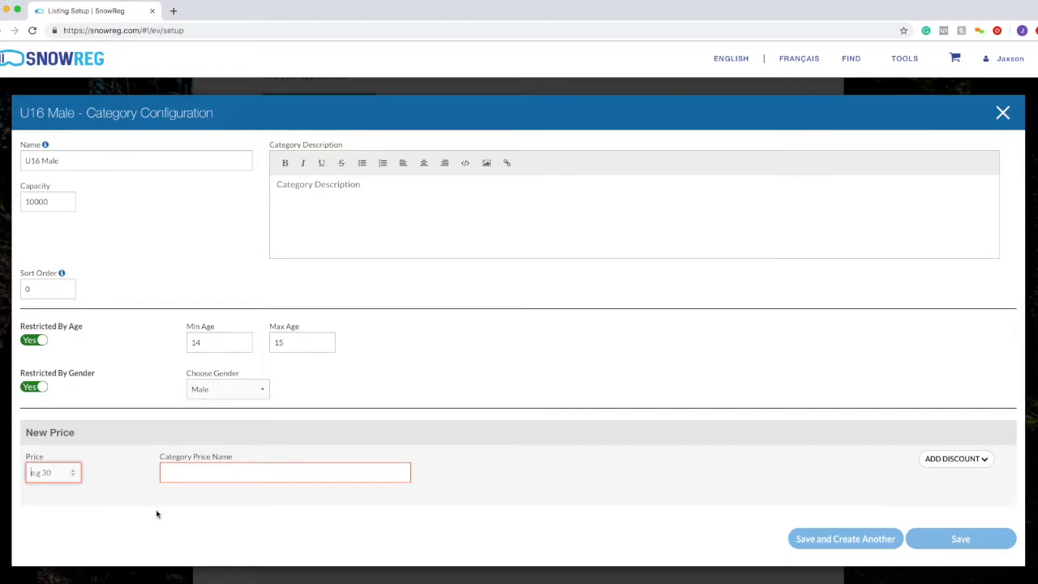
{"action": "left_click", "coordinate": [227, 473]}
{"action": "left_click", "coordinate": [48, 468]}
{"action": "type", "text": "40"}
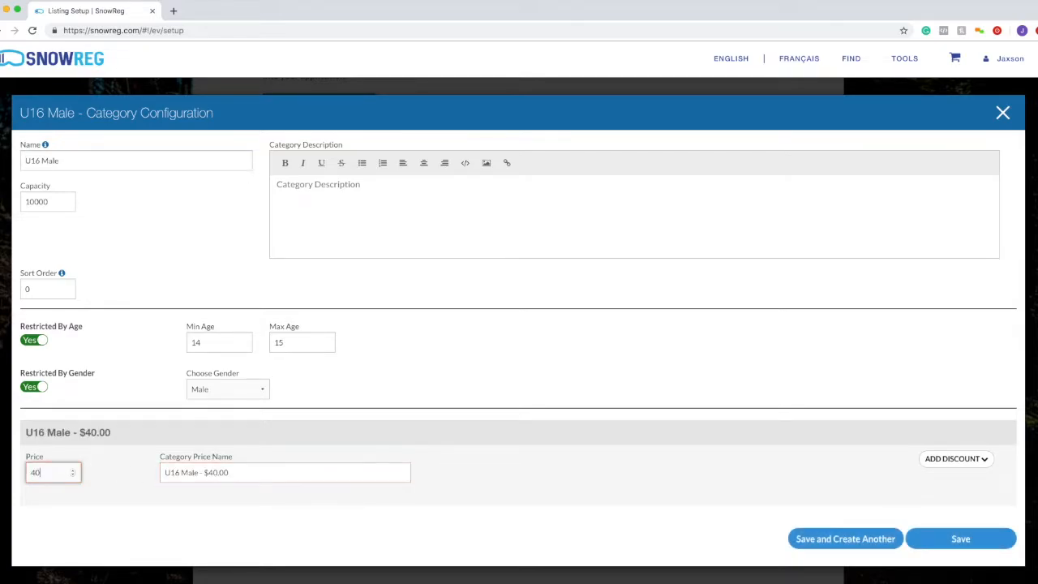
{"action": "left_click_drag", "start_coordinate": [218, 471], "coordinate": [240, 460]}
{"action": "left_click", "coordinate": [196, 460]}
{"action": "mouse_move", "coordinate": [151, 460]}
{"action": "left_mouse_down"}
{"action": "mouse_move", "coordinate": [187, 460]}
{"action": "mouse_move", "coordinate": [169, 459]}
{"action": "left_mouse_up"}
{"action": "left_click", "coordinate": [228, 459]}
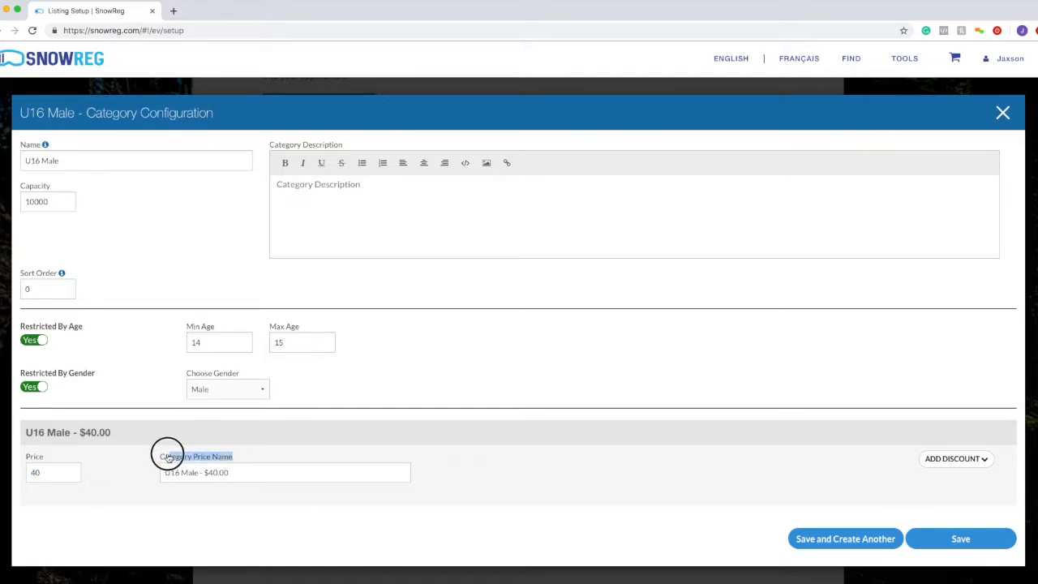
{"action": "left_click", "coordinate": [160, 458]}
{"action": "left_click_drag", "start_coordinate": [160, 459], "coordinate": [249, 462]}
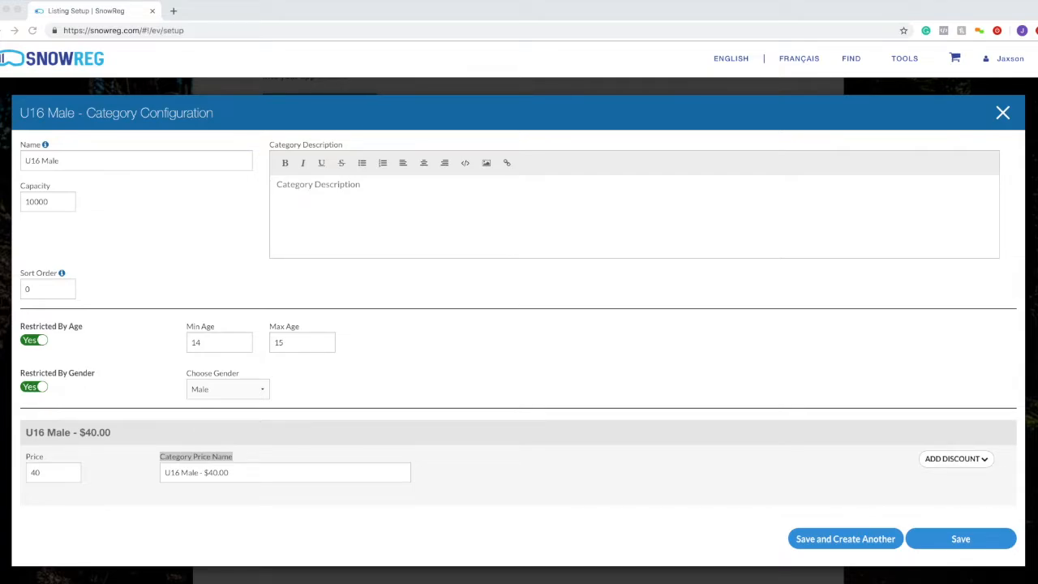
{"action": "left_click", "coordinate": [50, 166]}
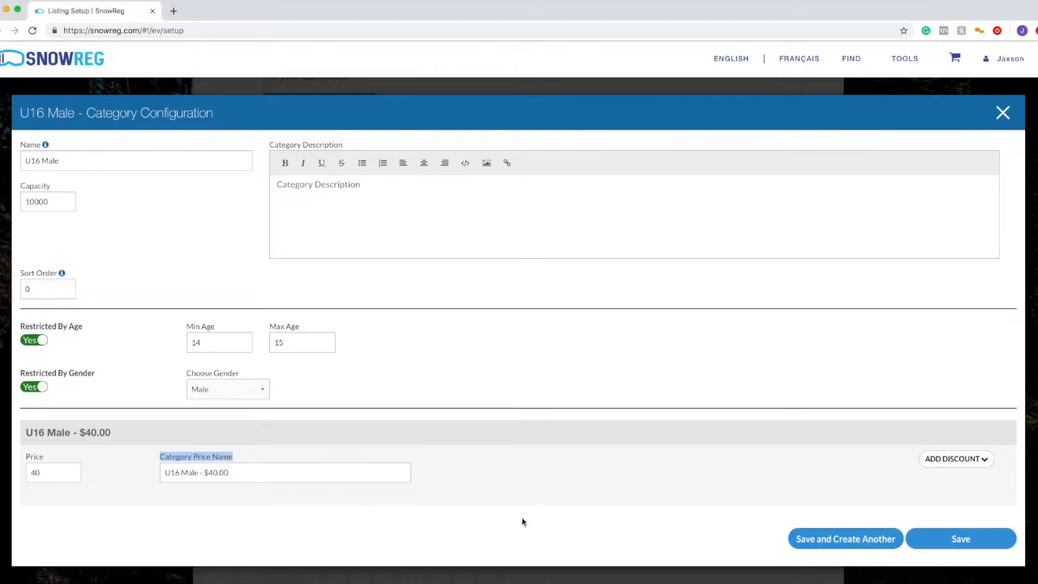
- Save U16 Male so it lists at $40.00, Male, ages 14-15, capacity 10000
{"action": "left_click", "coordinate": [927, 545]}
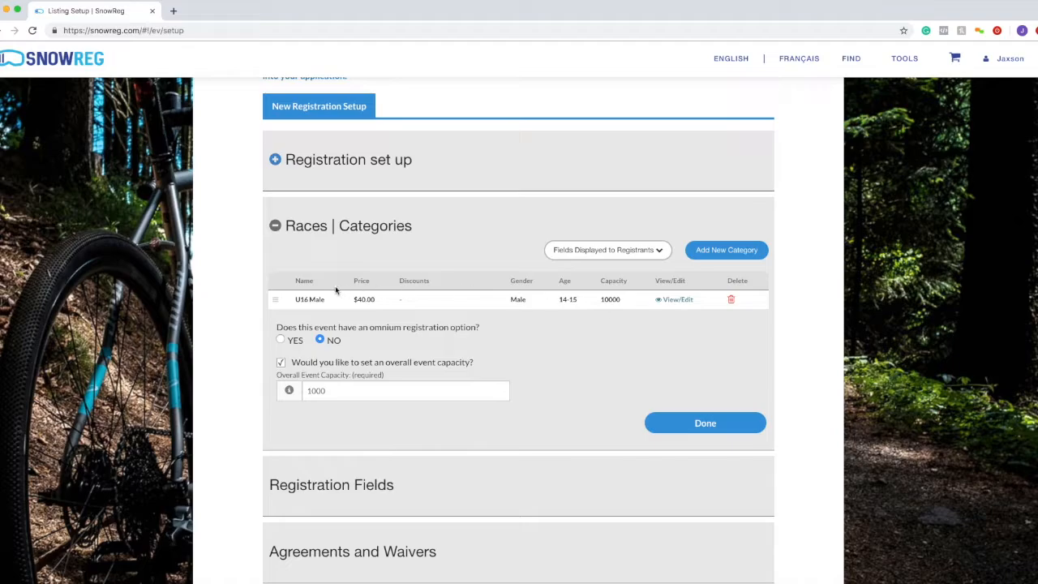
- Reopen U16 Male for editing and add a By Date discount row
{"action": "left_click", "coordinate": [672, 301]}
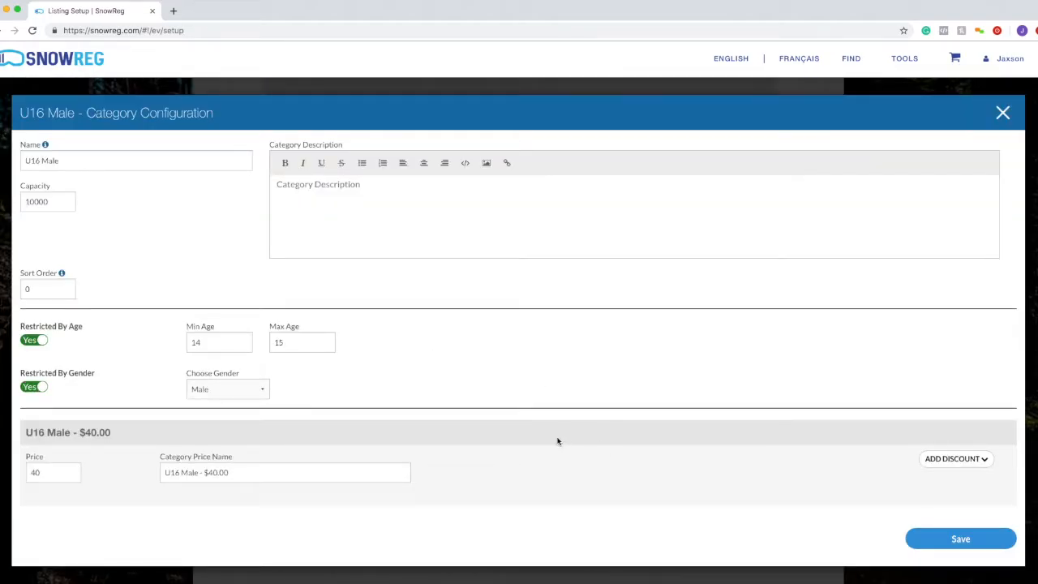
{"action": "left_click", "coordinate": [959, 457]}
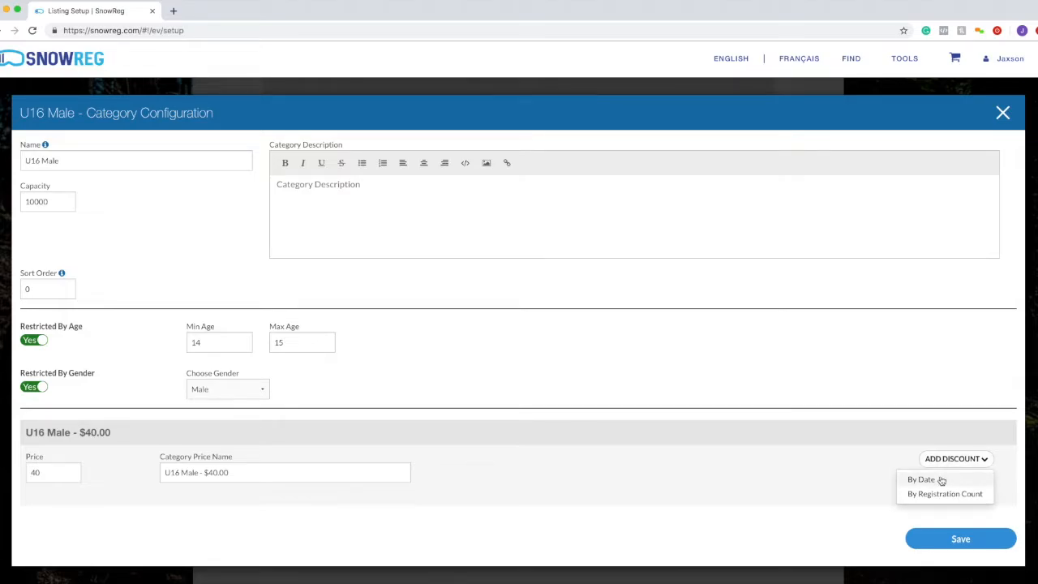
{"action": "scroll", "coordinate": [187, 509], "scroll_direction": "down", "scroll_amount": 1}
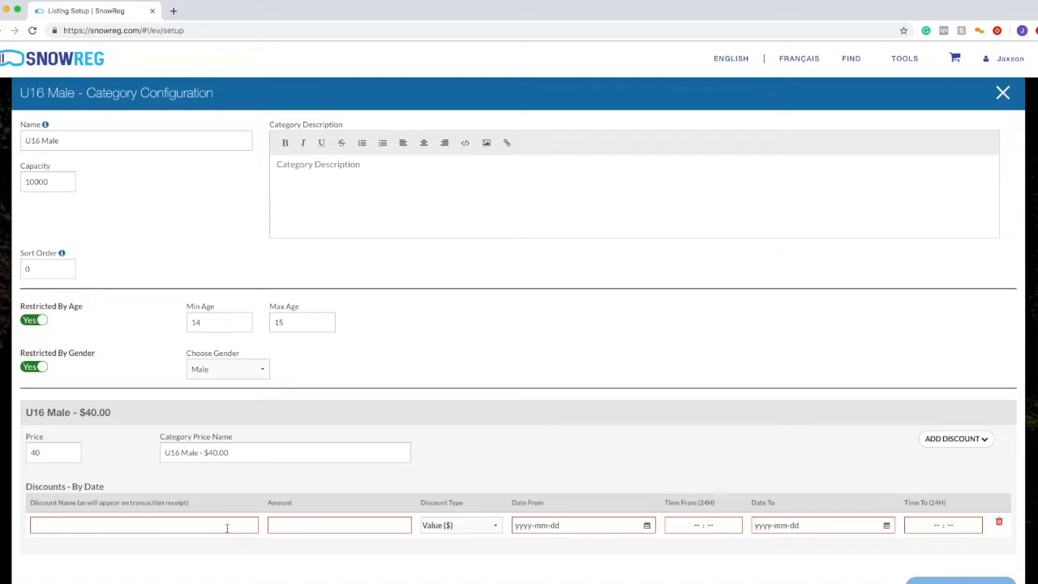
{"action": "mouse_move", "coordinate": [29, 503]}
{"action": "left_mouse_down"}
{"action": "mouse_move", "coordinate": [188, 502]}
{"action": "mouse_move", "coordinate": [29, 502]}
{"action": "left_mouse_up"}
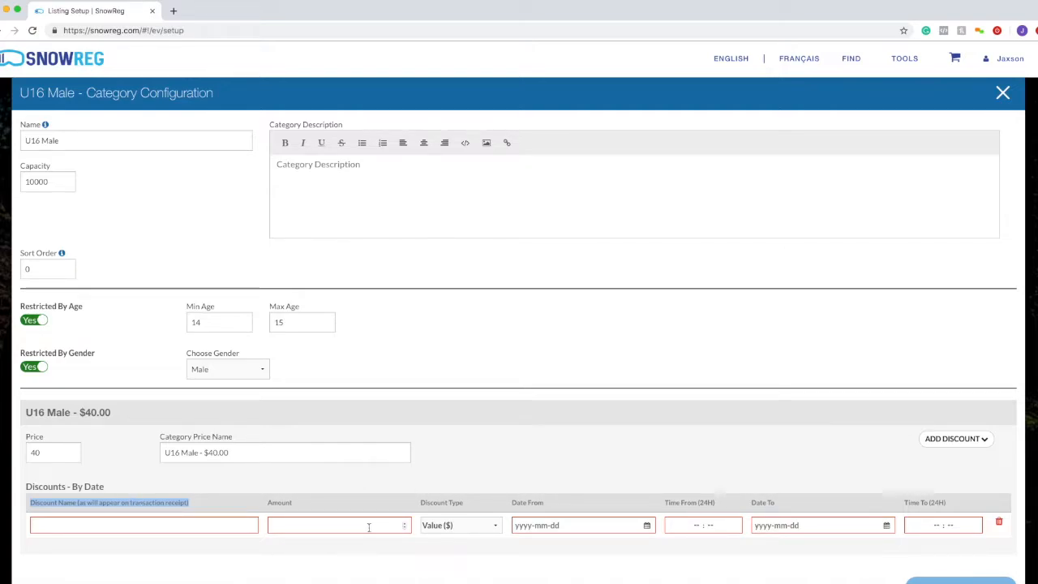
{"action": "left_click", "coordinate": [460, 527]}
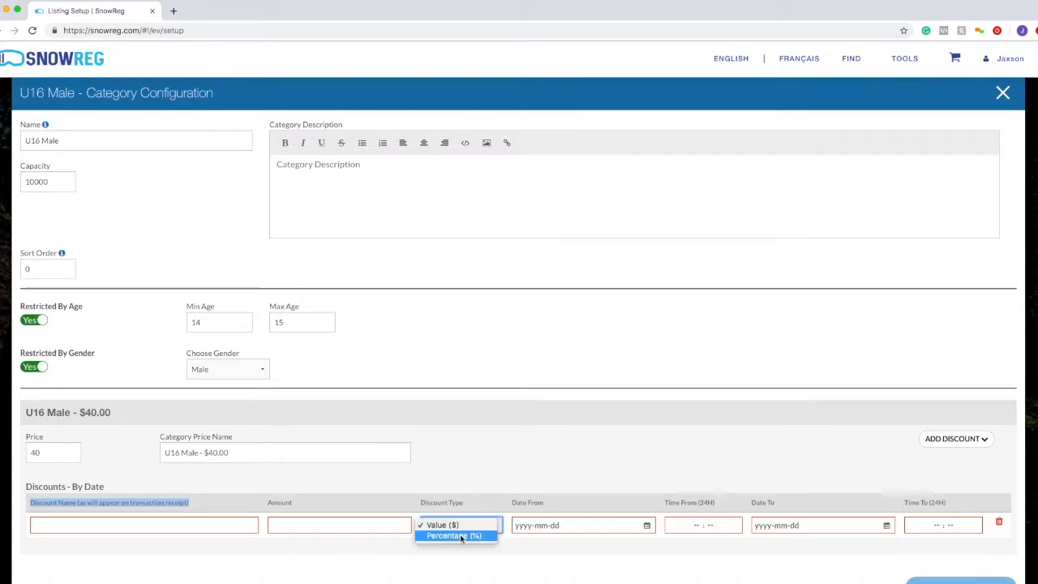
{"action": "left_click", "coordinate": [487, 512]}
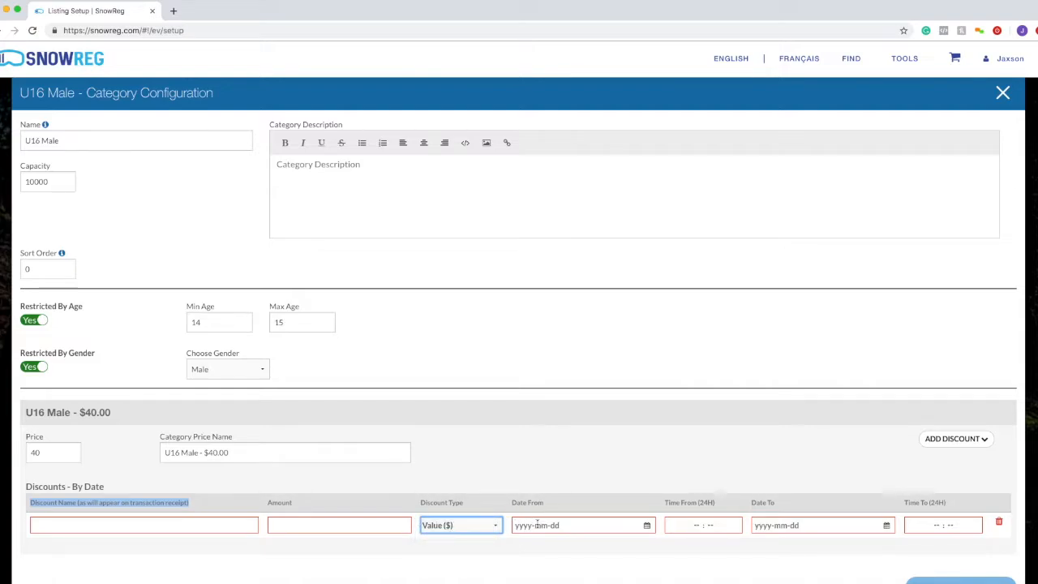
- Inspect the discount's start and end date and time pickers, then delete the row
{"action": "left_click", "coordinate": [539, 525]}
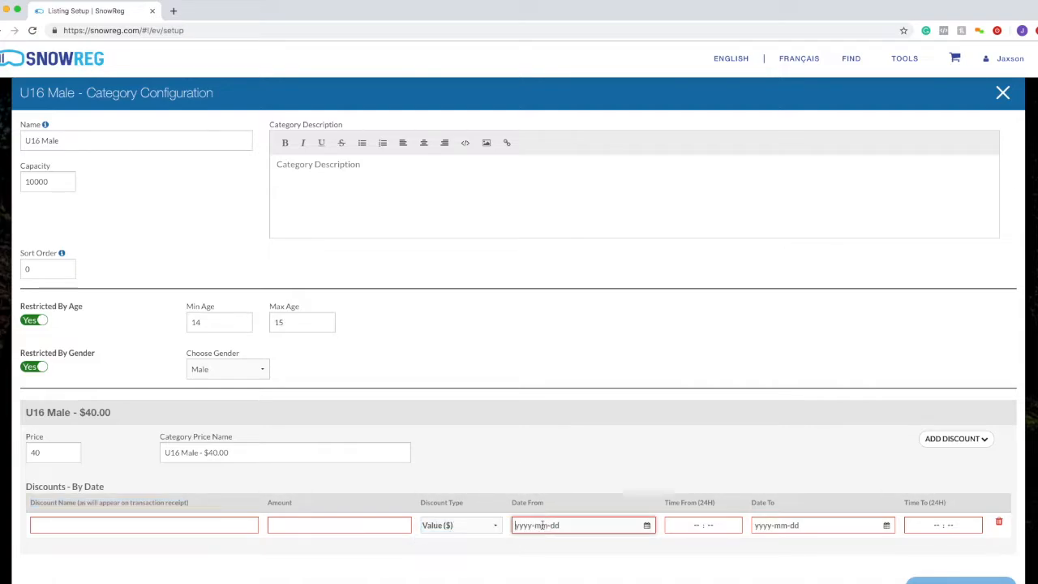
{"action": "left_click", "coordinate": [700, 525]}
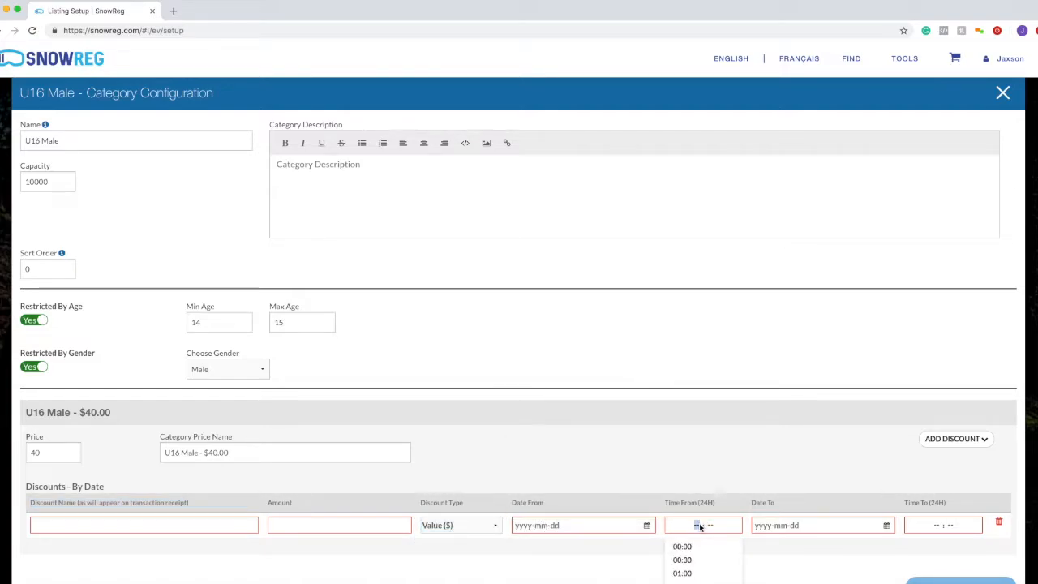
{"action": "left_click", "coordinate": [785, 525]}
{"action": "left_click", "coordinate": [926, 527]}
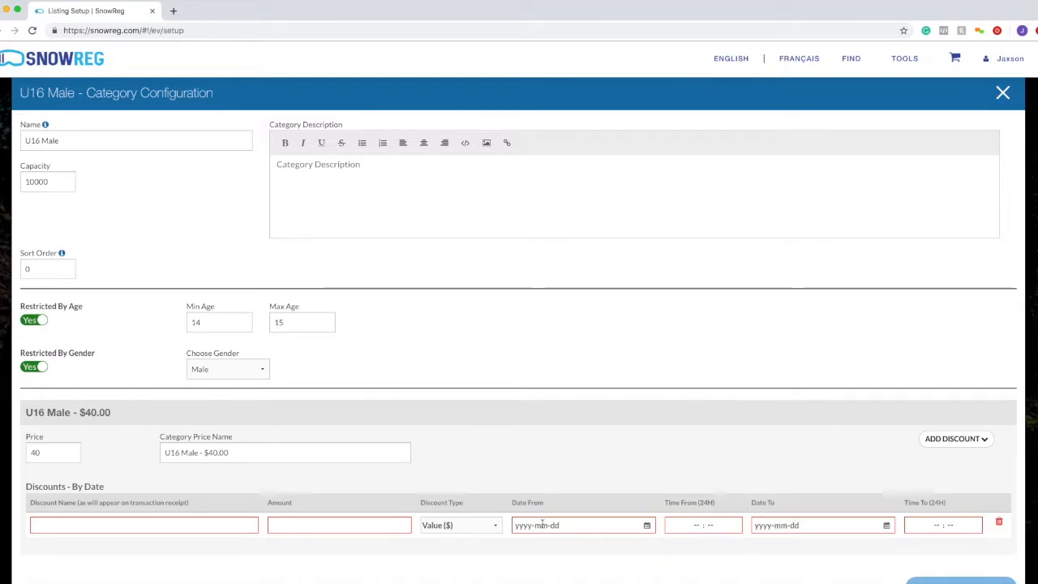
{"action": "scroll", "coordinate": [695, 539], "scroll_direction": "down", "scroll_amount": 1}
{"action": "scroll", "coordinate": [1003, 287], "scroll_direction": "up", "scroll_amount": 1}
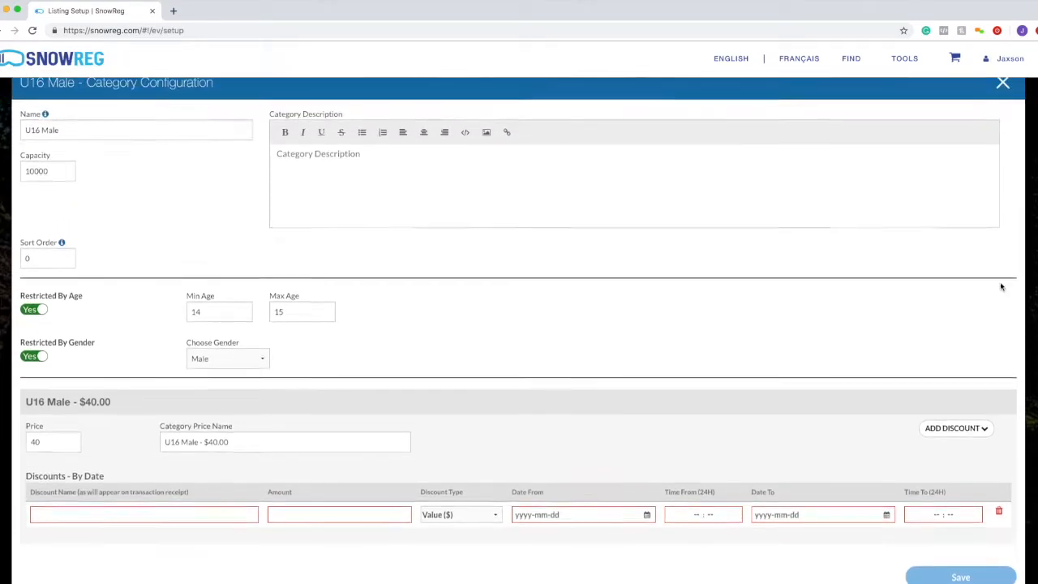
{"action": "left_click", "coordinate": [1000, 533]}
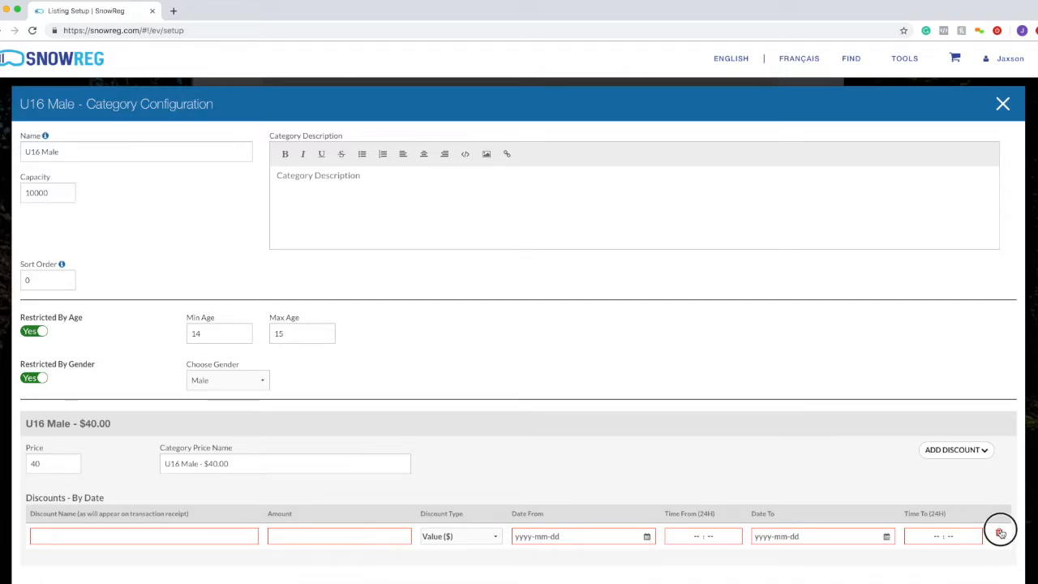
{"action": "left_click_drag", "start_coordinate": [1000, 533], "coordinate": [737, 487]}
{"action": "left_click", "coordinate": [735, 487]}
{"action": "scroll", "coordinate": [137, 515], "scroll_direction": "down", "scroll_amount": 1}
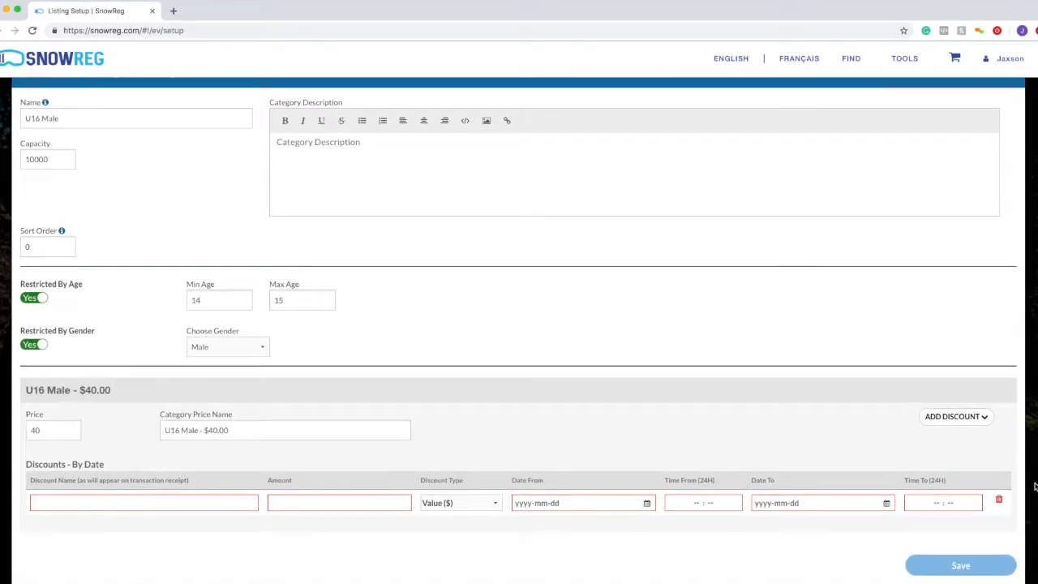
{"action": "left_click", "coordinate": [998, 499]}
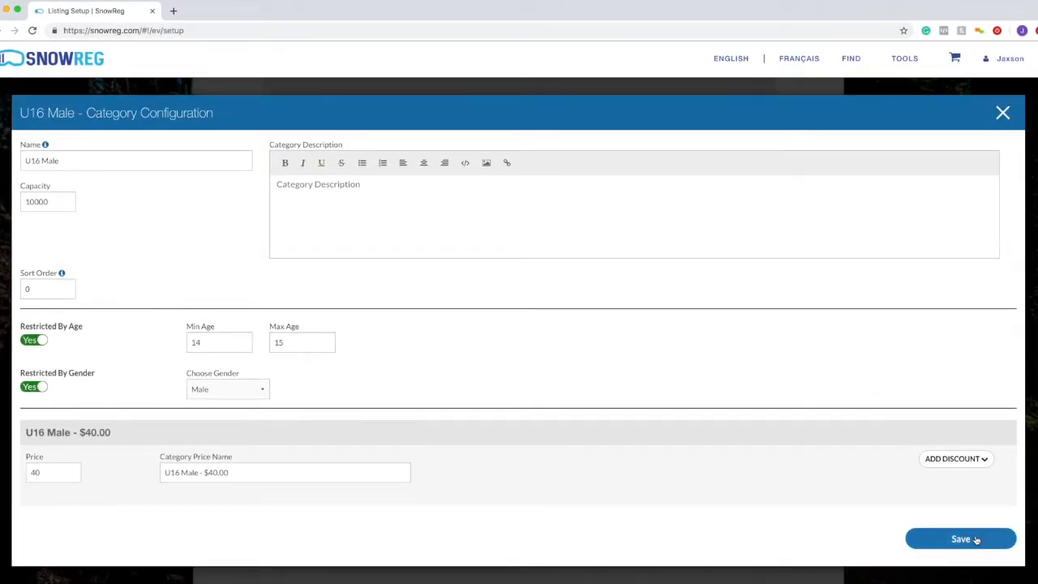
- Save U16 Male unchanged and mark Races | Categories Done to open Registration Fields
{"action": "left_click", "coordinate": [976, 540]}
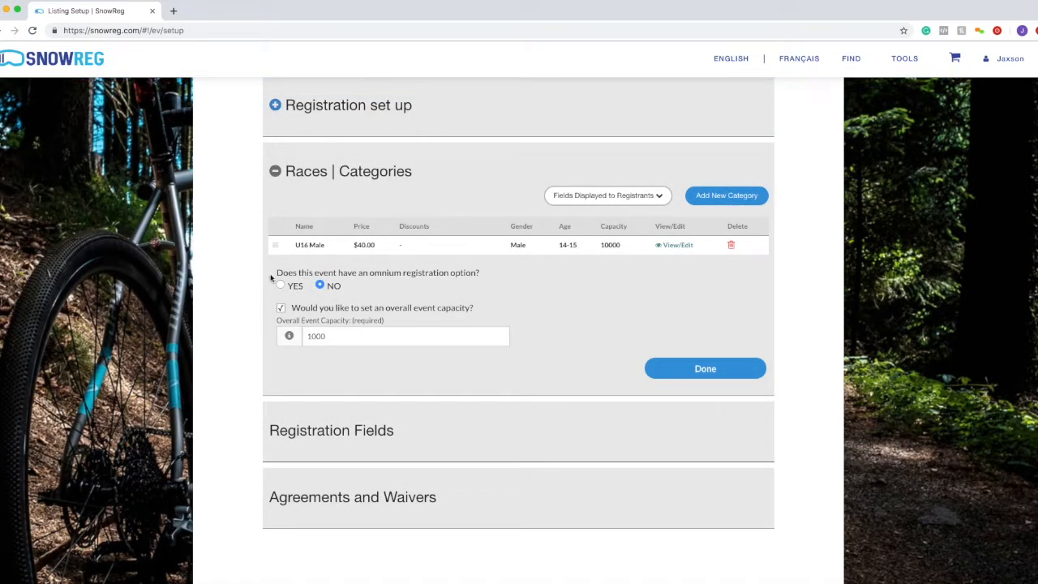
{"action": "left_click_drag", "start_coordinate": [272, 276], "coordinate": [479, 274]}
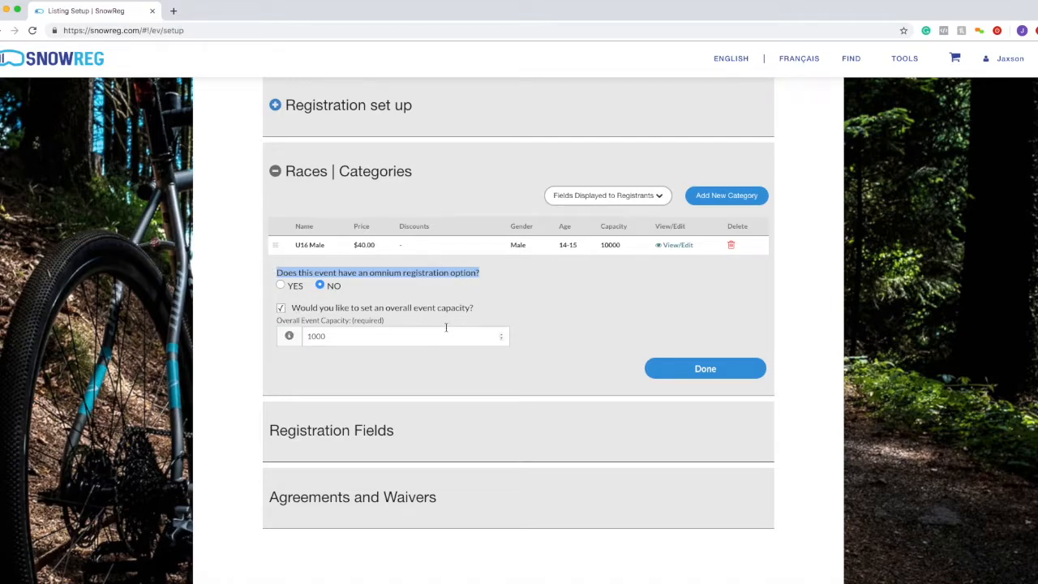
{"action": "left_click", "coordinate": [386, 338]}
{"action": "left_click_drag", "start_coordinate": [286, 322], "coordinate": [374, 330]}
{"action": "left_click", "coordinate": [333, 330]}
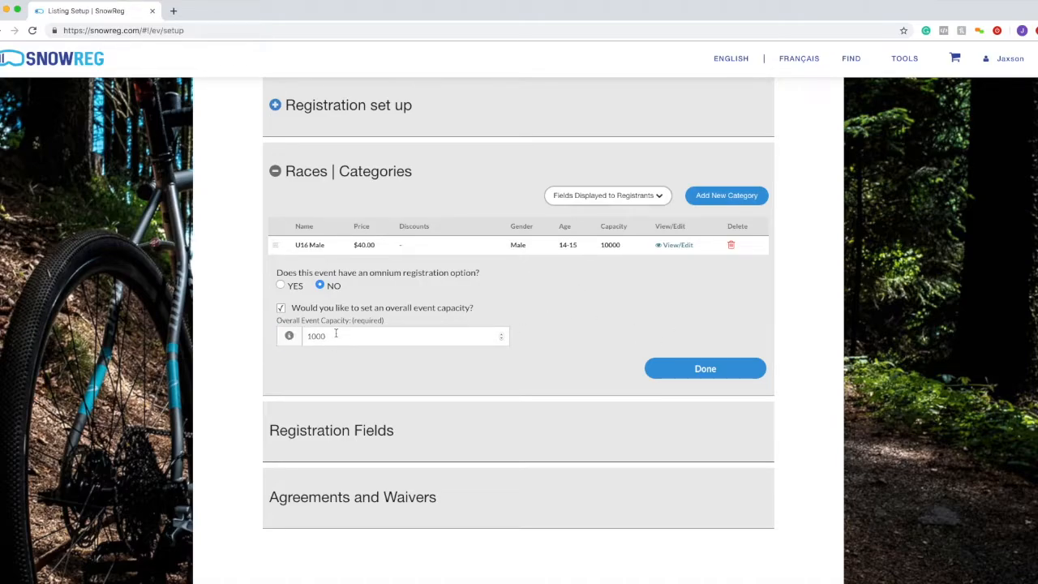
{"action": "left_click", "coordinate": [672, 376]}
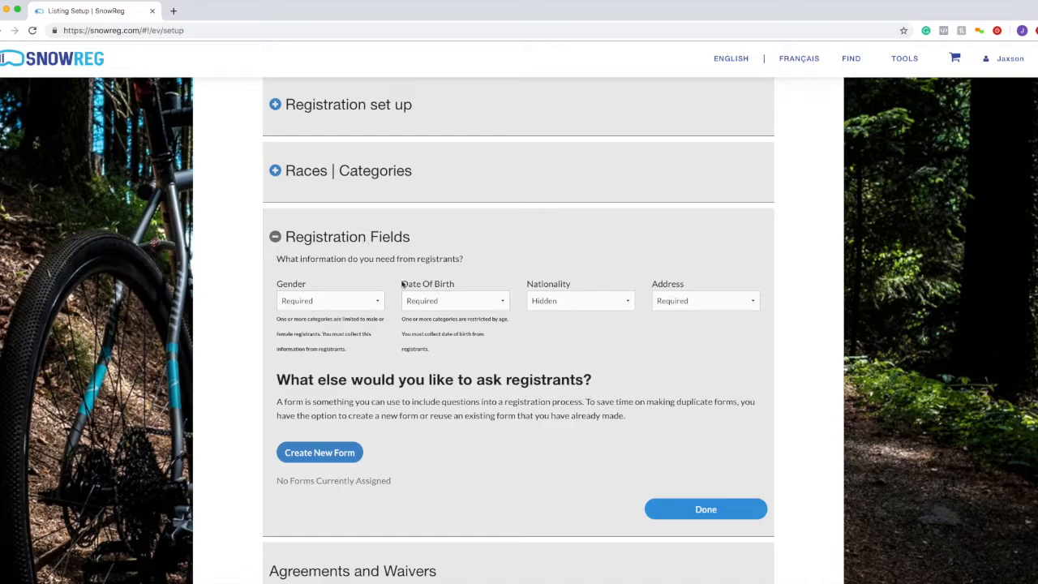
{"action": "left_click_drag", "start_coordinate": [279, 286], "coordinate": [460, 286]}
{"action": "left_click_drag", "start_coordinate": [528, 286], "coordinate": [580, 285]}
{"action": "left_click_drag", "start_coordinate": [648, 287], "coordinate": [702, 284]}
{"action": "left_click", "coordinate": [701, 284]}
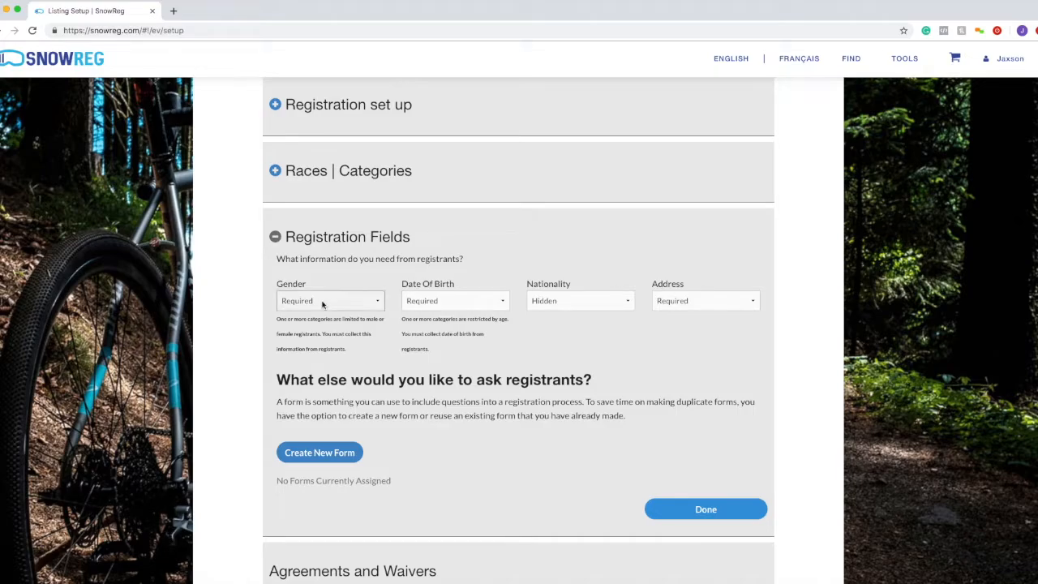
{"action": "left_click_drag", "start_coordinate": [281, 288], "coordinate": [308, 284]}
{"action": "left_click_drag", "start_coordinate": [403, 286], "coordinate": [457, 283]}
{"action": "left_click_drag", "start_coordinate": [529, 287], "coordinate": [714, 283]}
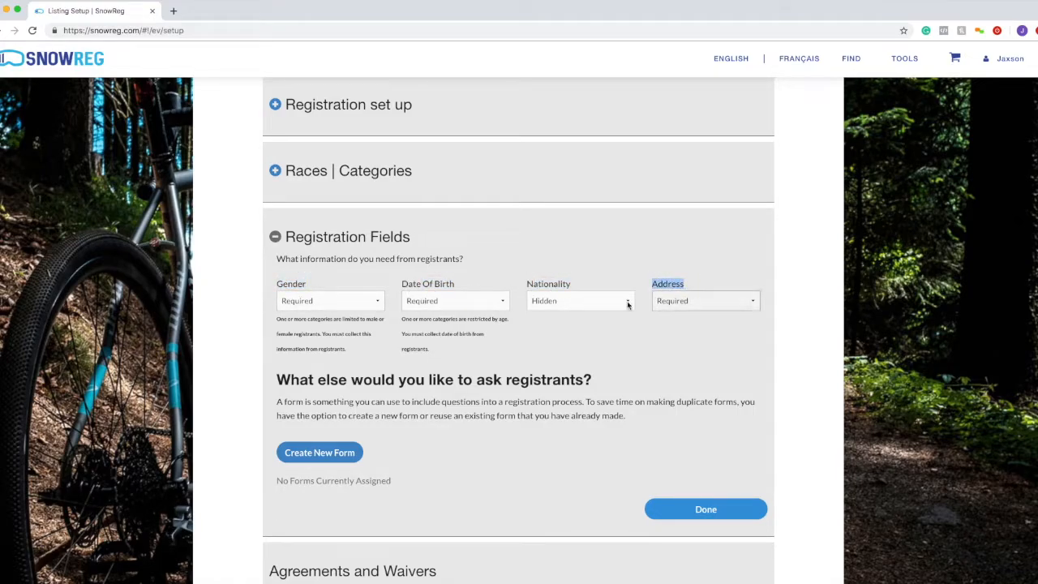
{"action": "left_click", "coordinate": [371, 391]}
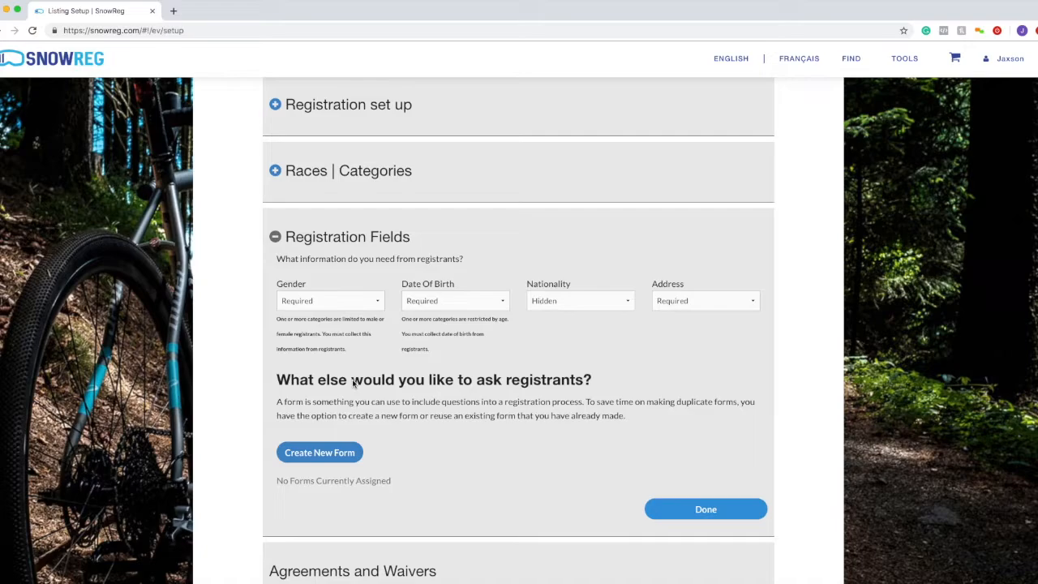
{"action": "left_click_drag", "start_coordinate": [276, 284], "coordinate": [343, 284]}
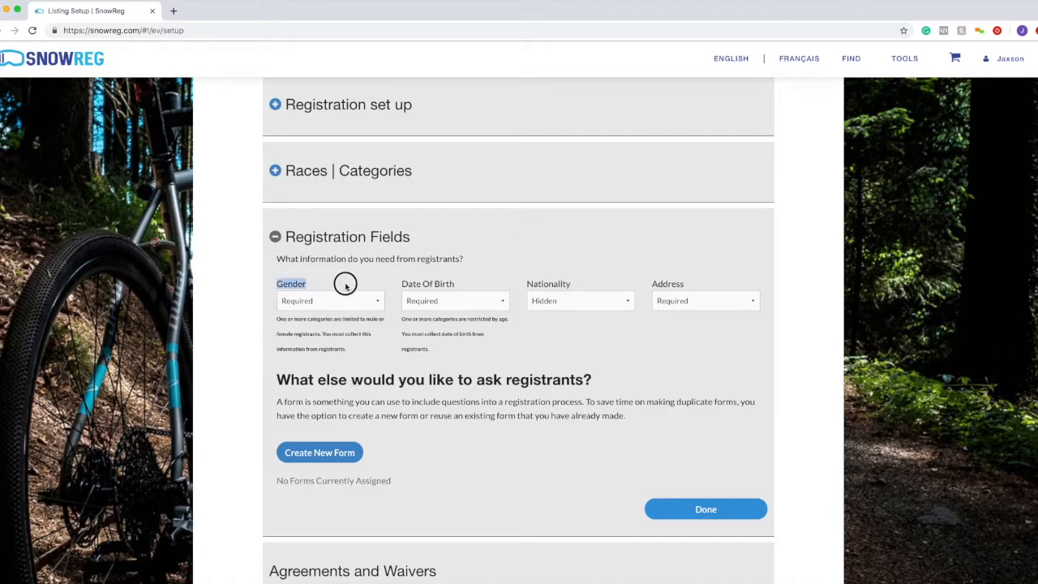
{"action": "left_click_drag", "start_coordinate": [407, 284], "coordinate": [463, 283]}
{"action": "left_click_drag", "start_coordinate": [650, 284], "coordinate": [684, 286]}
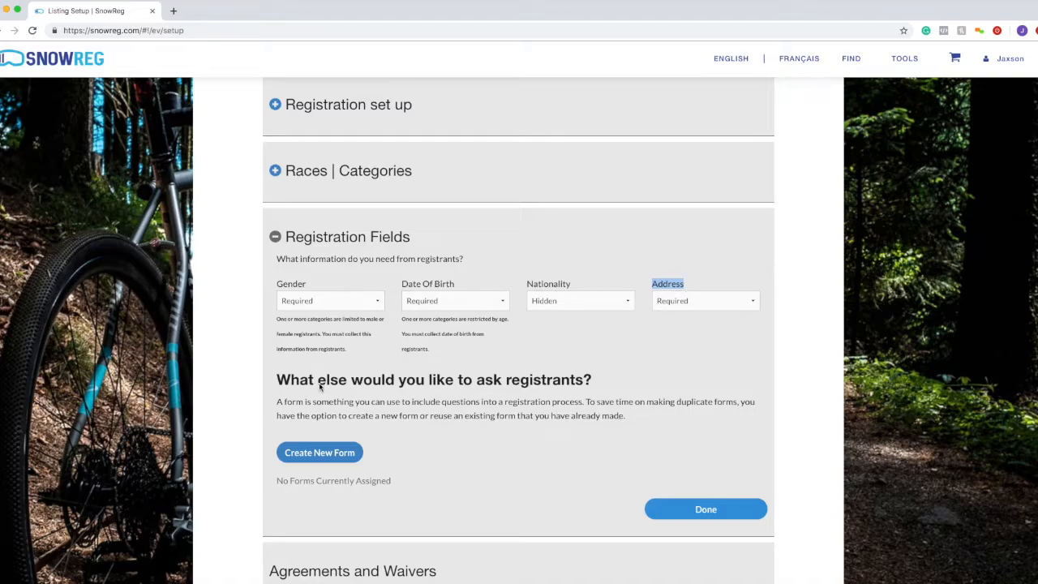
{"action": "scroll", "coordinate": [411, 408], "scroll_direction": "down", "scroll_amount": 1}
{"action": "left_click", "coordinate": [340, 399]}
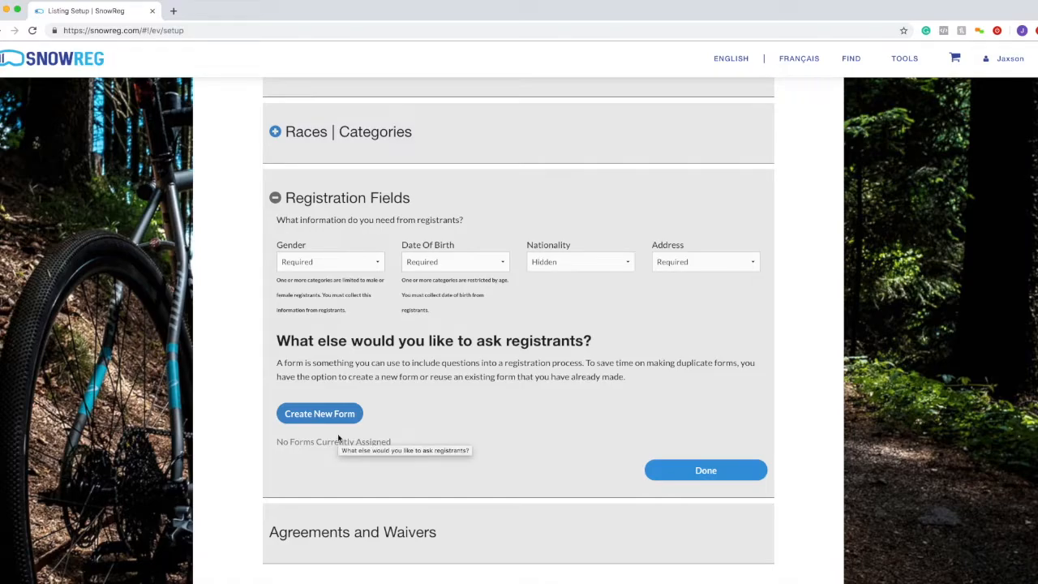
- Create a new custom form titled 'Additional Information'
{"action": "left_click", "coordinate": [342, 418]}
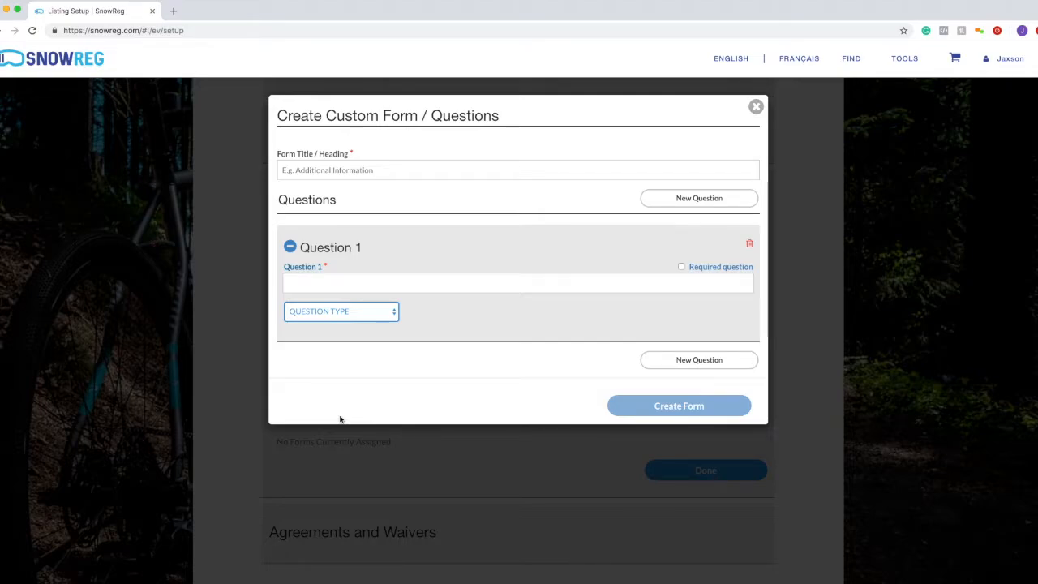
{"action": "left_click_drag", "start_coordinate": [279, 153], "coordinate": [338, 155]}
{"action": "left_click", "coordinate": [357, 192]}
{"action": "left_click", "coordinate": [366, 168]}
{"action": "type", "text": "Additional Information"}
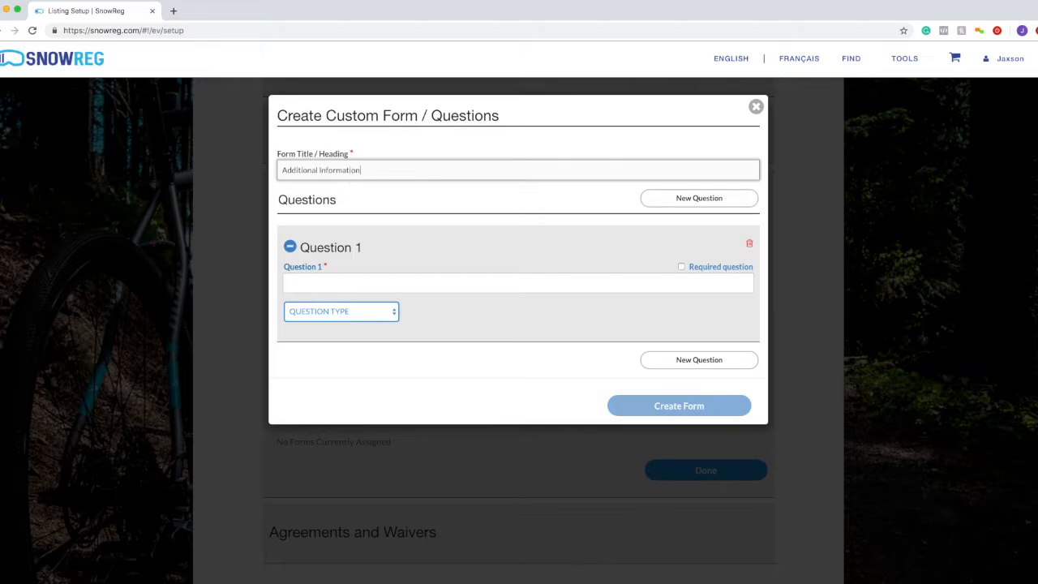
{"action": "key", "text": "Tab"}
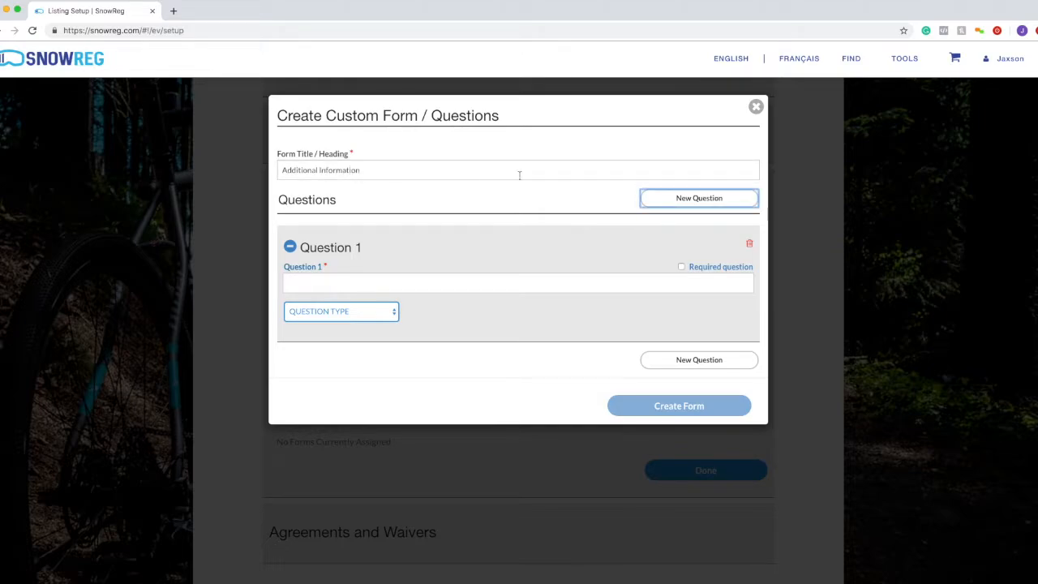
- Add two new questions, then delete Questions 3 and 2, leaving one blank question
{"action": "left_click", "coordinate": [725, 199]}
{"action": "left_click", "coordinate": [725, 200]}
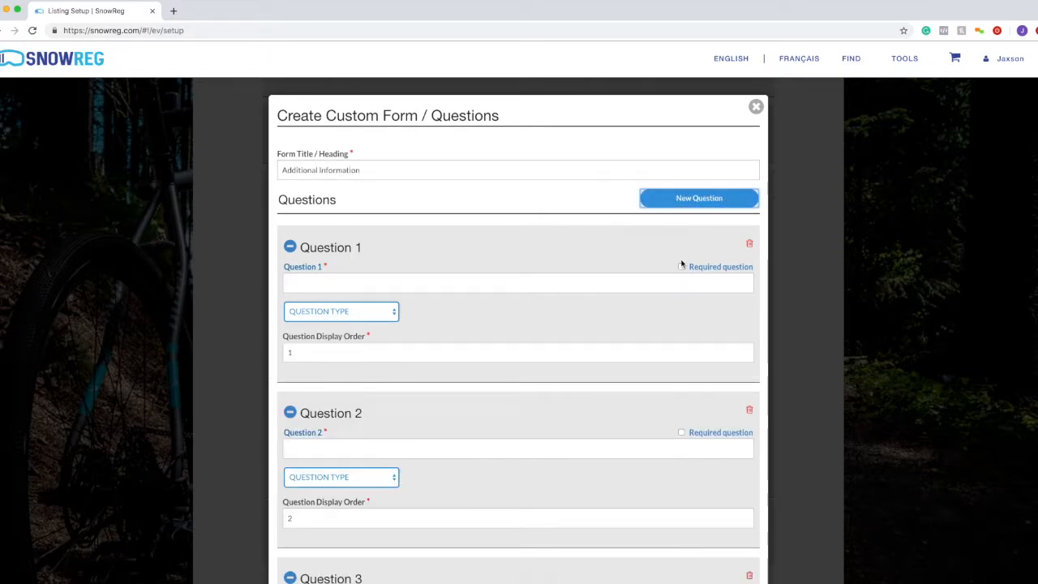
{"action": "scroll", "coordinate": [324, 262], "scroll_direction": "down", "scroll_amount": 3}
{"action": "left_click", "coordinate": [748, 450]}
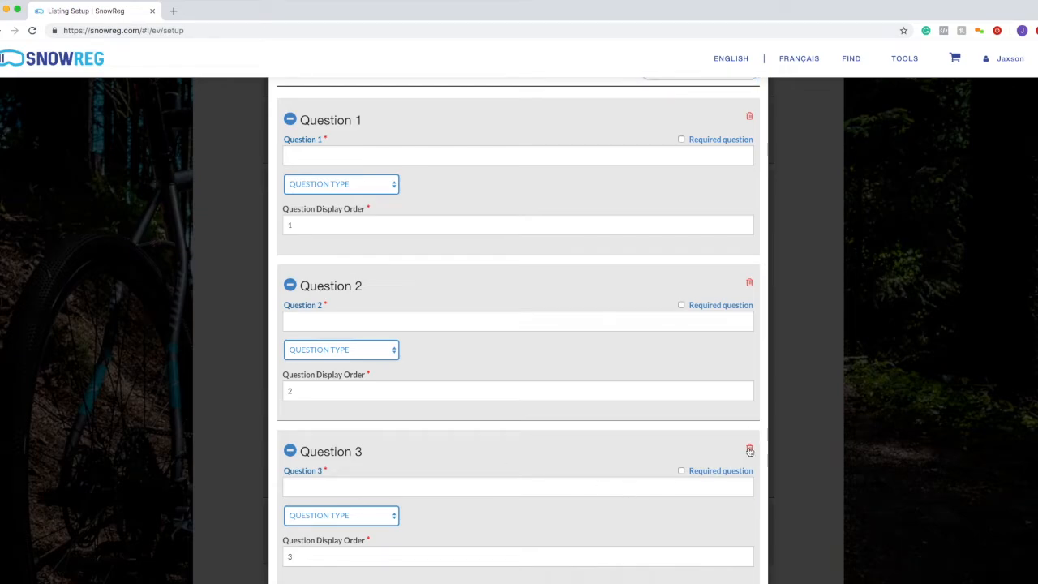
{"action": "left_click", "coordinate": [695, 467]}
{"action": "left_click", "coordinate": [751, 347]}
{"action": "left_click", "coordinate": [691, 368]}
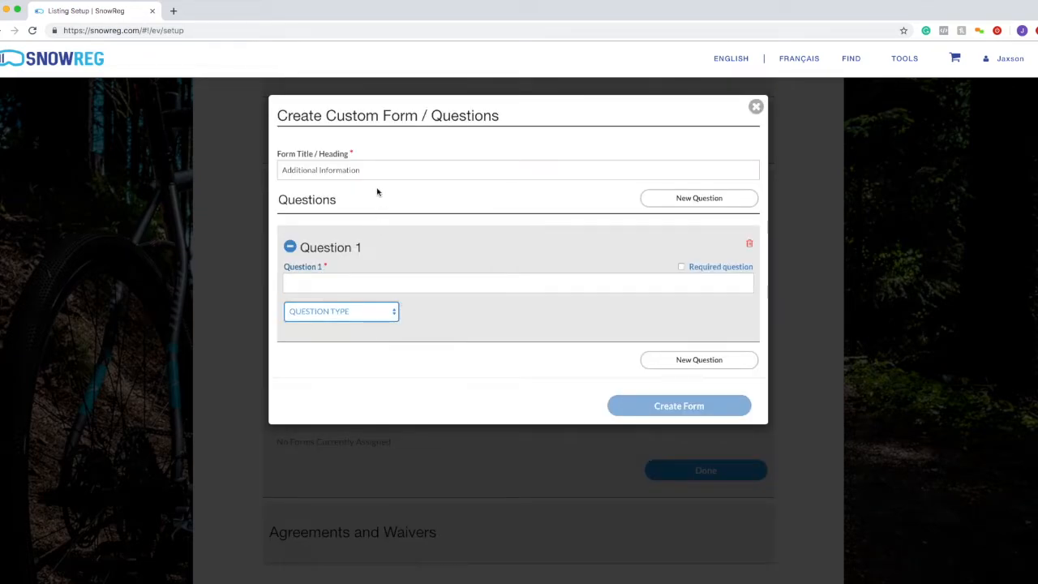
{"action": "left_click_drag", "start_coordinate": [381, 168], "coordinate": [289, 162]}
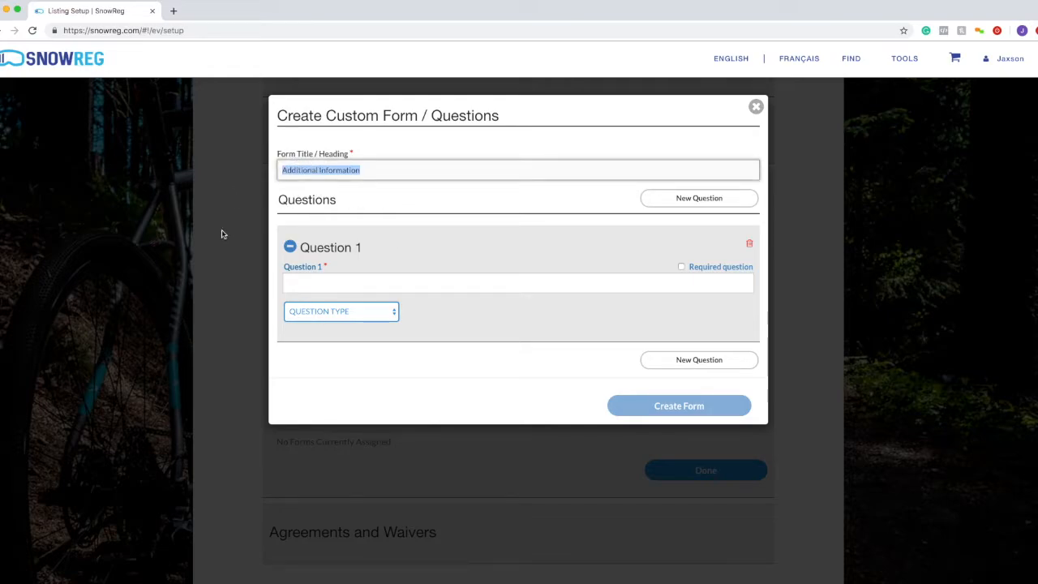
{"action": "left_click_drag", "start_coordinate": [274, 154], "coordinate": [350, 160]}
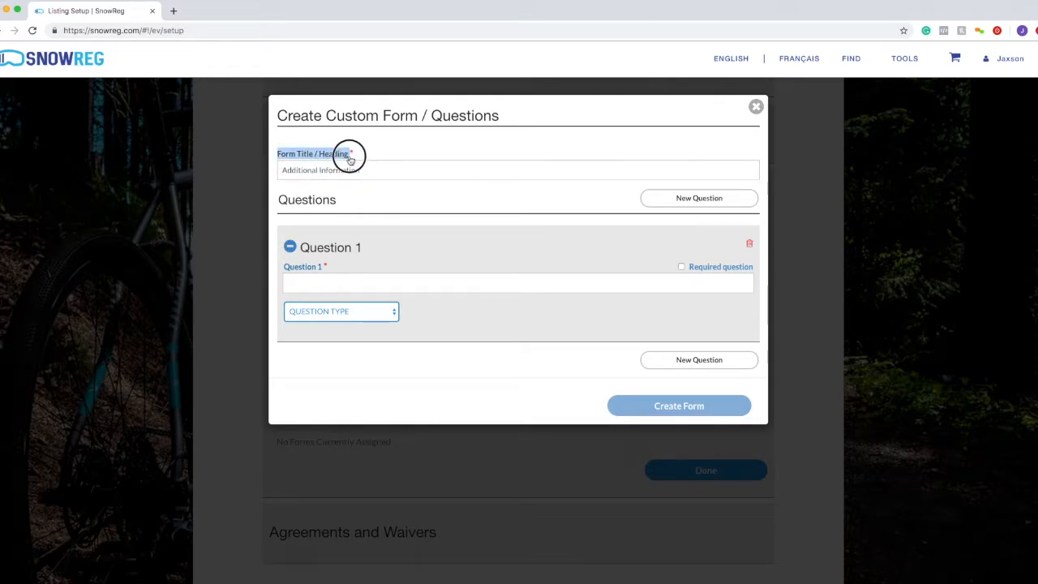
{"action": "left_click", "coordinate": [384, 276]}
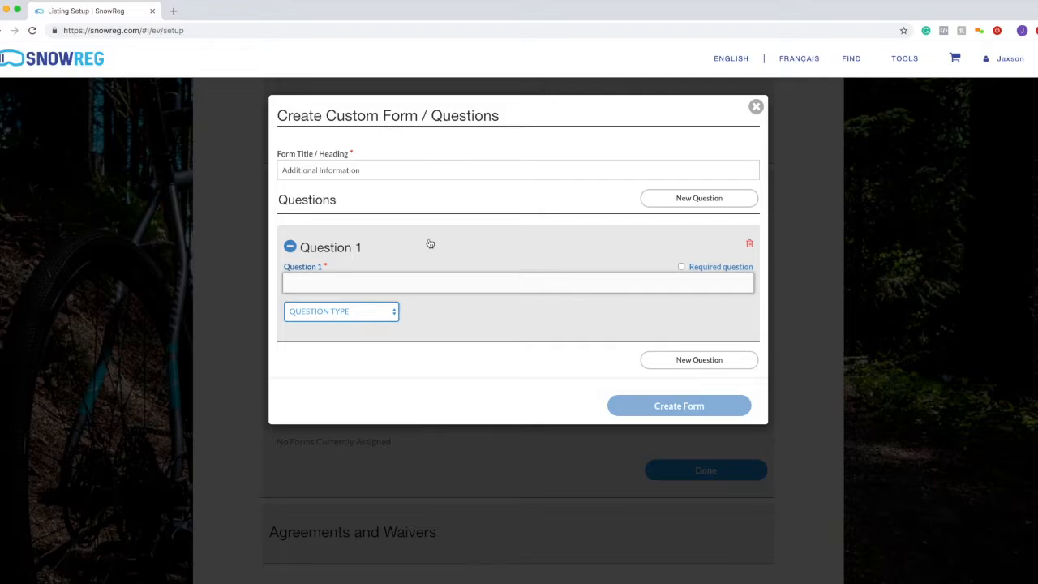
- Enter Question 1 as 'When was the last time you did Freestyle? (Date & Year)'
{"action": "type", "text": "When was the"}
{"action": "type", "text": "la"}
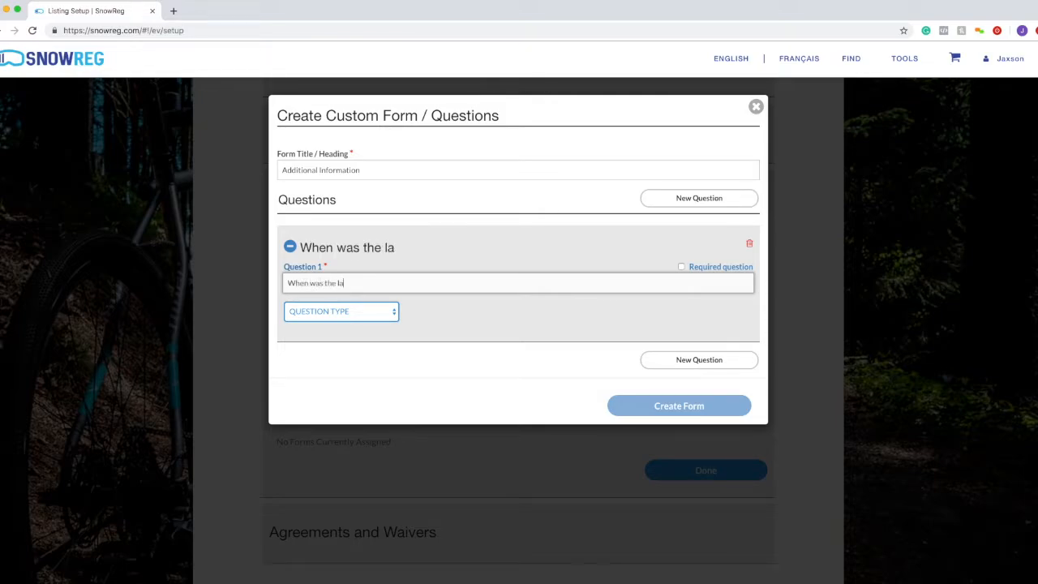
{"action": "type", "text": "st time you did"}
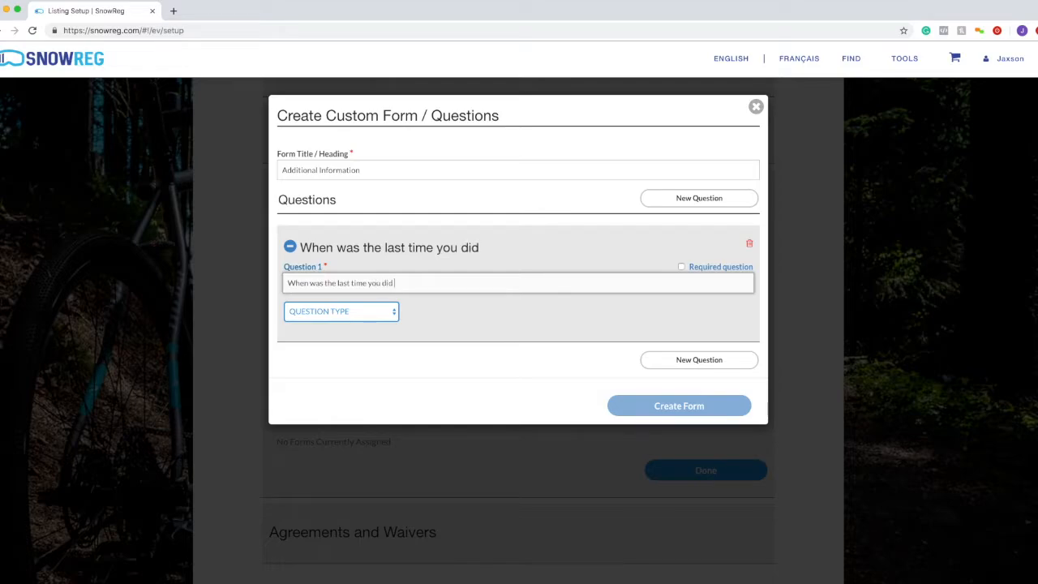
{"action": "type", "text": " Freestyle?"}
{"action": "left_click", "coordinate": [384, 310]}
{"action": "left_click", "coordinate": [463, 283]}
{"action": "left_click", "coordinate": [466, 285]}
{"action": "type", "text": "(Date"}
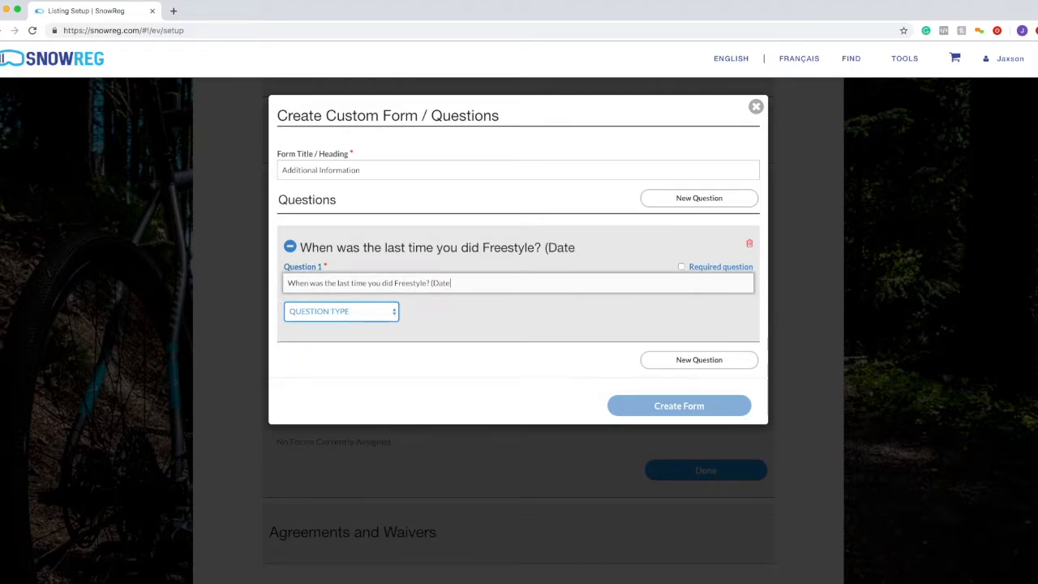
{"action": "type", "text": " & Year)"}
{"action": "left_click", "coordinate": [285, 282]}
{"action": "left_click_drag", "start_coordinate": [286, 282], "coordinate": [492, 281]}
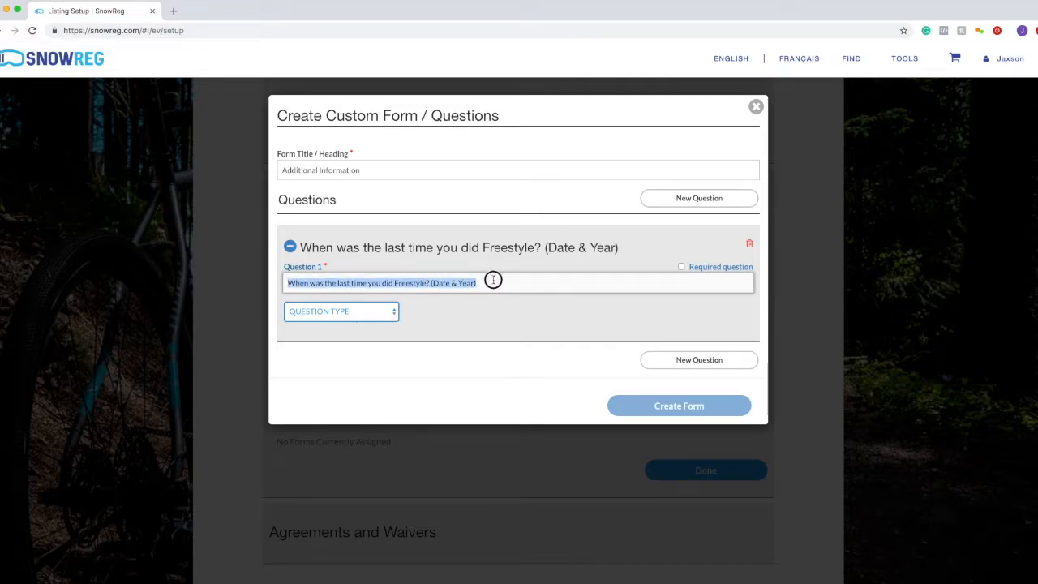
- Make the question a required Short Answer and create the form
{"action": "left_click", "coordinate": [367, 318]}
{"action": "left_click", "coordinate": [353, 322]}
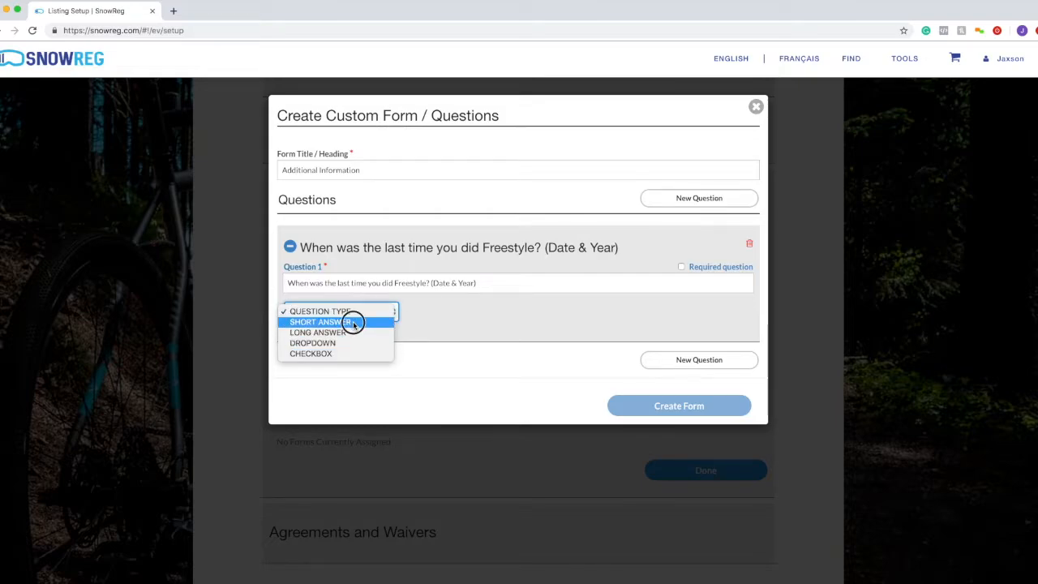
{"action": "left_click_drag", "start_coordinate": [498, 276], "coordinate": [405, 281]}
{"action": "left_click", "coordinate": [459, 311]}
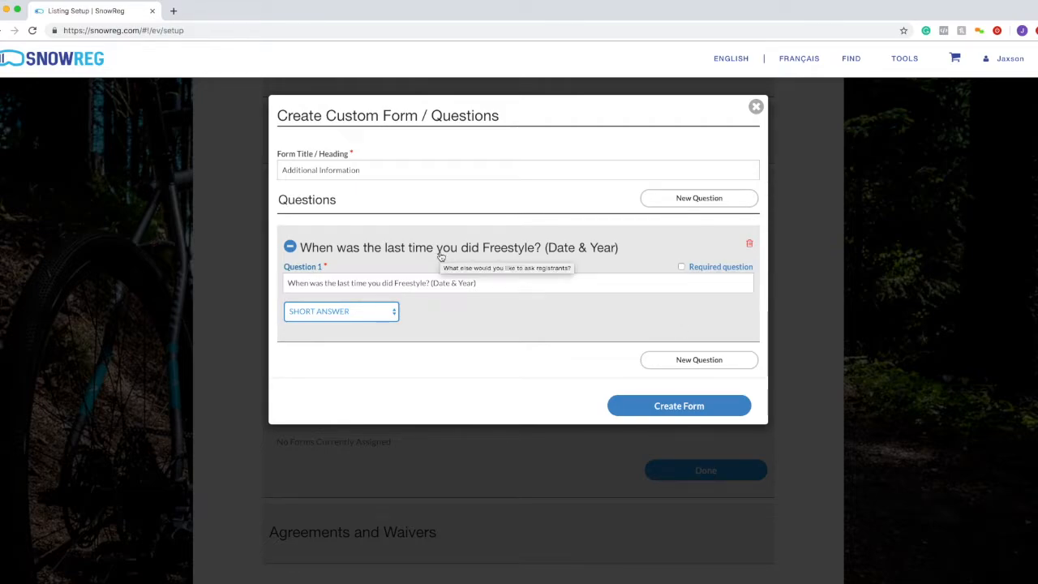
{"action": "left_click", "coordinate": [681, 267]}
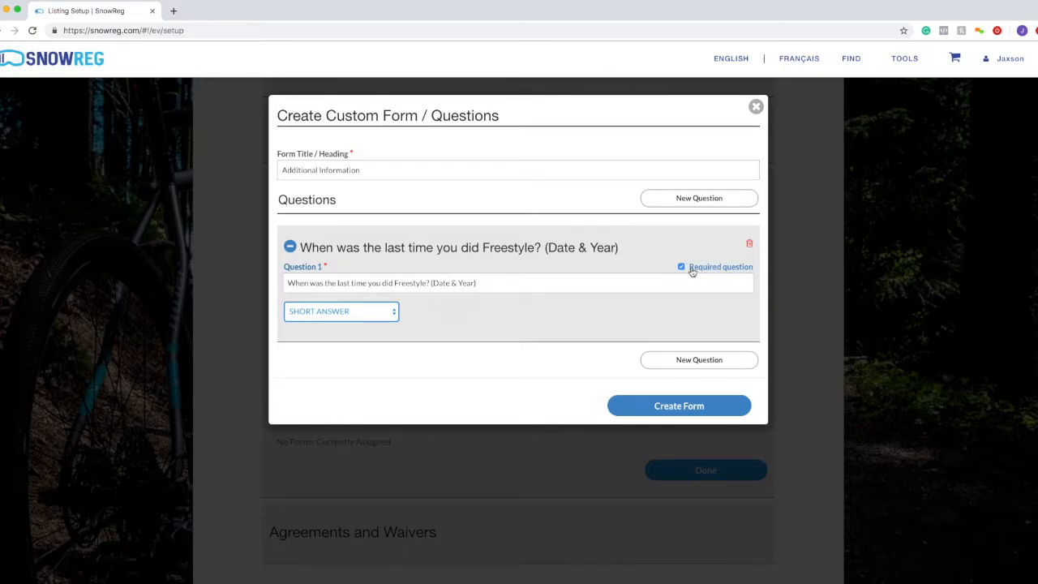
{"action": "double_click", "coordinate": [707, 267]}
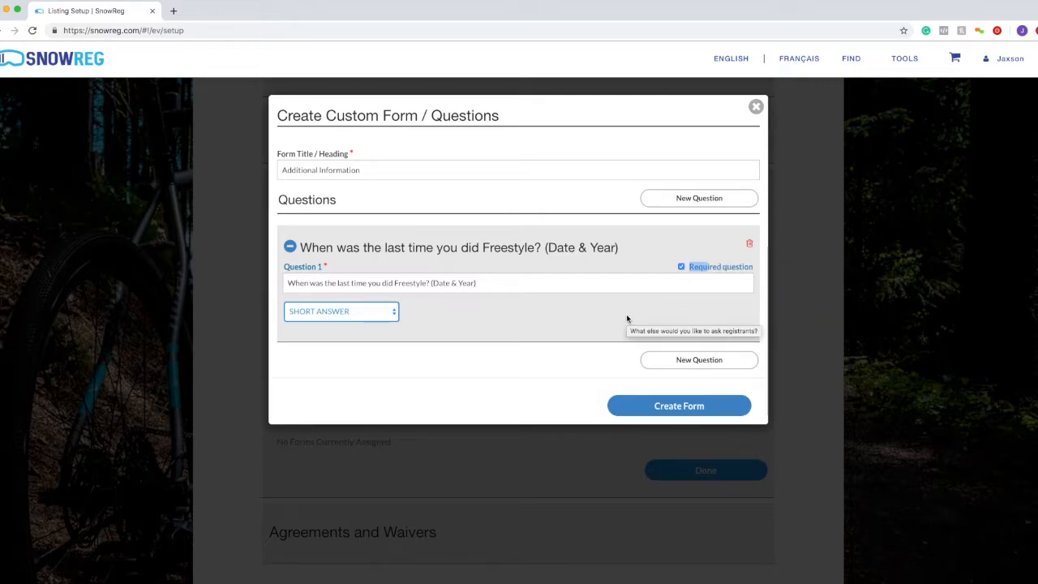
{"action": "left_click", "coordinate": [665, 410]}
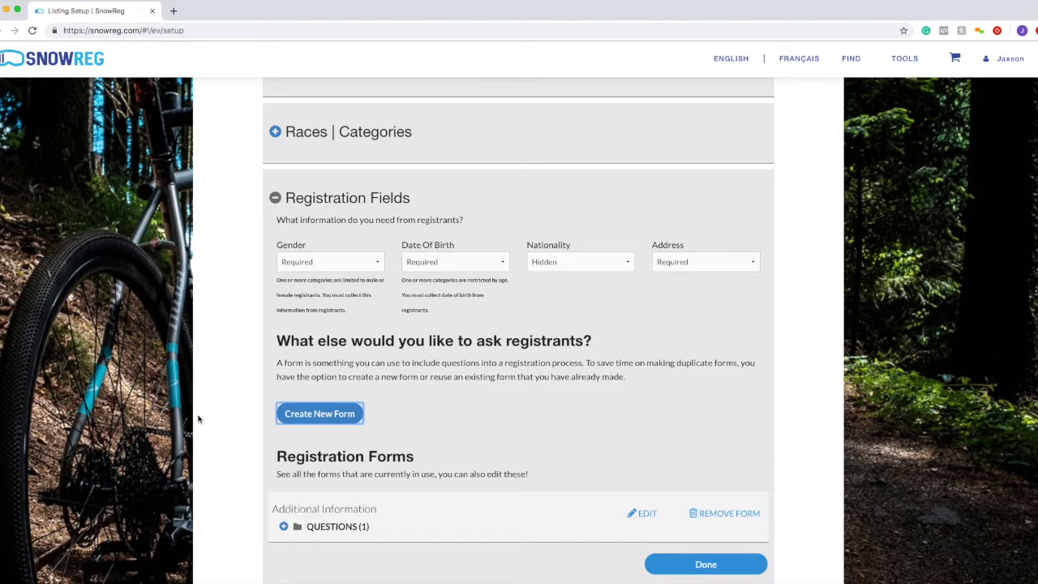
- Confirm Additional Information shows QUESTIONS (1) and mark Registration Fields Done
{"action": "scroll", "coordinate": [365, 459], "scroll_direction": "down", "scroll_amount": 3}
{"action": "left_click_drag", "start_coordinate": [378, 405], "coordinate": [273, 407]}
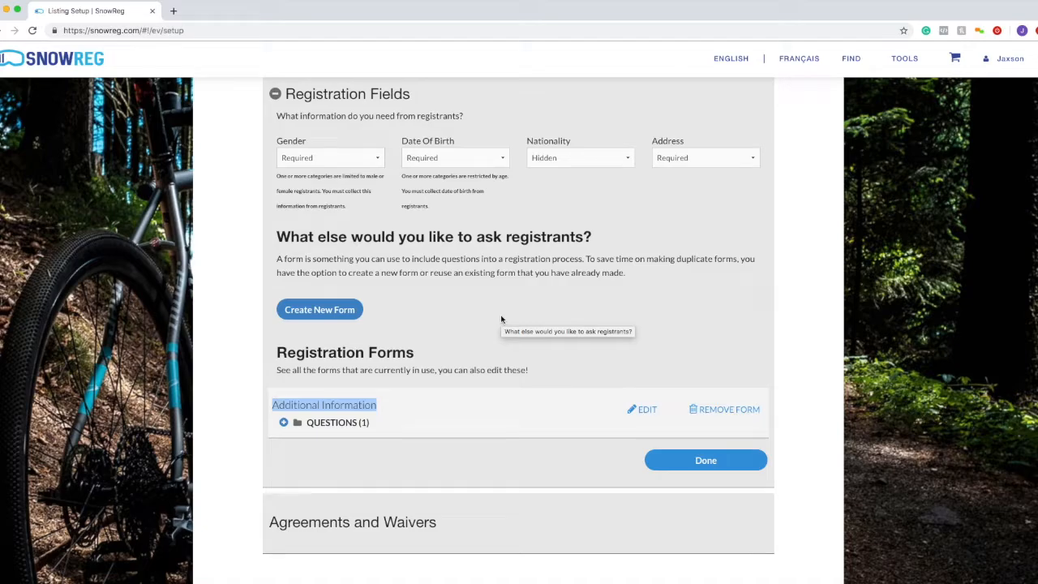
{"action": "left_click", "coordinate": [654, 457]}
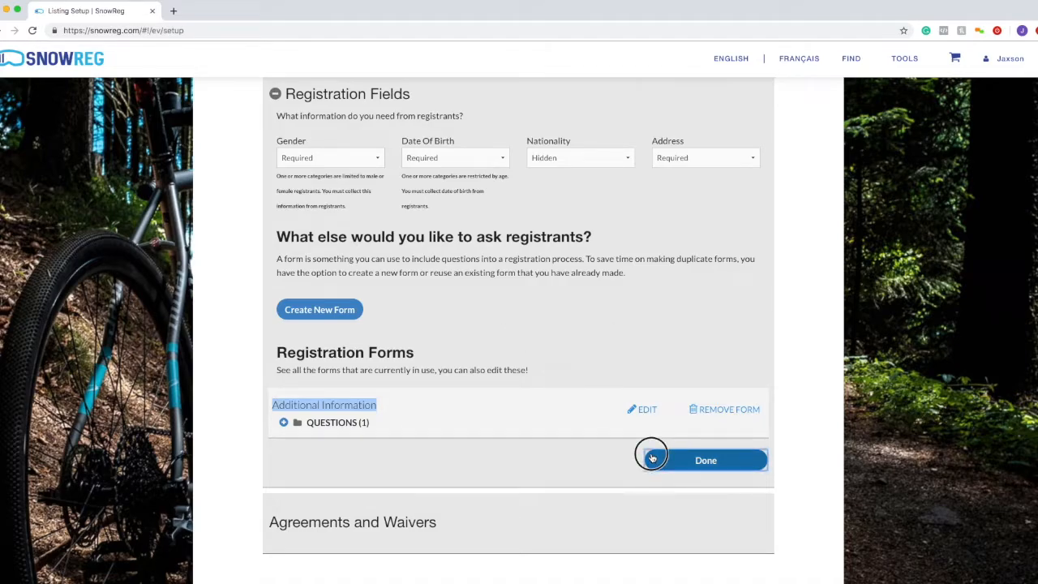
- Finish the registration fields and expand Agreements and Waivers, which shows No Agreements Yet
{"action": "left_click", "coordinate": [339, 502]}
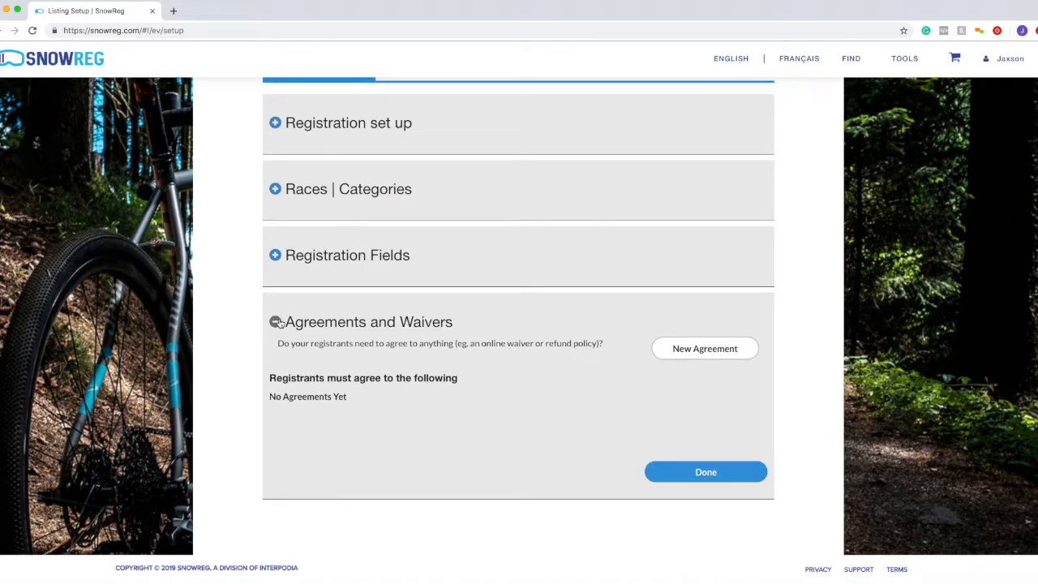
{"action": "left_click_drag", "start_coordinate": [284, 322], "coordinate": [461, 321]}
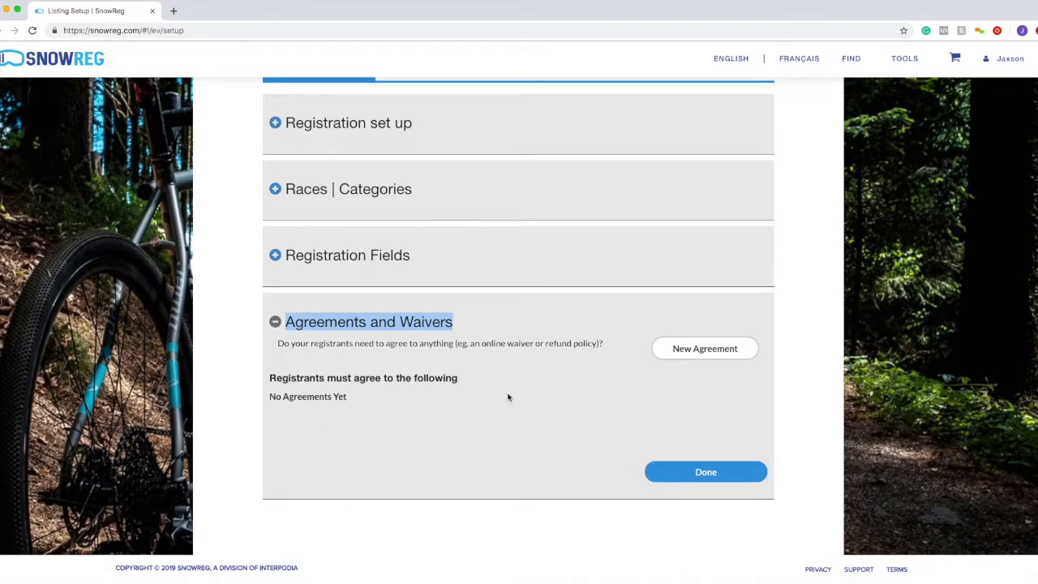
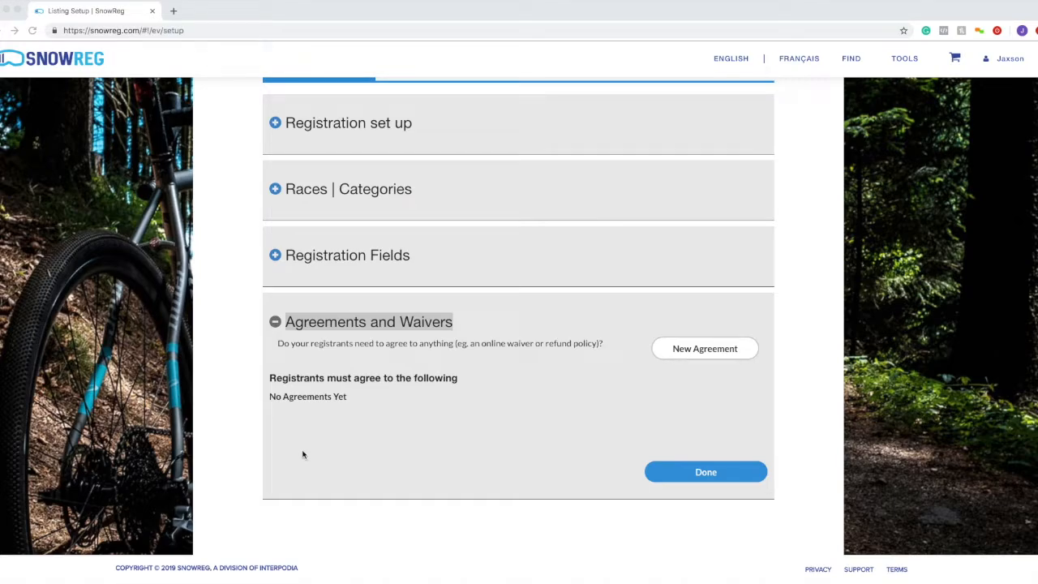
- Start a new agreement from Agreements and Waivers, opening the Agreement | Waiver Setup dialog
{"action": "left_click", "coordinate": [278, 385]}
{"action": "left_click_drag", "start_coordinate": [277, 384], "coordinate": [346, 388]}
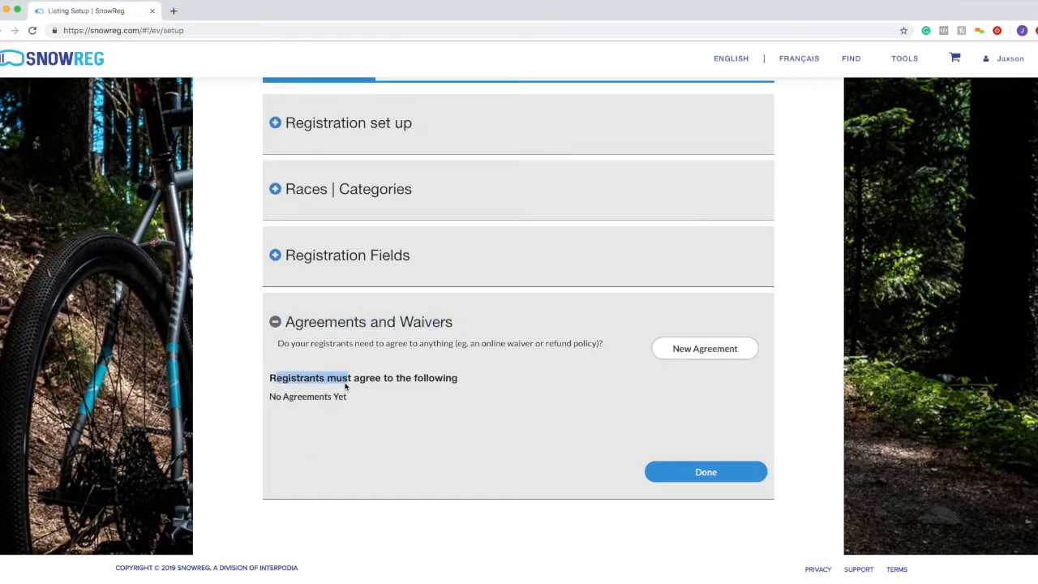
{"action": "left_click", "coordinate": [345, 388]}
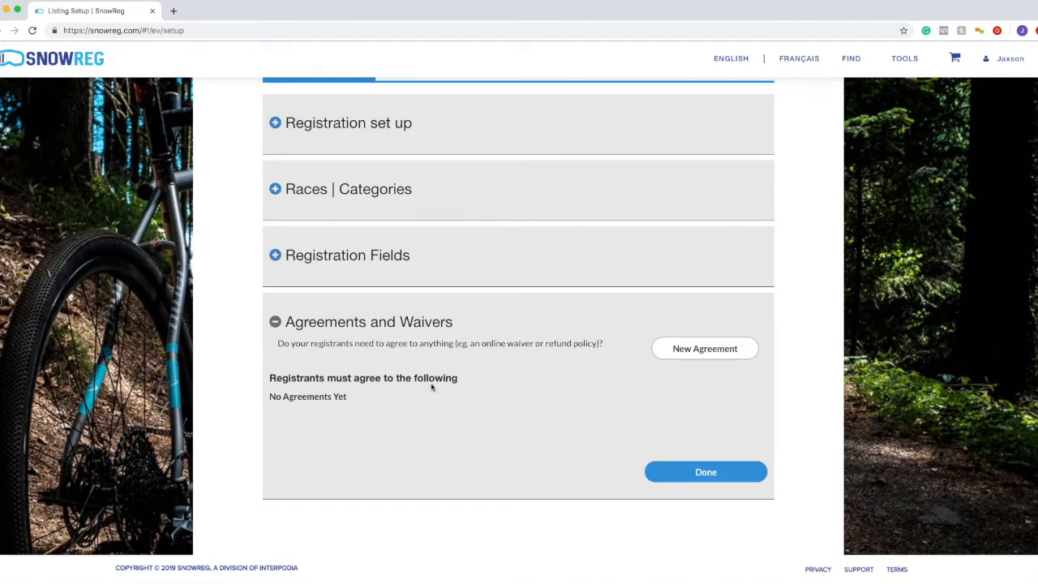
{"action": "left_click", "coordinate": [708, 349]}
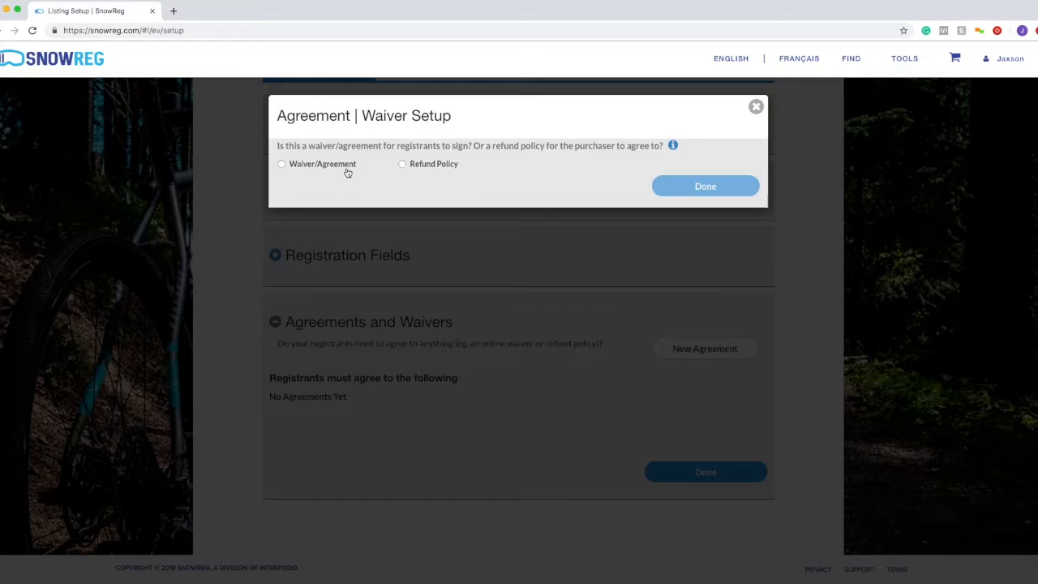
- Compare the Refund Policy and Waiver/Agreement types, ending on Refund Policy
{"action": "left_click", "coordinate": [411, 169]}
{"action": "left_click", "coordinate": [328, 165]}
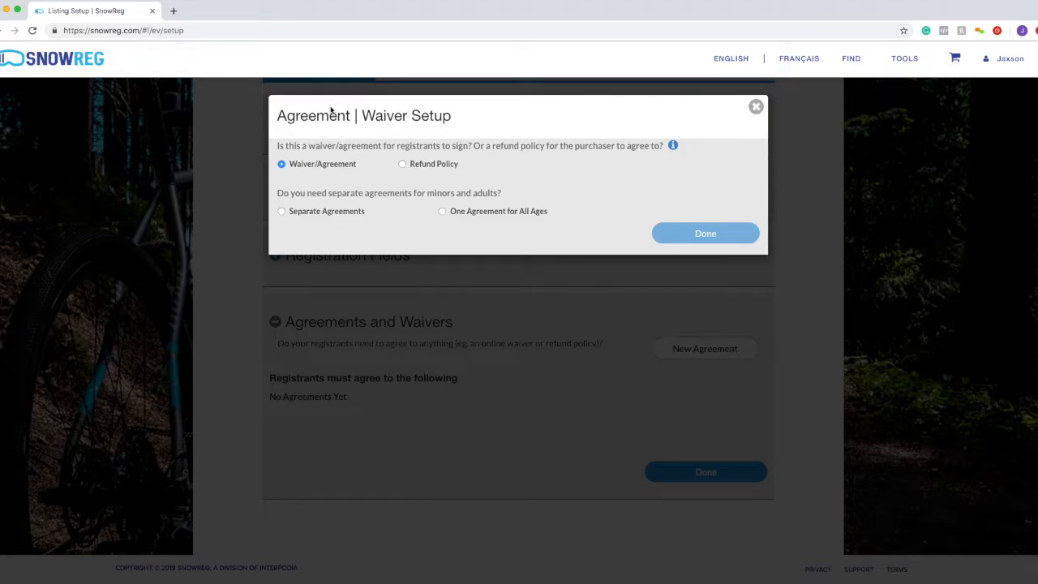
{"action": "left_click", "coordinate": [440, 167]}
{"action": "left_click", "coordinate": [279, 219]}
{"action": "left_click_drag", "start_coordinate": [279, 219], "coordinate": [315, 216]}
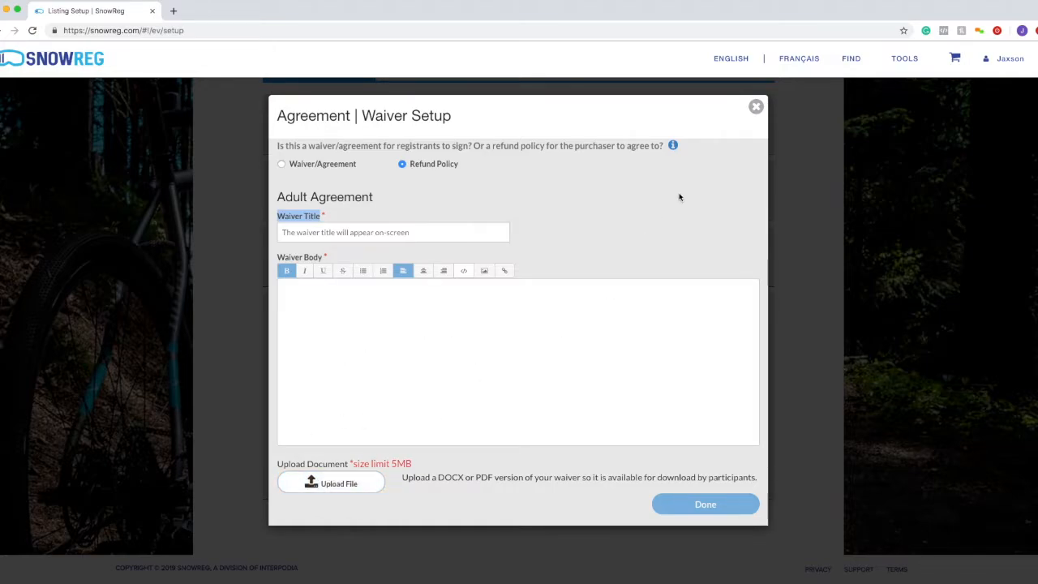
- Close the setup dialog without saving, leaving Agreements and Waivers at No Agreements Yet
{"action": "left_click", "coordinate": [756, 108]}
{"action": "left_click", "coordinate": [454, 356]}
{"action": "left_click_drag", "start_coordinate": [406, 404], "coordinate": [342, 362]}
{"action": "left_click", "coordinate": [289, 325]}
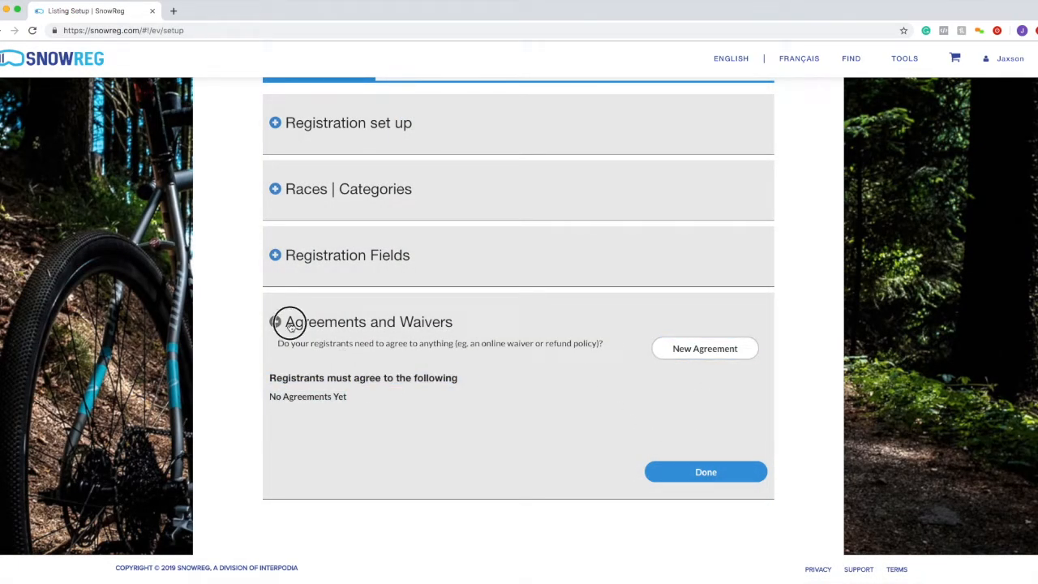
- Mark Agreements and Waivers Done to reveal the What's Next? section
{"action": "left_click_drag", "start_coordinate": [289, 325], "coordinate": [432, 393]}
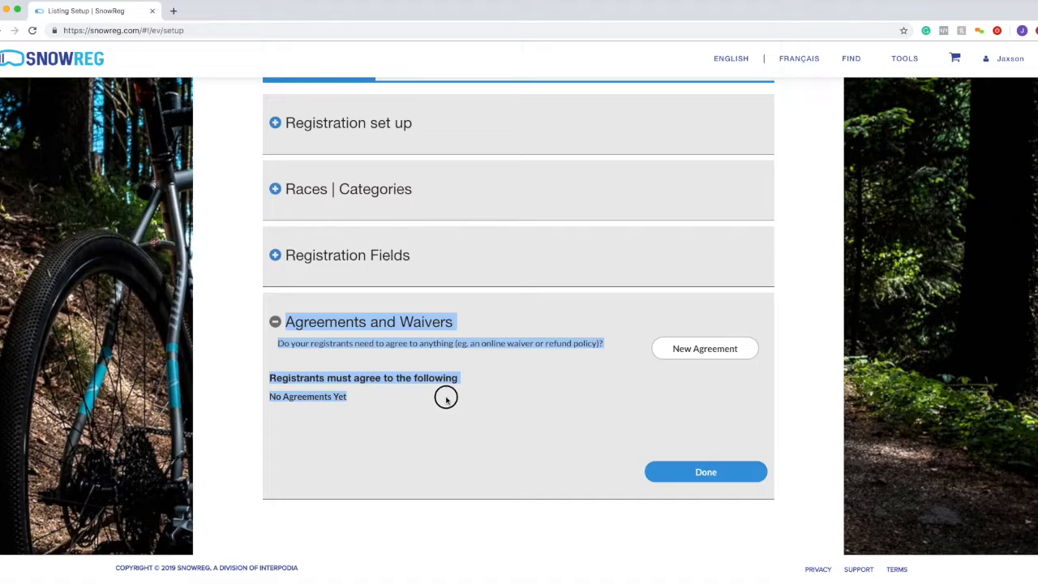
{"action": "left_click", "coordinate": [446, 397]}
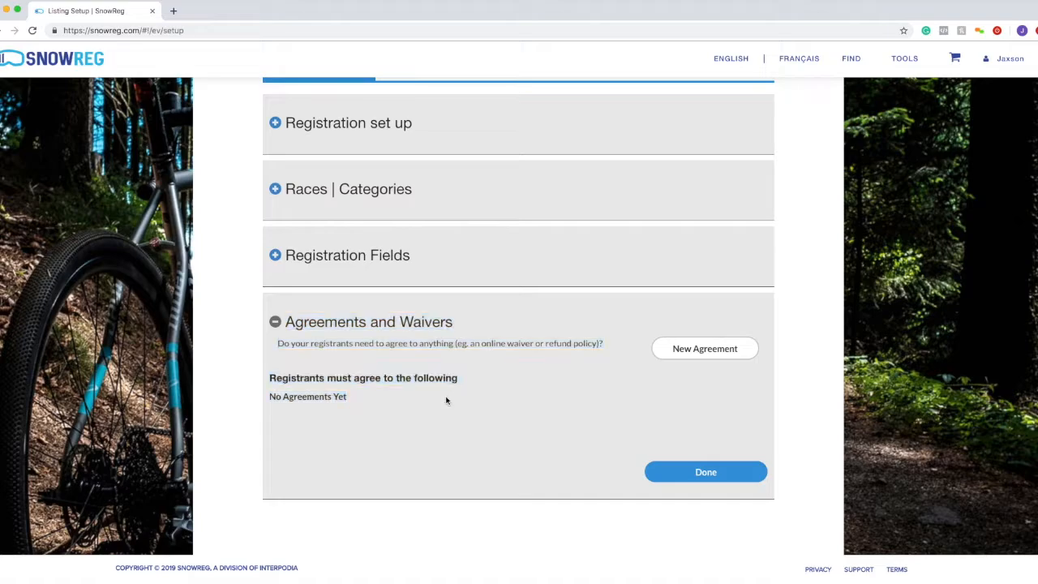
{"action": "left_click", "coordinate": [660, 475]}
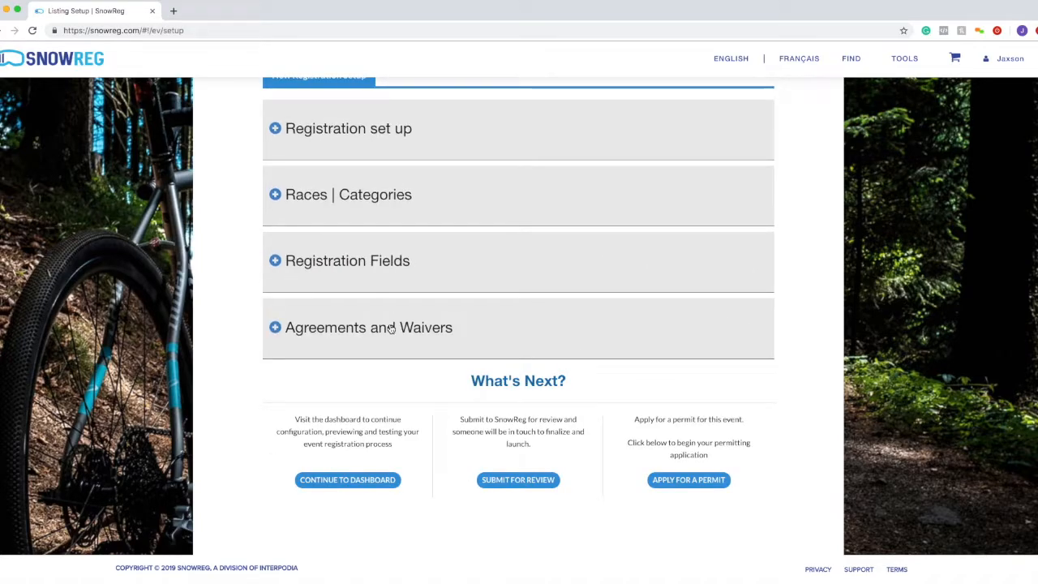
{"action": "left_click_drag", "start_coordinate": [452, 382], "coordinate": [593, 387]}
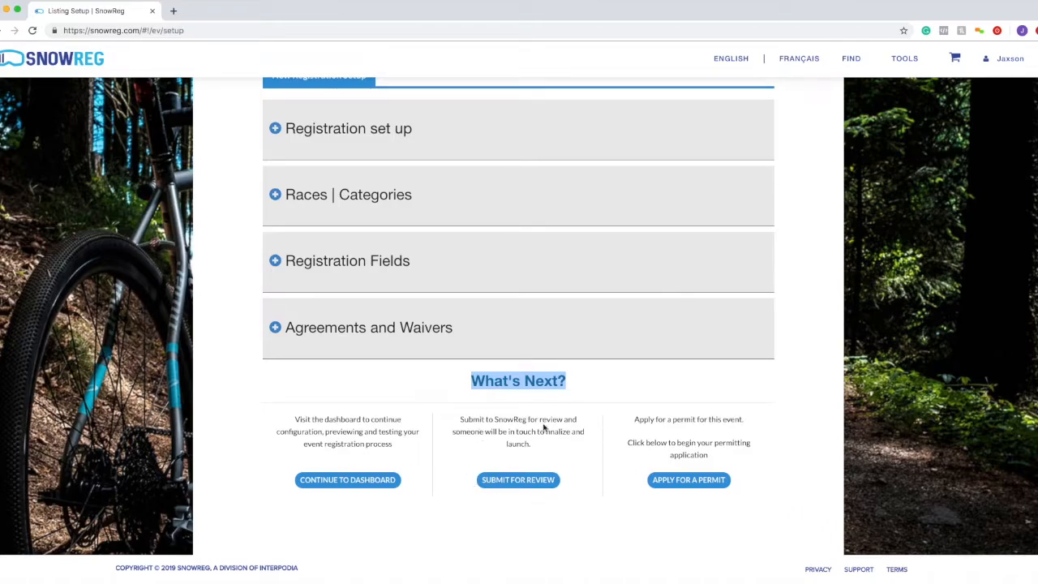
{"action": "left_click", "coordinate": [487, 429]}
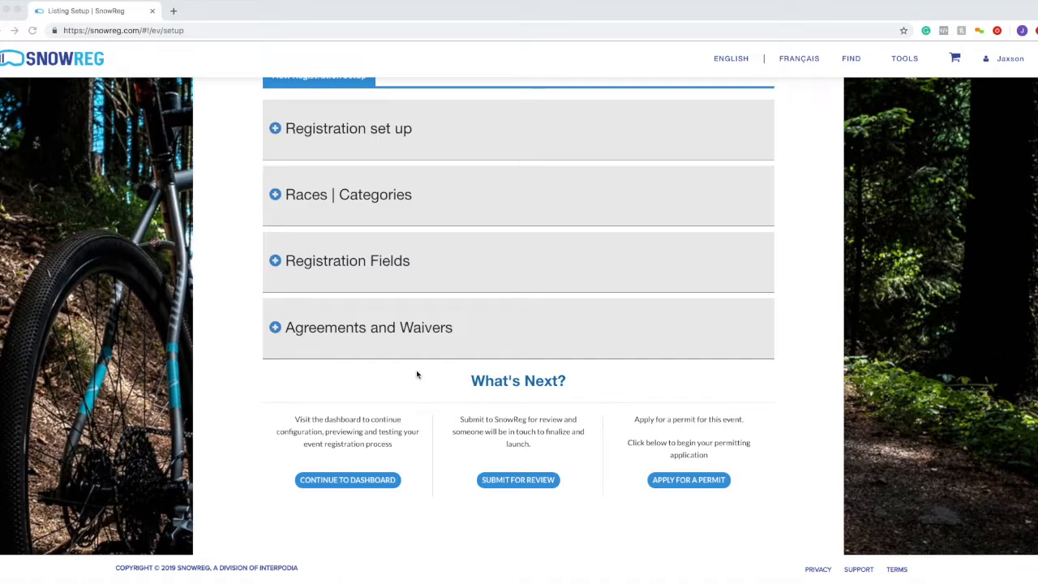
{"action": "left_click", "coordinate": [309, 486]}
- Continue to Test Event's dashboard and view the Content sub-tab under Configuration
{"action": "left_click", "coordinate": [395, 484]}
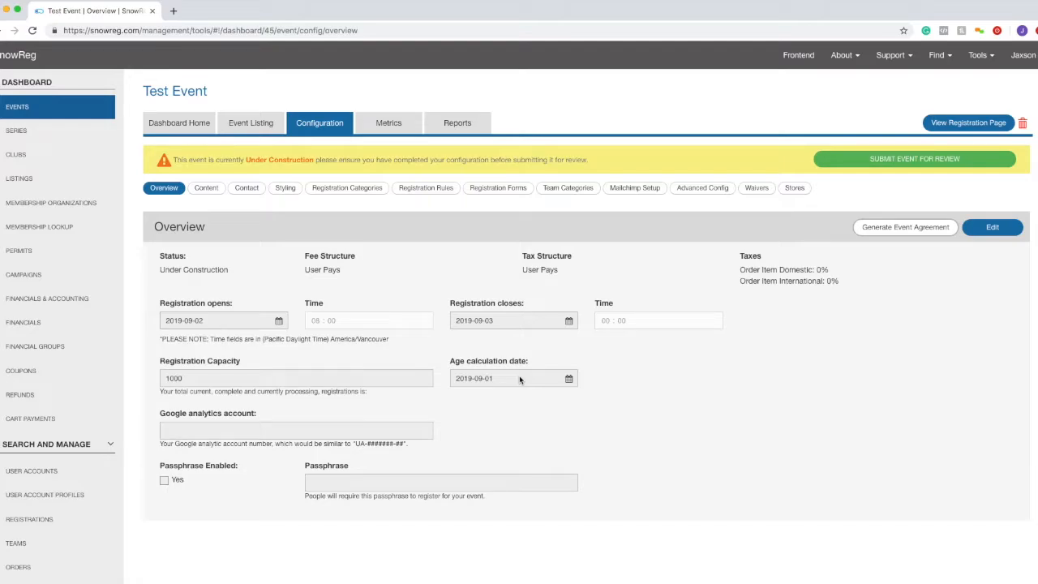
{"action": "left_click", "coordinate": [206, 187]}
{"action": "scroll", "coordinate": [353, 270], "scroll_direction": "down", "scroll_amount": 1}
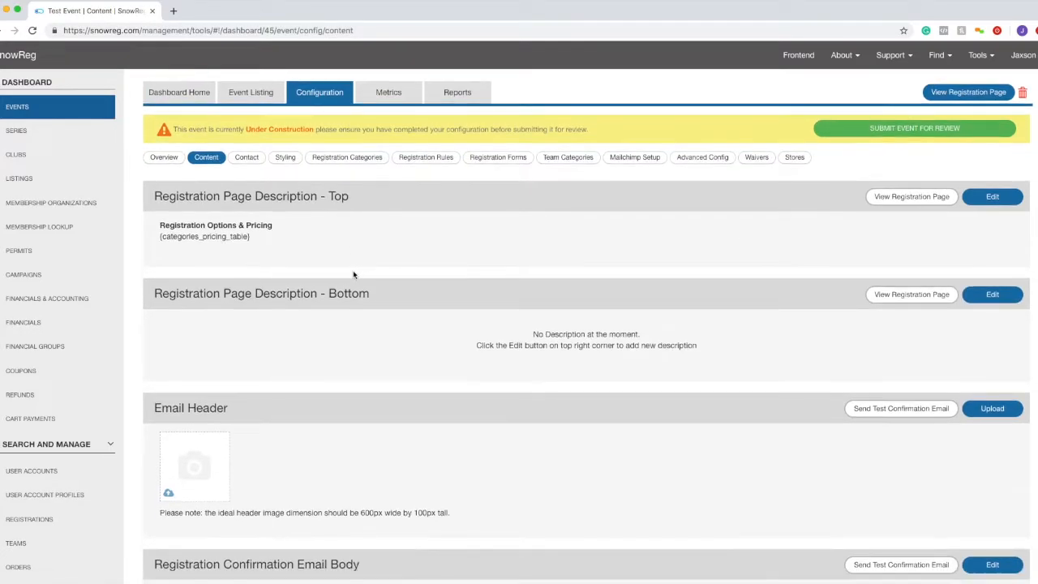
{"action": "scroll", "coordinate": [291, 289], "scroll_direction": "down", "scroll_amount": 5}
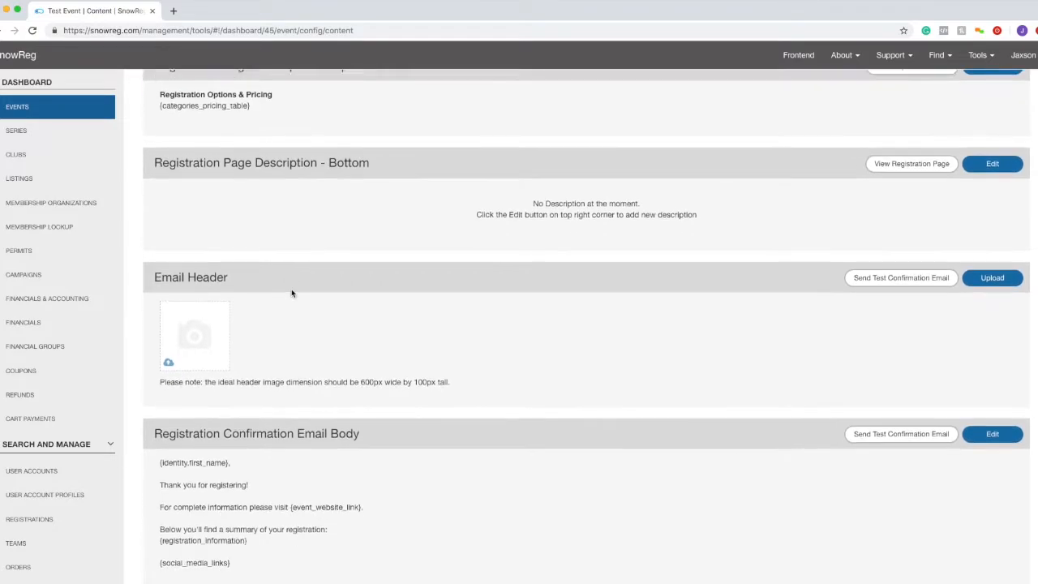
{"action": "scroll", "coordinate": [291, 289], "scroll_direction": "up", "scroll_amount": 5}
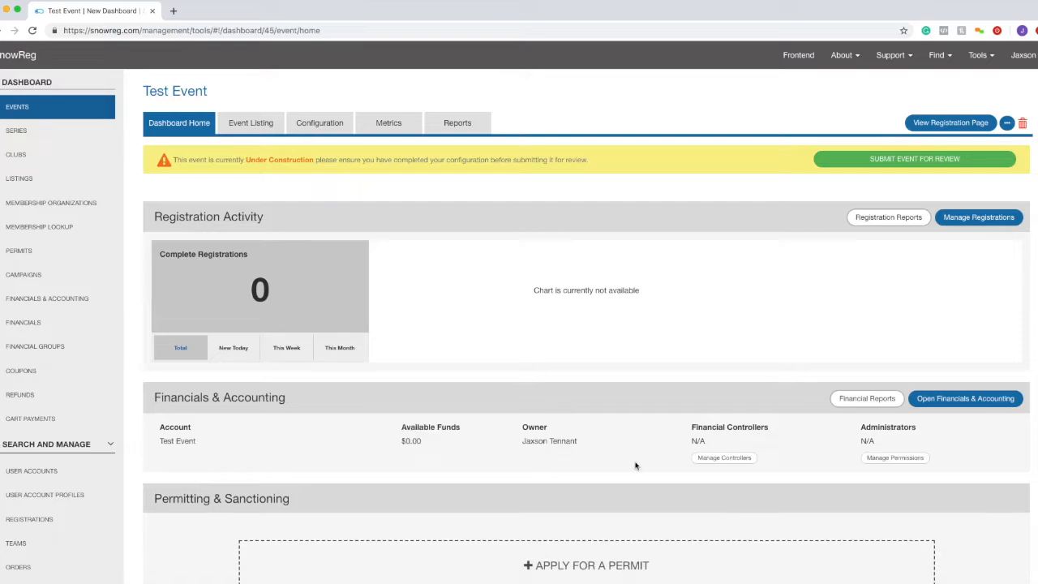
- Review the event owner, account name Test Event, and Financial Controllers on Dashboard Home
{"action": "left_click_drag", "start_coordinate": [503, 444], "coordinate": [526, 442]}
{"action": "left_click_drag", "start_coordinate": [197, 442], "coordinate": [161, 442]}
{"action": "left_click_drag", "start_coordinate": [690, 427], "coordinate": [723, 427]}
{"action": "left_click_drag", "start_coordinate": [858, 427], "coordinate": [924, 427]}
{"action": "scroll", "coordinate": [702, 425], "scroll_direction": "down", "scroll_amount": 1}
{"action": "scroll", "coordinate": [701, 422], "scroll_direction": "down", "scroll_amount": 5}
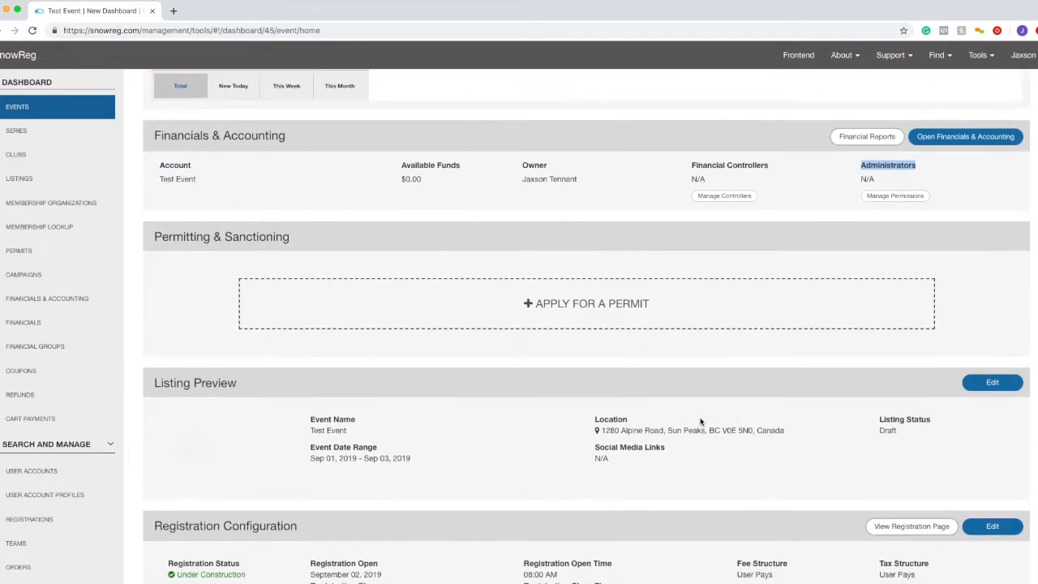
{"action": "left_click", "coordinate": [552, 253]}
- Check the Event Date Range and Registration Status, then go to the Event Listing tab
{"action": "scroll", "coordinate": [488, 436], "scroll_direction": "down", "scroll_amount": 1}
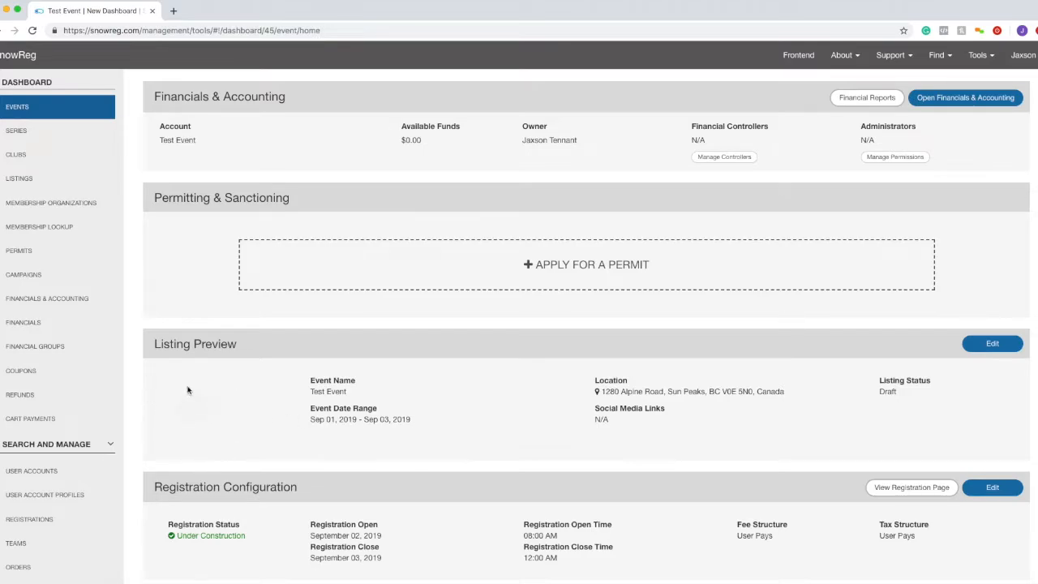
{"action": "left_click_drag", "start_coordinate": [319, 410], "coordinate": [382, 413]}
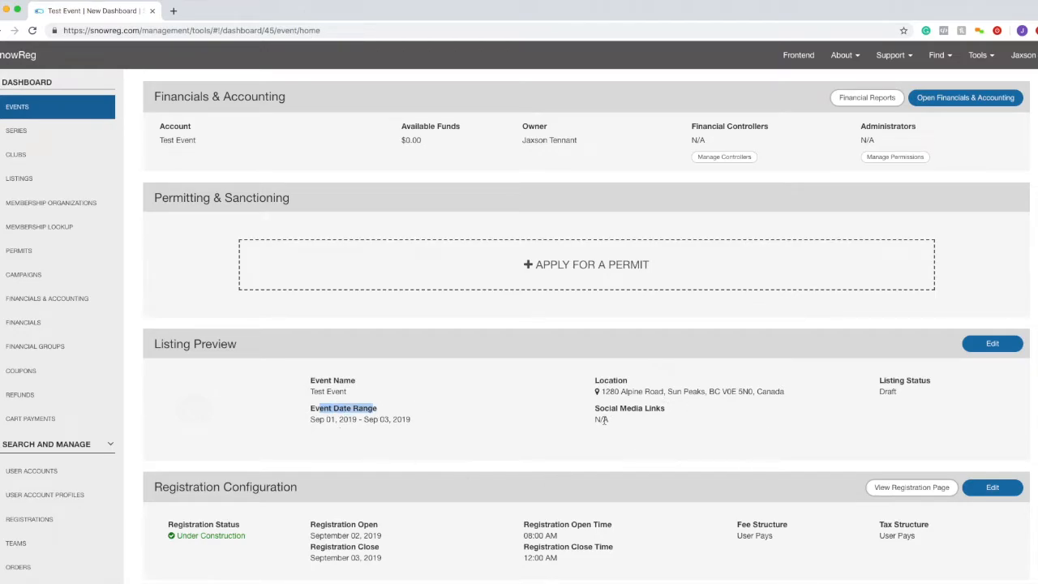
{"action": "left_click_drag", "start_coordinate": [880, 381], "coordinate": [935, 381]}
{"action": "scroll", "coordinate": [897, 431], "scroll_direction": "down", "scroll_amount": 1}
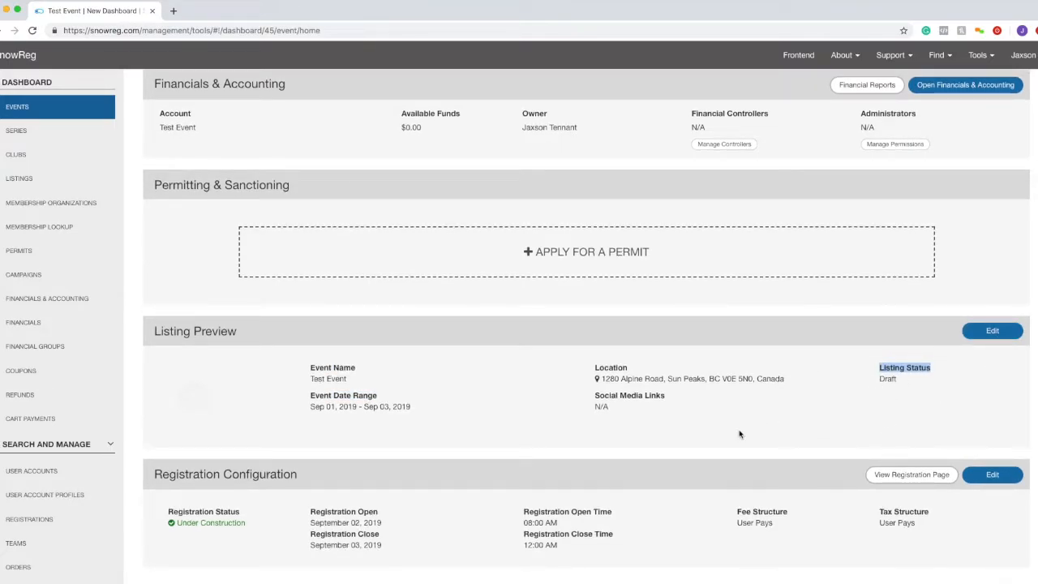
{"action": "scroll", "coordinate": [586, 476], "scroll_direction": "down", "scroll_amount": 2}
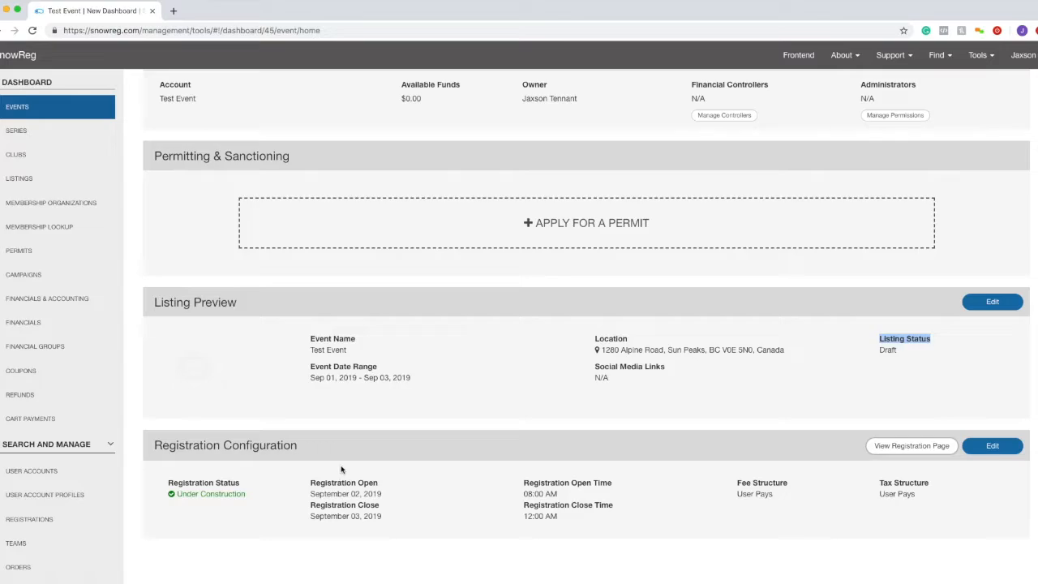
{"action": "triple_click", "coordinate": [222, 480]}
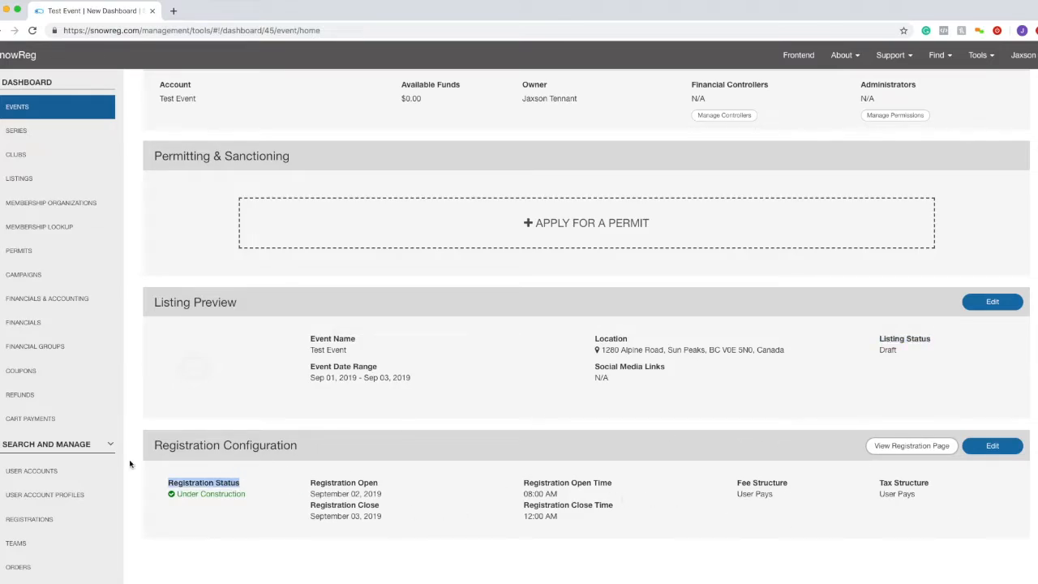
{"action": "left_click", "coordinate": [439, 505]}
{"action": "scroll", "coordinate": [440, 503], "scroll_direction": "up", "scroll_amount": 3}
{"action": "scroll", "coordinate": [440, 502], "scroll_direction": "up", "scroll_amount": 5}
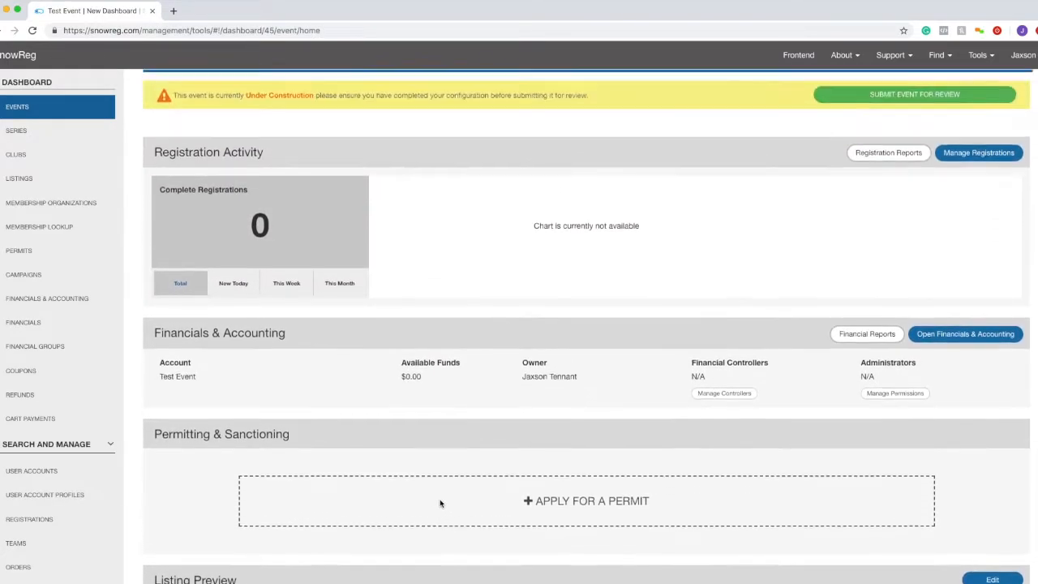
{"action": "left_click", "coordinate": [273, 133]}
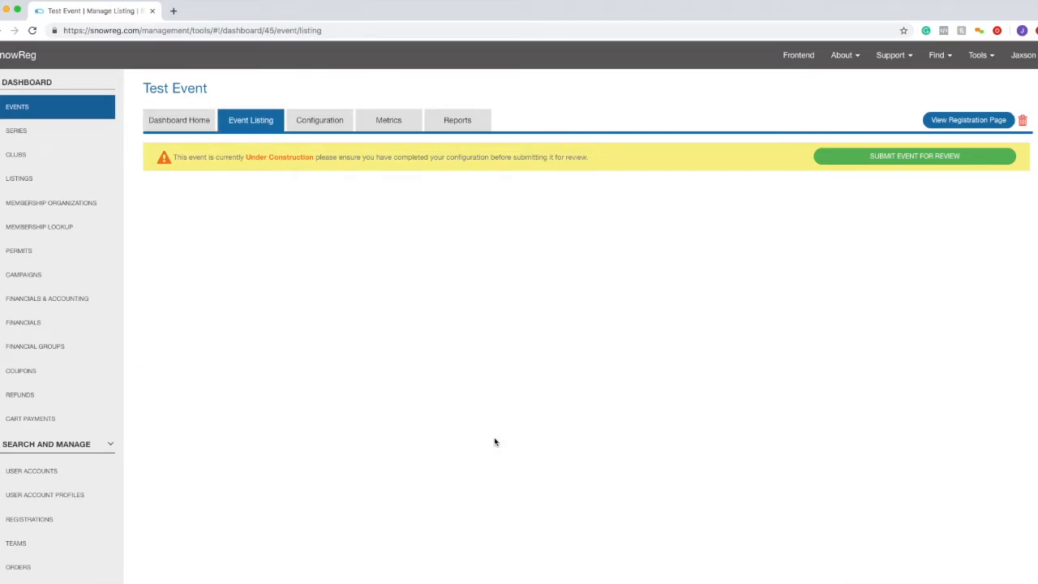
- Review Test Event's Listing Details and Listing Status
{"action": "scroll", "coordinate": [274, 318], "scroll_direction": "down", "scroll_amount": 1}
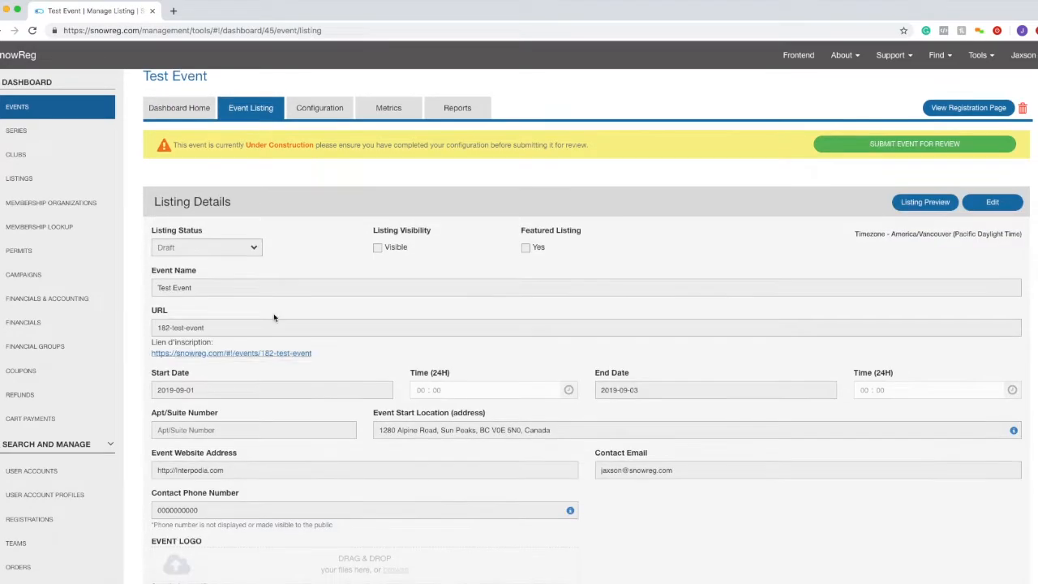
{"action": "left_click_drag", "start_coordinate": [142, 193], "coordinate": [495, 254]}
{"action": "left_click", "coordinate": [555, 301]}
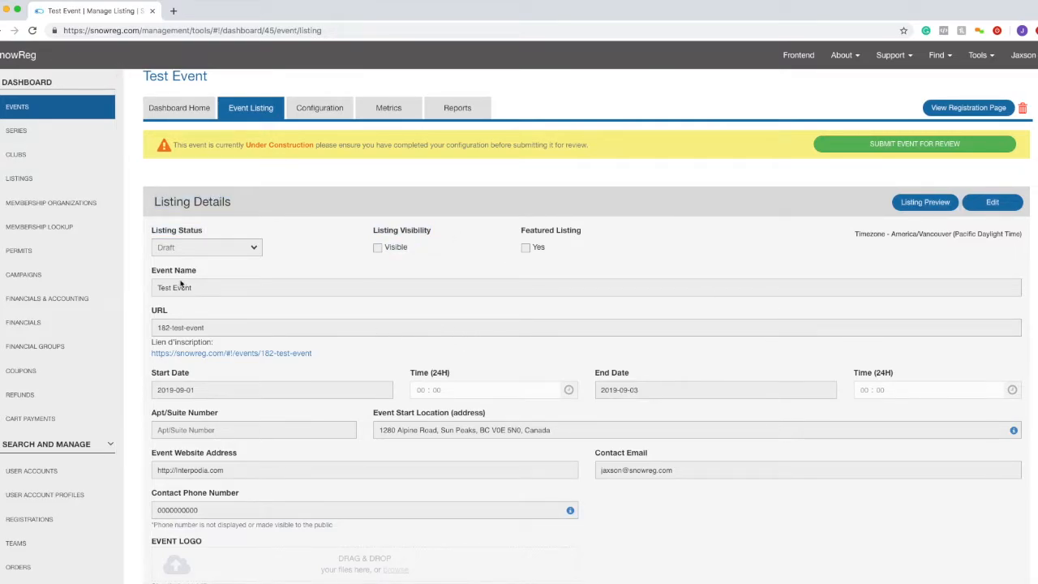
{"action": "scroll", "coordinate": [616, 462], "scroll_direction": "down", "scroll_amount": 1}
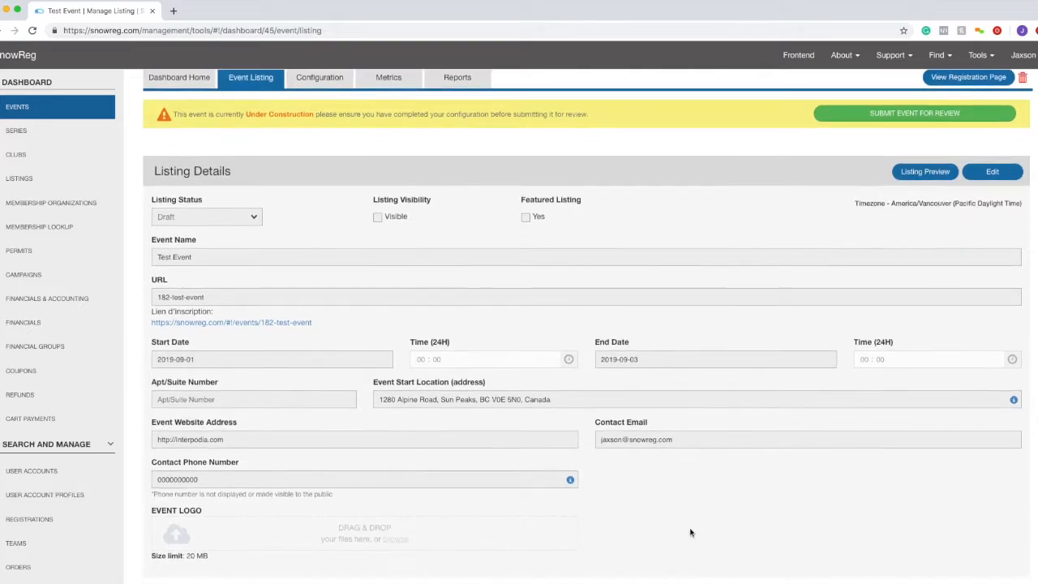
{"action": "left_click_drag", "start_coordinate": [214, 202], "coordinate": [148, 202]}
{"action": "scroll", "coordinate": [391, 294], "scroll_direction": "down", "scroll_amount": 3}
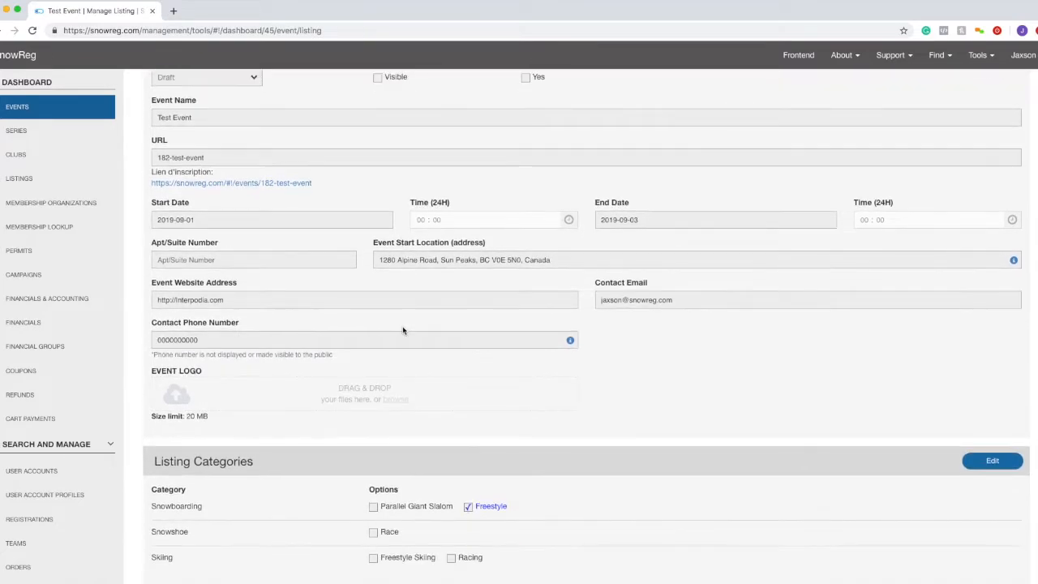
{"action": "scroll", "coordinate": [403, 331], "scroll_direction": "up", "scroll_amount": 3}
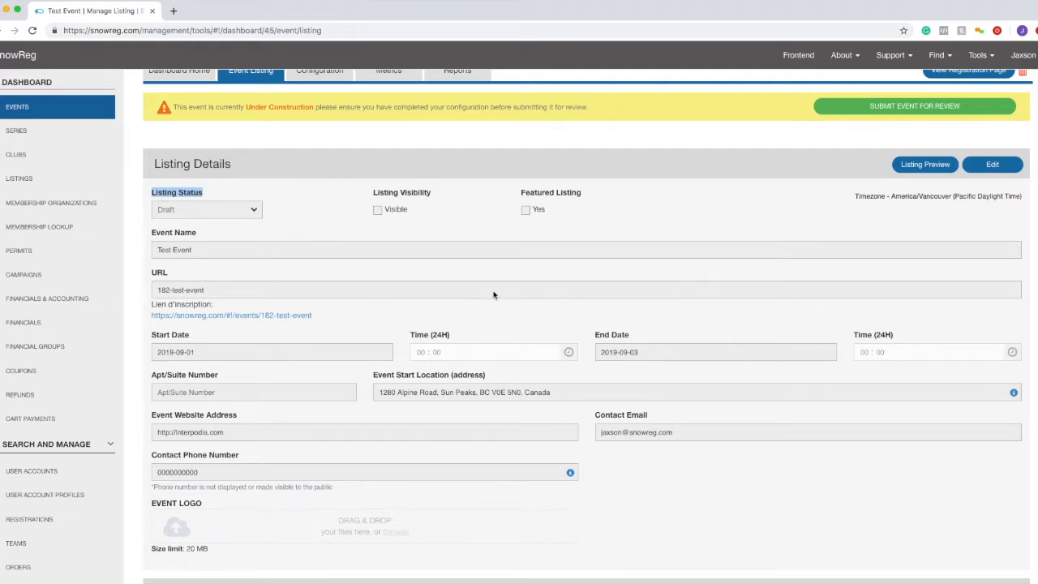
{"action": "left_click_drag", "start_coordinate": [152, 247], "coordinate": [624, 529]}
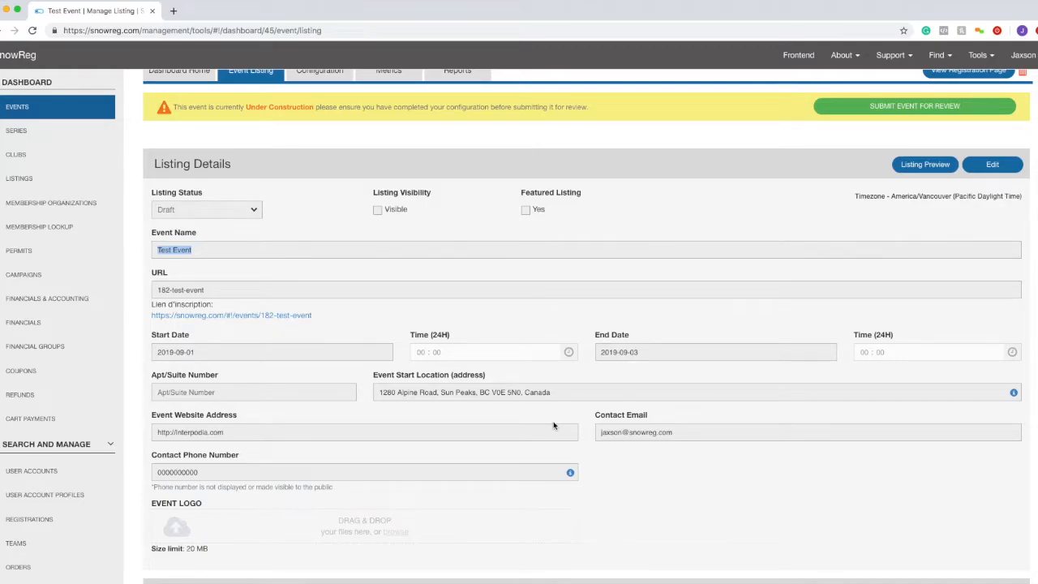
- Edit the listing's contact phone and e-mail fields and save the listing details
{"action": "left_click", "coordinate": [992, 164]}
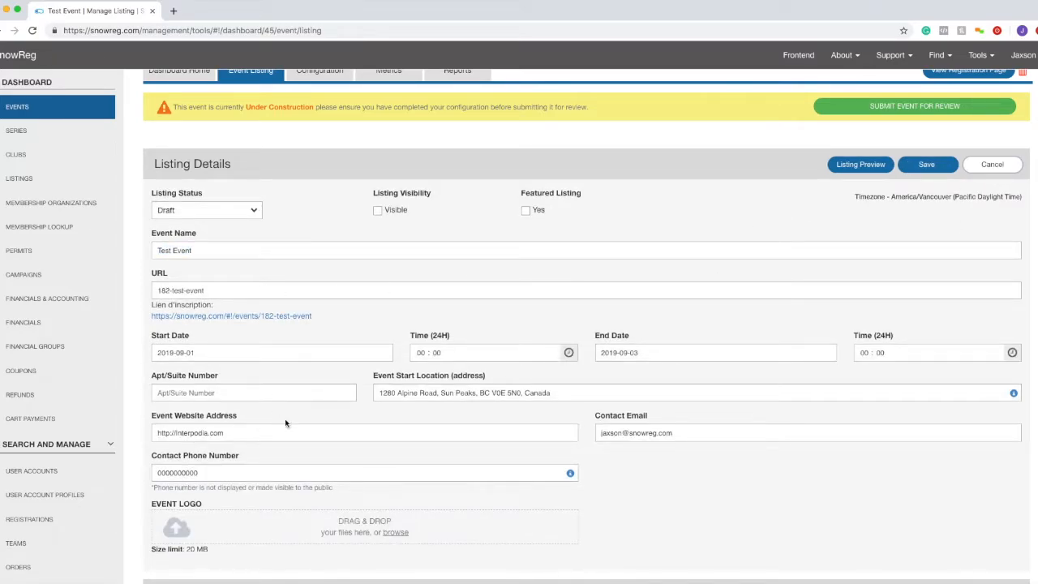
{"action": "left_click", "coordinate": [208, 476]}
{"action": "left_click_drag", "start_coordinate": [207, 477], "coordinate": [161, 473]}
{"action": "left_click_drag", "start_coordinate": [799, 433], "coordinate": [124, 420]}
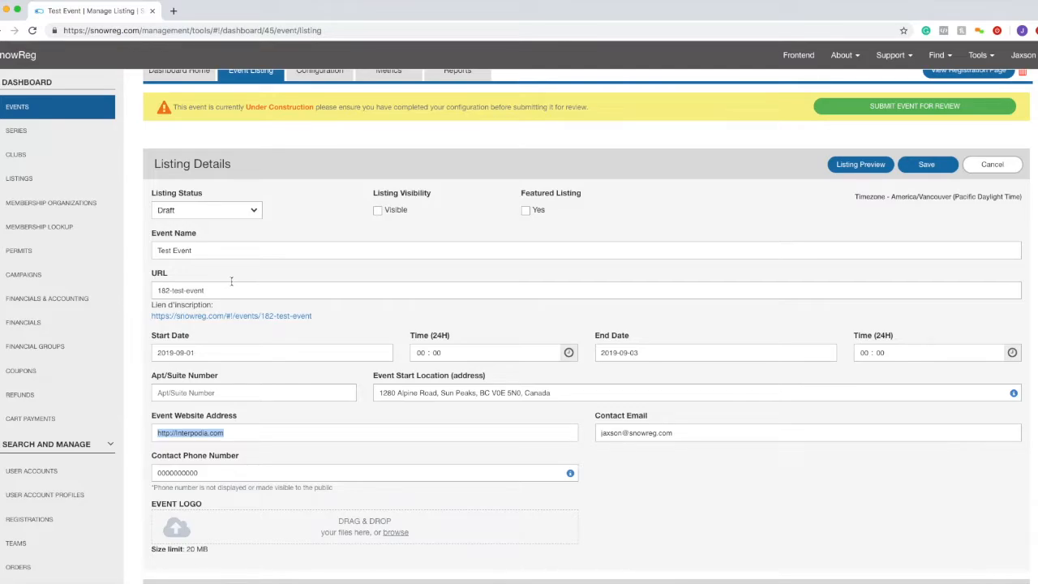
{"action": "left_click", "coordinate": [918, 166]}
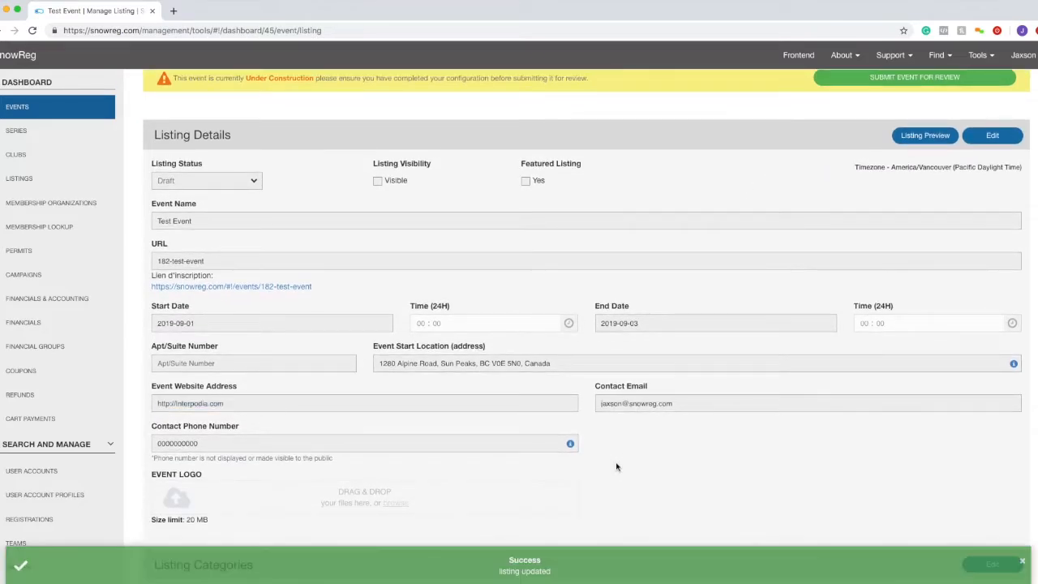
{"action": "scroll", "coordinate": [567, 503], "scroll_direction": "down", "scroll_amount": 3}
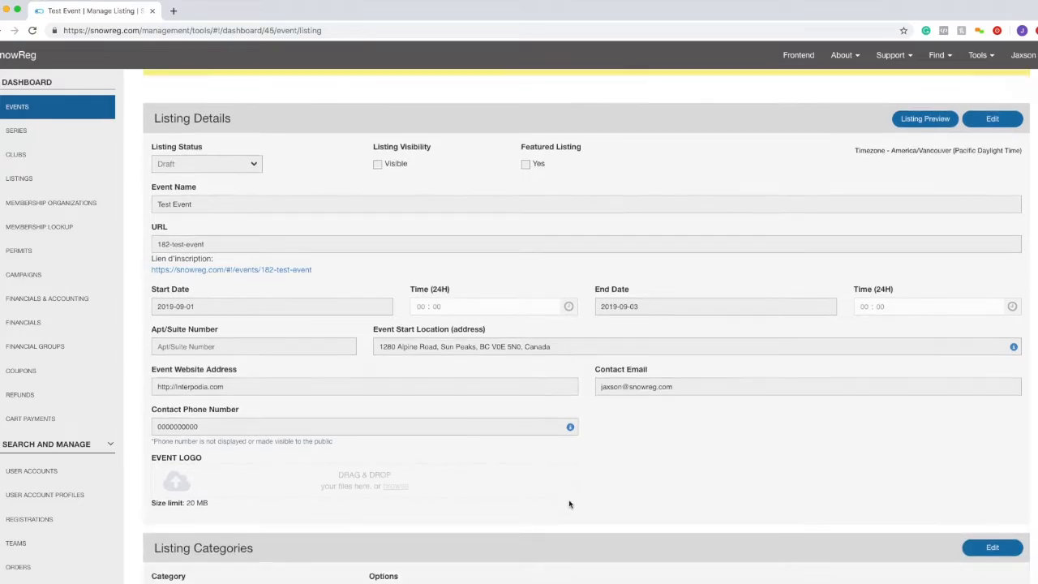
{"action": "scroll", "coordinate": [567, 503], "scroll_direction": "up", "scroll_amount": 5}
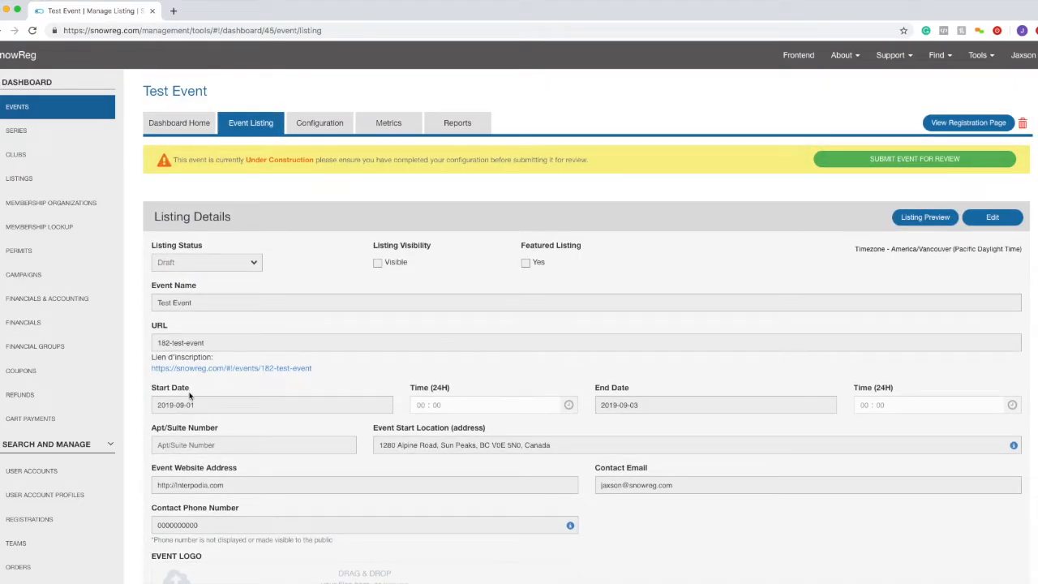
{"action": "left_click", "coordinate": [305, 128]}
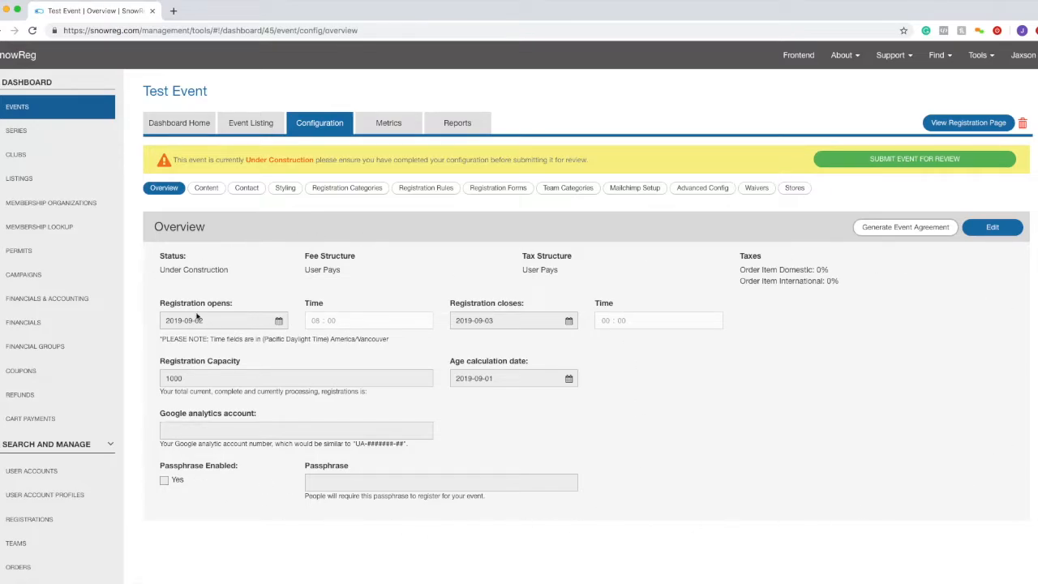
- Review registration open/close dates, User Pays fee structure and tax rates in the overview
{"action": "left_click_drag", "start_coordinate": [165, 302], "coordinate": [207, 303]}
{"action": "left_click_drag", "start_coordinate": [466, 305], "coordinate": [492, 304]}
{"action": "left_click_drag", "start_coordinate": [563, 270], "coordinate": [525, 270]}
{"action": "left_click_drag", "start_coordinate": [349, 270], "coordinate": [306, 273]}
{"action": "left_click_drag", "start_coordinate": [743, 270], "coordinate": [812, 281]}
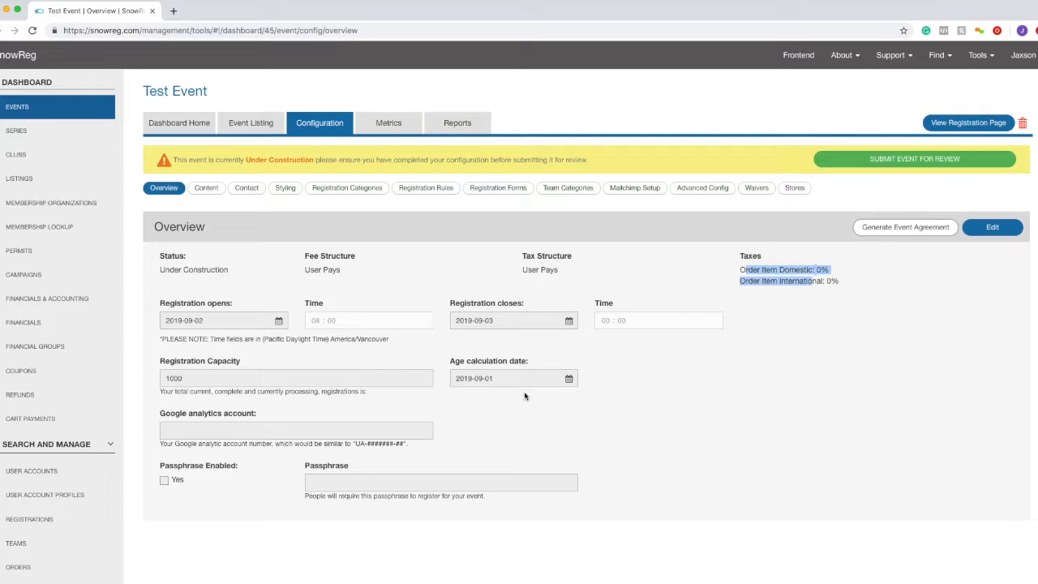
- Make the overview editable and browse the age calculation date picker's month view
{"action": "left_click", "coordinate": [988, 229]}
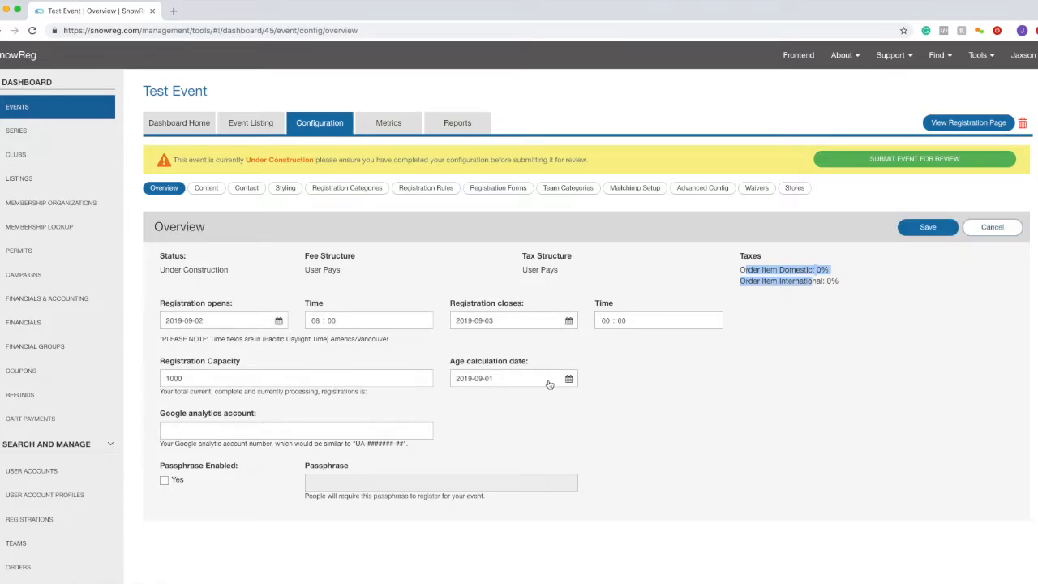
{"action": "left_click", "coordinate": [531, 386]}
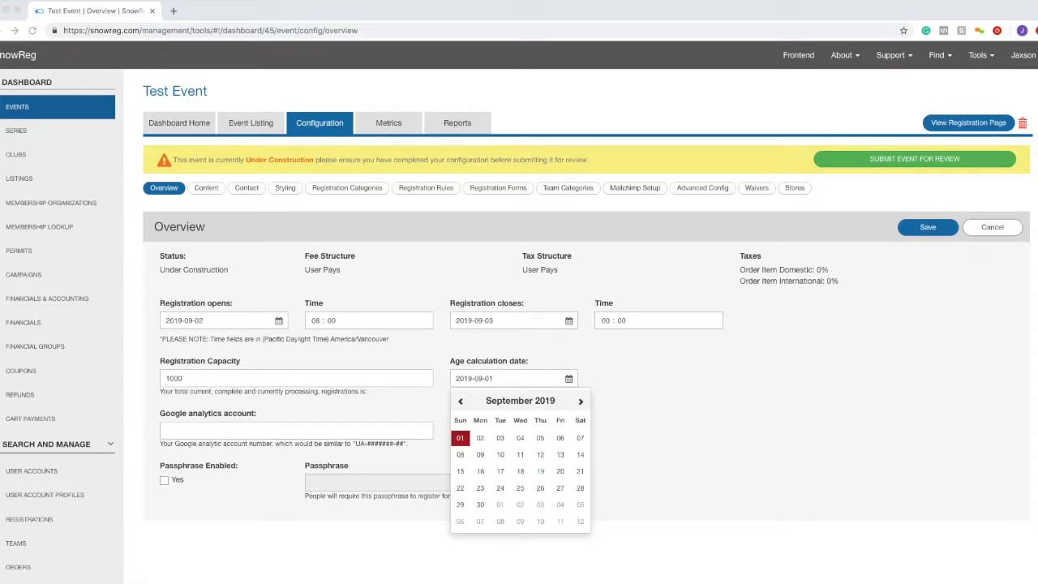
{"action": "left_click", "coordinate": [581, 403]}
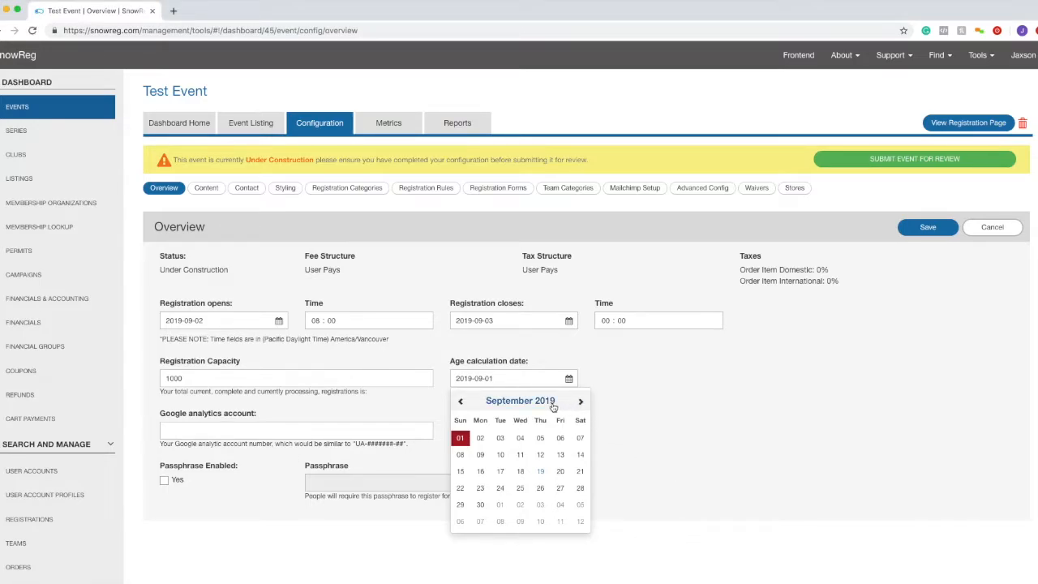
{"action": "left_click", "coordinate": [553, 403]}
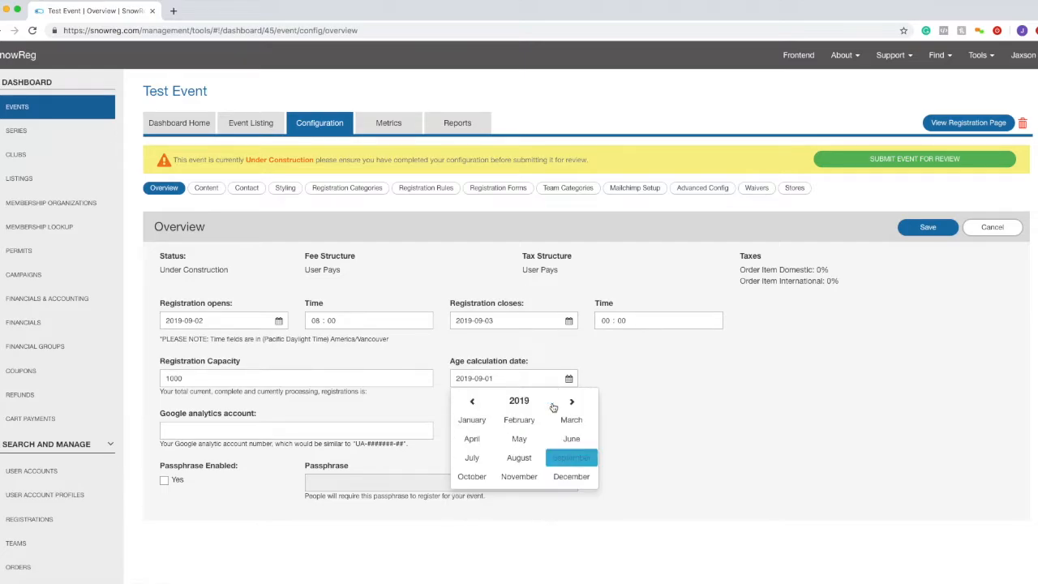
{"action": "left_click", "coordinate": [658, 420]}
{"action": "left_click", "coordinate": [552, 381]}
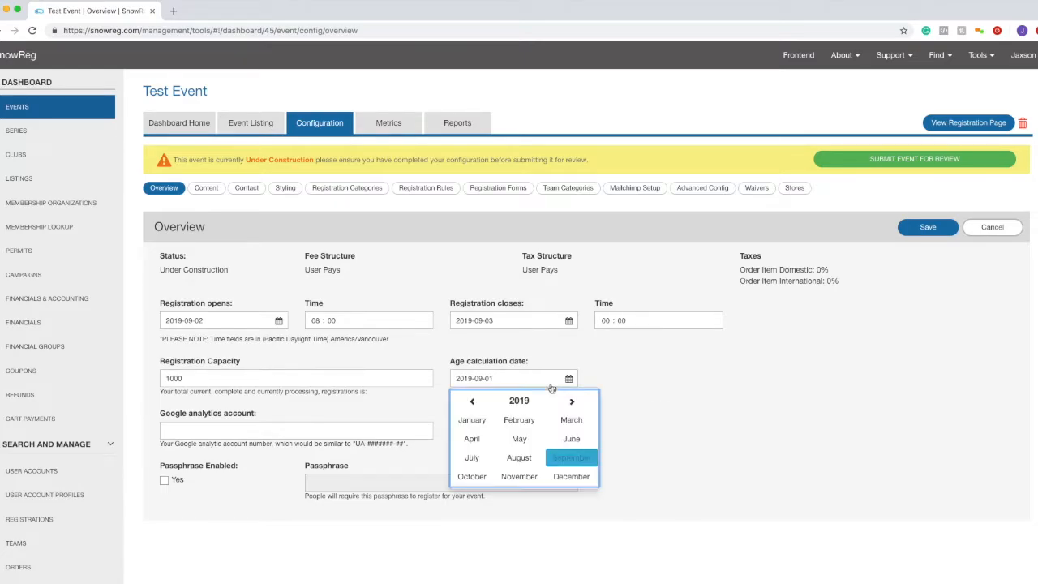
{"action": "left_click", "coordinate": [616, 417]}
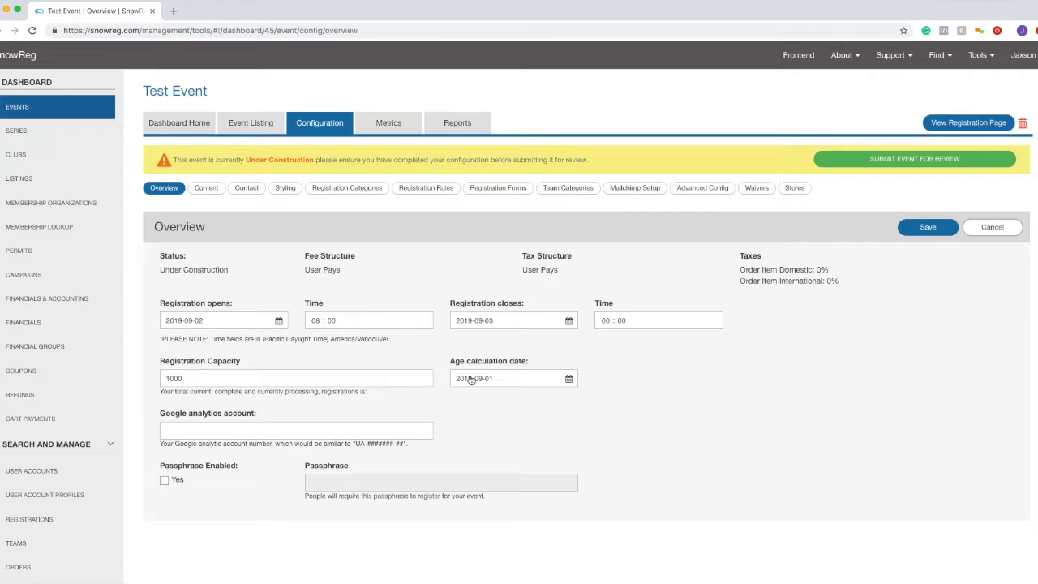
{"action": "left_click", "coordinate": [570, 380]}
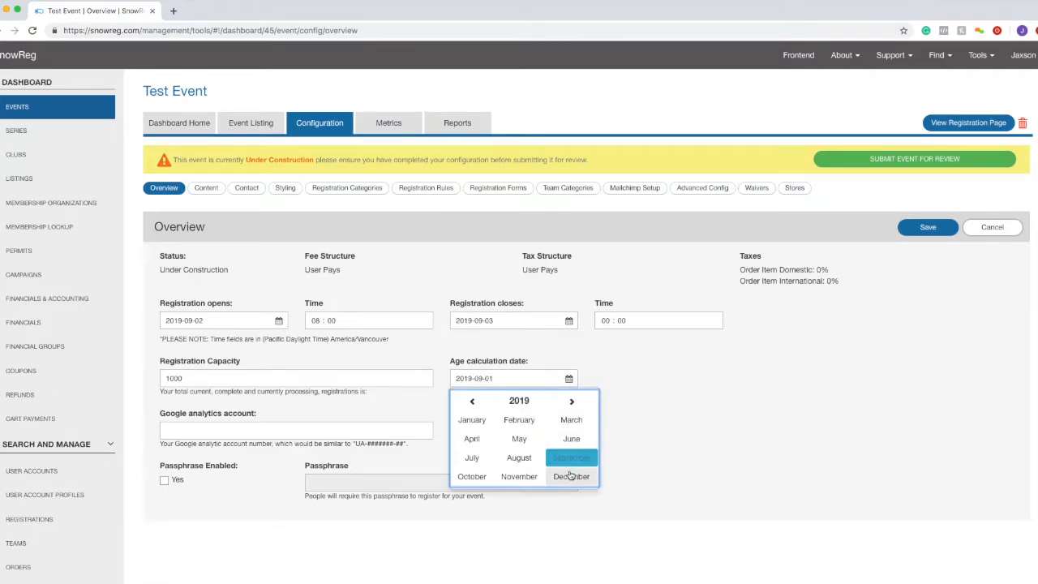
{"action": "left_click", "coordinate": [554, 353]}
{"action": "left_click", "coordinate": [568, 381]}
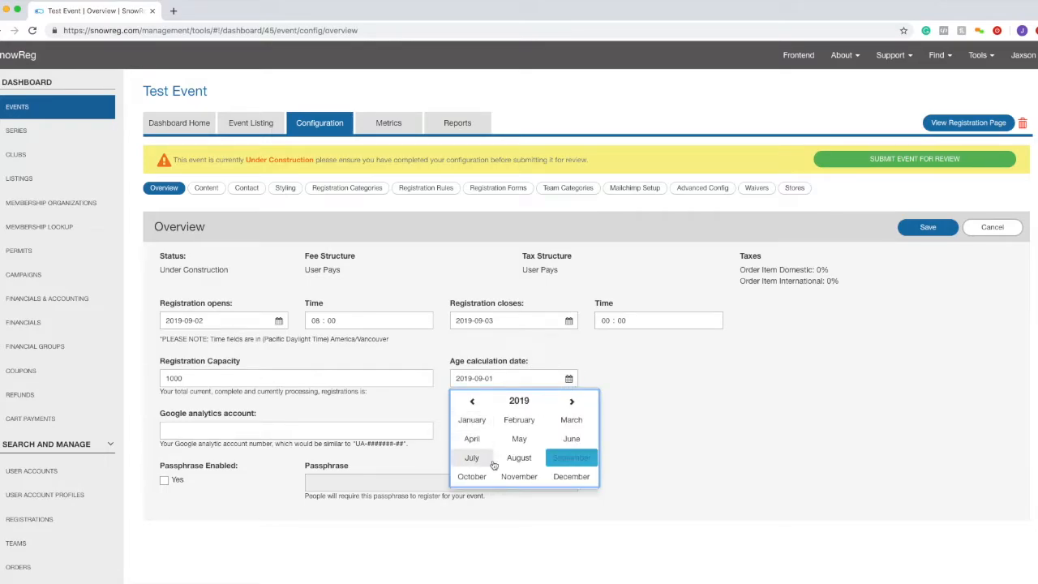
- Pick December 31, 2019 as the age calculation date and save
{"action": "left_click", "coordinate": [572, 400]}
{"action": "left_click", "coordinate": [572, 401]}
{"action": "left_click", "coordinate": [472, 400]}
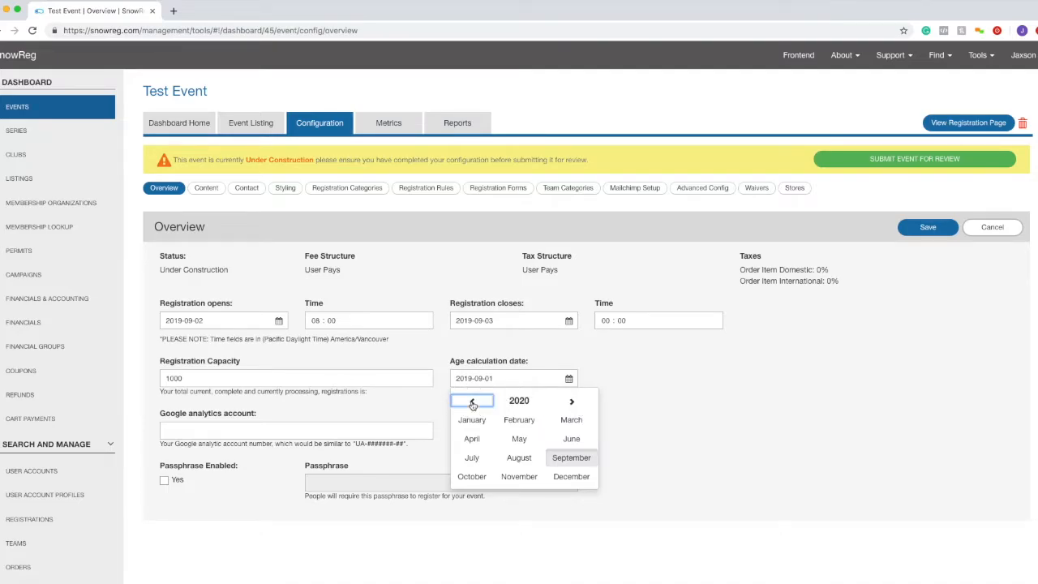
{"action": "left_click", "coordinate": [472, 400]}
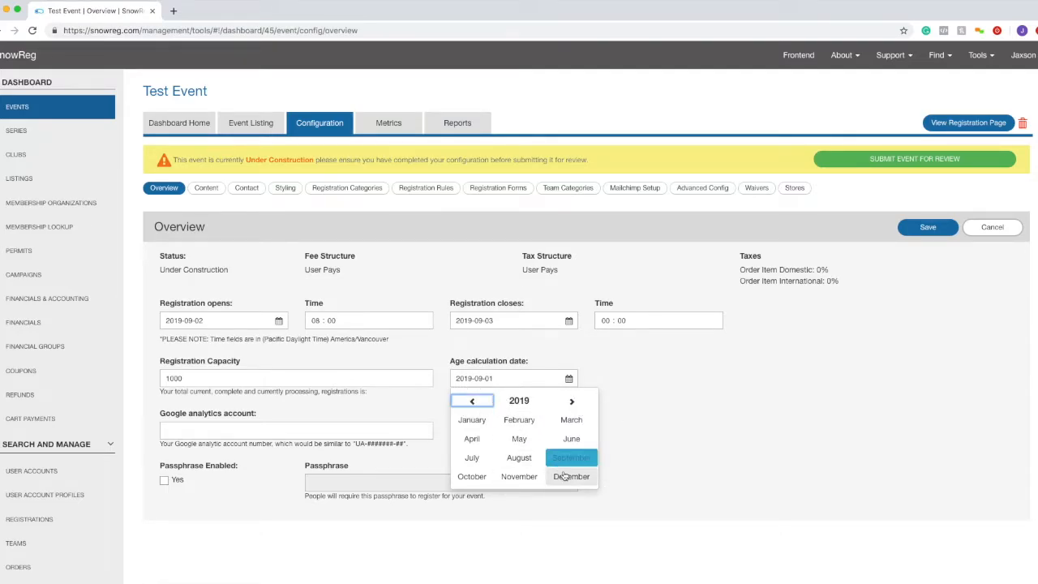
{"action": "left_click", "coordinate": [565, 476]}
{"action": "left_click", "coordinate": [565, 476]}
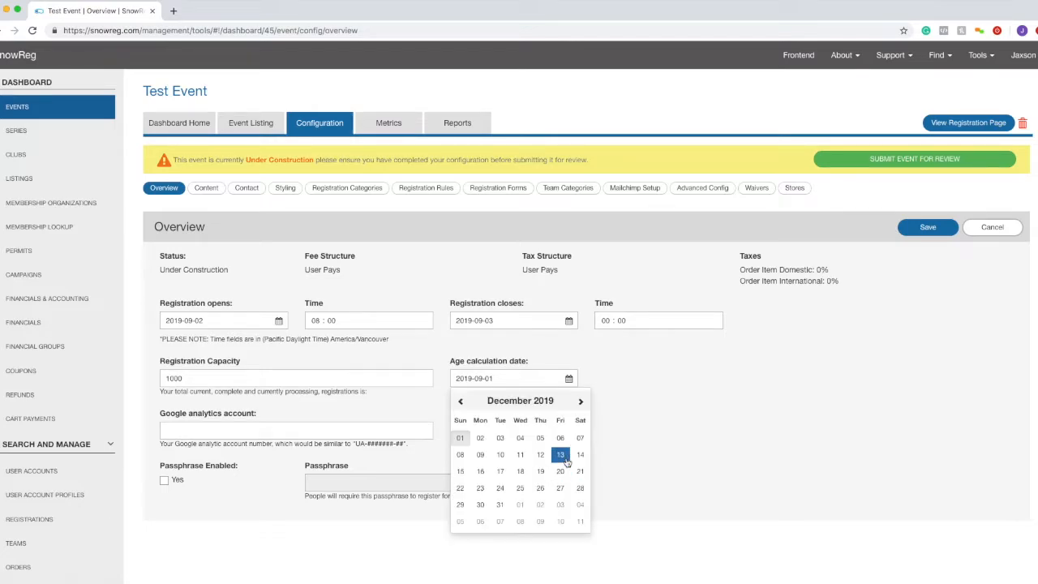
{"action": "left_click", "coordinate": [501, 505]}
{"action": "left_click", "coordinate": [909, 228]}
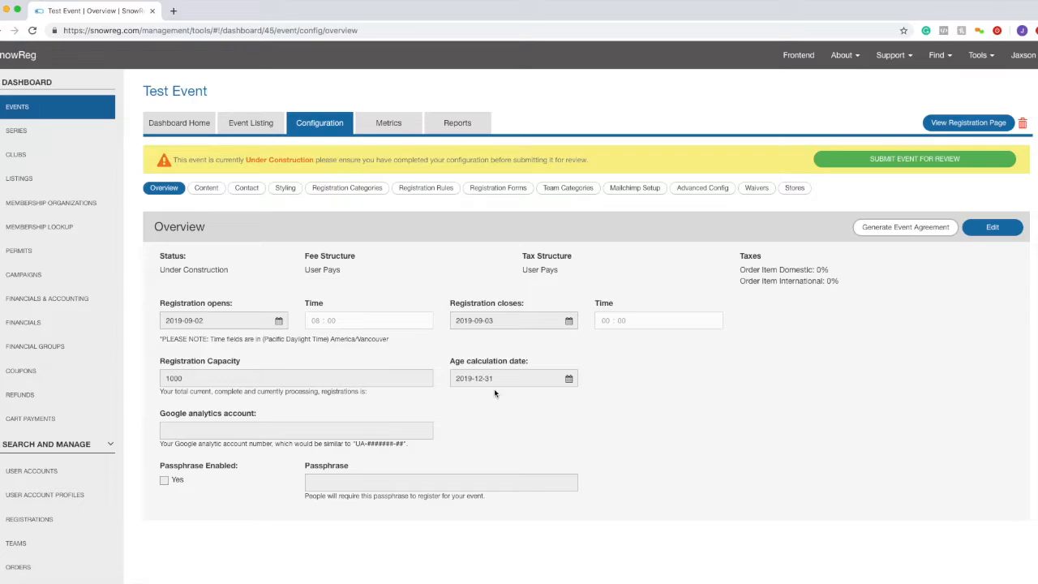
- Confirm the age calculation date reads 2019-12-31 and passphrase is not enabled
{"action": "left_click_drag", "start_coordinate": [493, 379], "coordinate": [450, 384]}
{"action": "left_click_drag", "start_coordinate": [446, 355], "coordinate": [542, 362]}
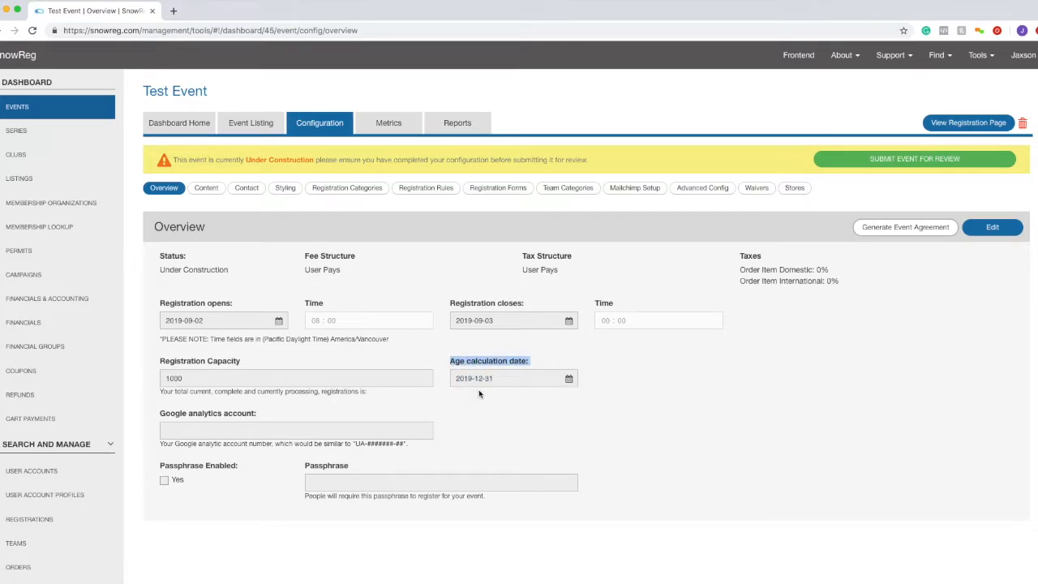
{"action": "left_click_drag", "start_coordinate": [132, 470], "coordinate": [237, 465]}
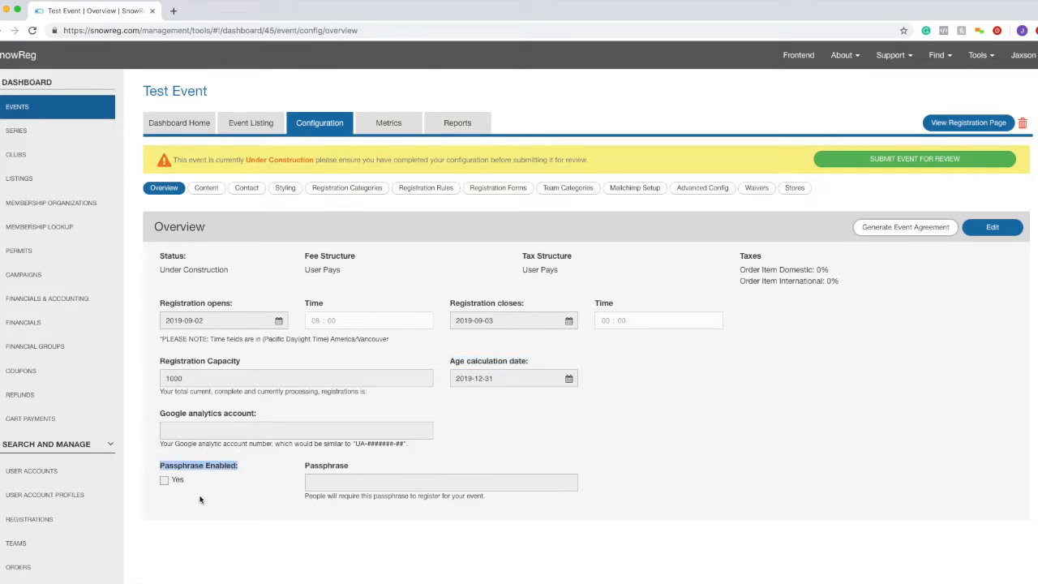
{"action": "left_click_drag", "start_coordinate": [357, 466], "coordinate": [154, 467]}
{"action": "left_click", "coordinate": [154, 467]}
{"action": "left_click", "coordinate": [999, 226]}
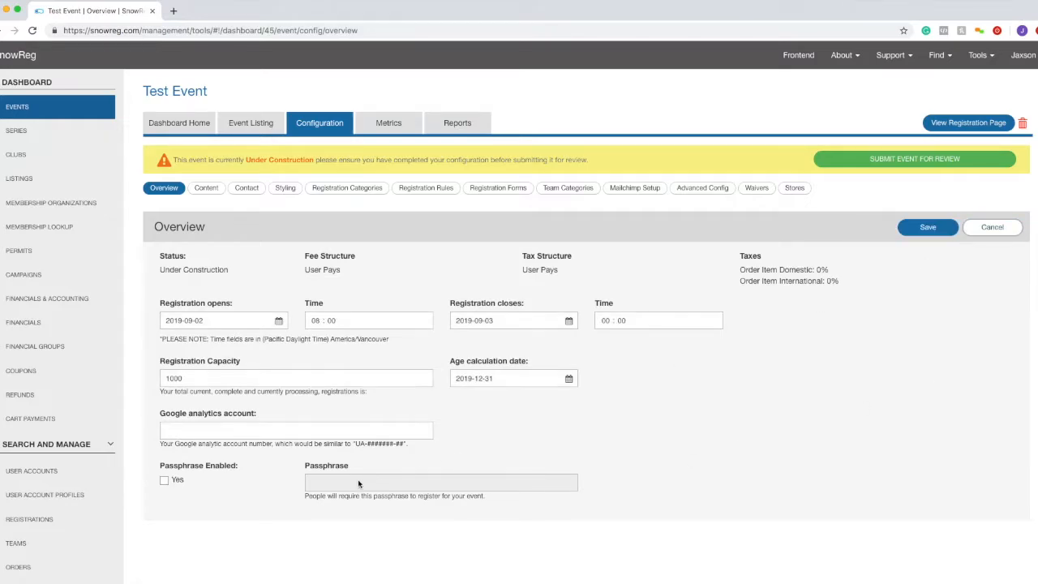
{"action": "left_click", "coordinate": [163, 480]}
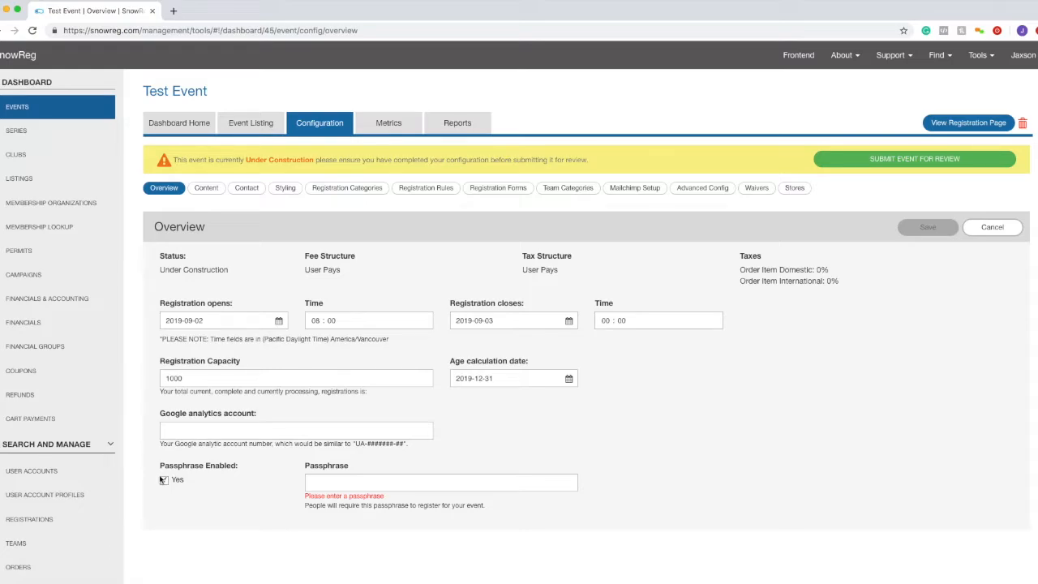
{"action": "left_click", "coordinate": [406, 481]}
{"action": "mouse_move", "coordinate": [210, 91]}
{"action": "left_mouse_down"}
{"action": "mouse_move", "coordinate": [140, 92]}
{"action": "mouse_move", "coordinate": [213, 95]}
{"action": "left_mouse_up"}
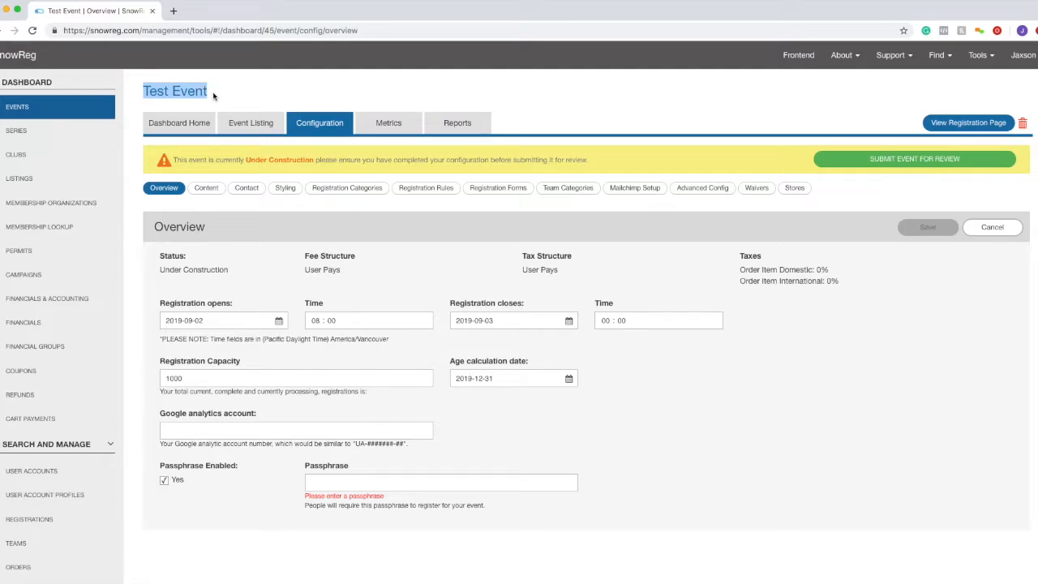
{"action": "left_click", "coordinate": [167, 480]}
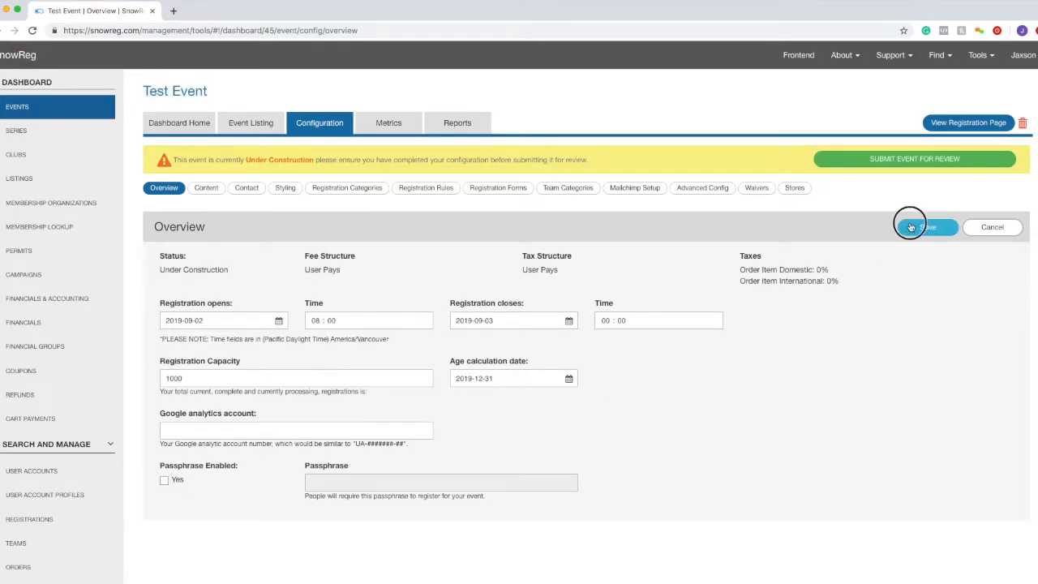
{"action": "left_click", "coordinate": [921, 228]}
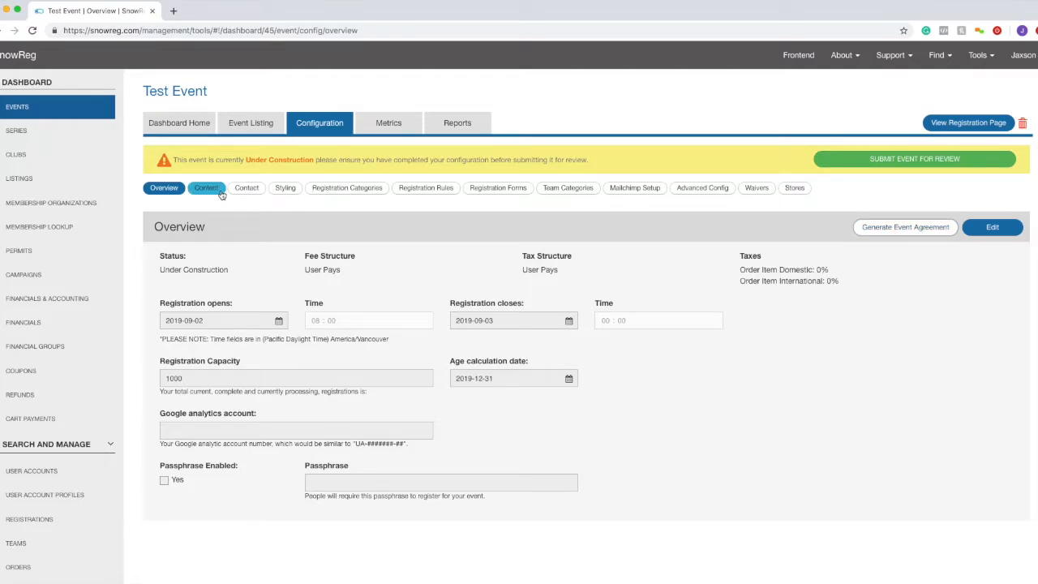
{"action": "scroll", "coordinate": [334, 293], "scroll_direction": "down", "scroll_amount": 1}
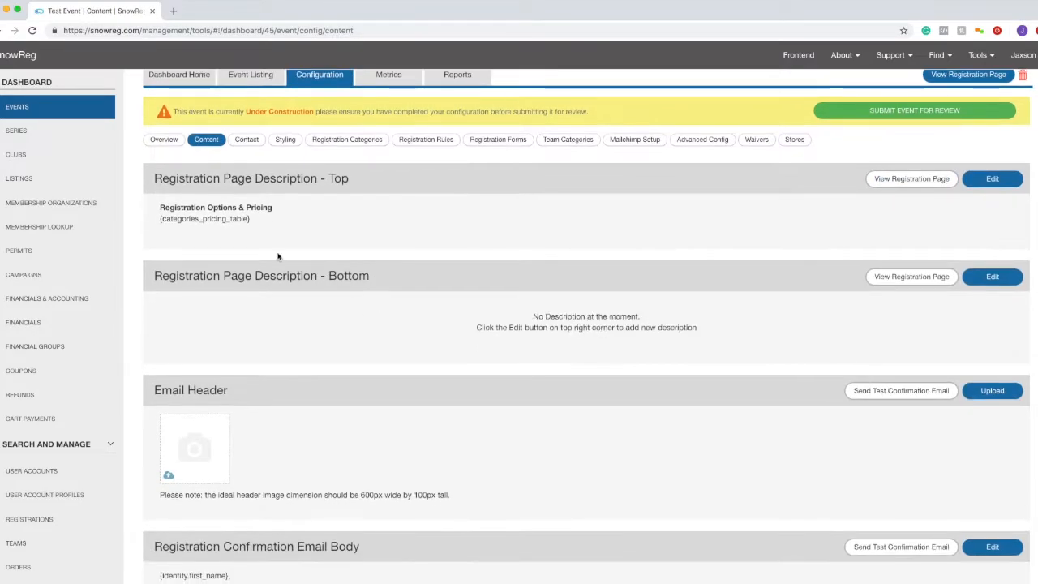
{"action": "left_click_drag", "start_coordinate": [153, 175], "coordinate": [363, 182]}
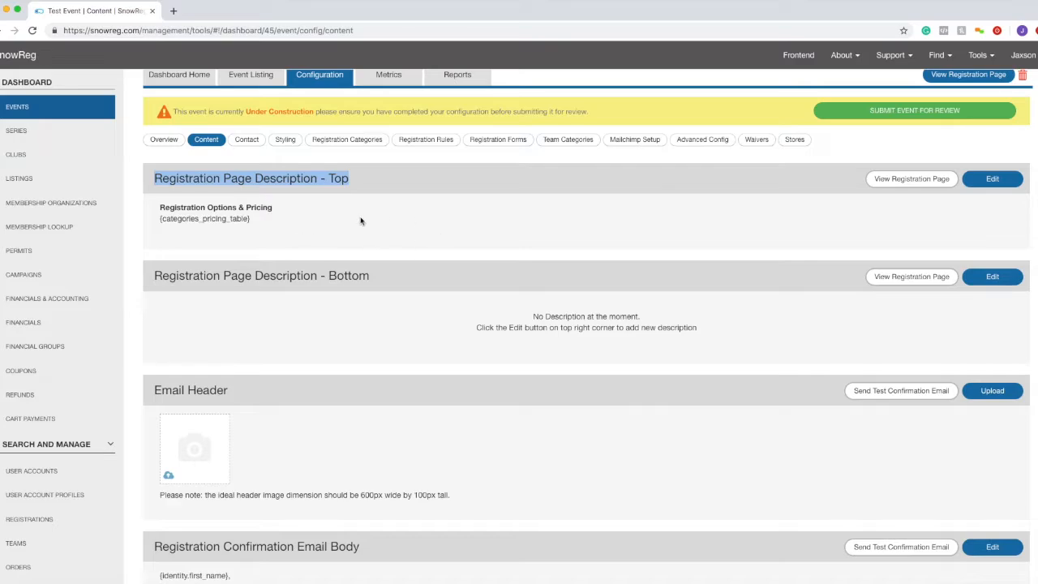
{"action": "left_click", "coordinate": [320, 291]}
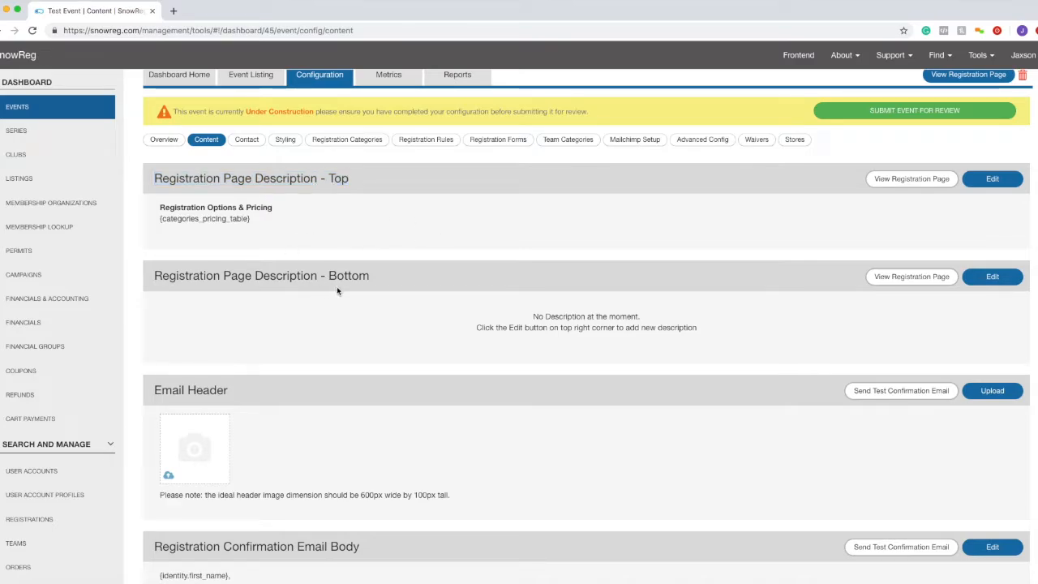
{"action": "left_click", "coordinate": [896, 180]}
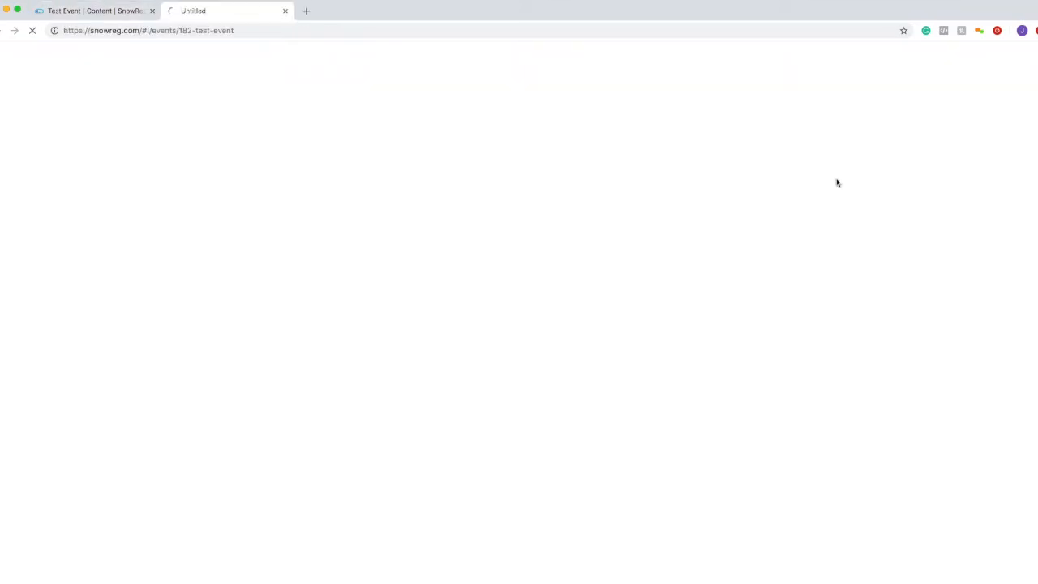
{"action": "left_click", "coordinate": [112, 15]}
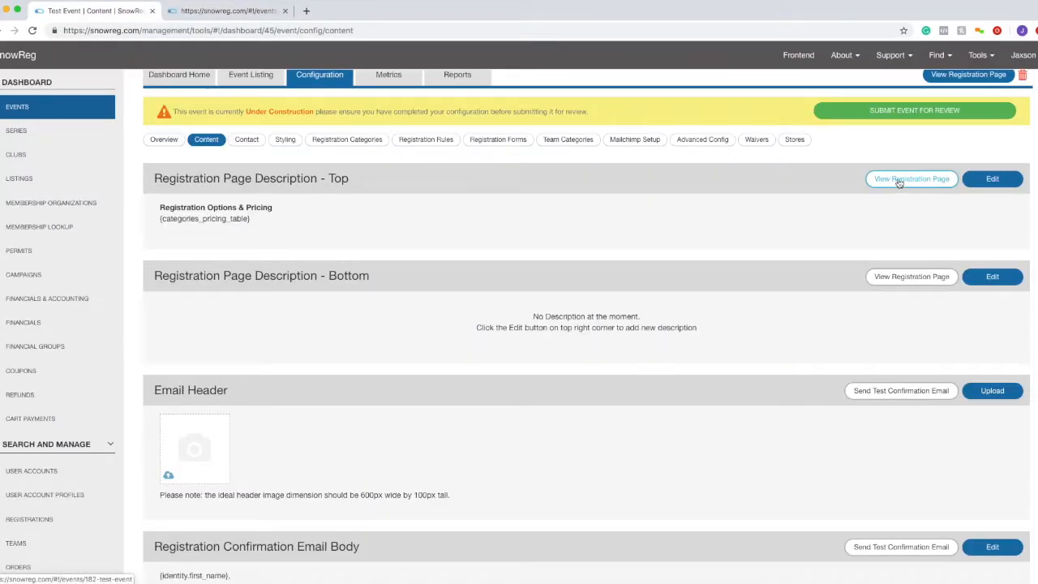
{"action": "left_click", "coordinate": [209, 9]}
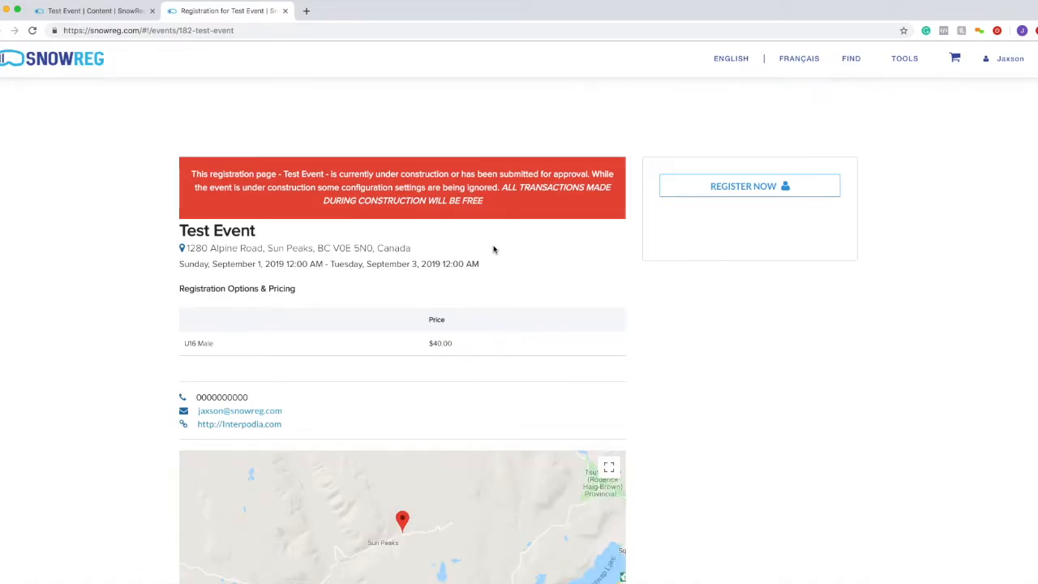
{"action": "scroll", "coordinate": [494, 248], "scroll_direction": "down", "scroll_amount": 3}
{"action": "scroll", "coordinate": [494, 249], "scroll_direction": "up", "scroll_amount": 2}
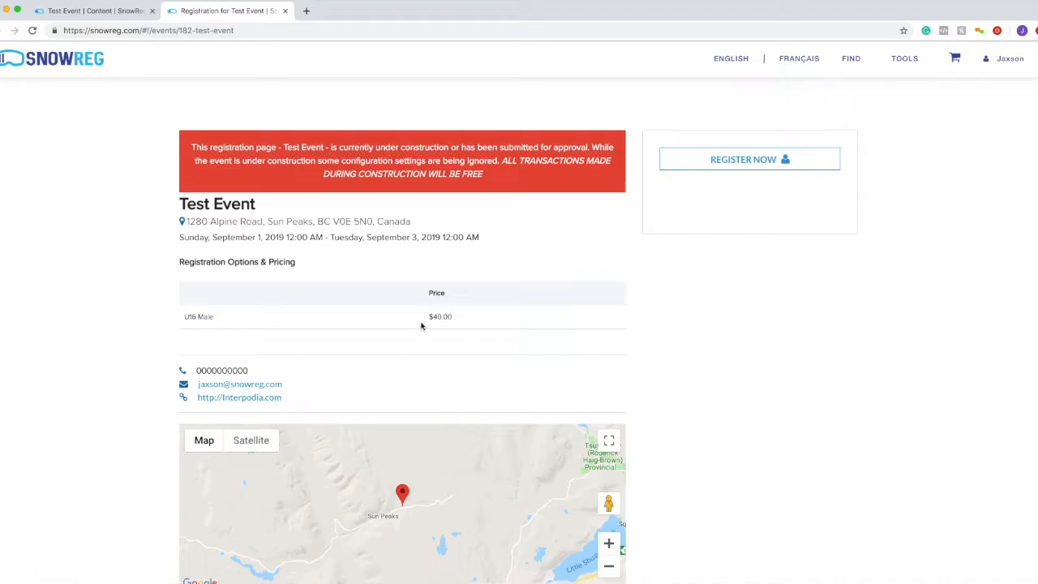
{"action": "scroll", "coordinate": [422, 327], "scroll_direction": "down", "scroll_amount": 1}
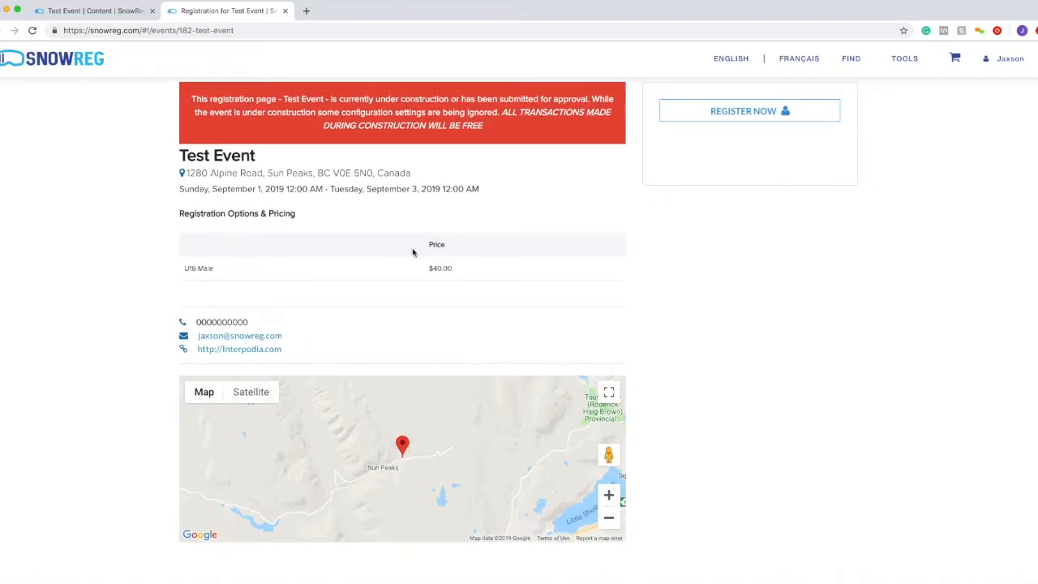
{"action": "scroll", "coordinate": [414, 252], "scroll_direction": "up", "scroll_amount": 1}
{"action": "scroll", "coordinate": [415, 252], "scroll_direction": "up", "scroll_amount": 1}
{"action": "left_click_drag", "start_coordinate": [180, 231], "coordinate": [256, 228]}
{"action": "left_click_drag", "start_coordinate": [182, 249], "coordinate": [276, 264]}
{"action": "left_click", "coordinate": [180, 269]}
{"action": "left_click_drag", "start_coordinate": [179, 268], "coordinate": [484, 267]}
{"action": "left_click_drag", "start_coordinate": [180, 288], "coordinate": [358, 287]}
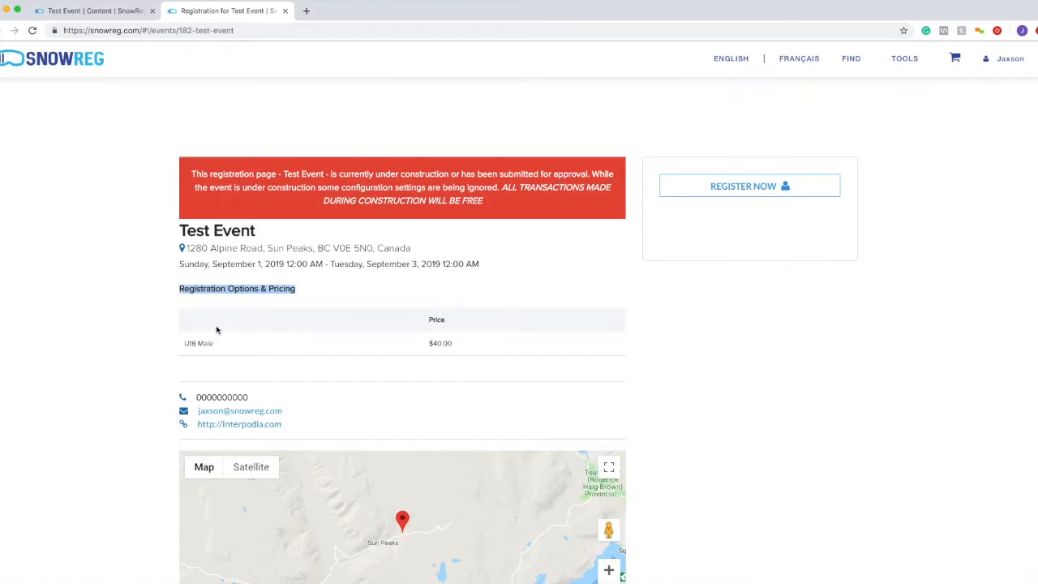
{"action": "left_click_drag", "start_coordinate": [176, 394], "coordinate": [336, 419]}
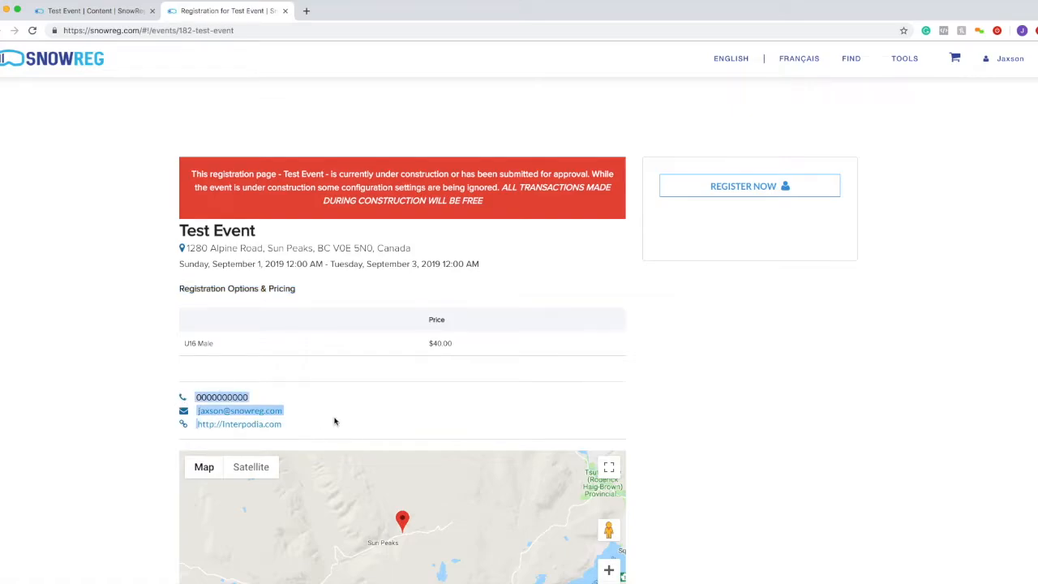
{"action": "left_click", "coordinate": [336, 419]}
{"action": "scroll", "coordinate": [353, 412], "scroll_direction": "down", "scroll_amount": 3}
{"action": "scroll", "coordinate": [354, 412], "scroll_direction": "down", "scroll_amount": 1}
{"action": "scroll", "coordinate": [737, 241], "scroll_direction": "up", "scroll_amount": 2}
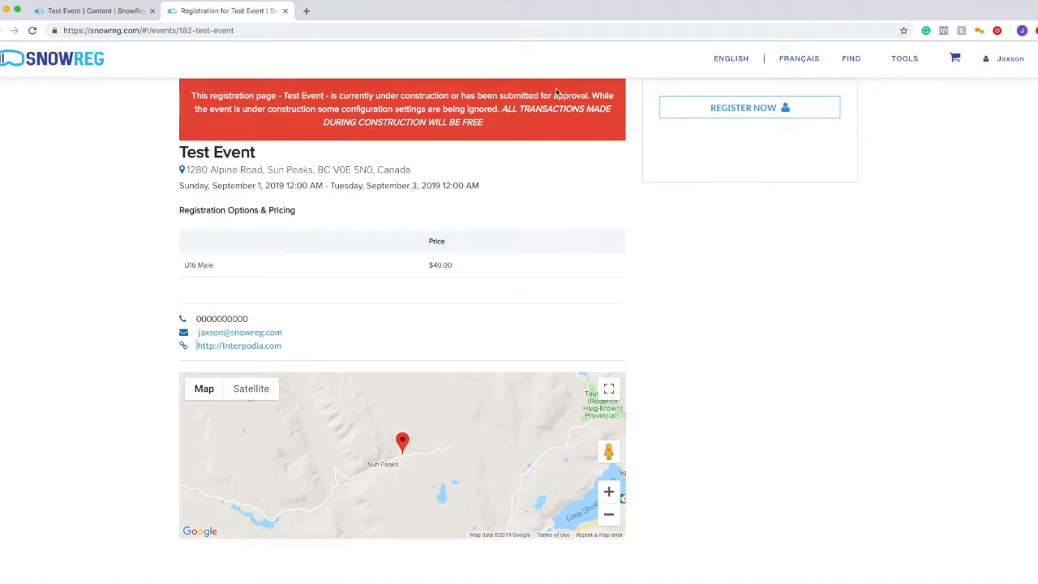
{"action": "scroll", "coordinate": [388, 243], "scroll_direction": "up", "scroll_amount": 1}
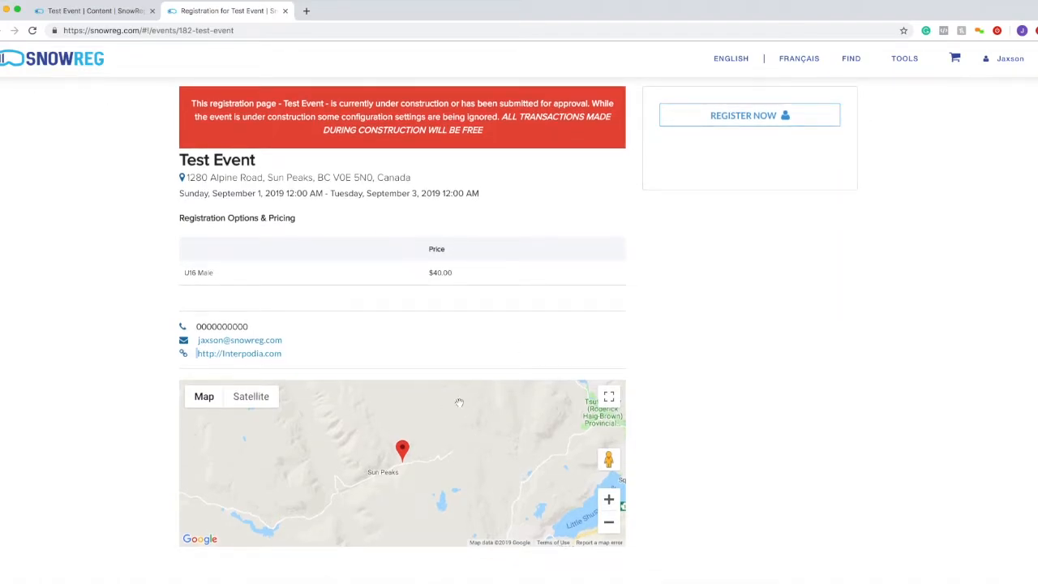
- Close the registration page, edit Registration Page Description - Top, and delete both lines
{"action": "left_click", "coordinate": [285, 13]}
{"action": "left_click", "coordinate": [1004, 178]}
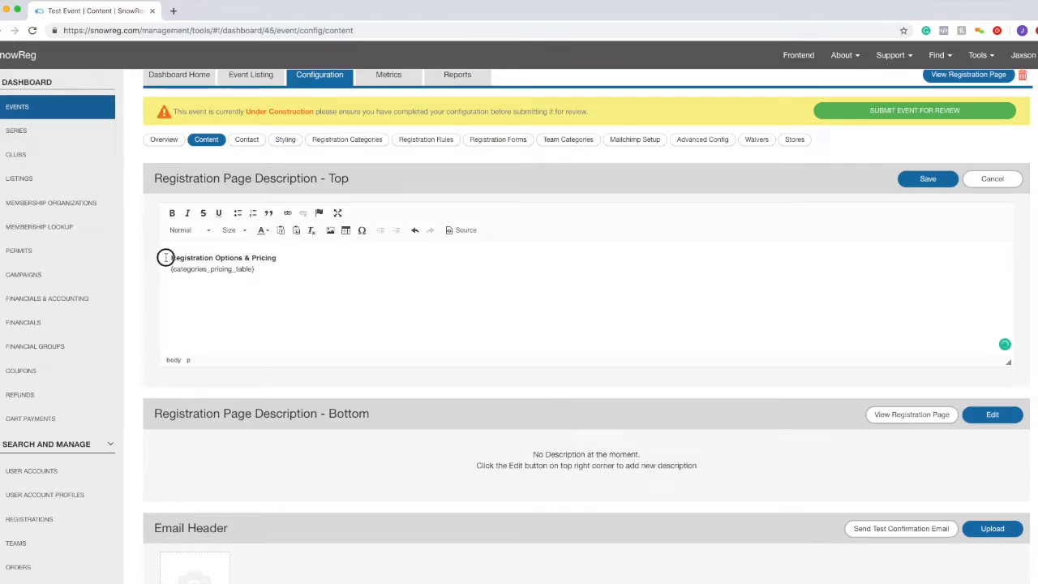
{"action": "left_click_drag", "start_coordinate": [163, 257], "coordinate": [354, 285]}
{"action": "scroll", "coordinate": [359, 284], "scroll_direction": "down", "scroll_amount": 3}
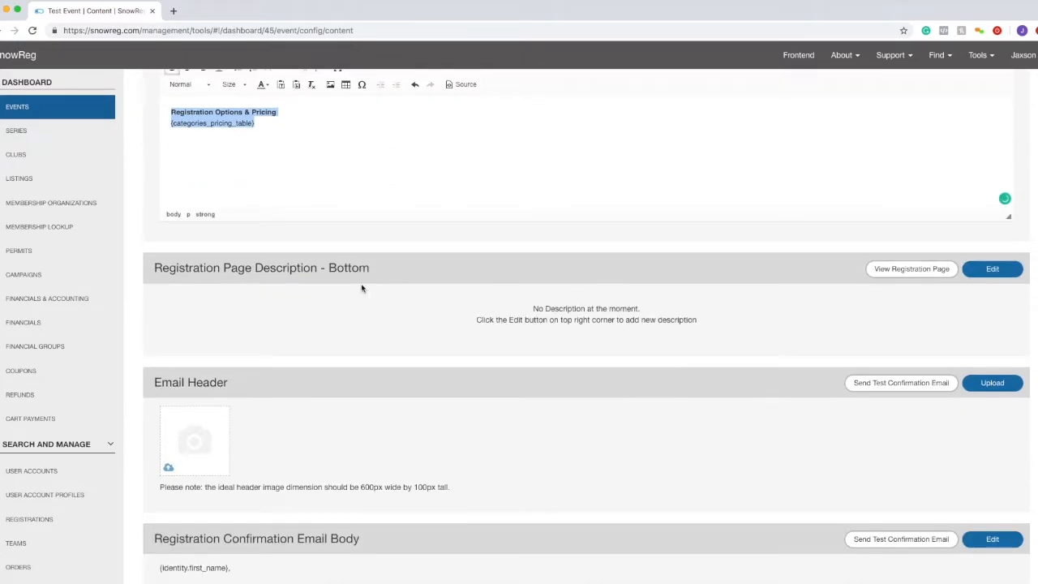
{"action": "left_click", "coordinate": [367, 165]}
{"action": "left_click_drag", "start_coordinate": [364, 166], "coordinate": [110, 88]}
{"action": "key", "text": "BackSpace"}
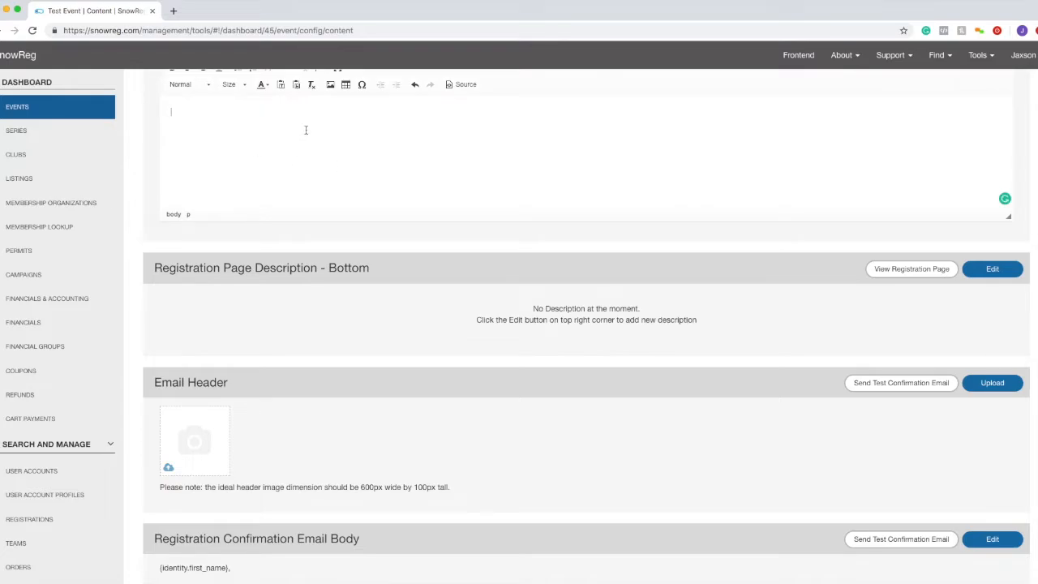
- Toggle the description's Source view and close Table settings without inserting a table
{"action": "scroll", "coordinate": [341, 170], "scroll_direction": "up", "scroll_amount": 3}
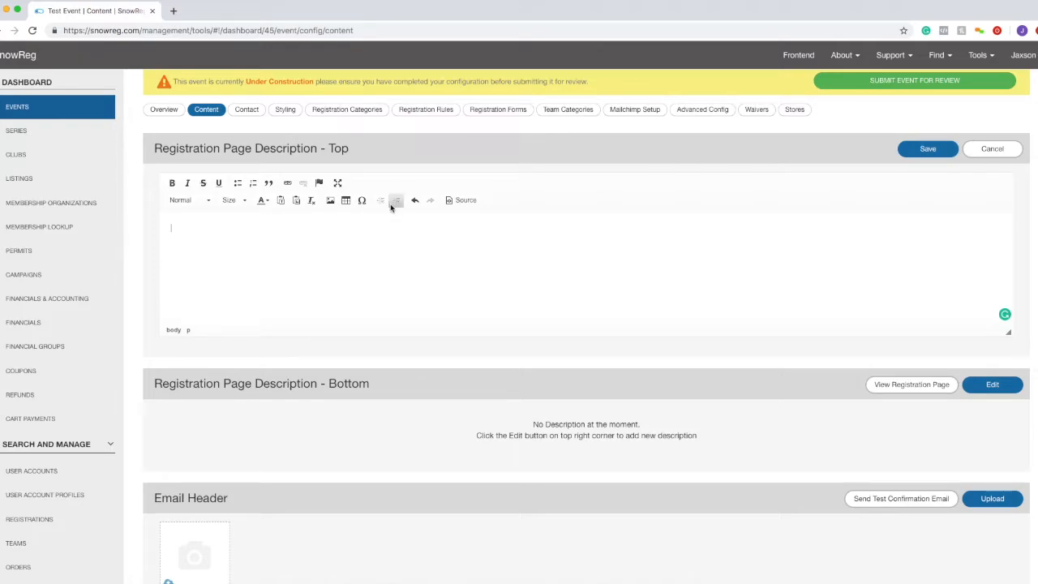
{"action": "left_click", "coordinate": [467, 202]}
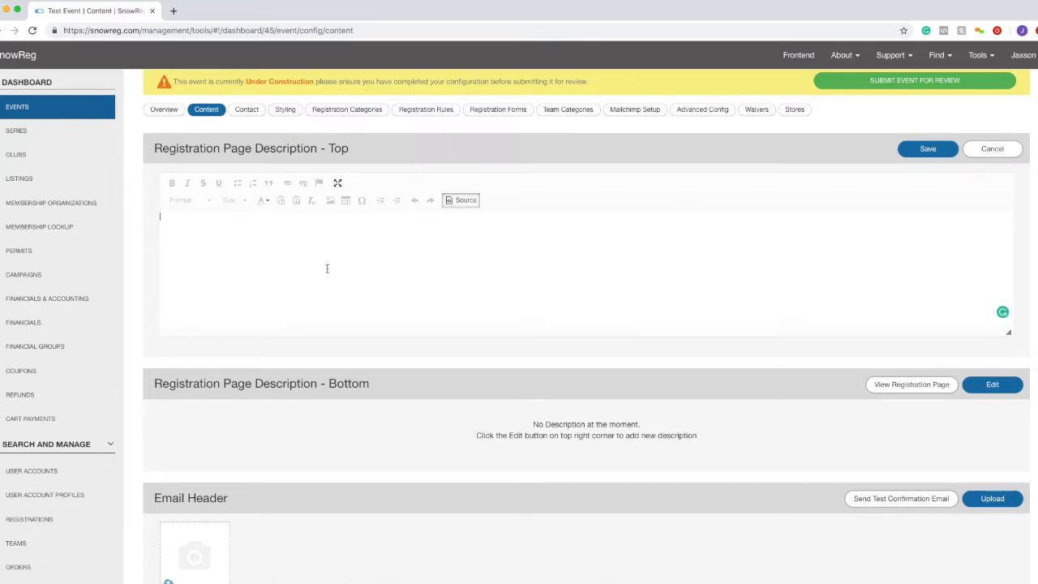
{"action": "left_click", "coordinate": [463, 202]}
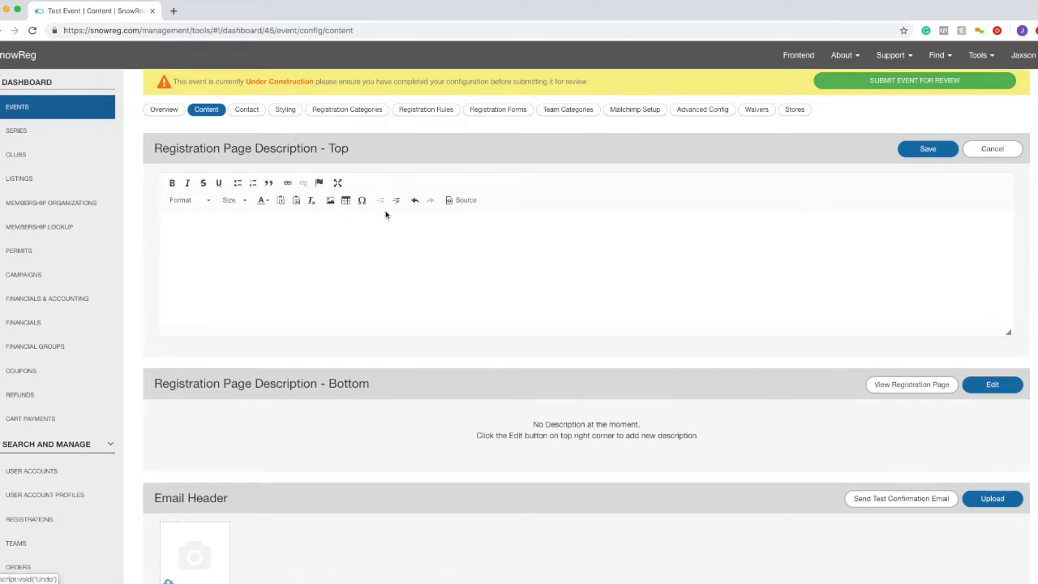
{"action": "left_click", "coordinate": [345, 205]}
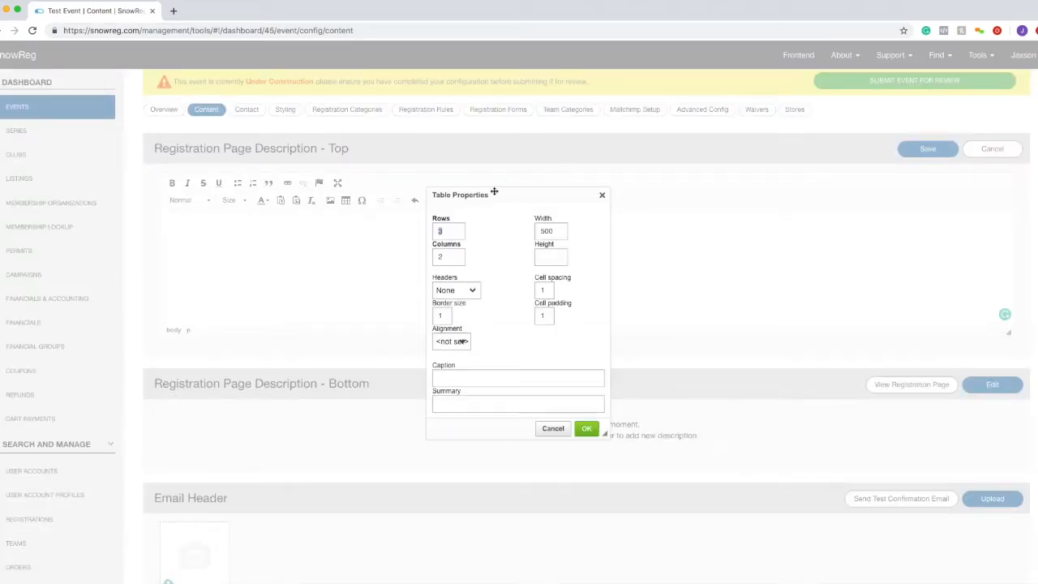
{"action": "left_click", "coordinate": [602, 195]}
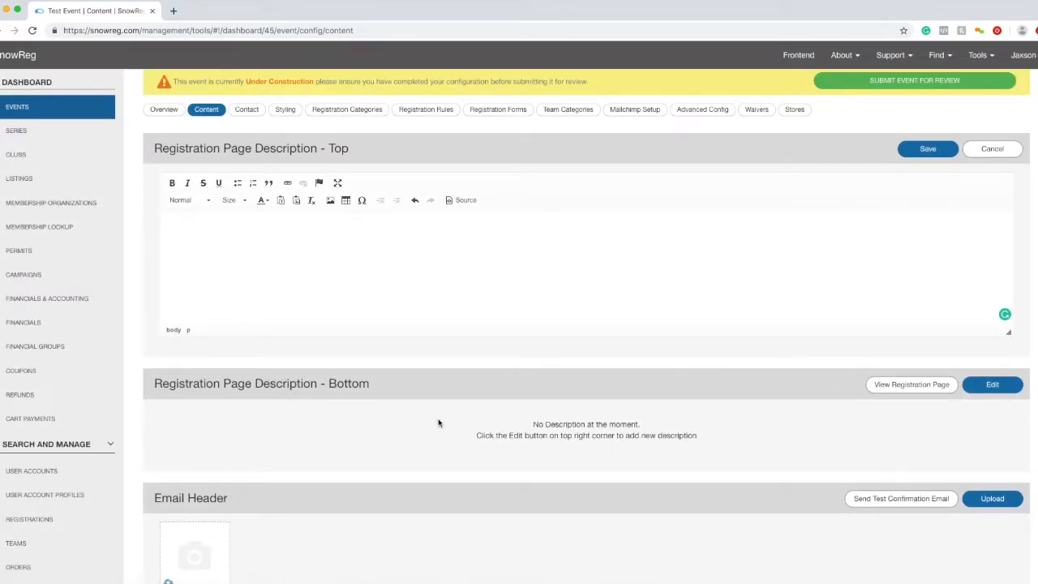
{"action": "scroll", "coordinate": [438, 423], "scroll_direction": "up", "scroll_amount": 3}
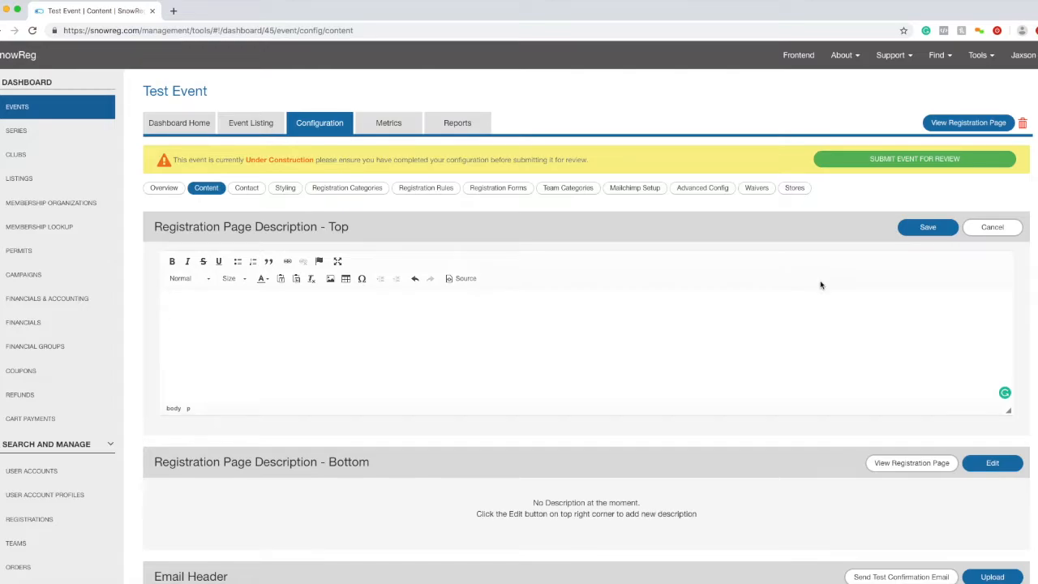
- Cancel the description edit and look over the restored top description lines
{"action": "left_click", "coordinate": [971, 230]}
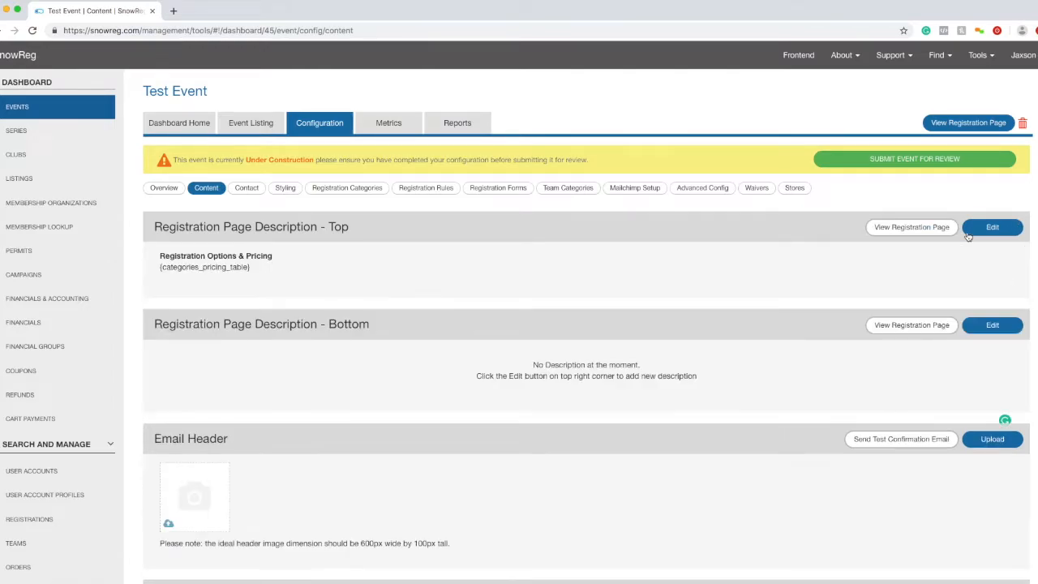
{"action": "scroll", "coordinate": [876, 269], "scroll_direction": "down", "scroll_amount": 1}
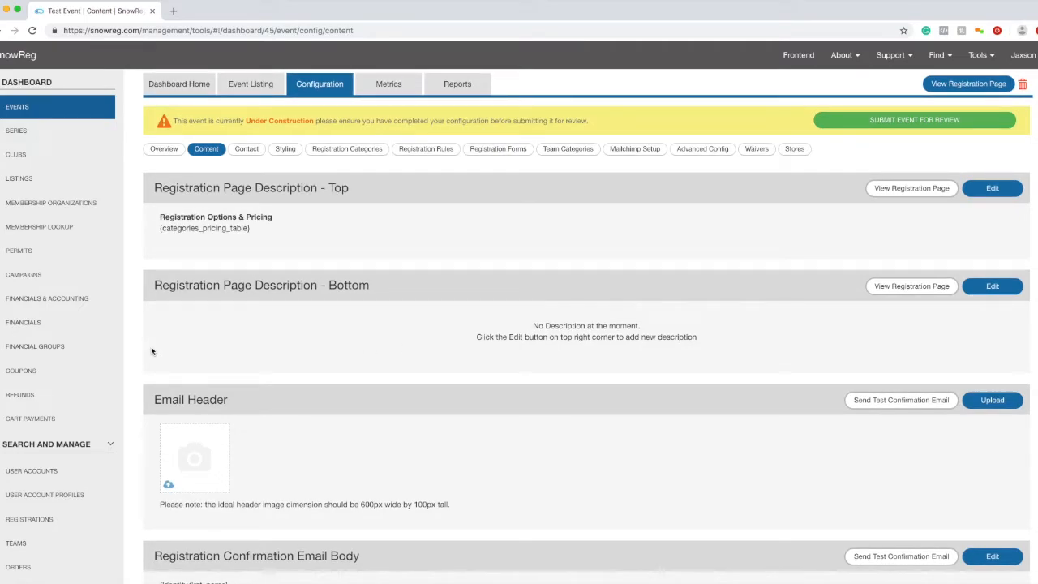
{"action": "scroll", "coordinate": [337, 327], "scroll_direction": "up", "scroll_amount": 1}
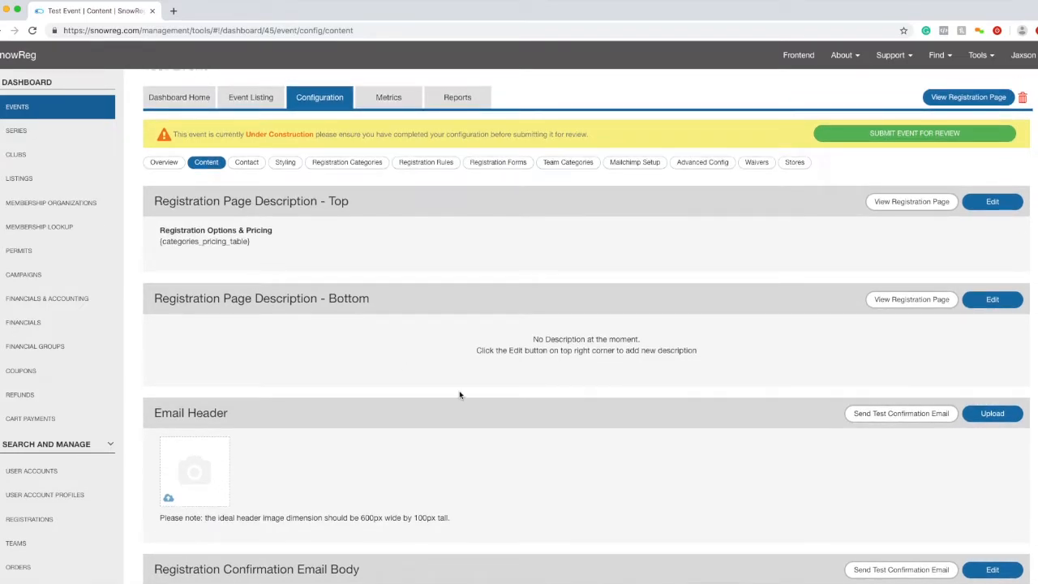
{"action": "left_click_drag", "start_coordinate": [164, 248], "coordinate": [160, 231]}
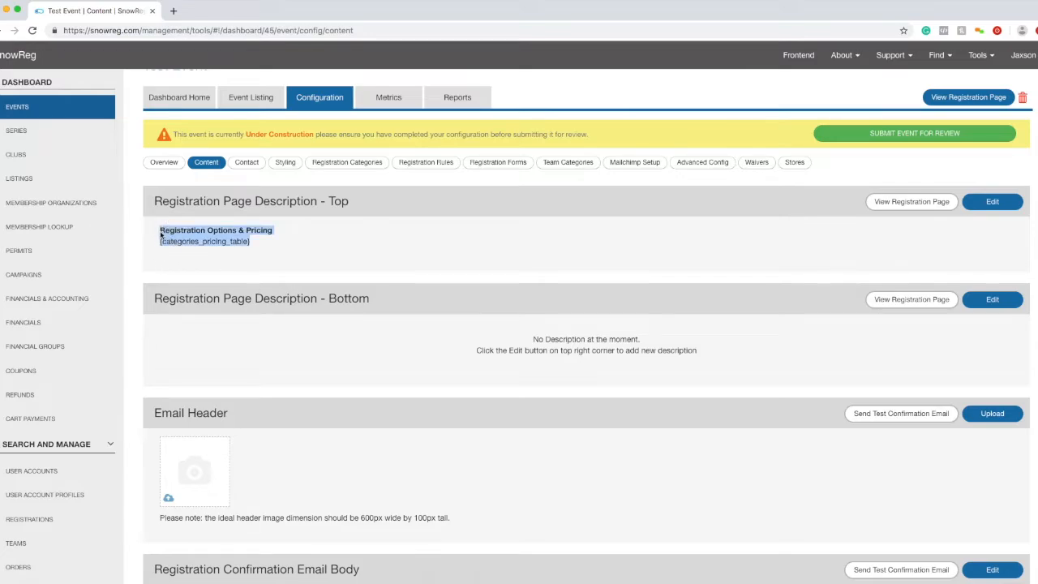
{"action": "scroll", "coordinate": [183, 473], "scroll_direction": "down", "scroll_amount": 1}
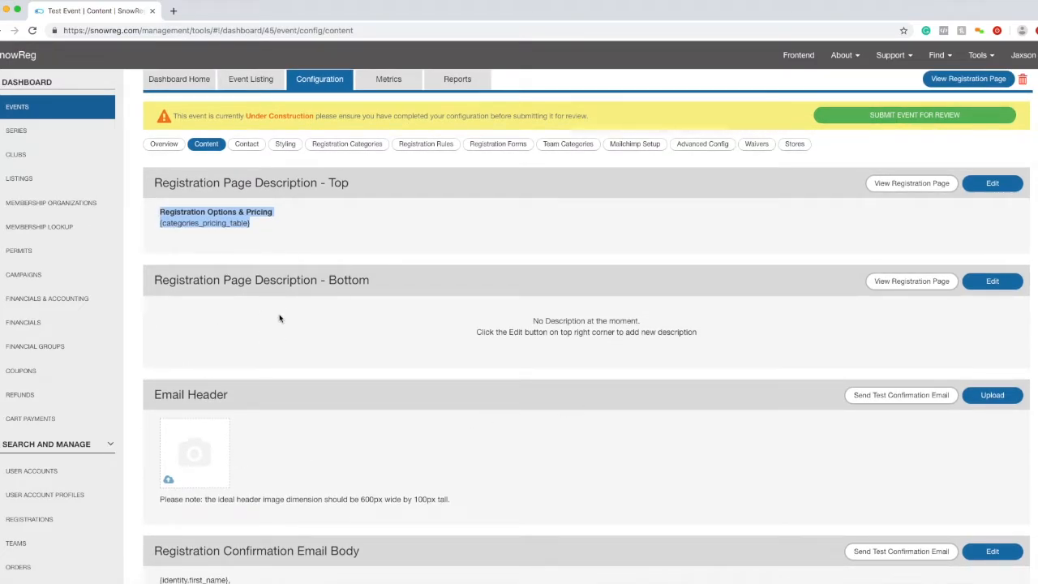
{"action": "left_click", "coordinate": [336, 297]}
{"action": "left_click_drag", "start_coordinate": [336, 254], "coordinate": [181, 203]}
- Review the Registration Page Description - Bottom and Email Header sections
{"action": "left_click_drag", "start_coordinate": [423, 287], "coordinate": [153, 280]}
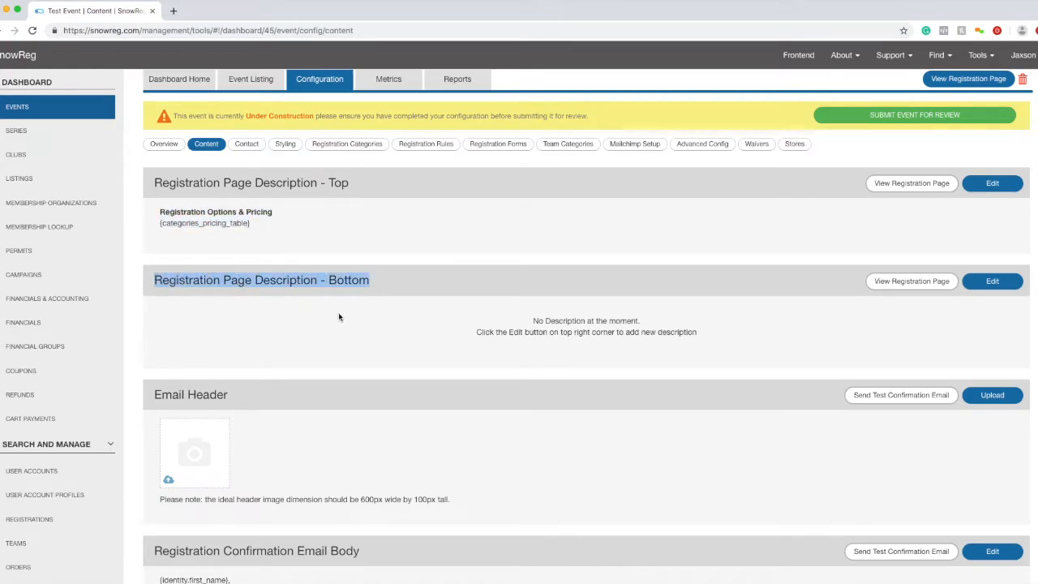
{"action": "scroll", "coordinate": [251, 389], "scroll_direction": "down", "scroll_amount": 1}
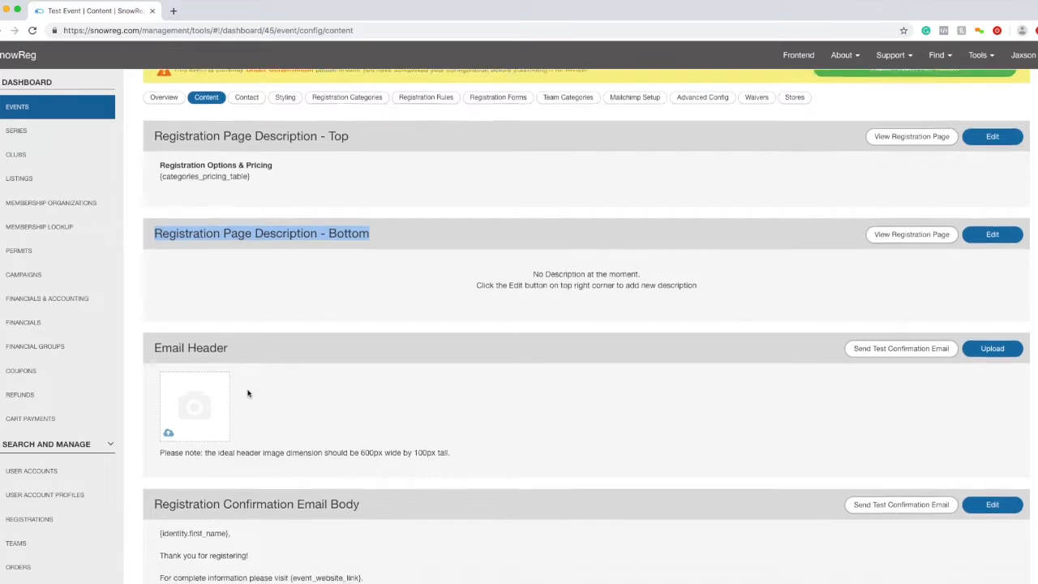
{"action": "left_click", "coordinate": [278, 319]}
{"action": "left_click_drag", "start_coordinate": [240, 341], "coordinate": [154, 339]}
{"action": "scroll", "coordinate": [438, 366], "scroll_direction": "down", "scroll_amount": 1}
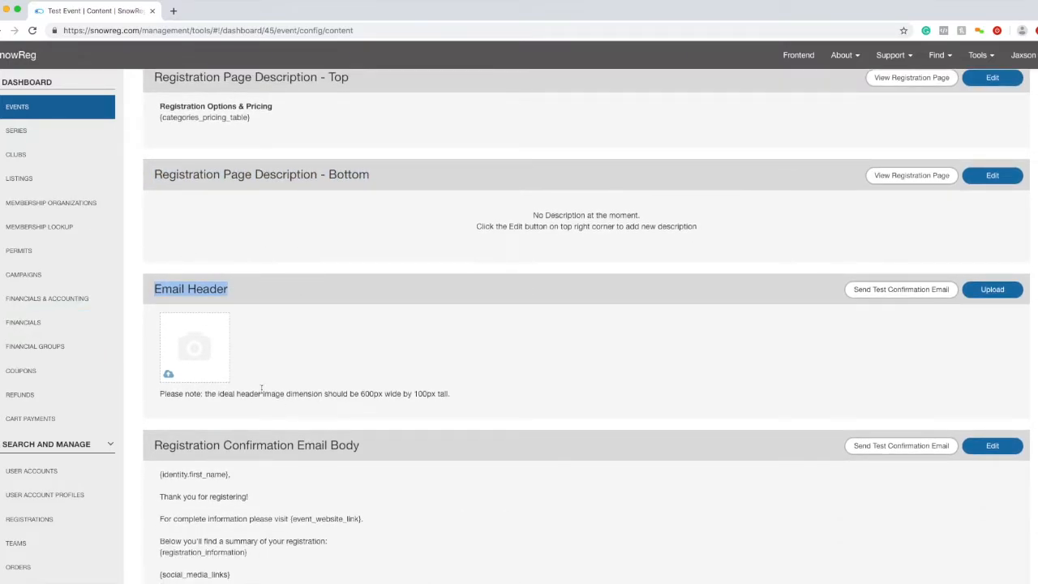
{"action": "scroll", "coordinate": [243, 373], "scroll_direction": "down", "scroll_amount": 3}
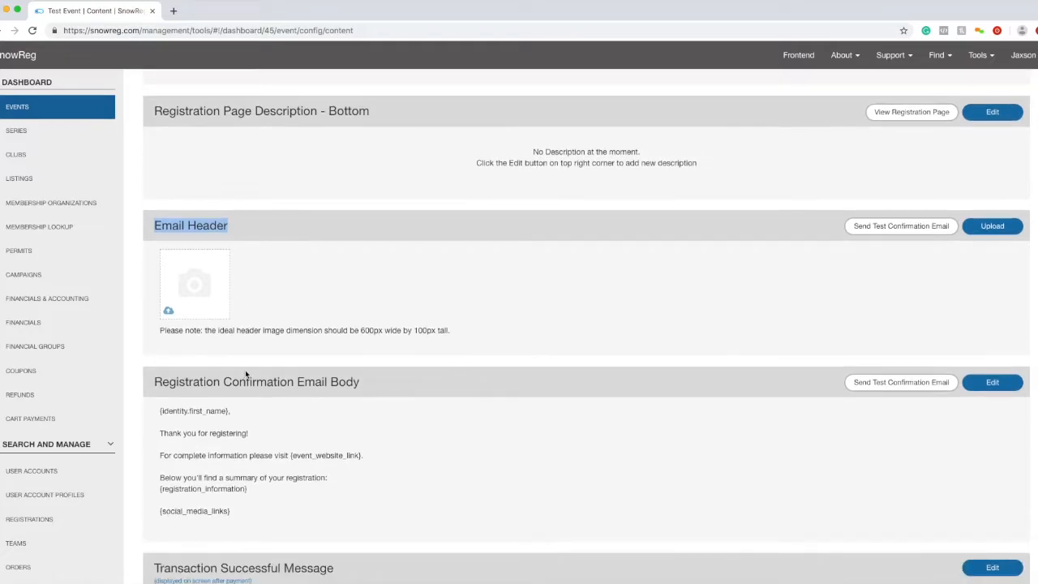
- Review the Registration Confirmation Email Body, then open Send Test Confirmation Email
{"action": "left_click_drag", "start_coordinate": [448, 247], "coordinate": [446, 268]}
{"action": "left_click", "coordinate": [445, 270]}
{"action": "left_click_drag", "start_coordinate": [359, 401], "coordinate": [219, 308]}
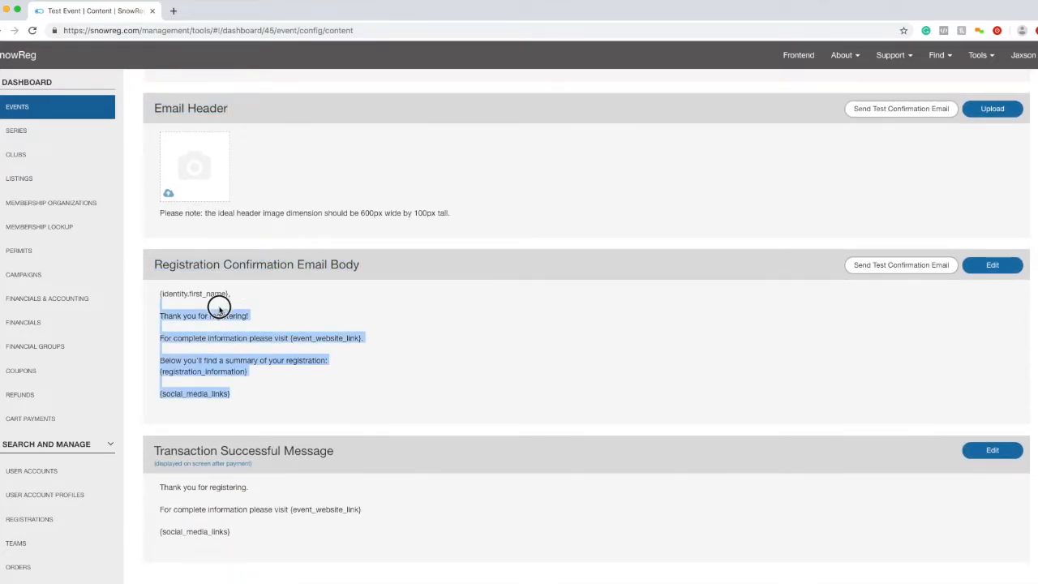
{"action": "left_click", "coordinate": [219, 309]}
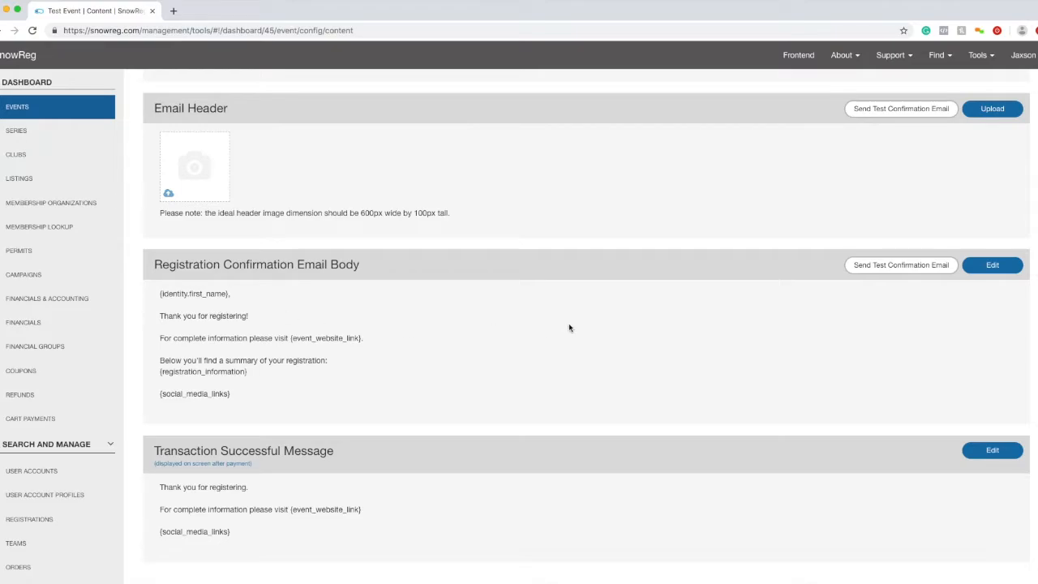
{"action": "left_click", "coordinate": [889, 271]}
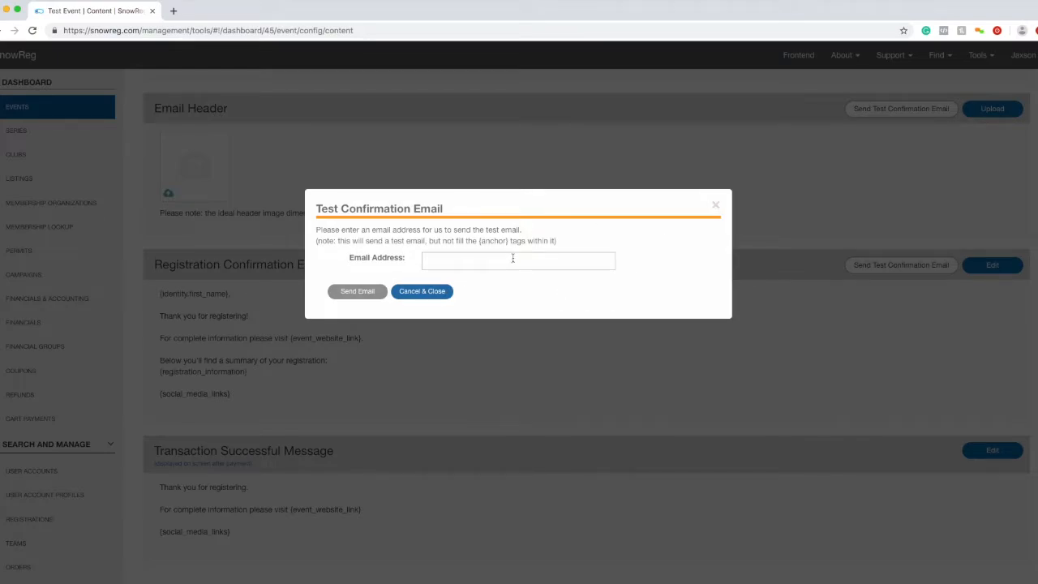
{"action": "mouse_move", "coordinate": [558, 241]}
{"action": "left_mouse_down"}
{"action": "mouse_move", "coordinate": [382, 241]}
{"action": "mouse_move", "coordinate": [551, 240]}
{"action": "left_mouse_up"}
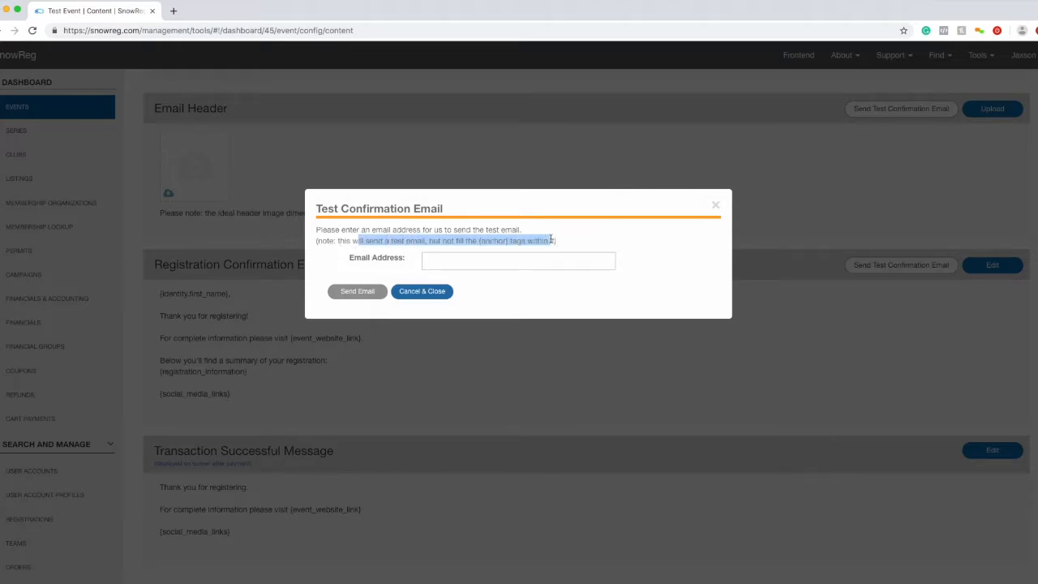
{"action": "left_click", "coordinate": [551, 240]}
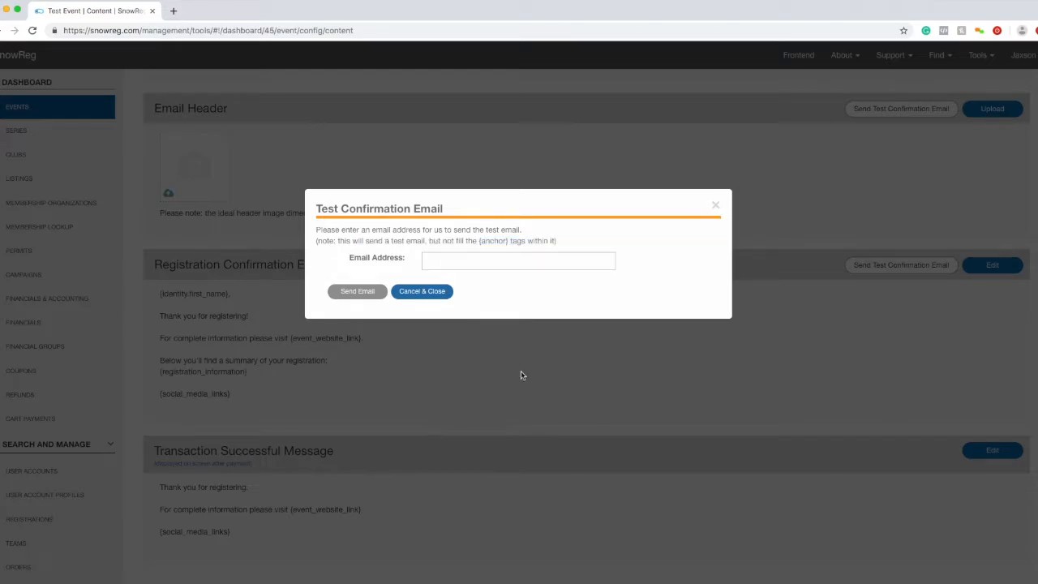
{"action": "left_click", "coordinate": [713, 205]}
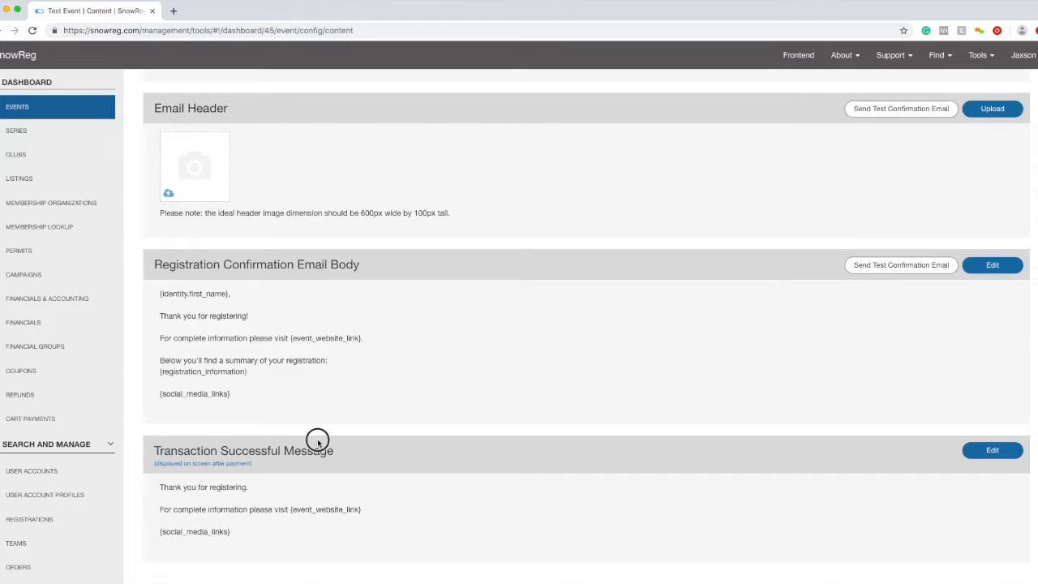
{"action": "triple_click", "coordinate": [343, 452]}
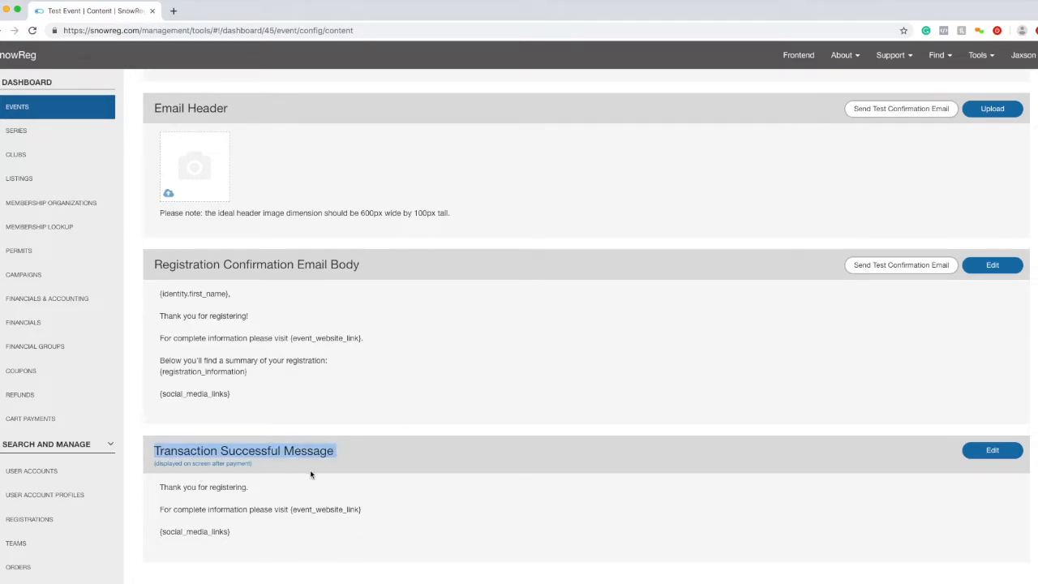
{"action": "scroll", "coordinate": [310, 472], "scroll_direction": "down", "scroll_amount": 1}
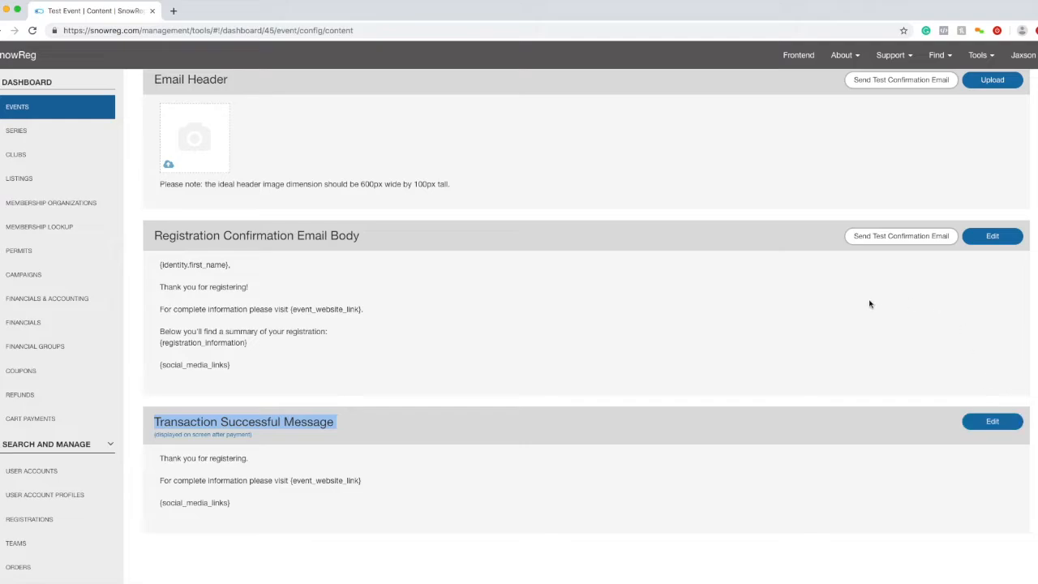
{"action": "scroll", "coordinate": [672, 377], "scroll_direction": "up", "scroll_amount": 2}
{"action": "scroll", "coordinate": [671, 377], "scroll_direction": "up", "scroll_amount": 6}
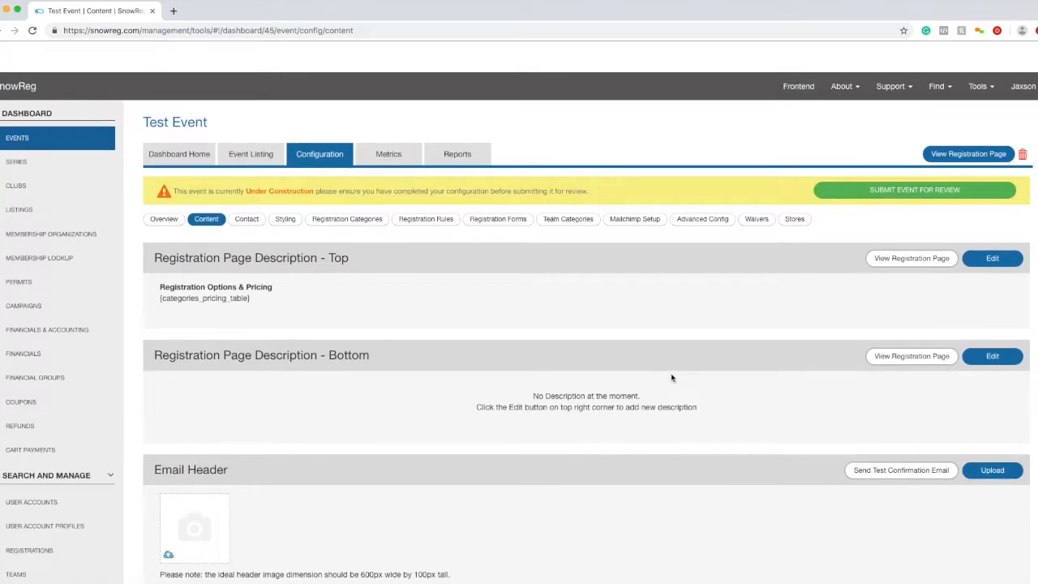
- Open Test Event's Styling sub-tab and look at the Change Theme Color section
{"action": "left_click", "coordinate": [282, 189]}
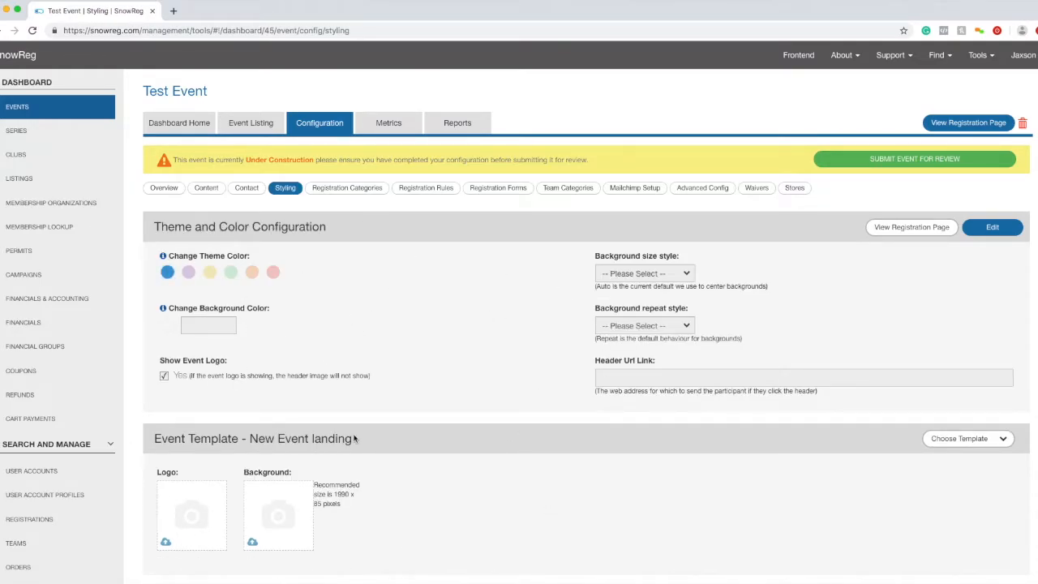
{"action": "left_click_drag", "start_coordinate": [172, 263], "coordinate": [254, 257]}
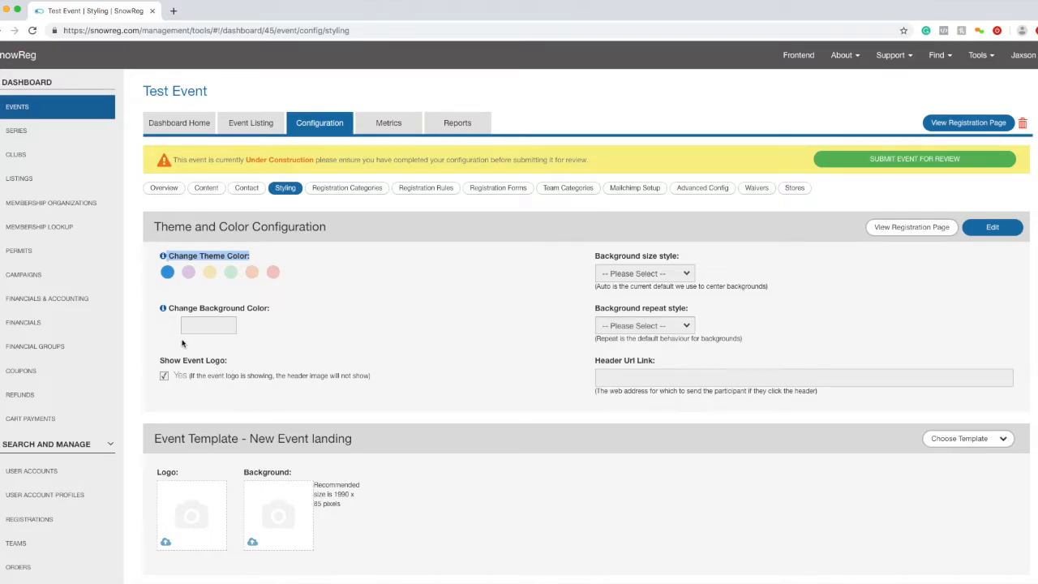
{"action": "scroll", "coordinate": [183, 344], "scroll_direction": "down", "scroll_amount": 2}
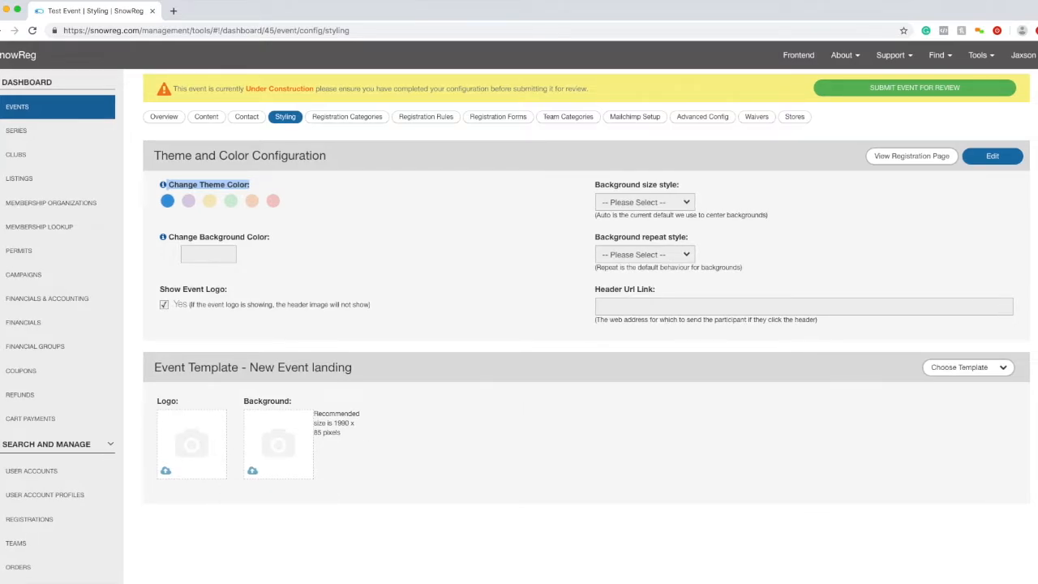
- Try the Legacy Layout Template, then set the event template back to New Event landing
{"action": "left_click", "coordinate": [1004, 367]}
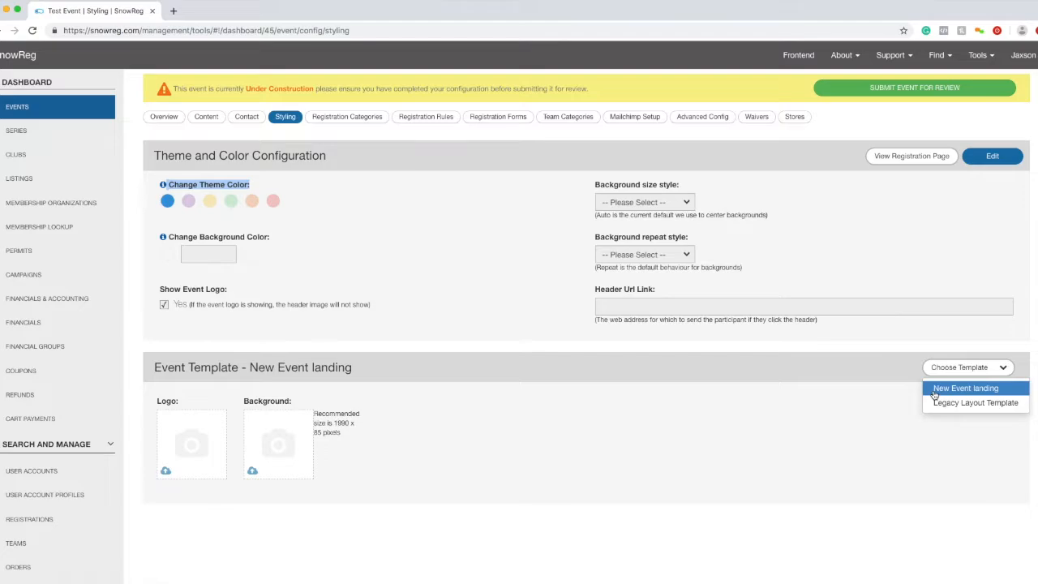
{"action": "left_click", "coordinate": [970, 408]}
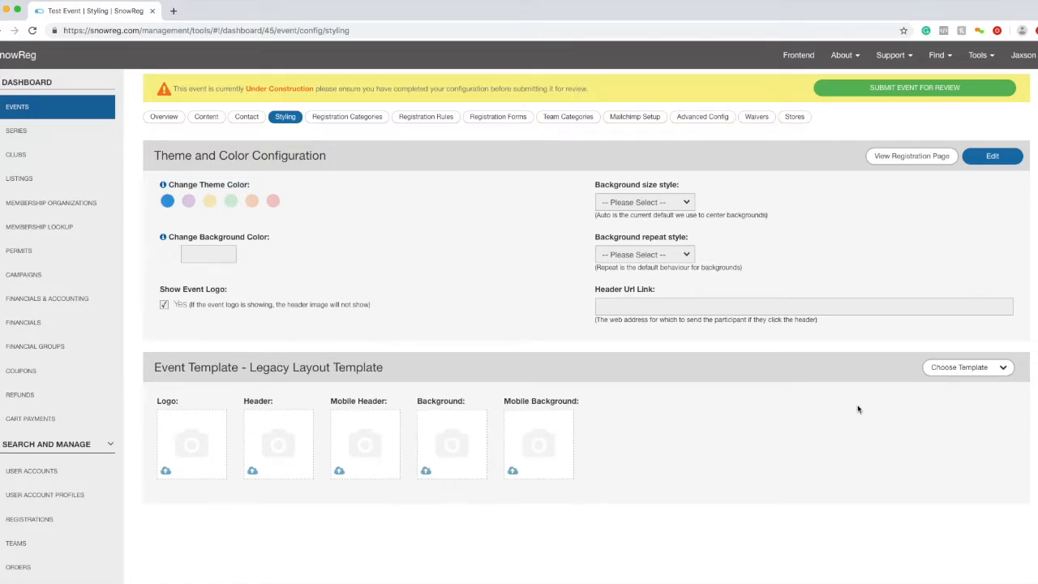
{"action": "left_click", "coordinate": [948, 368]}
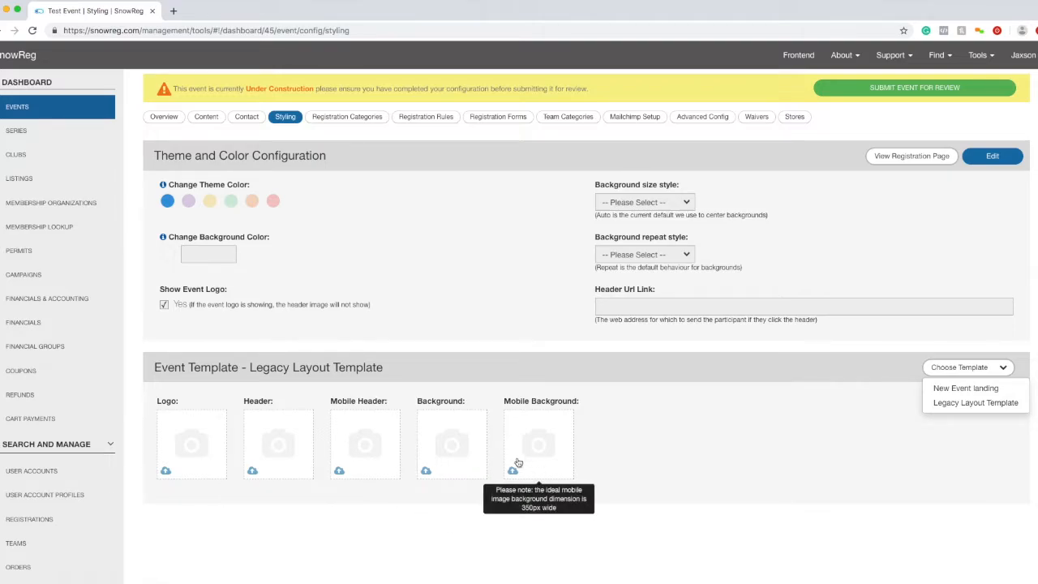
{"action": "left_click", "coordinate": [990, 395]}
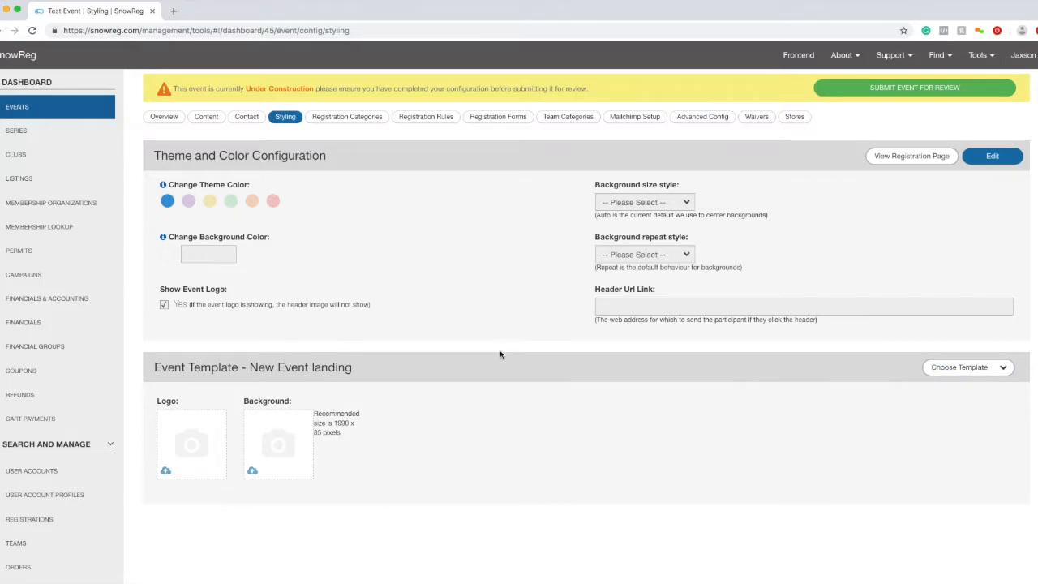
{"action": "left_click", "coordinate": [948, 370]}
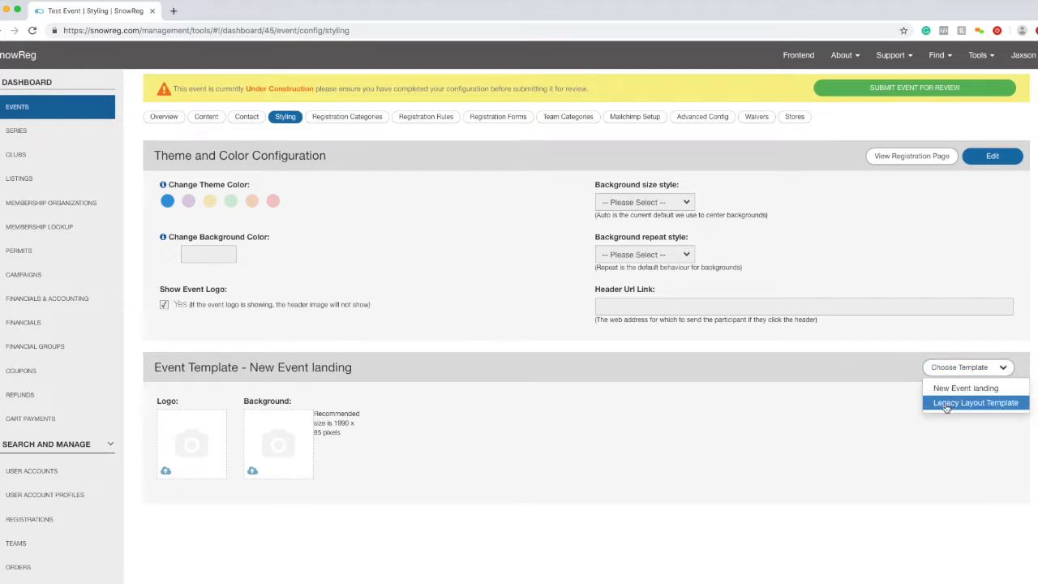
{"action": "left_click", "coordinate": [751, 417]}
{"action": "left_click", "coordinate": [966, 377]}
{"action": "left_click", "coordinate": [824, 388]}
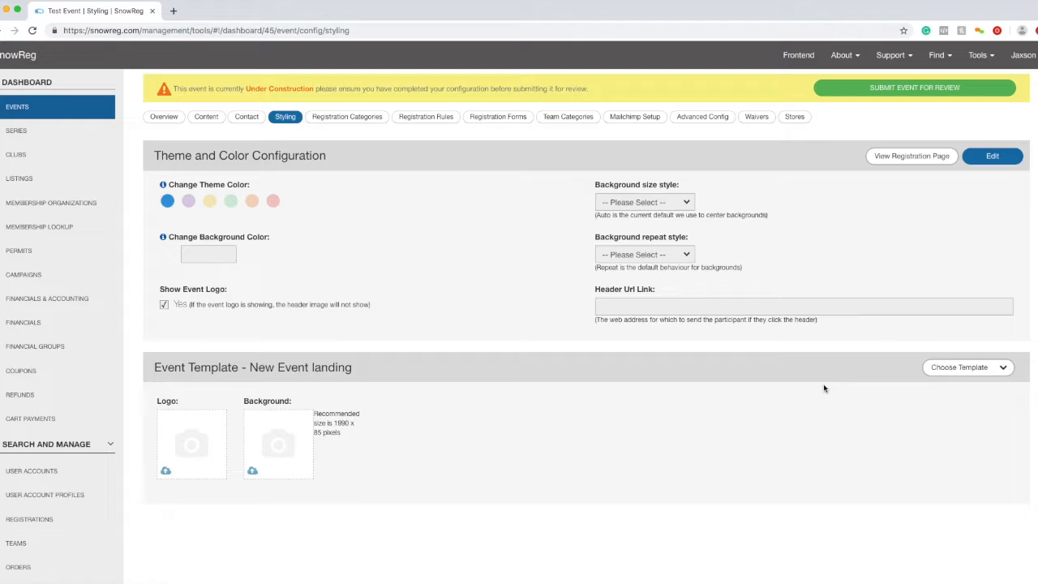
{"action": "scroll", "coordinate": [788, 242], "scroll_direction": "up", "scroll_amount": 2}
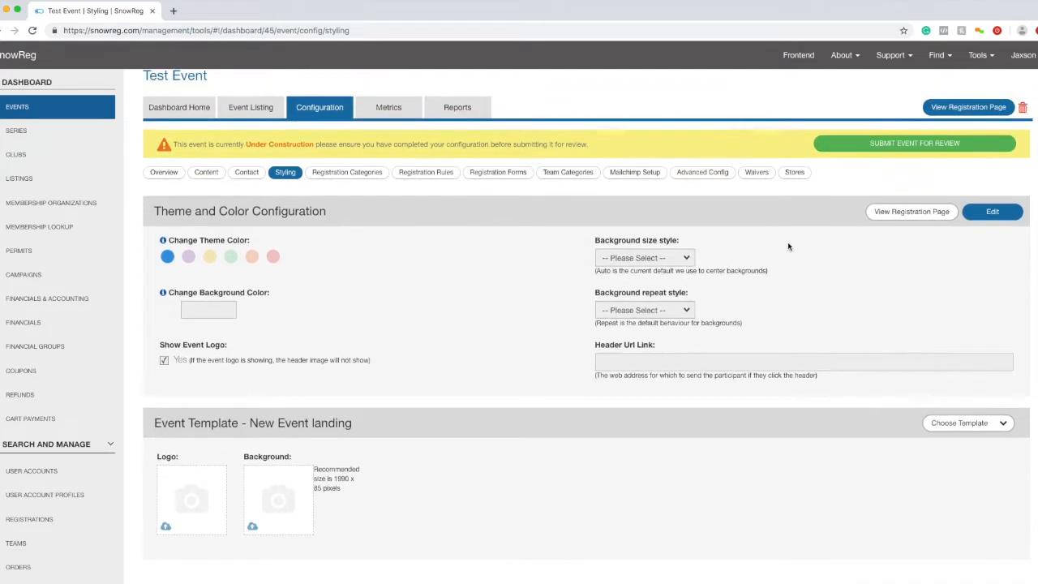
- Check Test Event's registration categories, dismiss an unsaved new-category form, then view Registration Rules
{"action": "left_click", "coordinate": [387, 180]}
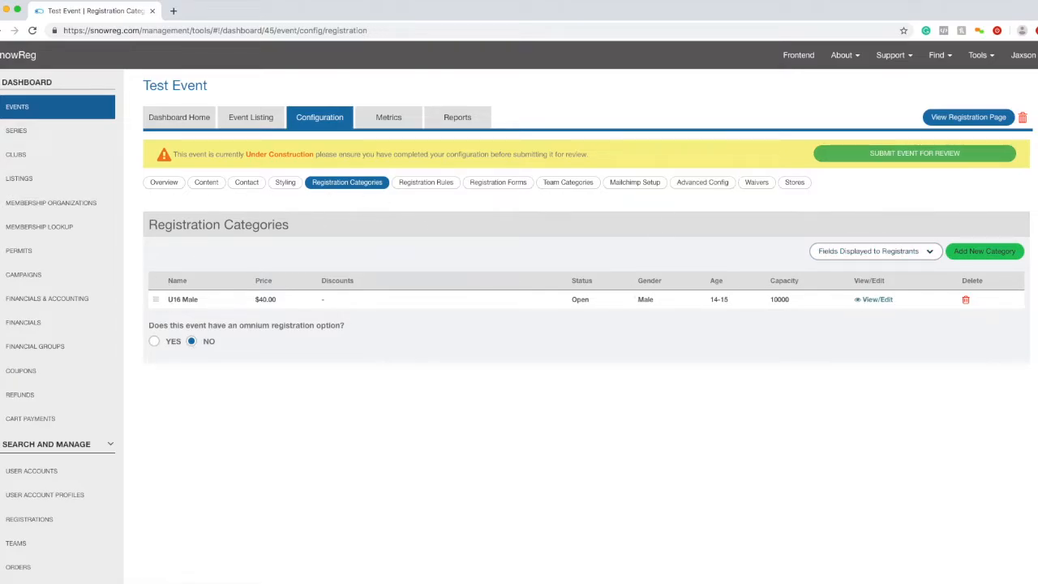
{"action": "left_click", "coordinate": [1007, 258]}
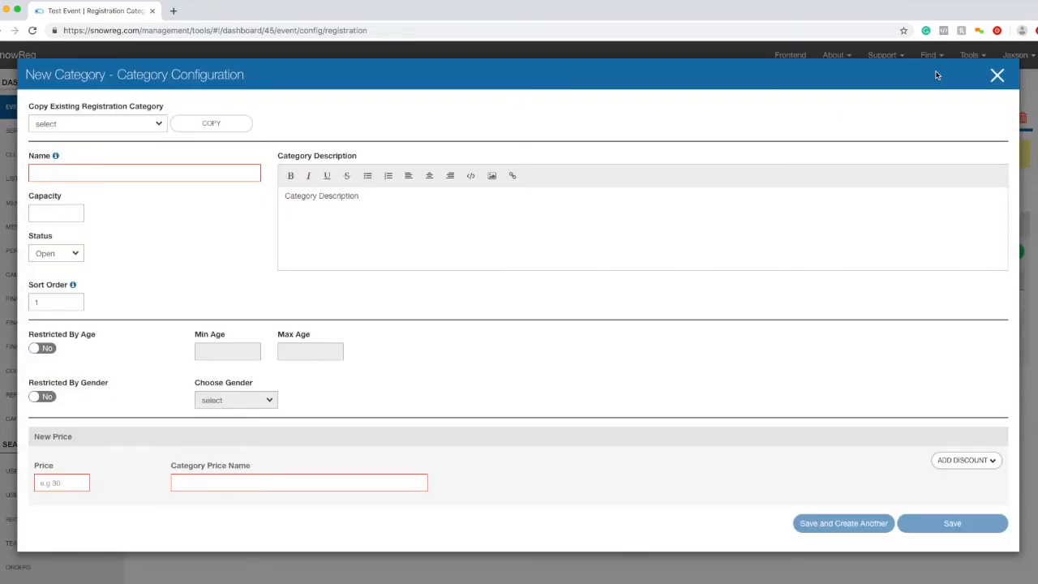
{"action": "left_click", "coordinate": [997, 75]}
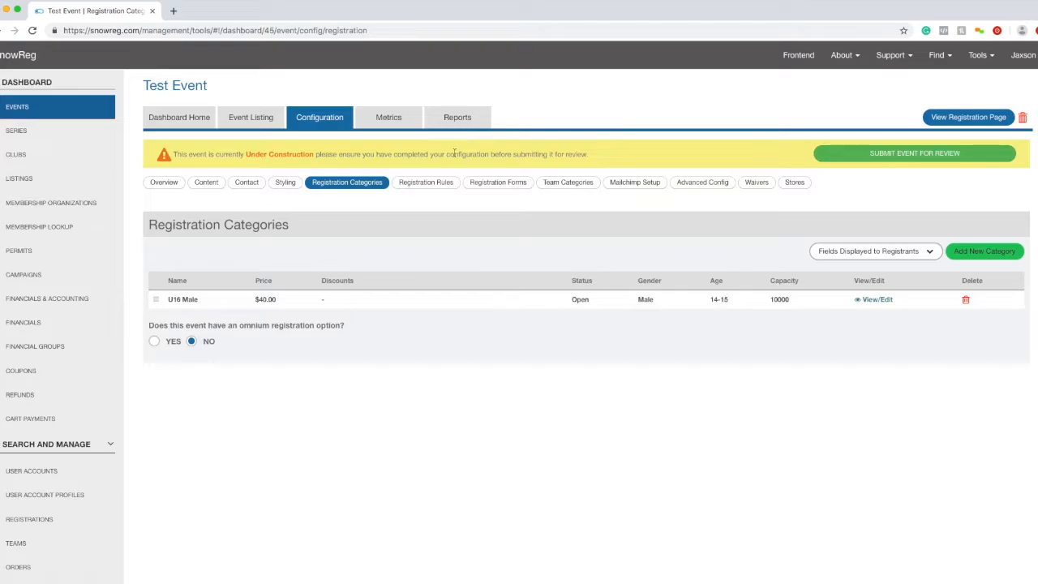
{"action": "left_click", "coordinate": [428, 182]}
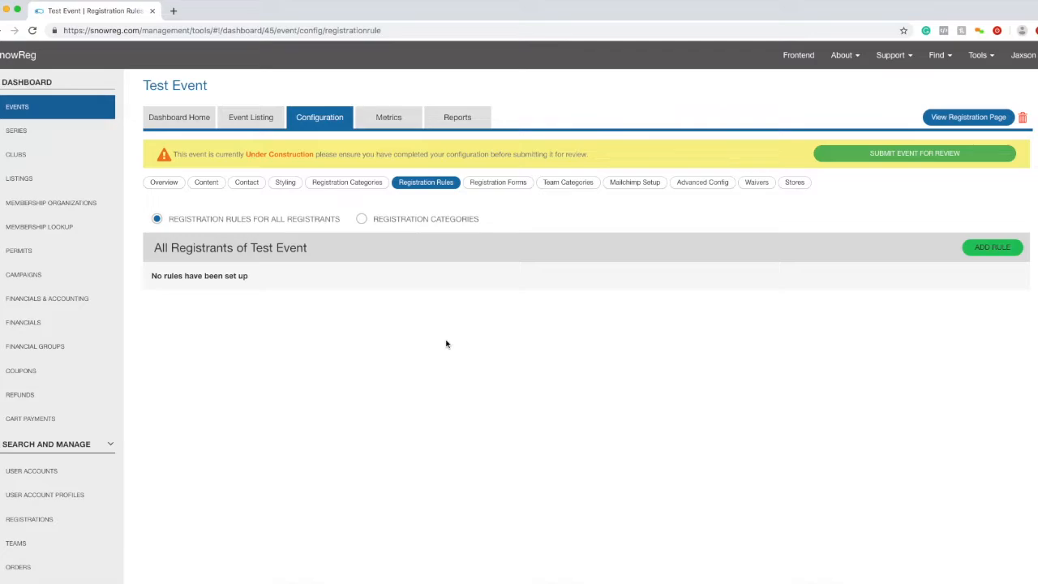
- Add and save a rule requiring AB Snowboard 2019/2020 membership, allowing only Compete and Recreational types
{"action": "left_click", "coordinate": [1010, 251]}
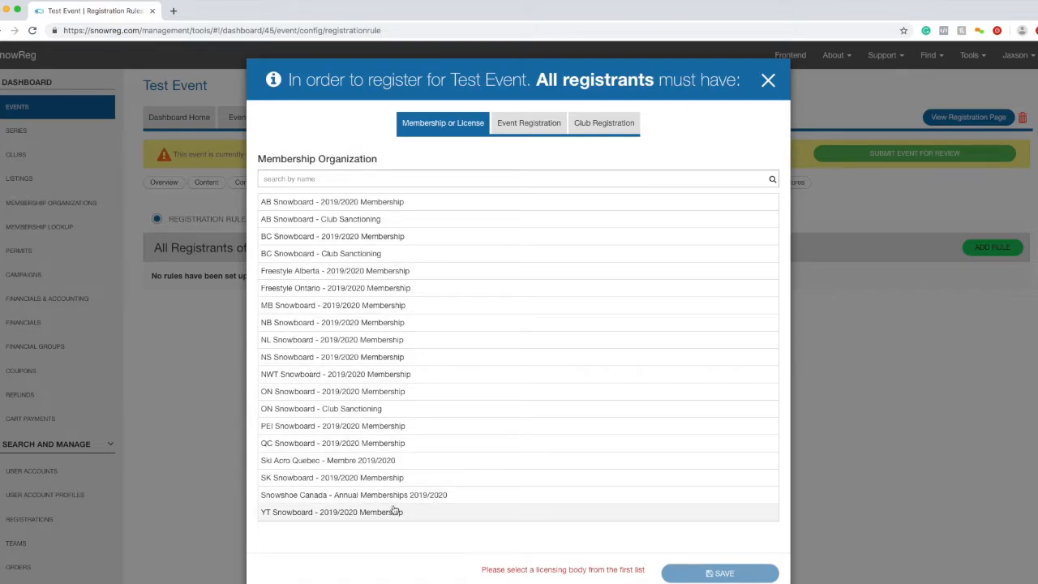
{"action": "left_click", "coordinate": [359, 209]}
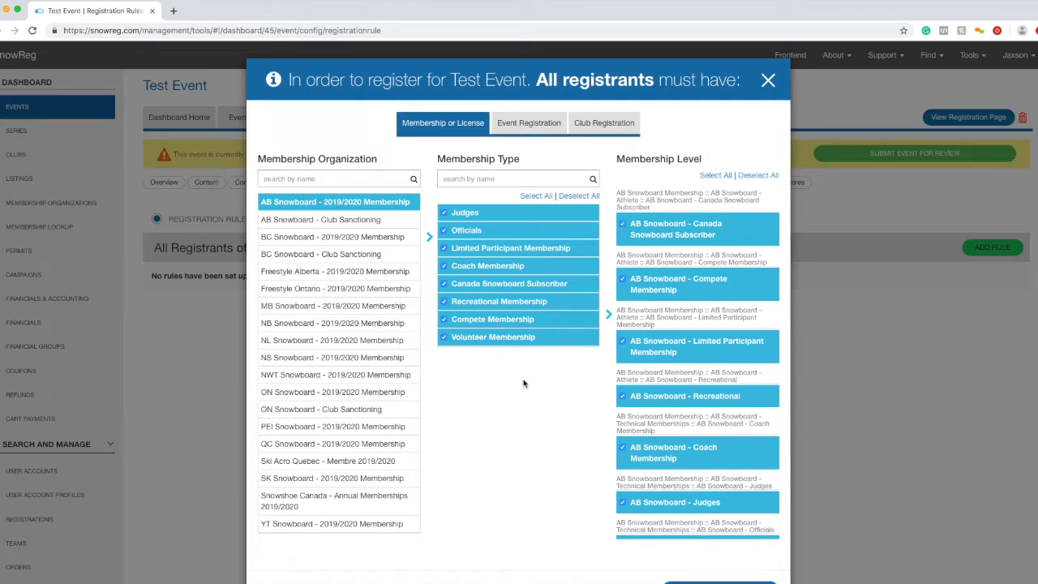
{"action": "scroll", "coordinate": [535, 430], "scroll_direction": "down", "scroll_amount": 1}
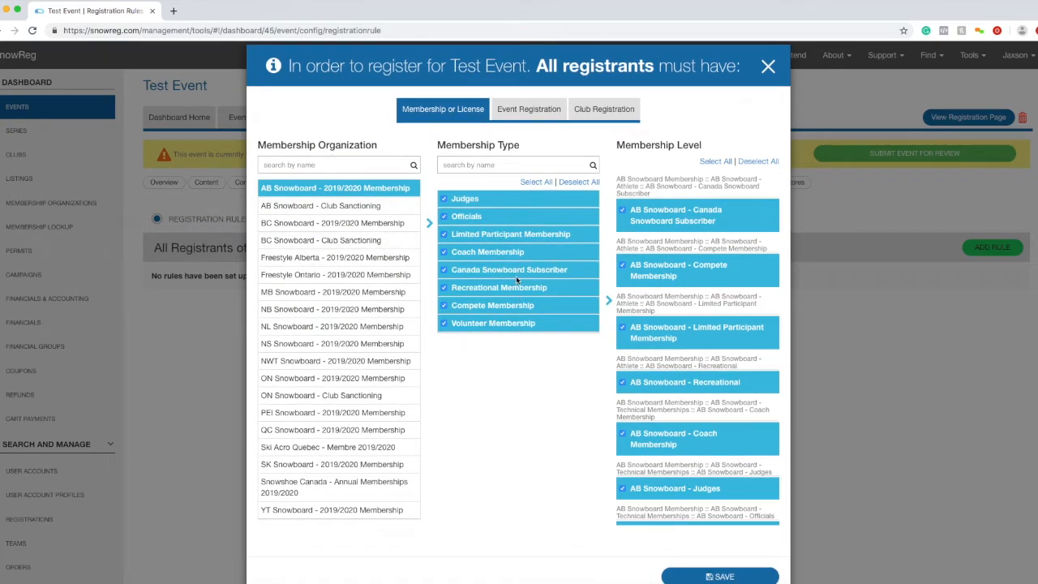
{"action": "left_click", "coordinate": [444, 325]}
{"action": "left_click", "coordinate": [445, 325]}
{"action": "left_click", "coordinate": [445, 269]}
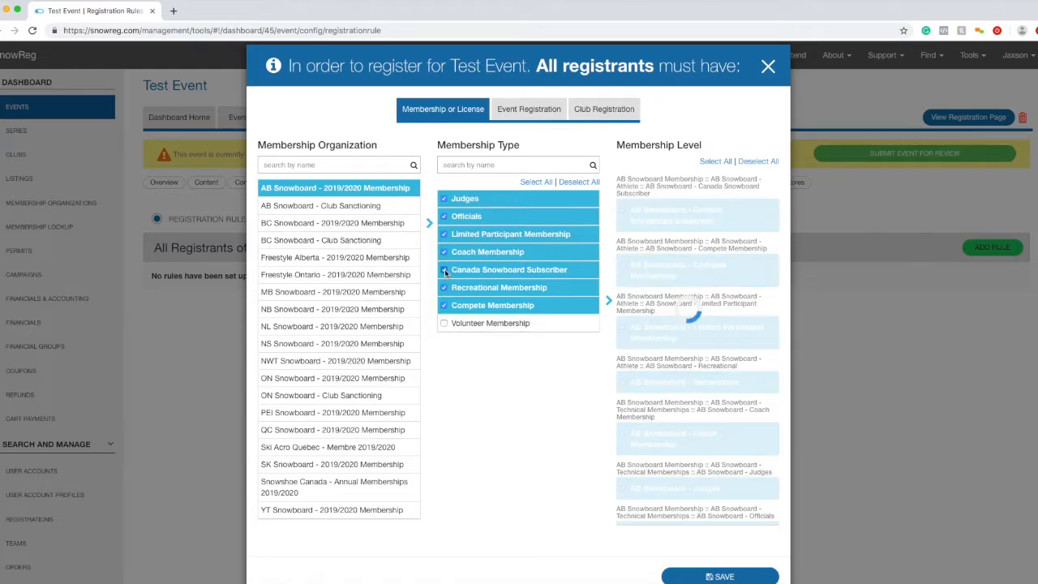
{"action": "left_click", "coordinate": [445, 253]}
{"action": "left_click", "coordinate": [444, 235]}
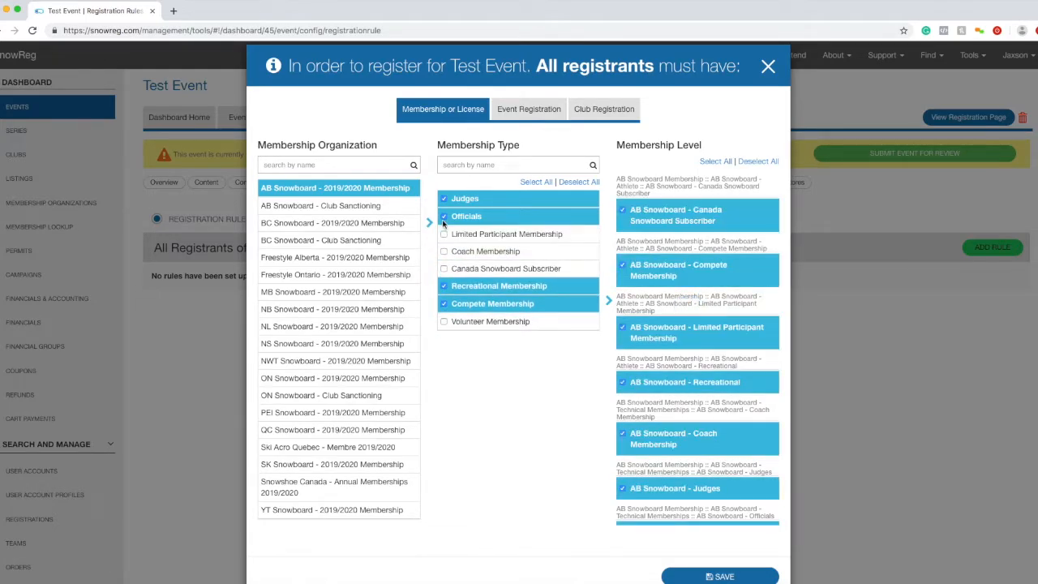
{"action": "left_click", "coordinate": [444, 217]}
{"action": "left_click", "coordinate": [444, 199]}
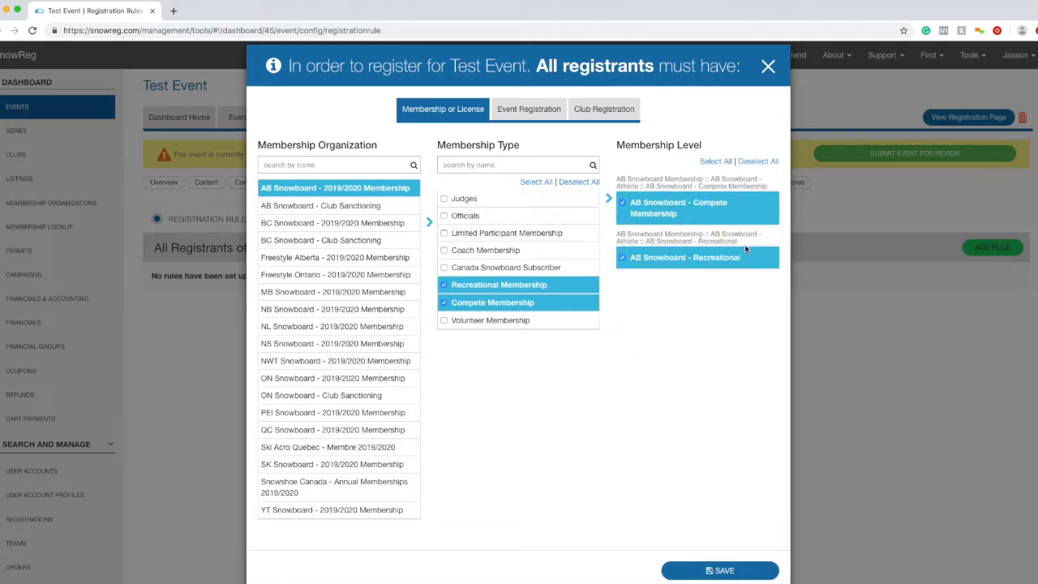
{"action": "left_click", "coordinate": [746, 565]}
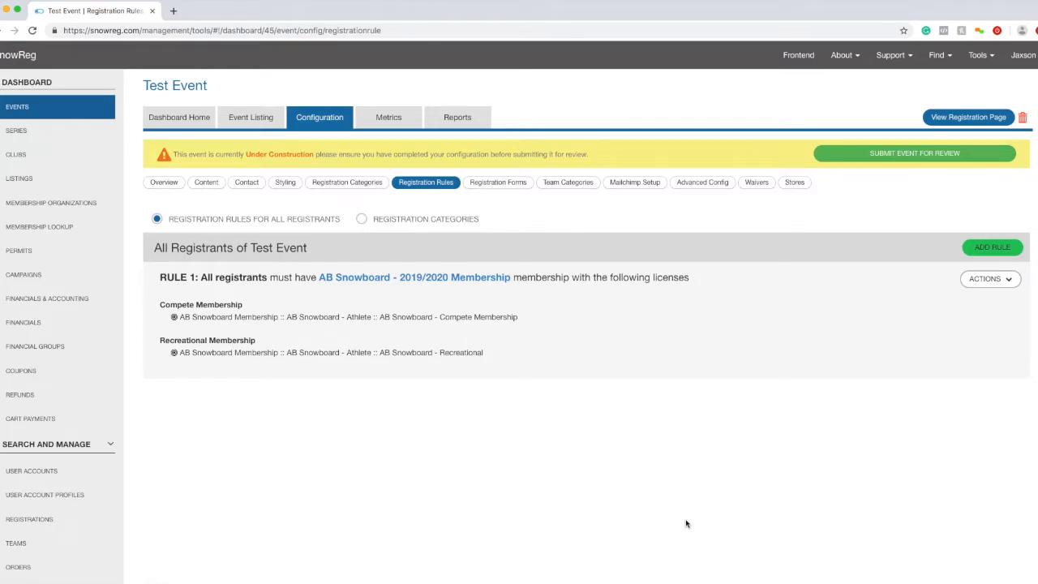
- Step through Test Event's Registration Forms, Team Categories, MailChimp Setup and Advanced Config pages
{"action": "left_click", "coordinate": [517, 184]}
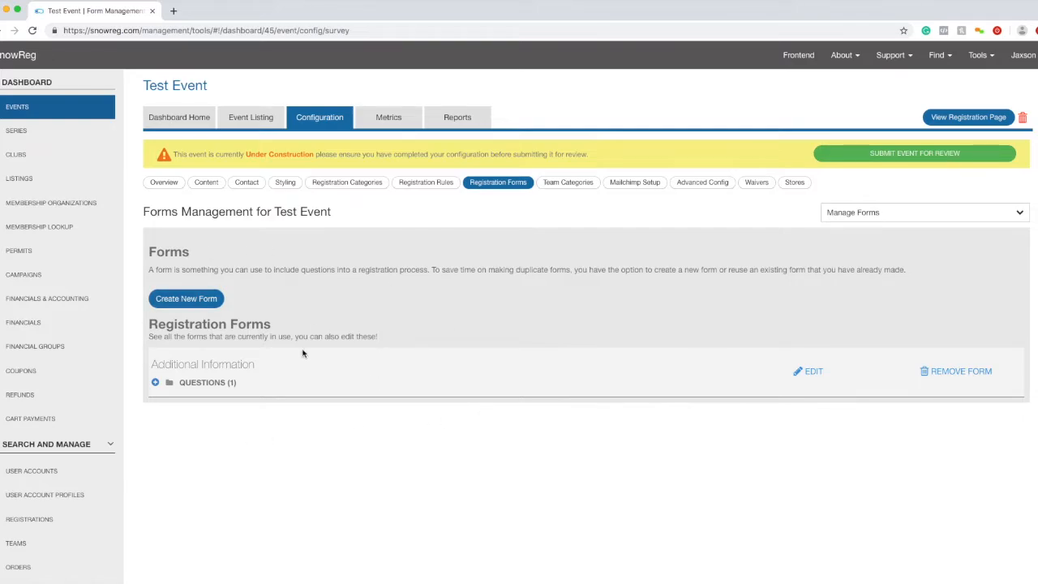
{"action": "left_click", "coordinate": [584, 183]}
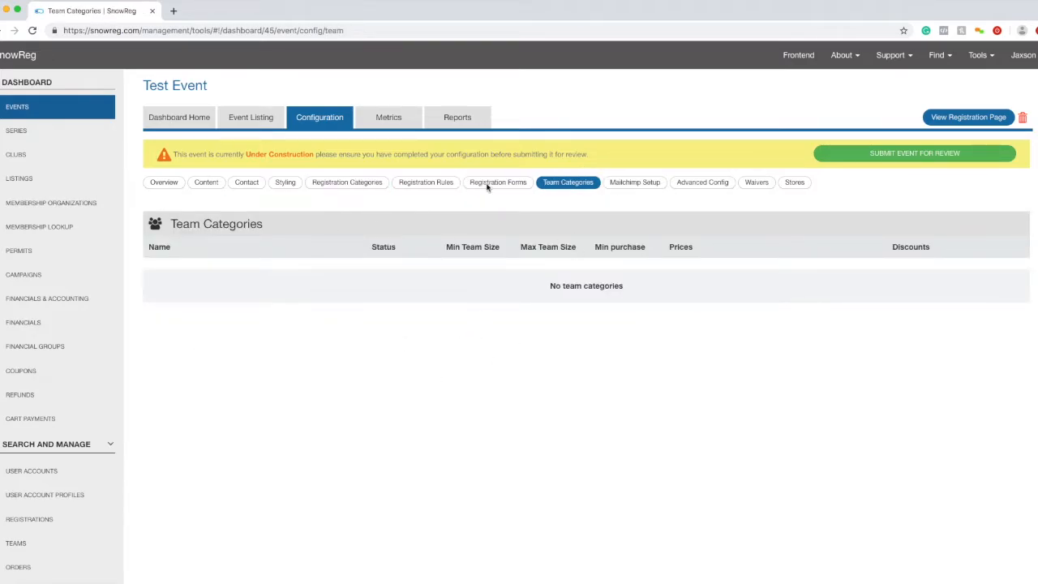
{"action": "left_click", "coordinate": [652, 182]}
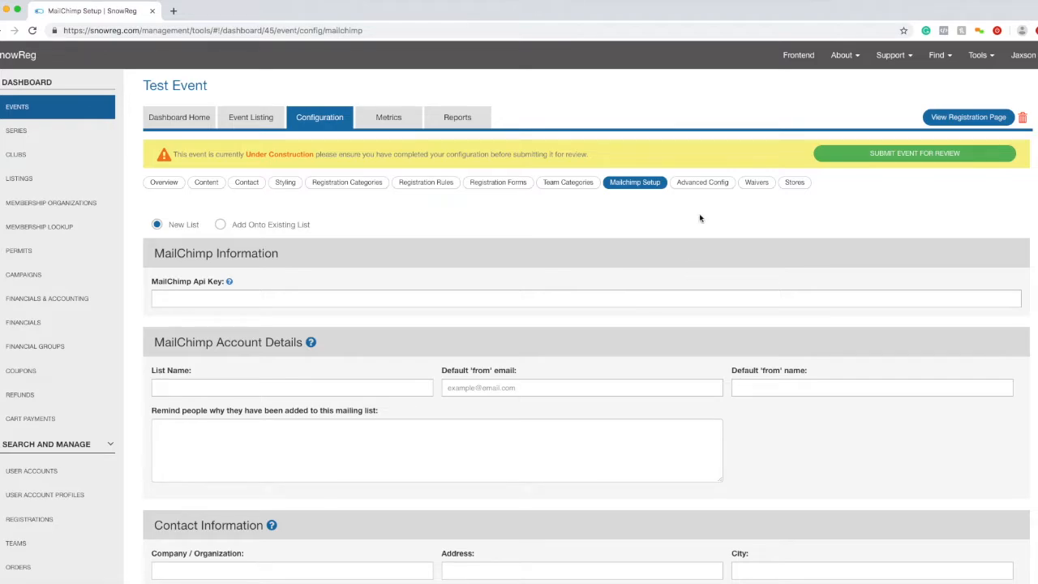
{"action": "left_click", "coordinate": [702, 183]}
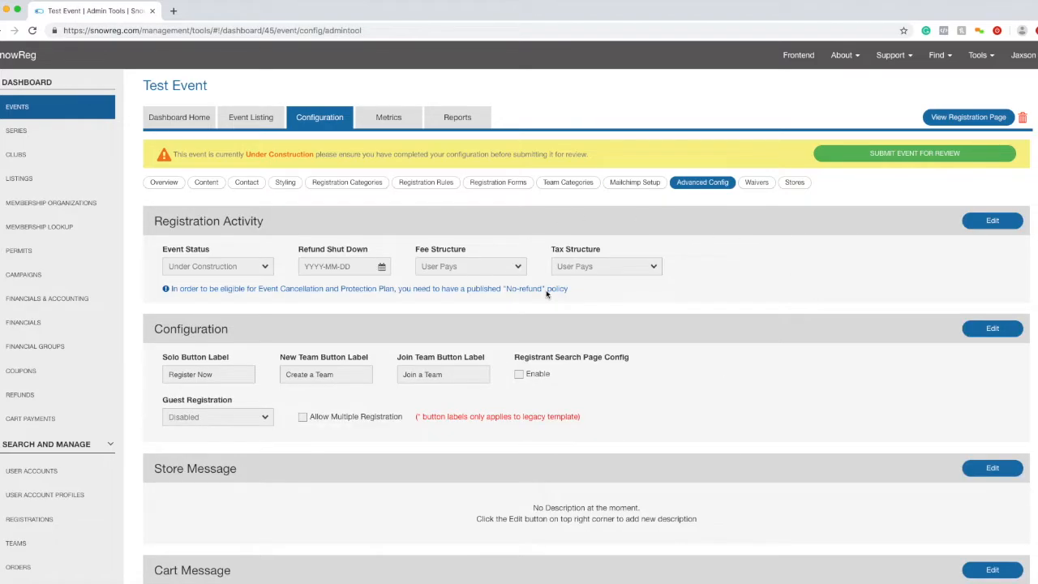
- Scroll through Test Event's Advanced Config page and return to the top
{"action": "scroll", "coordinate": [719, 283], "scroll_direction": "down", "scroll_amount": 3}
{"action": "scroll", "coordinate": [506, 417], "scroll_direction": "up", "scroll_amount": 1}
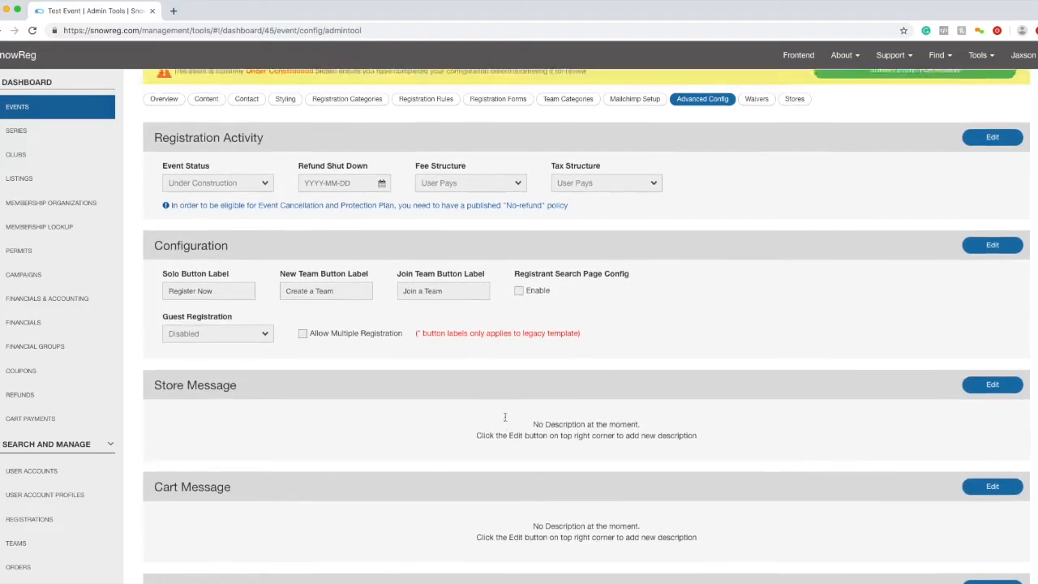
{"action": "scroll", "coordinate": [408, 471], "scroll_direction": "down", "scroll_amount": 2}
{"action": "scroll", "coordinate": [421, 464], "scroll_direction": "up", "scroll_amount": 1}
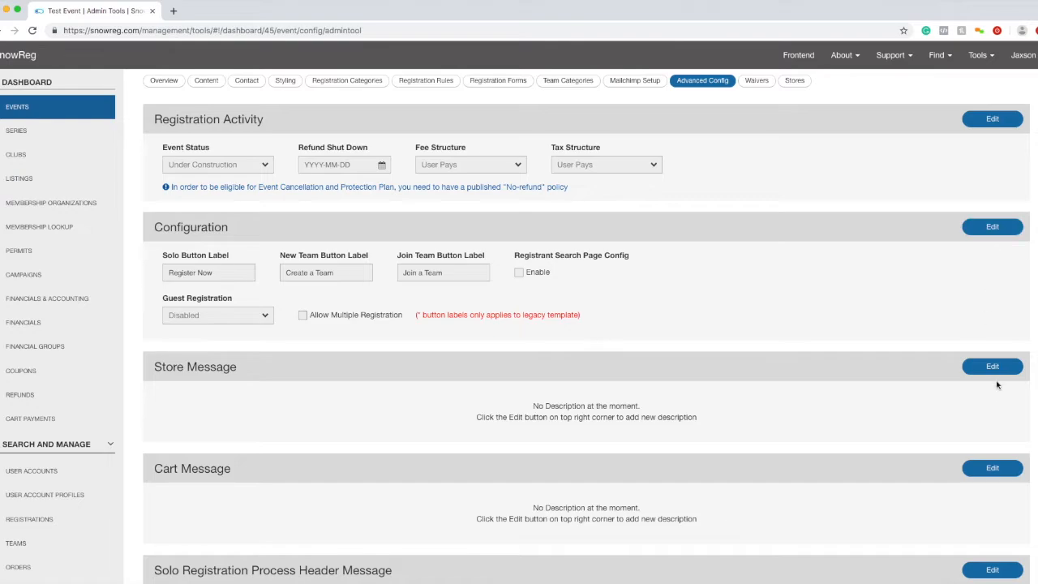
{"action": "scroll", "coordinate": [260, 421], "scroll_direction": "down", "scroll_amount": 4}
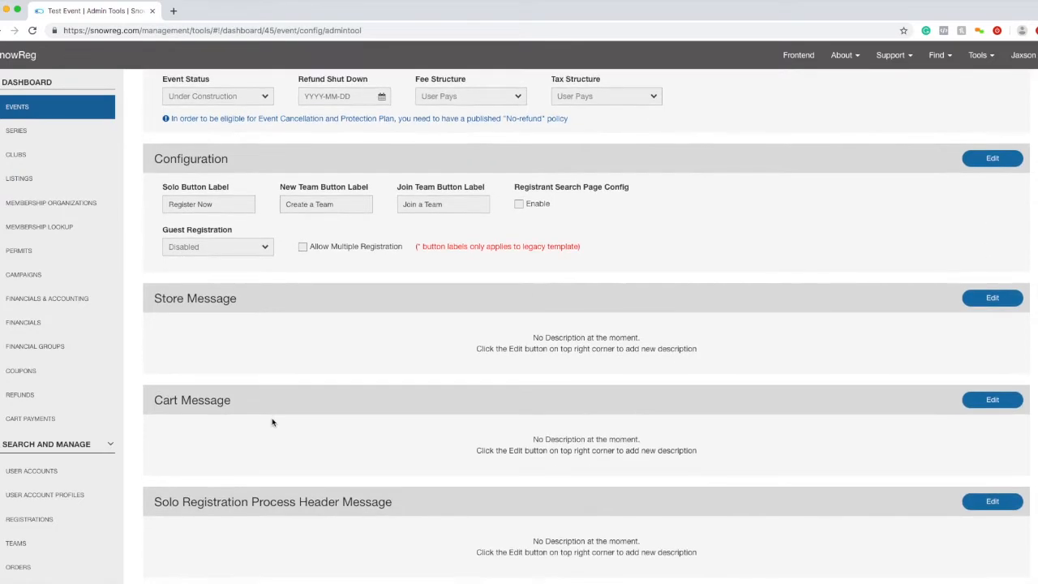
{"action": "scroll", "coordinate": [299, 415], "scroll_direction": "down", "scroll_amount": 4}
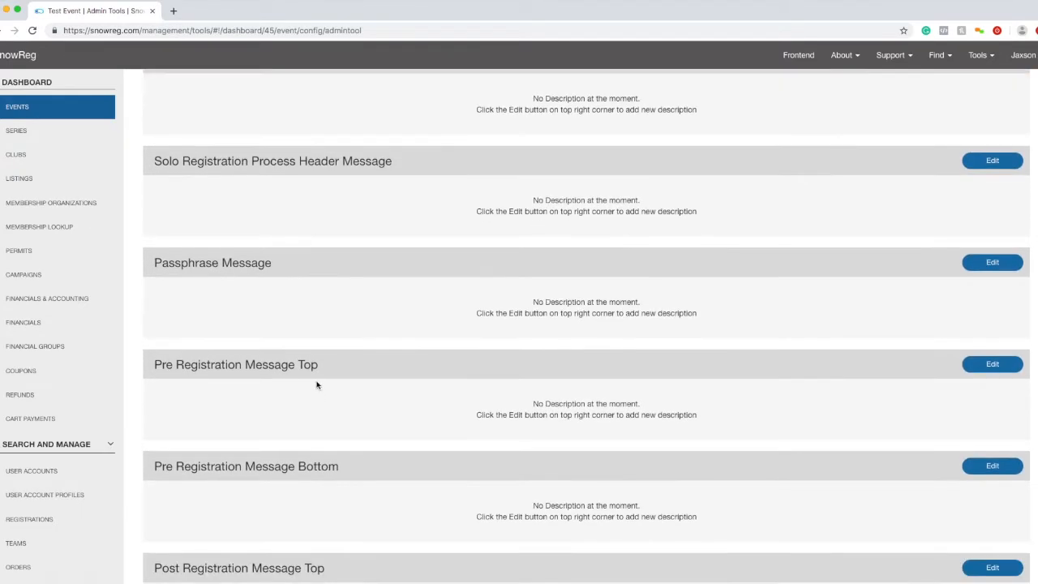
{"action": "scroll", "coordinate": [271, 390], "scroll_direction": "up", "scroll_amount": 8}
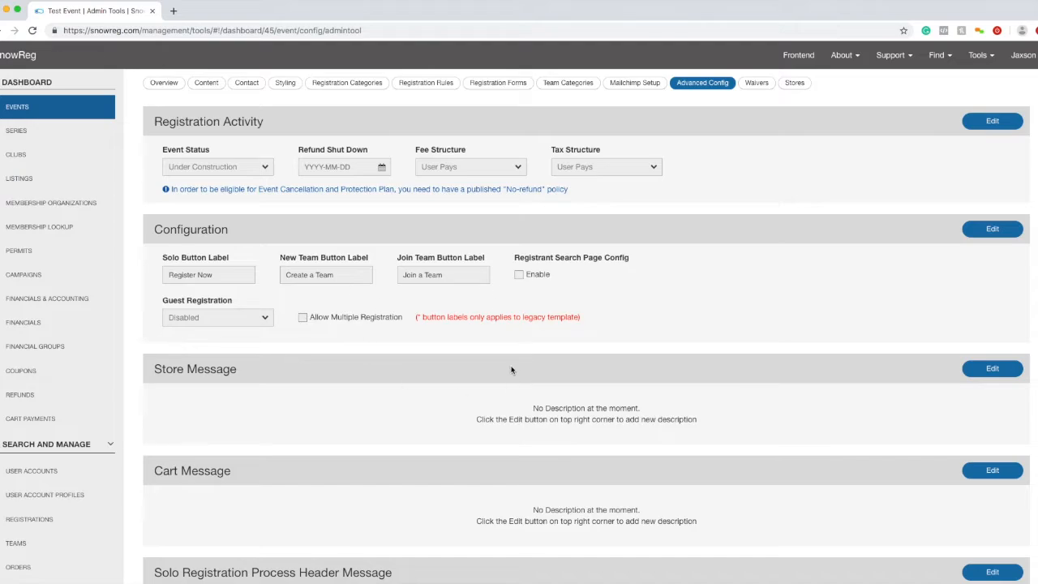
{"action": "scroll", "coordinate": [609, 271], "scroll_direction": "up", "scroll_amount": 2}
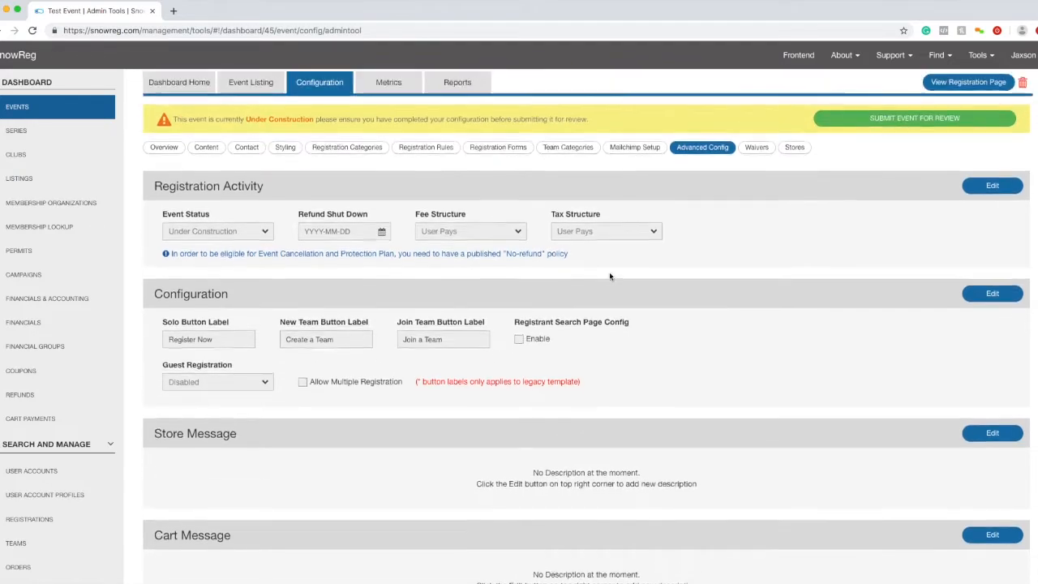
- Move between the Waivers and Advanced Config pages, then open Test Event's Stores page
{"action": "left_click", "coordinate": [749, 156]}
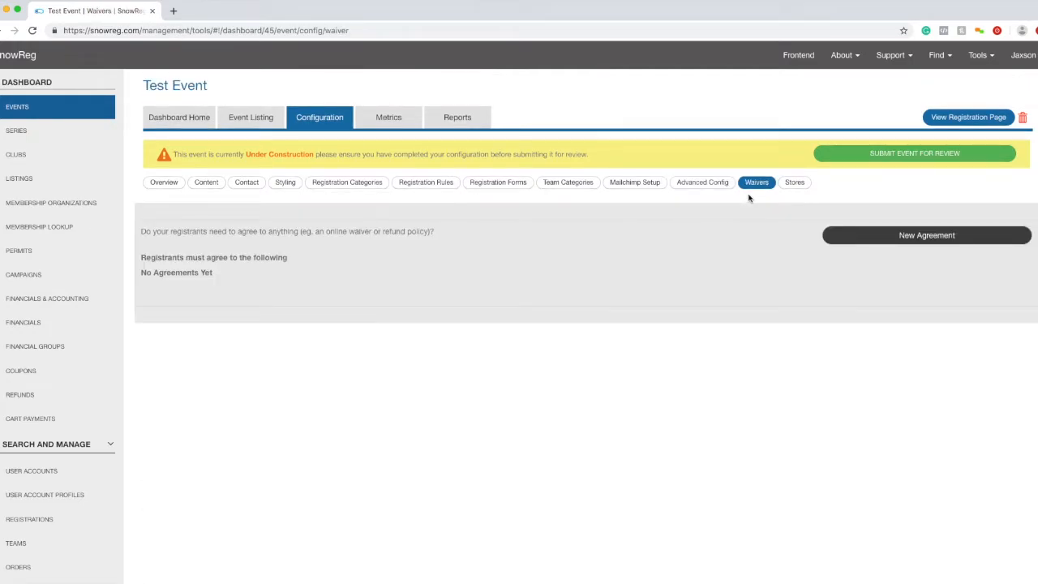
{"action": "left_click", "coordinate": [732, 183]}
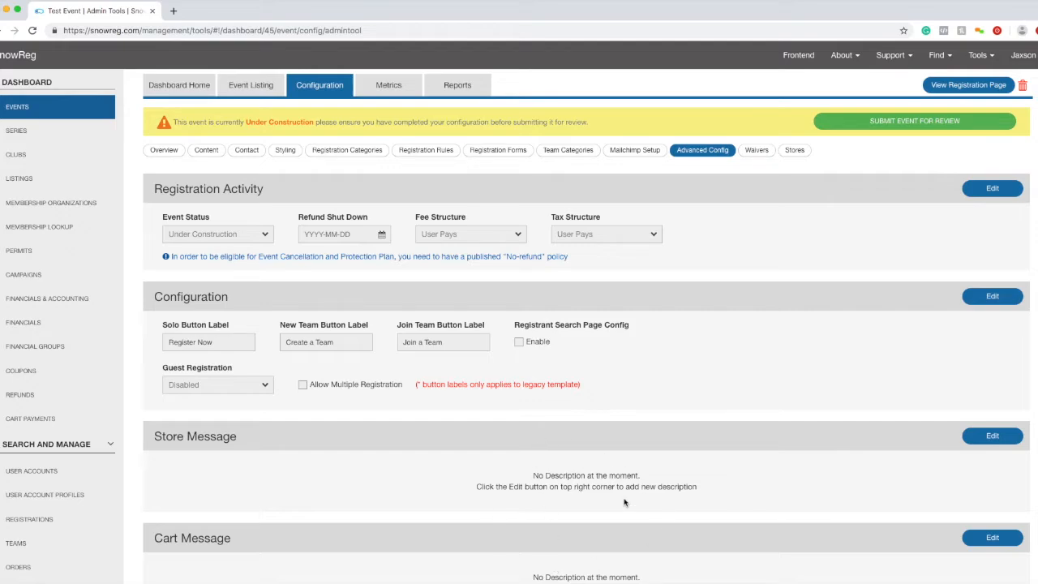
{"action": "left_click", "coordinate": [794, 153]}
{"action": "left_click", "coordinate": [767, 154]}
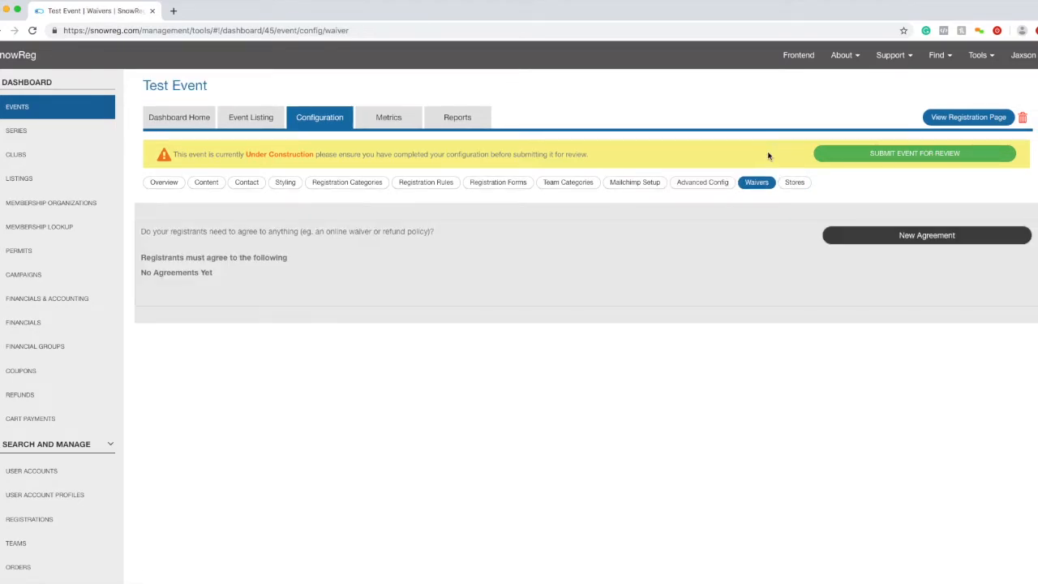
{"action": "left_click", "coordinate": [802, 189]}
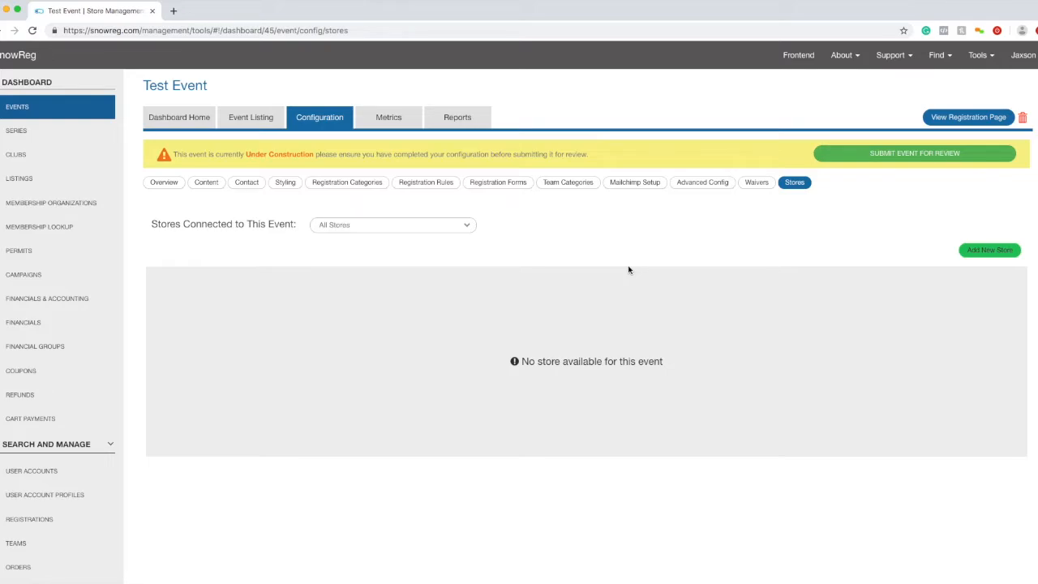
- Start adding a new store to Test Event with Add New Store
{"action": "left_click", "coordinate": [962, 257]}
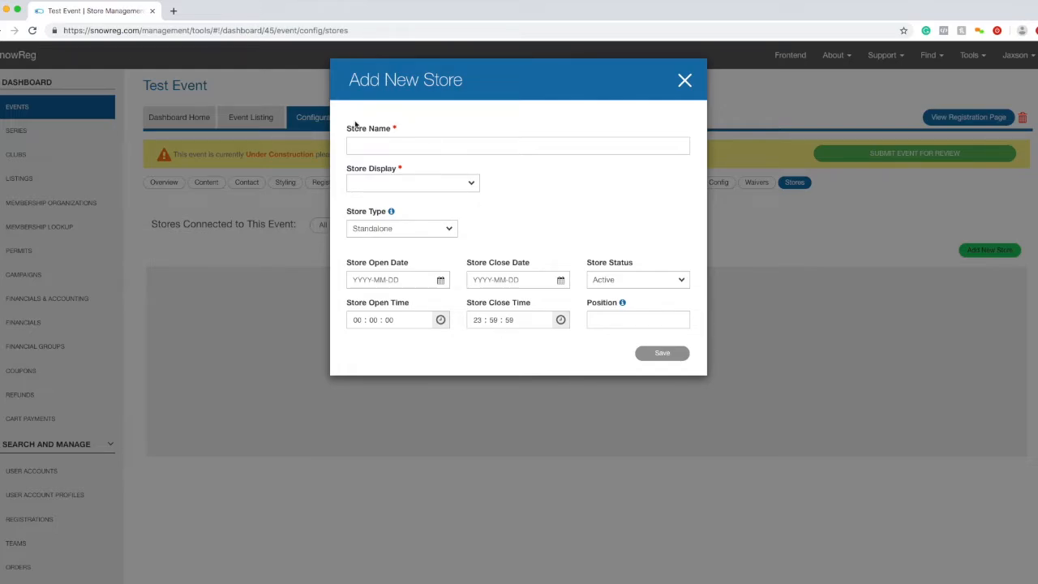
- Set Store Type to In Process to see its options, then close the store form unsaved
{"action": "left_click", "coordinate": [386, 230]}
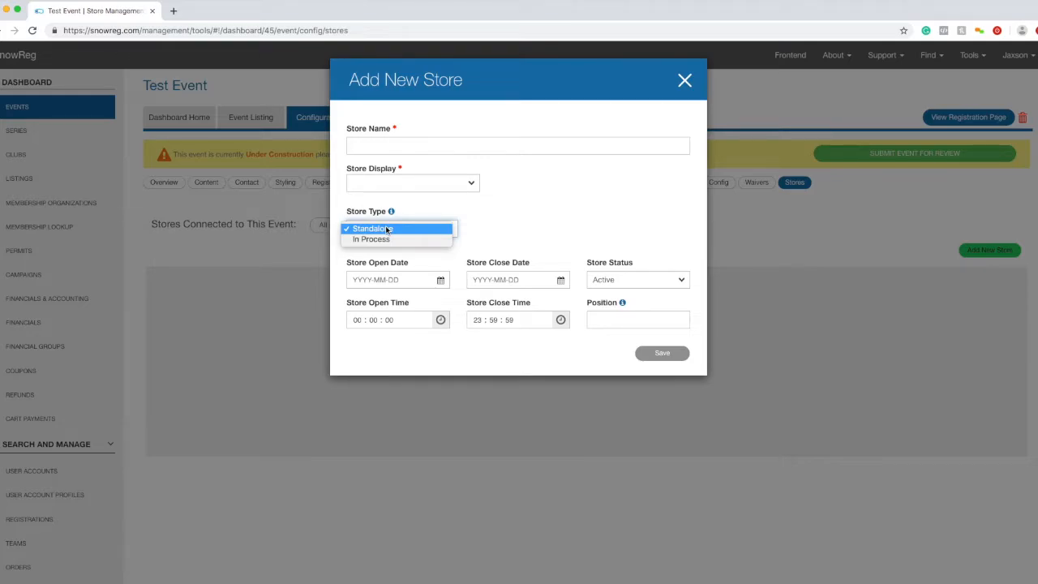
{"action": "left_click", "coordinate": [386, 239]}
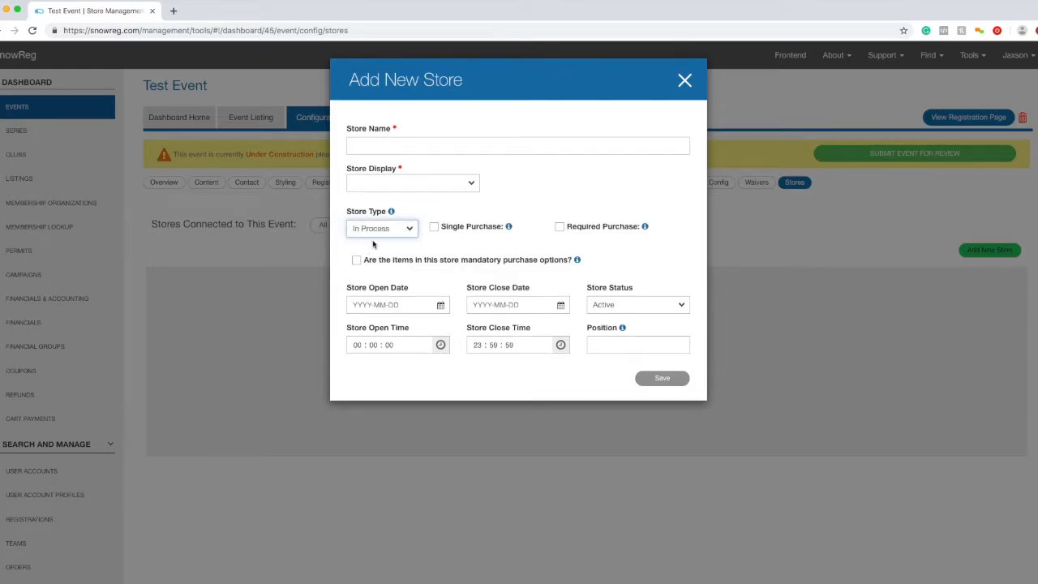
{"action": "triple_click", "coordinate": [389, 216]}
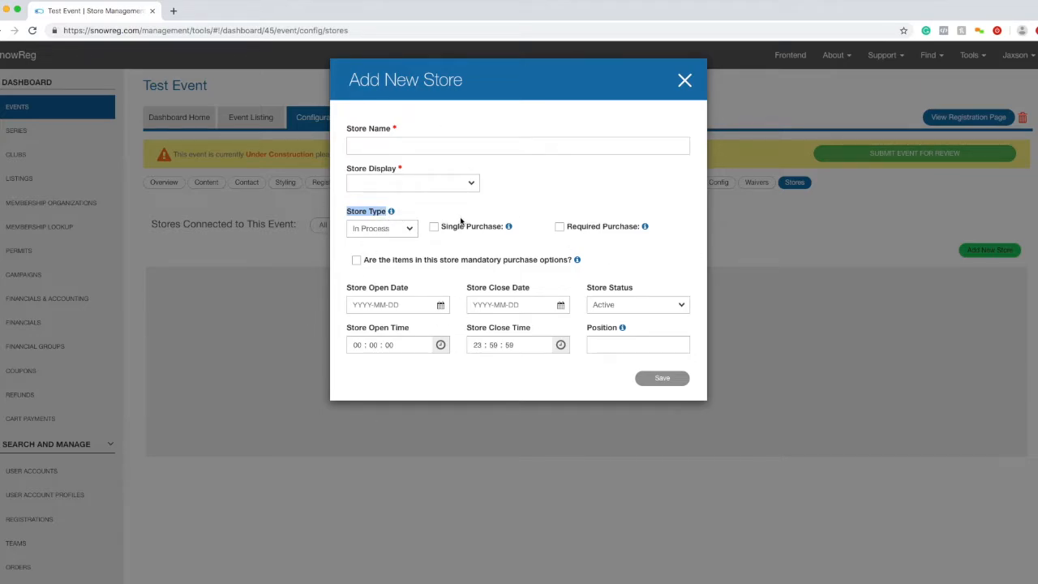
{"action": "left_click", "coordinate": [345, 212]}
{"action": "left_click_drag", "start_coordinate": [345, 212], "coordinate": [388, 215]}
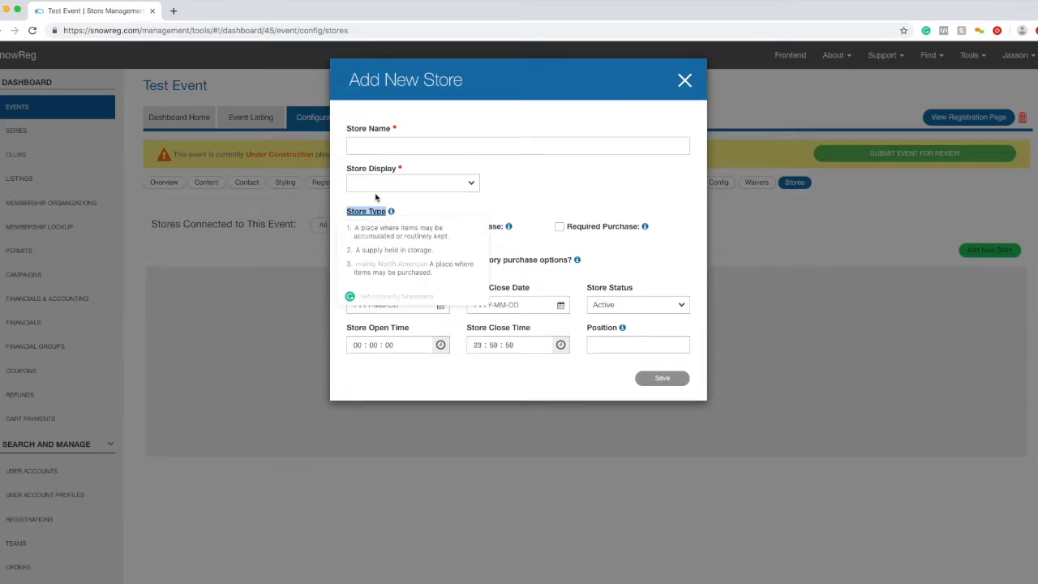
{"action": "left_click", "coordinate": [408, 207]}
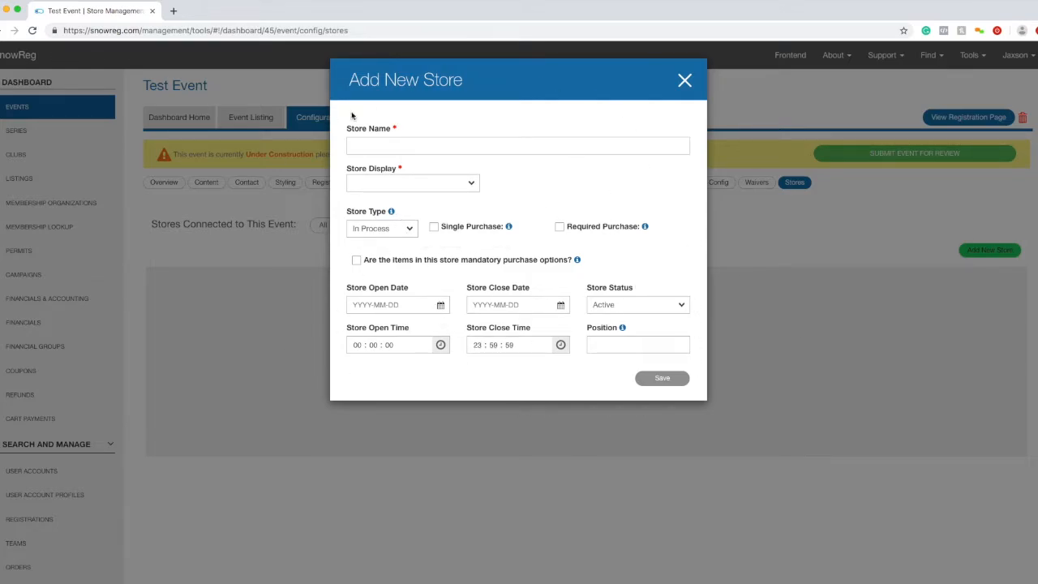
{"action": "left_click_drag", "start_coordinate": [490, 86], "coordinate": [353, 80]}
{"action": "left_click", "coordinate": [352, 82]}
{"action": "left_click", "coordinate": [686, 84]}
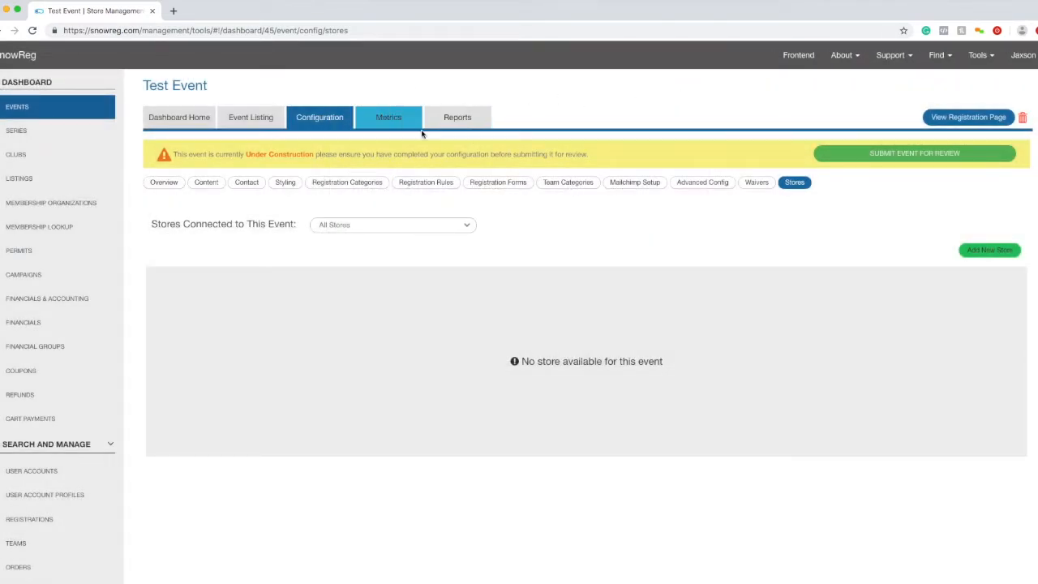
- Review Test Event's demographics, registration and team breakdowns and products list, then open Reports
{"action": "left_click", "coordinate": [386, 117]}
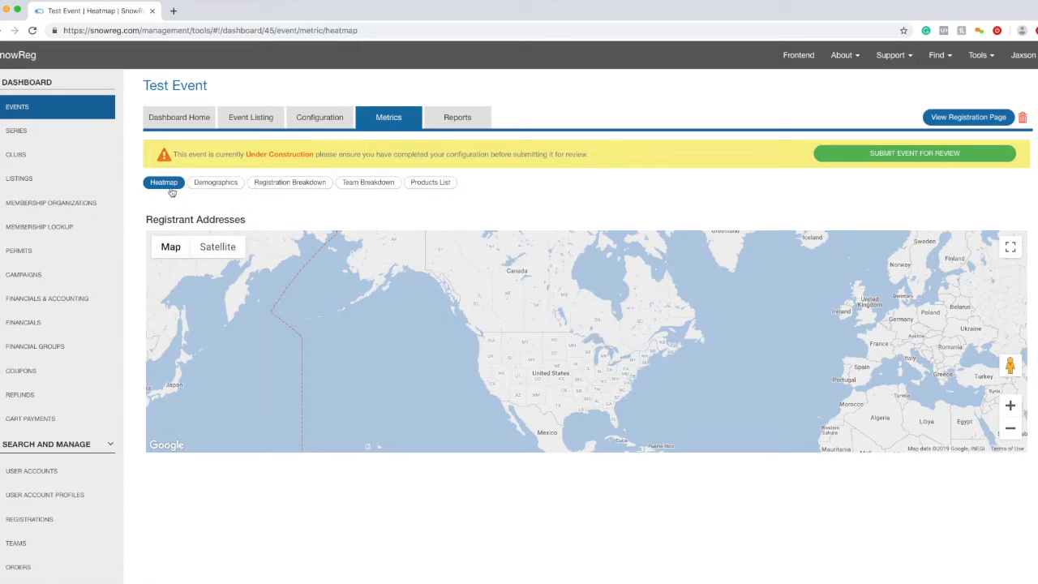
{"action": "left_click", "coordinate": [204, 185]}
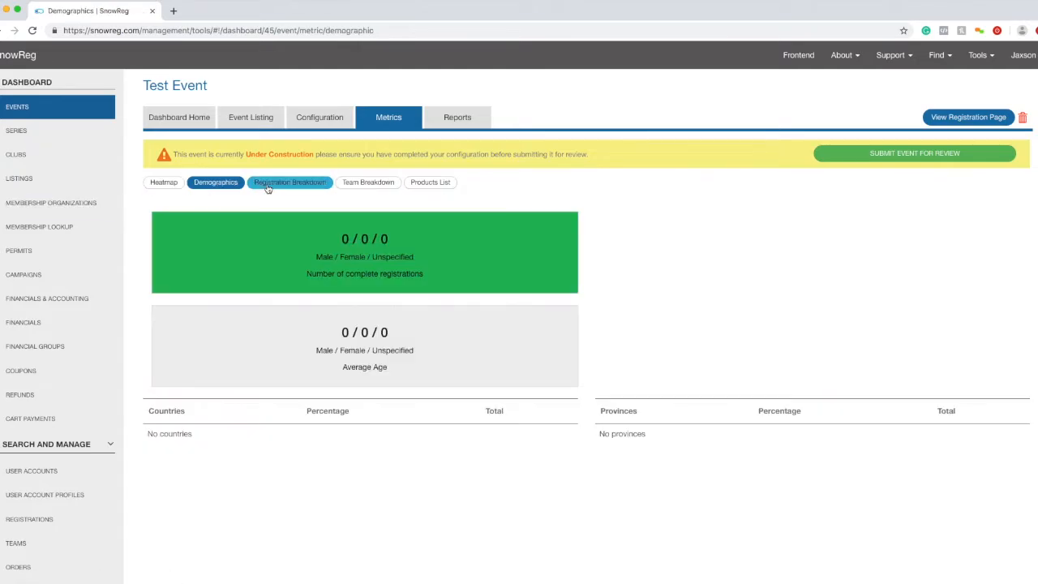
{"action": "left_click", "coordinate": [267, 187]}
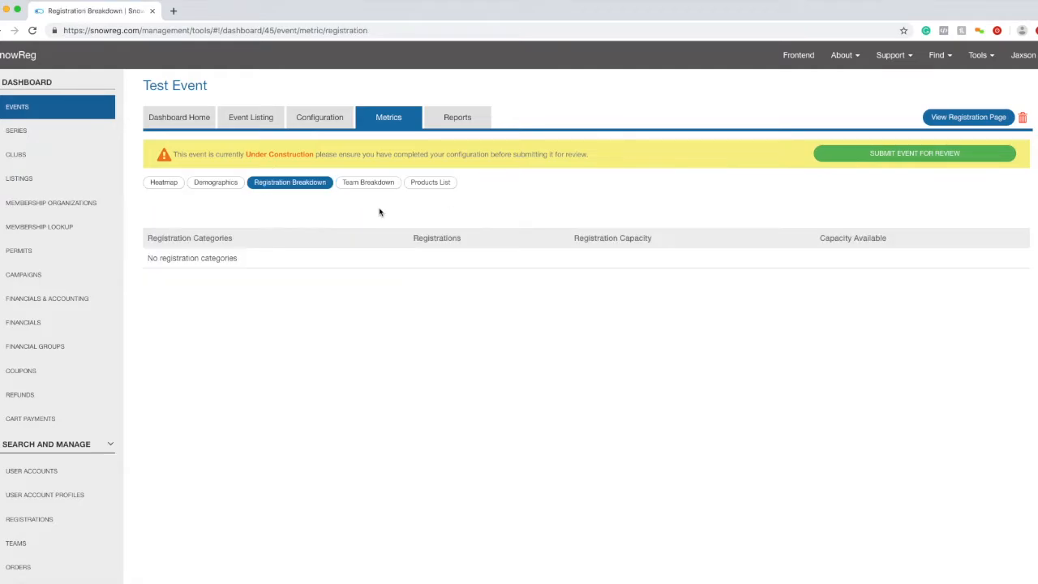
{"action": "left_click", "coordinate": [388, 185]}
{"action": "left_click", "coordinate": [443, 186]}
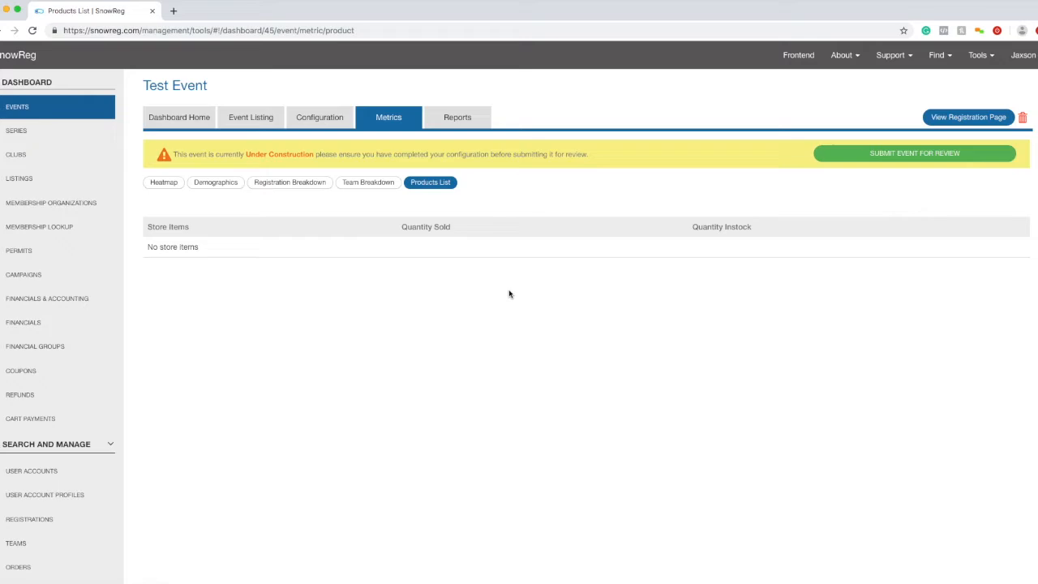
{"action": "left_click_drag", "start_coordinate": [410, 227], "coordinate": [438, 226]}
{"action": "left_click_drag", "start_coordinate": [692, 227], "coordinate": [755, 226]}
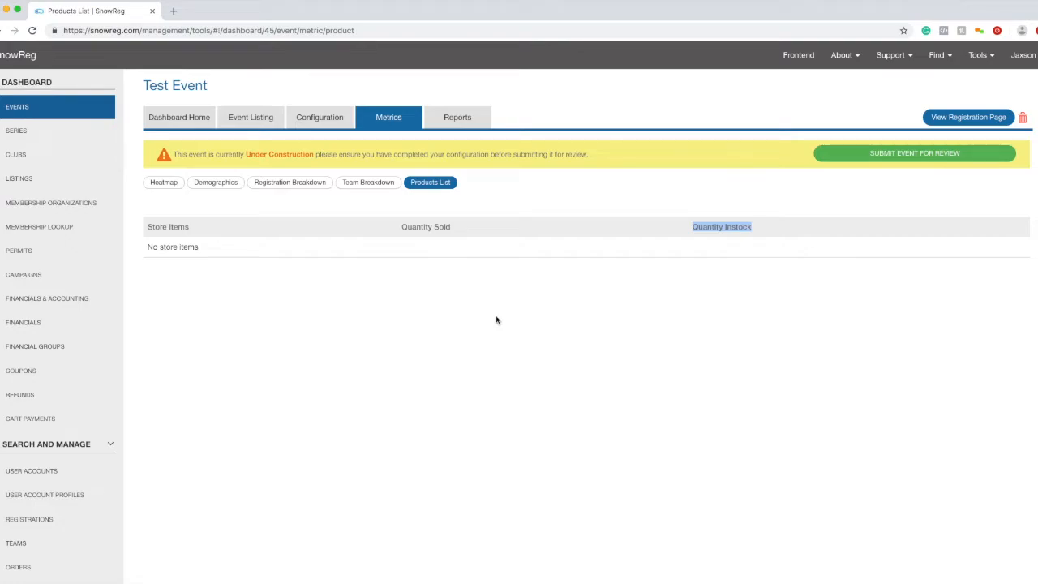
{"action": "left_click", "coordinate": [452, 111]}
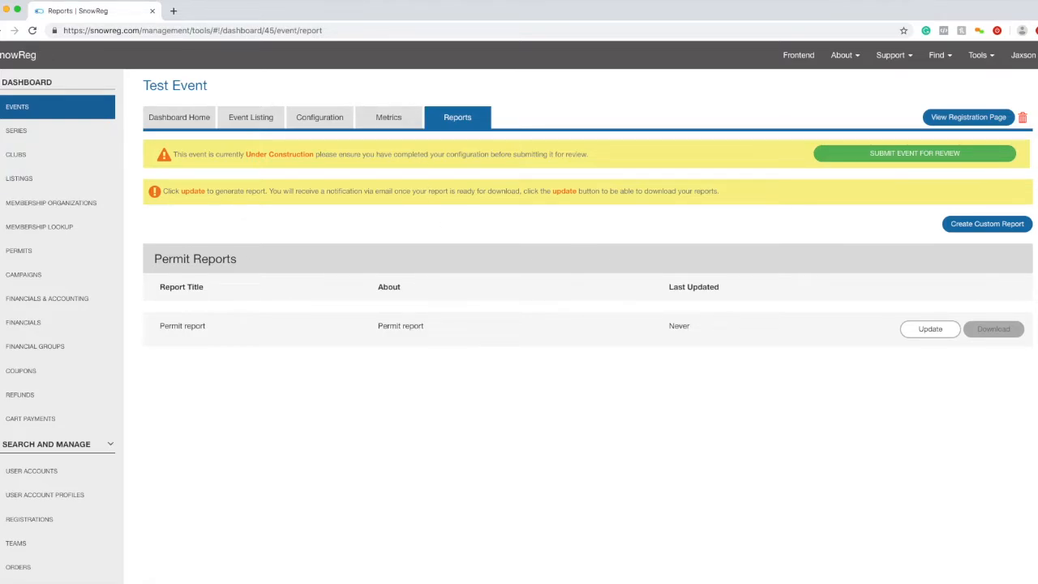
- Drag the Yoga event's tab into this window and scroll through its dashboard
{"action": "left_click_drag", "start_coordinate": [0, 151], "coordinate": [381, 18]}
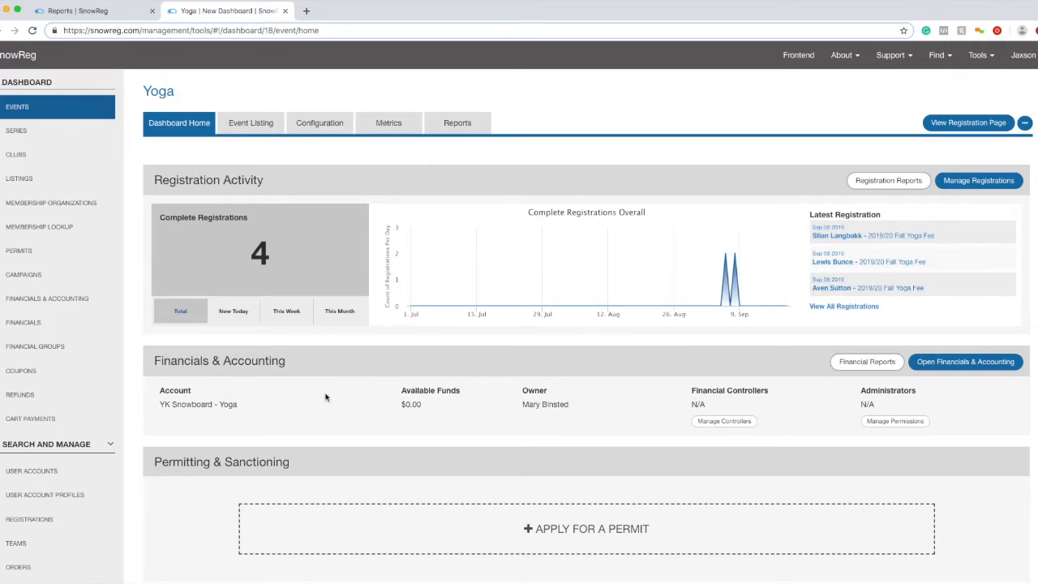
{"action": "scroll", "coordinate": [378, 289], "scroll_direction": "down", "scroll_amount": 3}
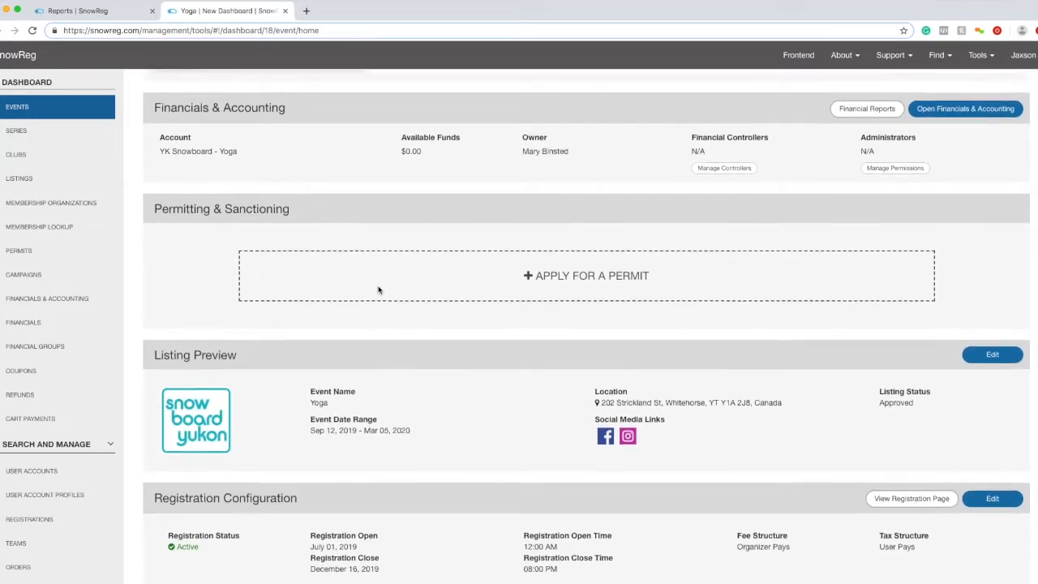
{"action": "scroll", "coordinate": [378, 290], "scroll_direction": "up", "scroll_amount": 4}
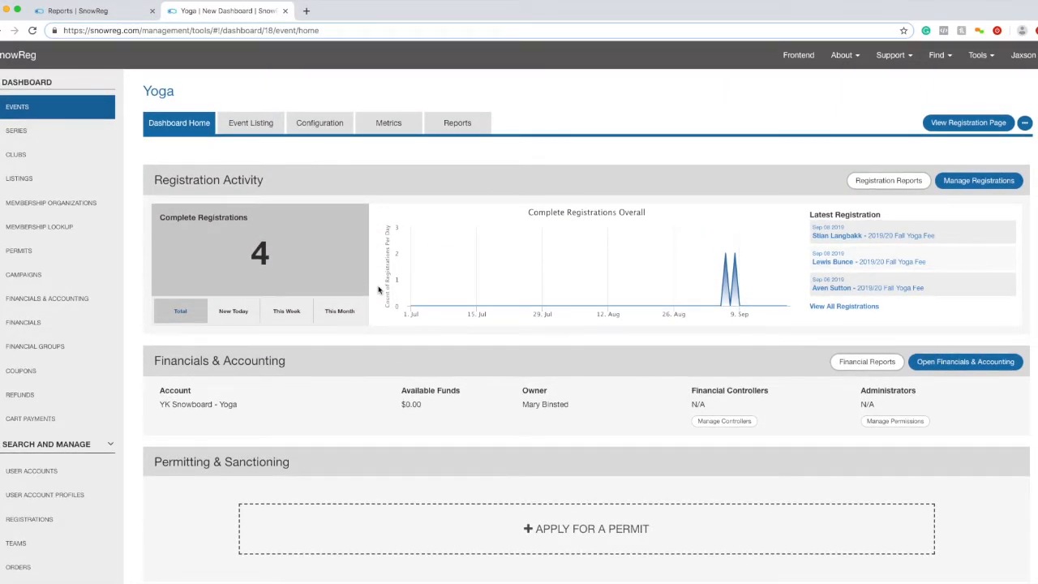
{"action": "scroll", "coordinate": [378, 289], "scroll_direction": "down", "scroll_amount": 2}
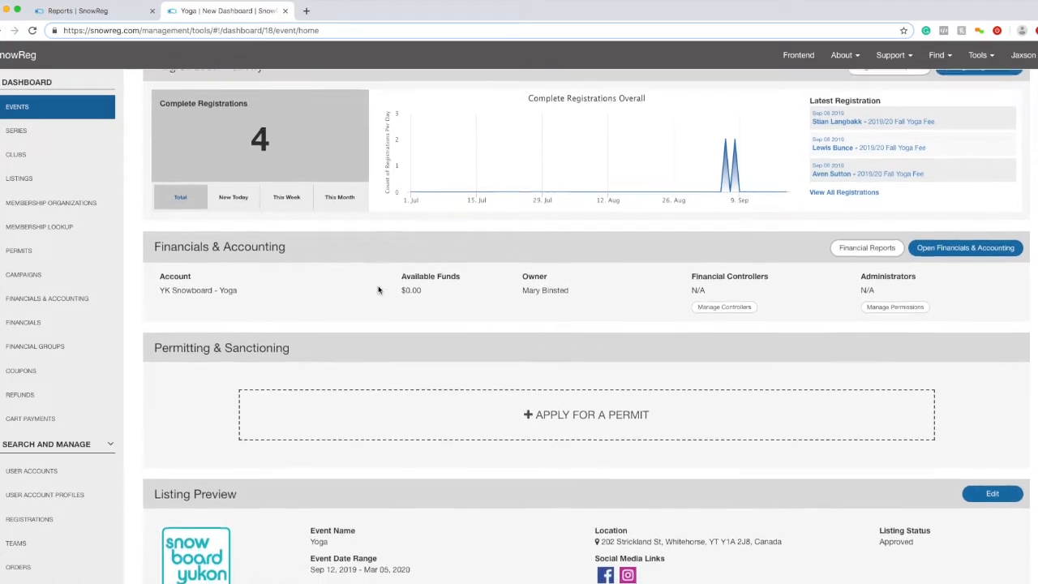
{"action": "scroll", "coordinate": [378, 289], "scroll_direction": "down", "scroll_amount": 3}
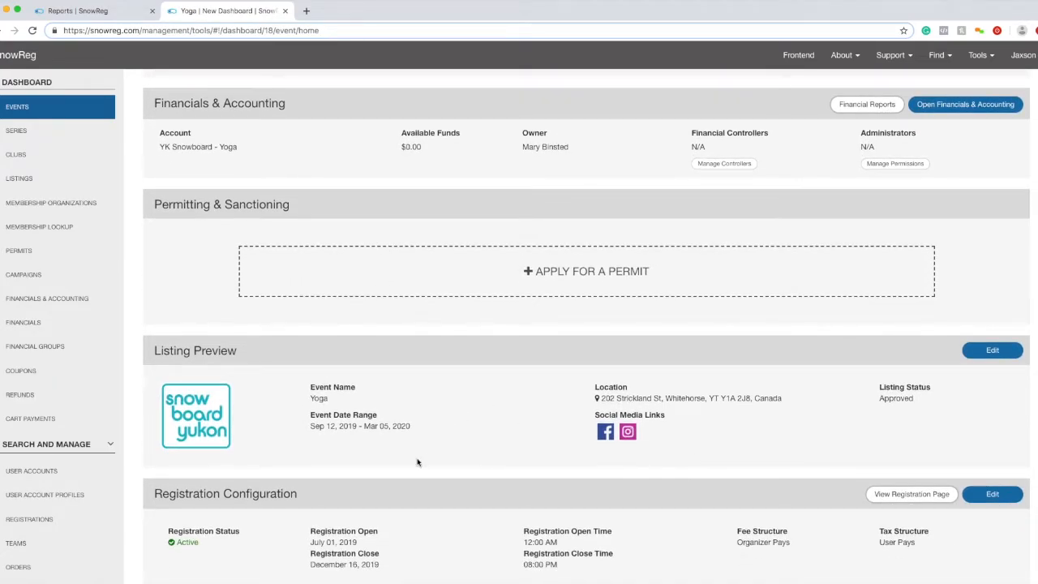
{"action": "scroll", "coordinate": [904, 489], "scroll_direction": "down", "scroll_amount": 1}
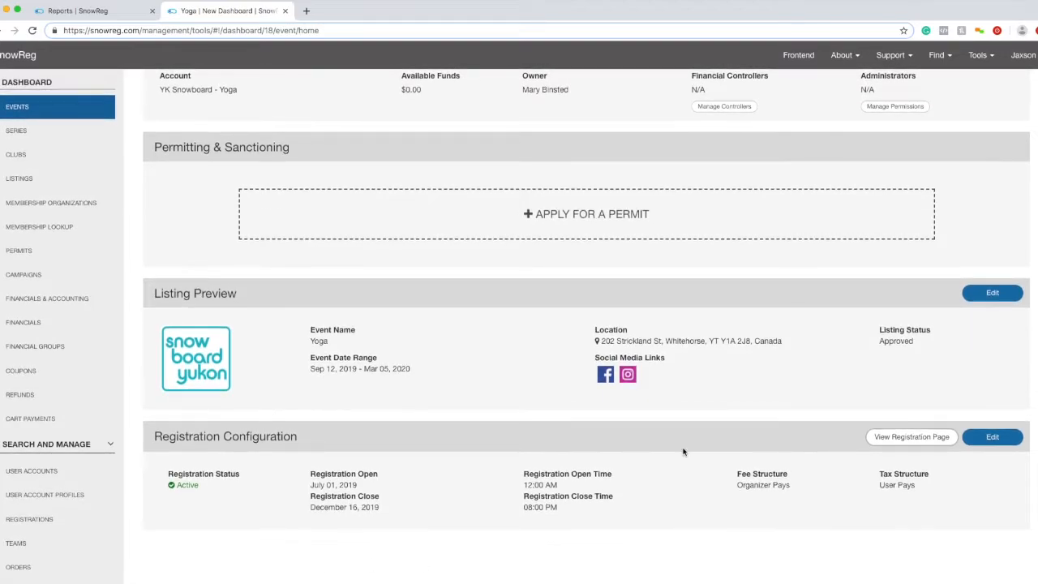
{"action": "scroll", "coordinate": [924, 539], "scroll_direction": "up", "scroll_amount": 6}
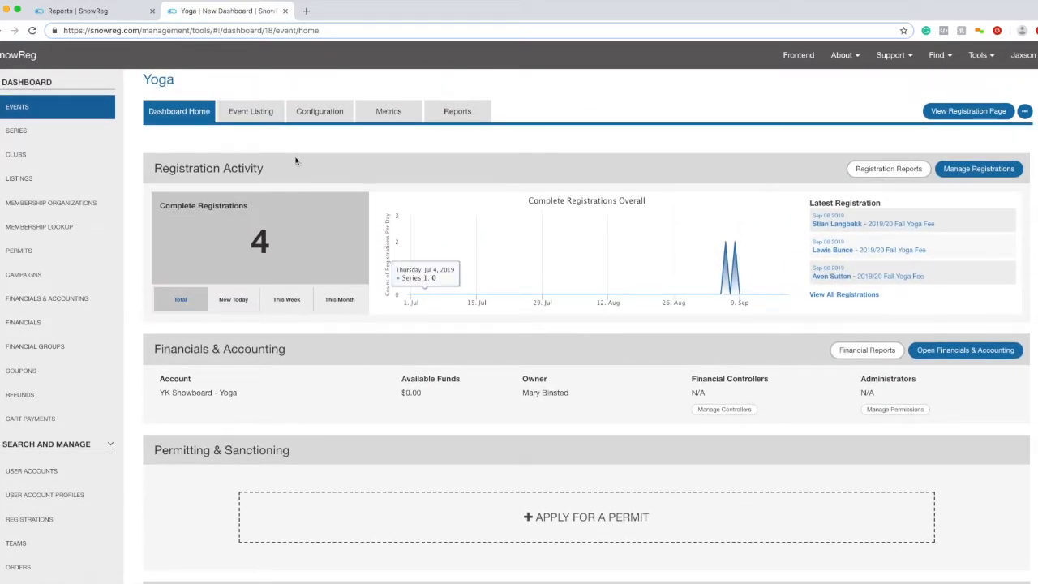
{"action": "left_click", "coordinate": [274, 123]}
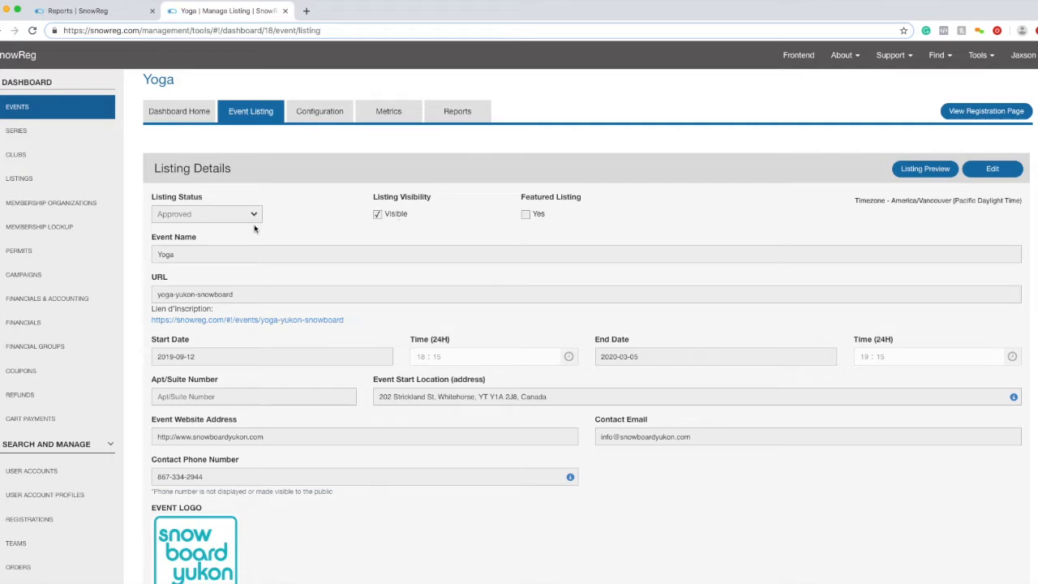
{"action": "scroll", "coordinate": [398, 273], "scroll_direction": "down", "scroll_amount": 1}
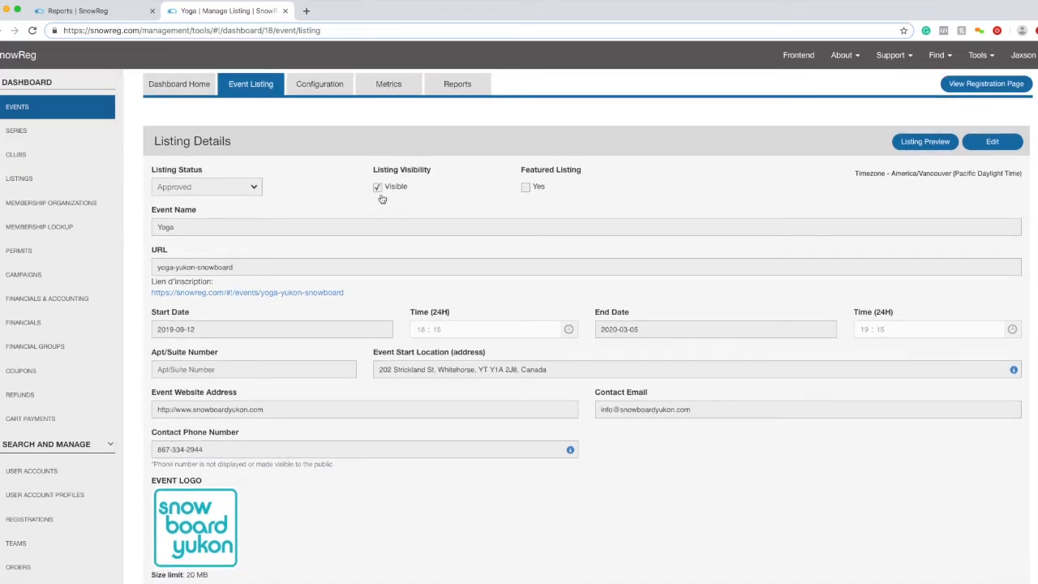
{"action": "scroll", "coordinate": [369, 219], "scroll_direction": "down", "scroll_amount": 3}
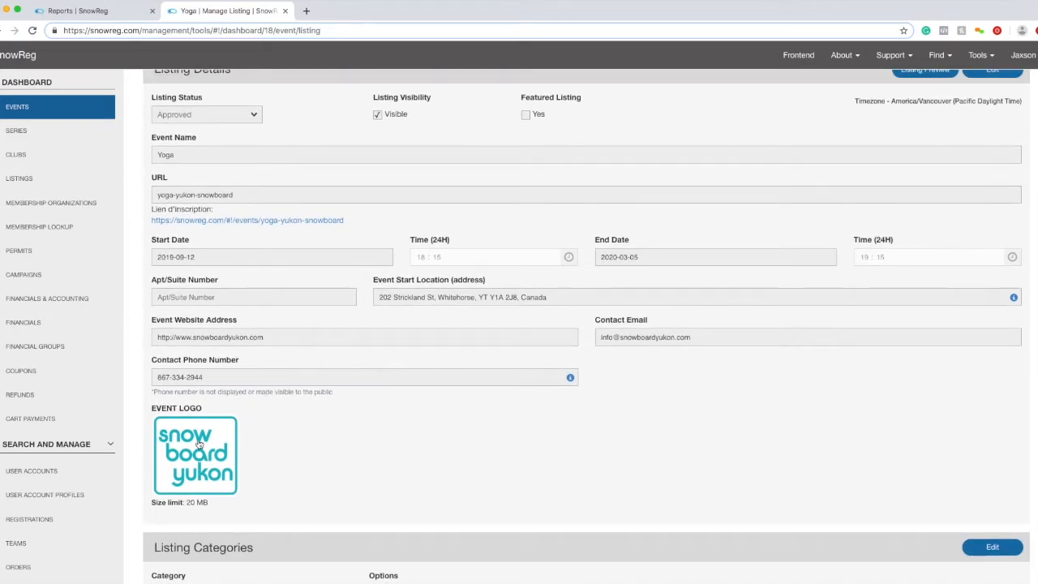
{"action": "scroll", "coordinate": [703, 383], "scroll_direction": "down", "scroll_amount": 10}
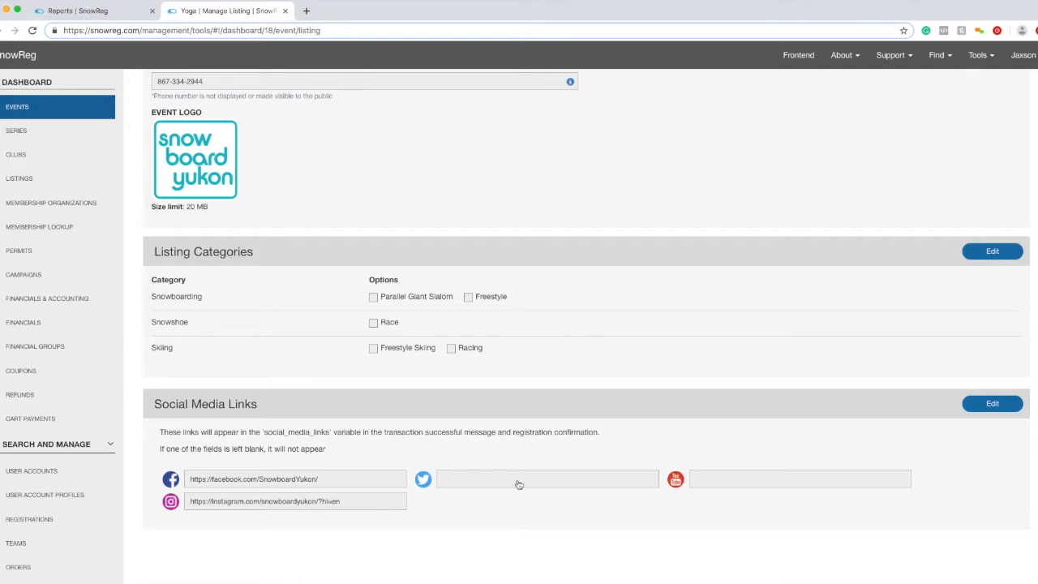
{"action": "scroll", "coordinate": [357, 478], "scroll_direction": "up", "scroll_amount": 10}
{"action": "left_click", "coordinate": [337, 126]}
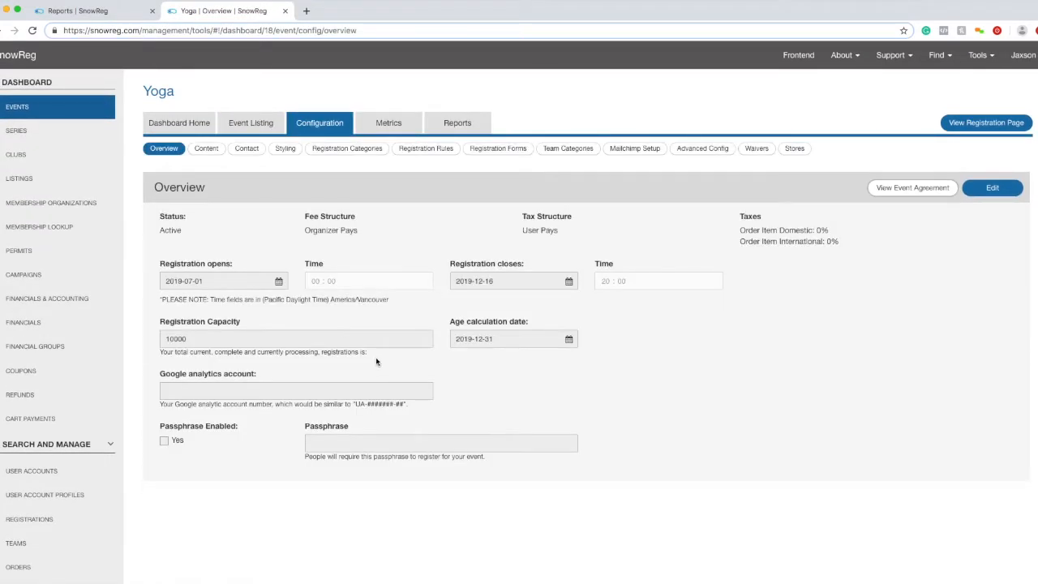
{"action": "left_click", "coordinate": [206, 149]}
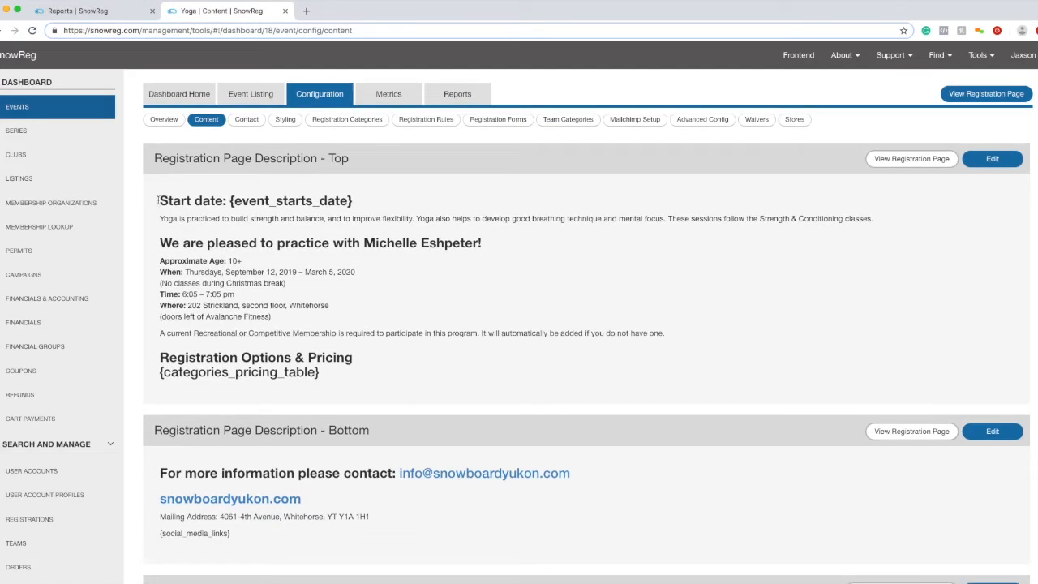
{"action": "left_click_drag", "start_coordinate": [160, 200], "coordinate": [280, 201]}
{"action": "left_click", "coordinate": [432, 296]}
{"action": "left_click_drag", "start_coordinate": [244, 261], "coordinate": [228, 260]}
{"action": "scroll", "coordinate": [208, 326], "scroll_direction": "down", "scroll_amount": 1}
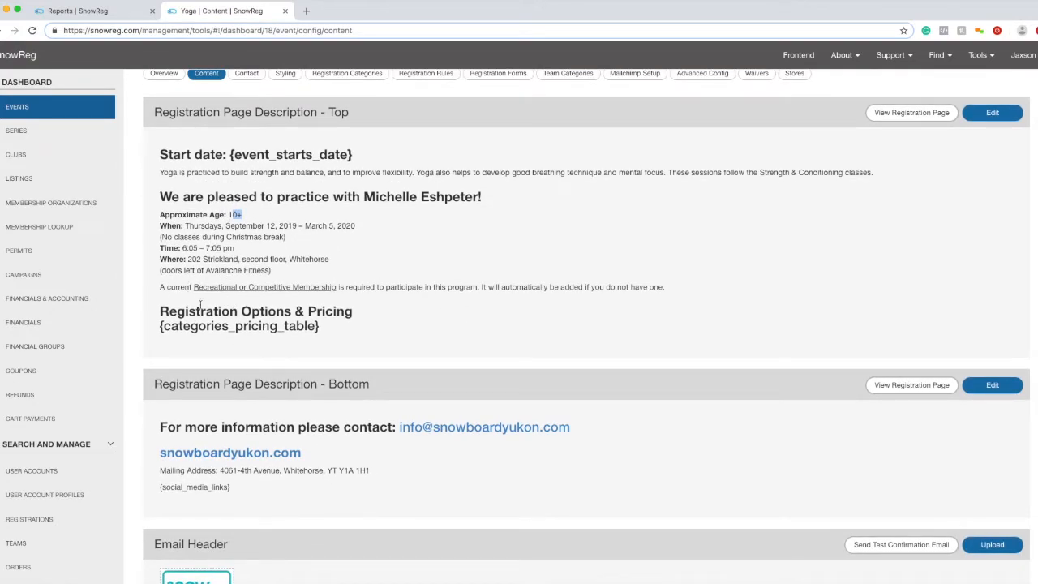
{"action": "left_click_drag", "start_coordinate": [146, 308], "coordinate": [331, 342]}
{"action": "scroll", "coordinate": [331, 342], "scroll_direction": "down", "scroll_amount": 5}
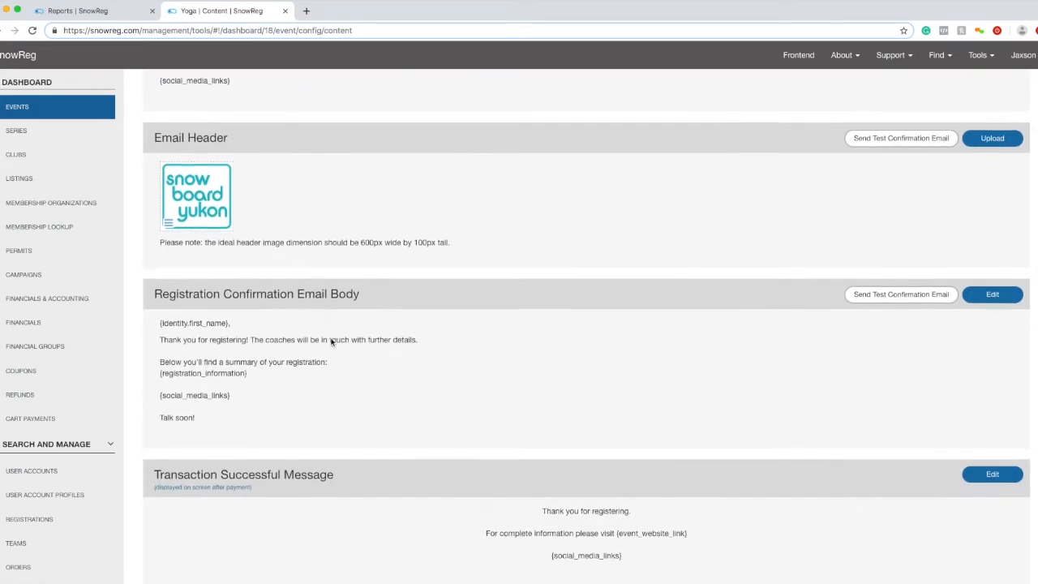
{"action": "scroll", "coordinate": [527, 402], "scroll_direction": "up", "scroll_amount": 10}
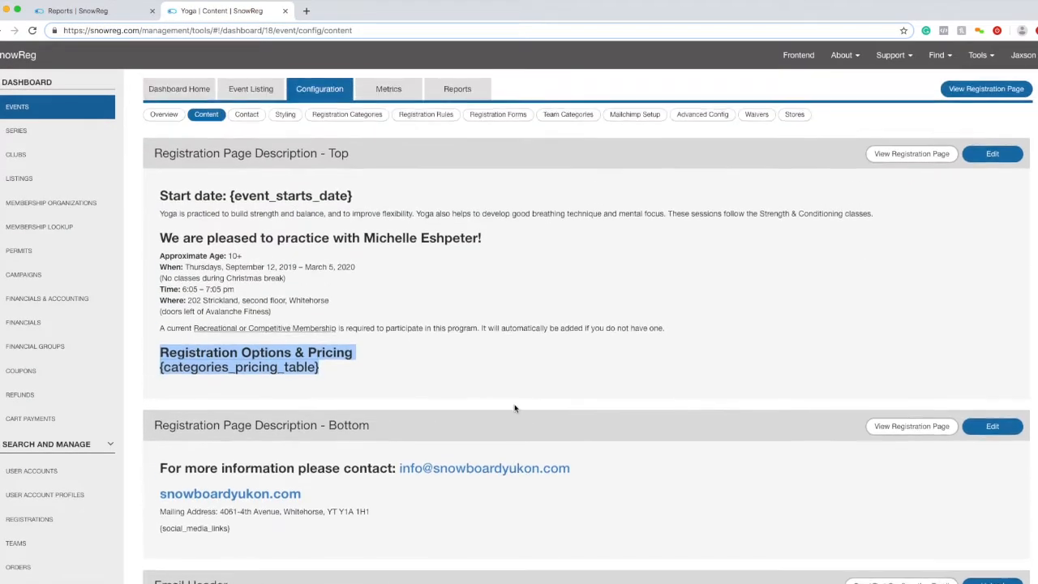
- Preview the Yoga public registration page, scroll to its contact details, then close the preview
{"action": "left_click", "coordinate": [898, 190]}
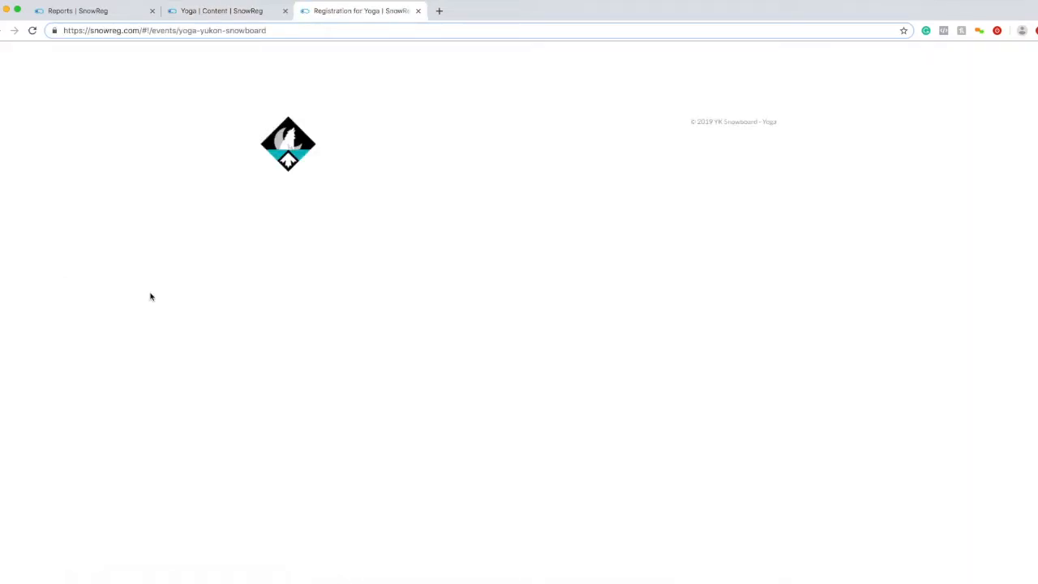
{"action": "scroll", "coordinate": [309, 273], "scroll_direction": "down", "scroll_amount": 2}
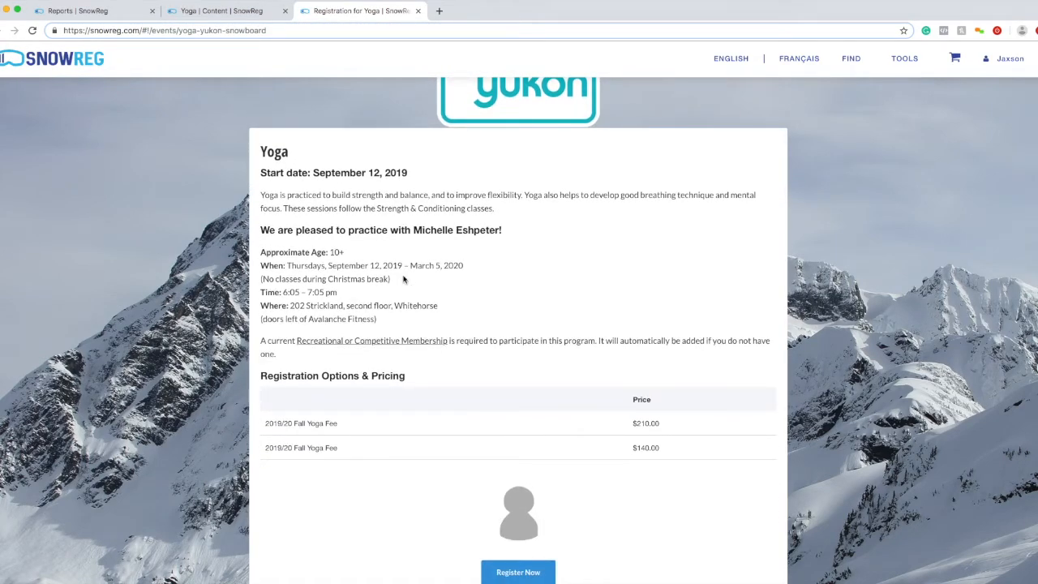
{"action": "scroll", "coordinate": [403, 279], "scroll_direction": "down", "scroll_amount": 3}
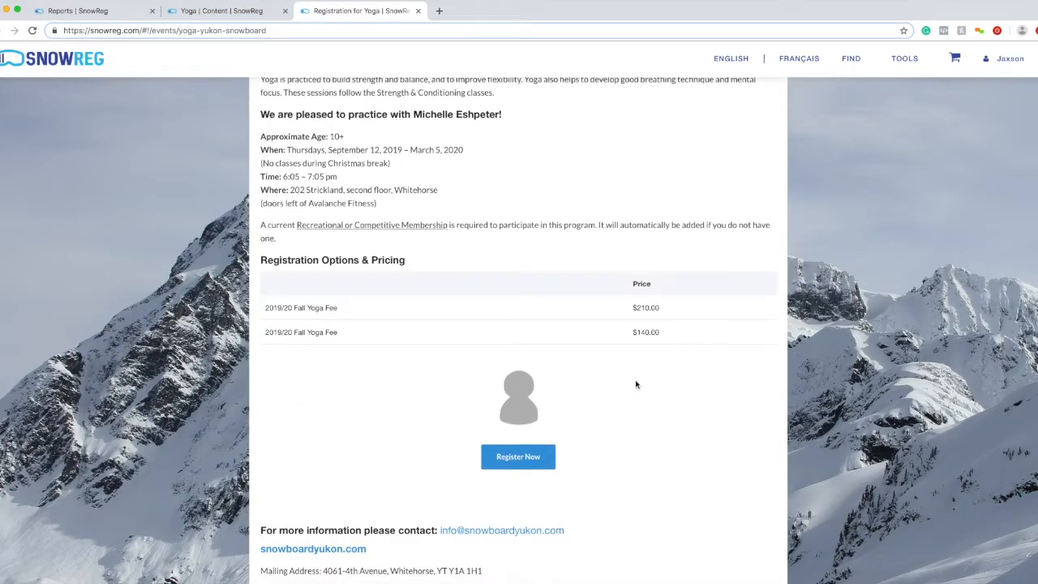
{"action": "scroll", "coordinate": [607, 344], "scroll_direction": "down", "scroll_amount": 2}
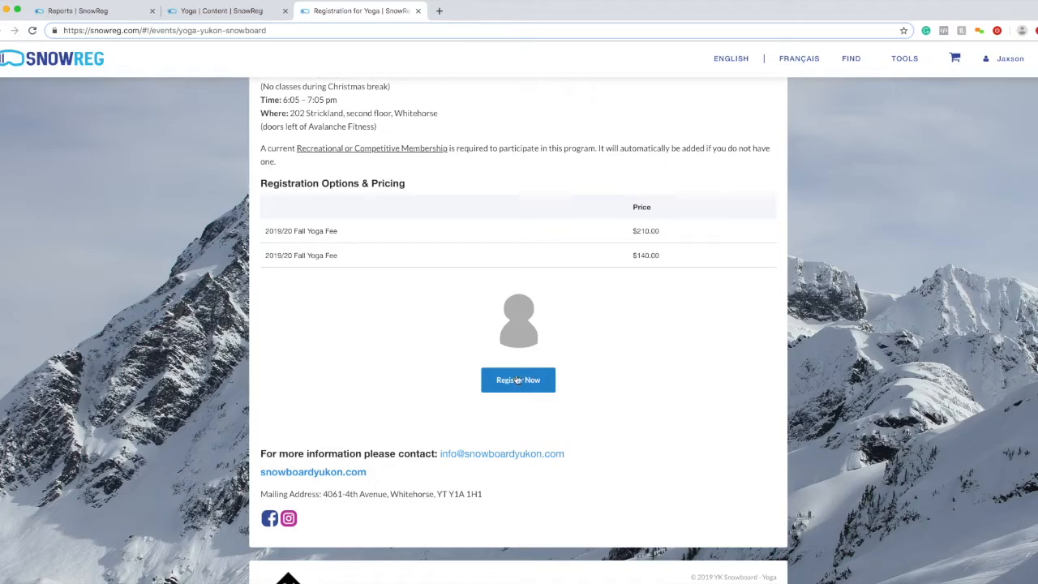
{"action": "left_click_drag", "start_coordinate": [259, 459], "coordinate": [426, 484]}
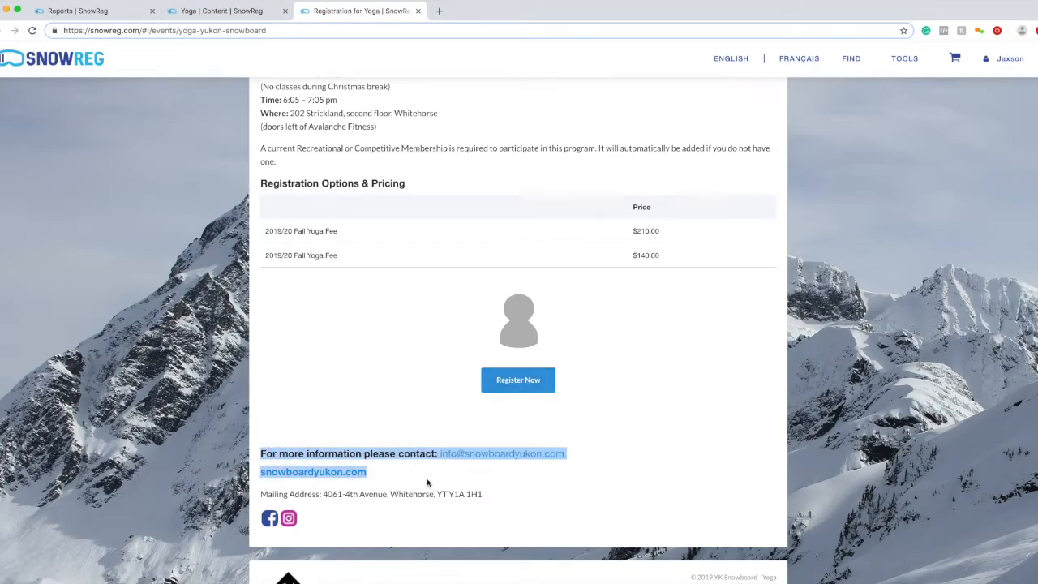
{"action": "left_click", "coordinate": [427, 484]}
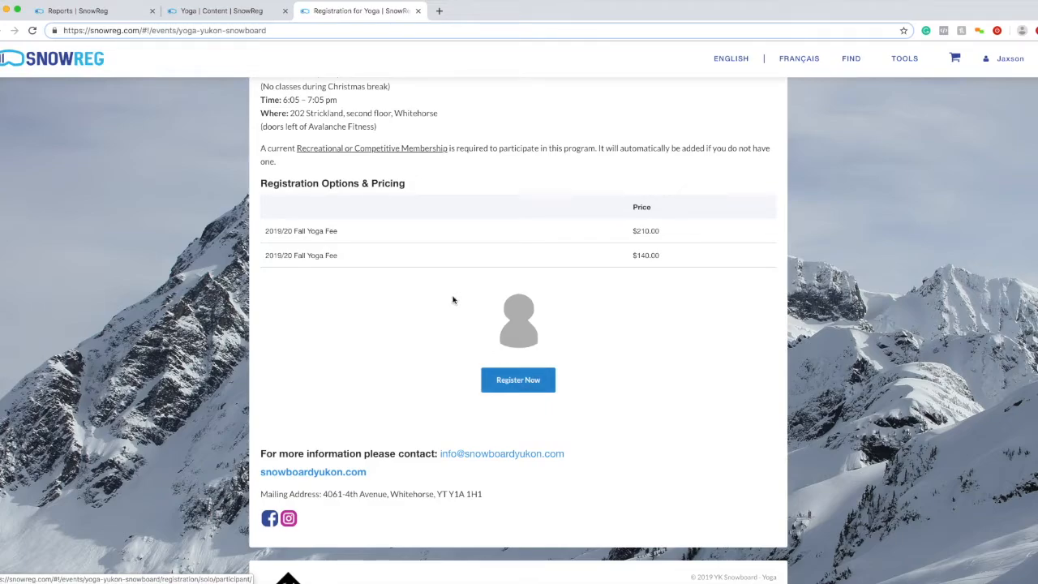
{"action": "left_click", "coordinate": [416, 12]}
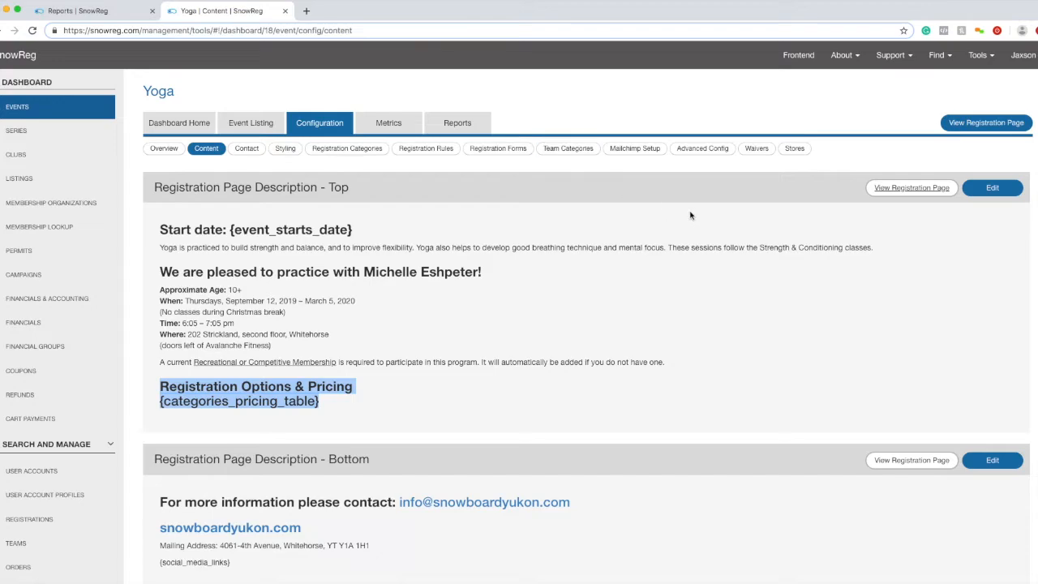
- Close the registration preview and bring up the Yoga event's Reports page
{"action": "left_click", "coordinate": [478, 117]}
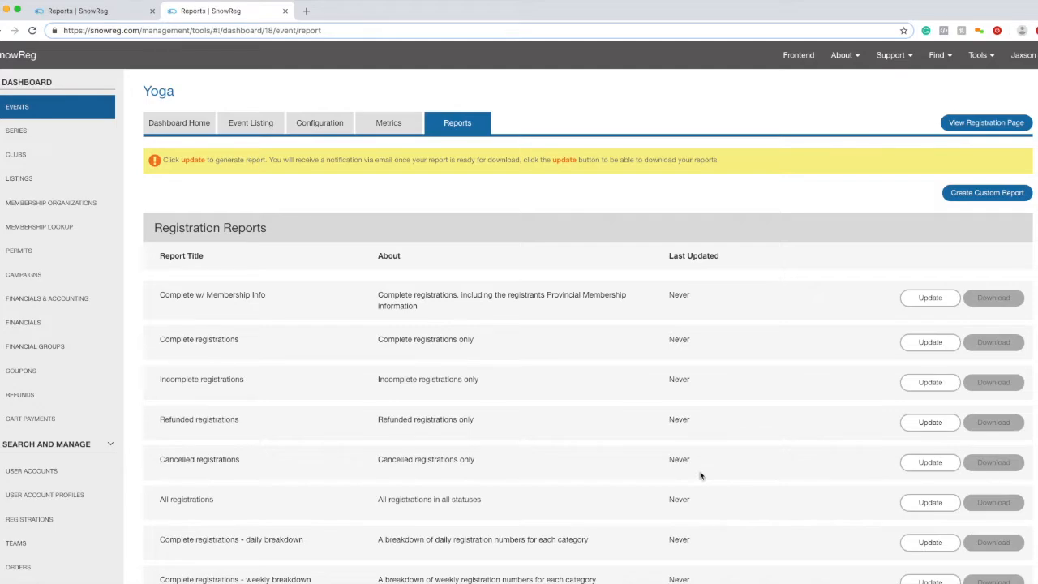
{"action": "scroll", "coordinate": [699, 475], "scroll_direction": "down", "scroll_amount": 4}
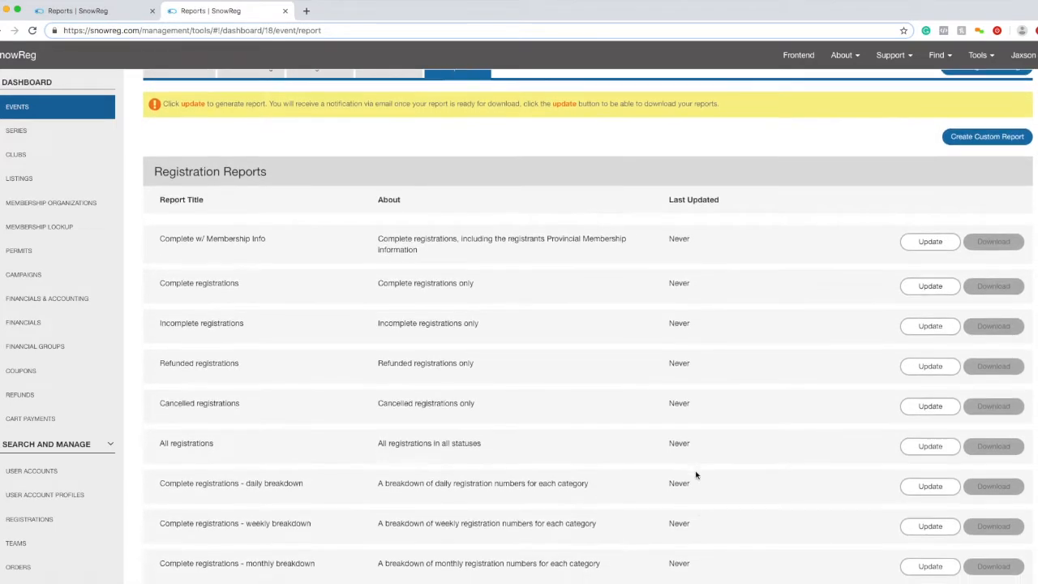
{"action": "scroll", "coordinate": [696, 475], "scroll_direction": "down", "scroll_amount": 3}
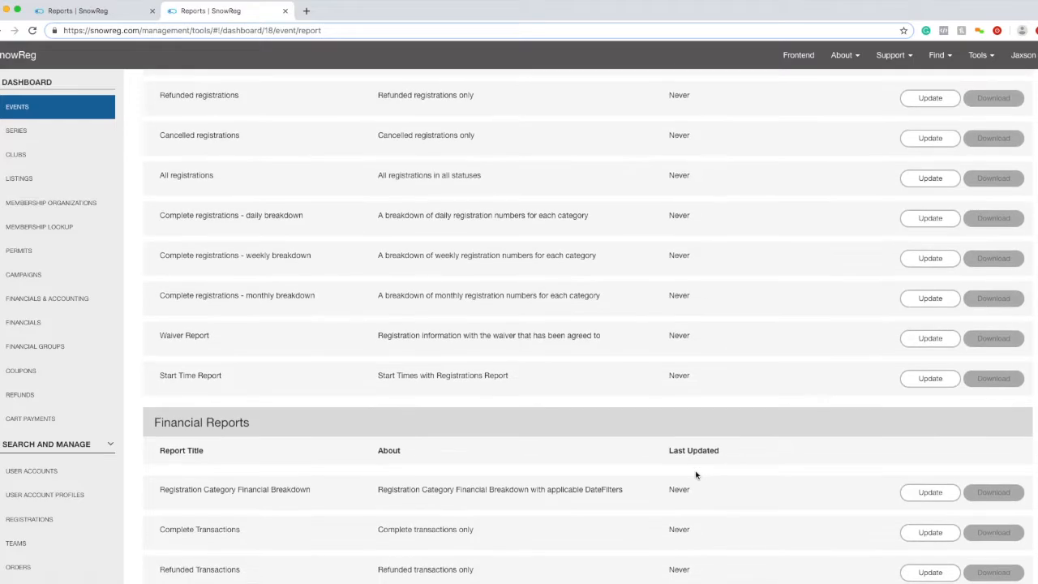
{"action": "scroll", "coordinate": [696, 476], "scroll_direction": "up", "scroll_amount": 4}
{"action": "scroll", "coordinate": [698, 475], "scroll_direction": "down", "scroll_amount": 1}
{"action": "scroll", "coordinate": [700, 476], "scroll_direction": "down", "scroll_amount": 1}
{"action": "scroll", "coordinate": [699, 475], "scroll_direction": "up", "scroll_amount": 2}
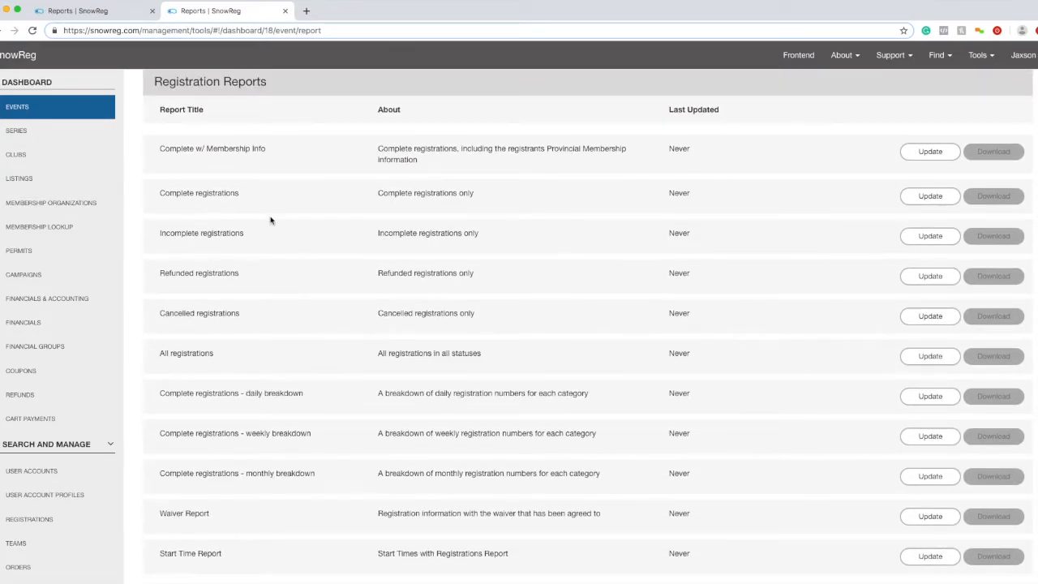
- Review the Registration, Financial and Permit report entries, highlighting titles and descriptions
{"action": "left_click", "coordinate": [146, 133]}
{"action": "left_click_drag", "start_coordinate": [146, 133], "coordinate": [678, 248]}
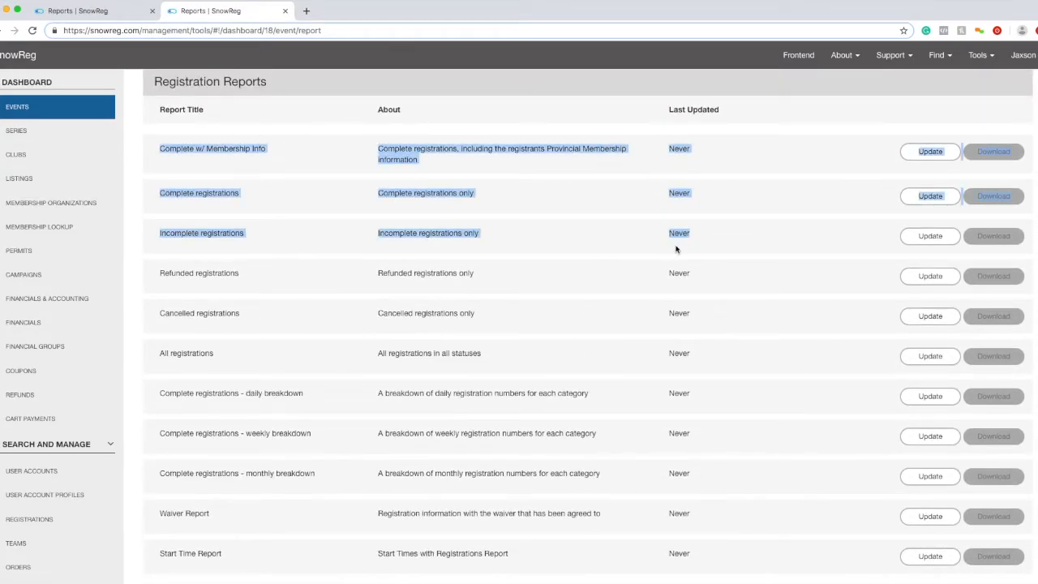
{"action": "left_click_drag", "start_coordinate": [507, 334], "coordinate": [461, 305]}
{"action": "left_click", "coordinate": [474, 305]}
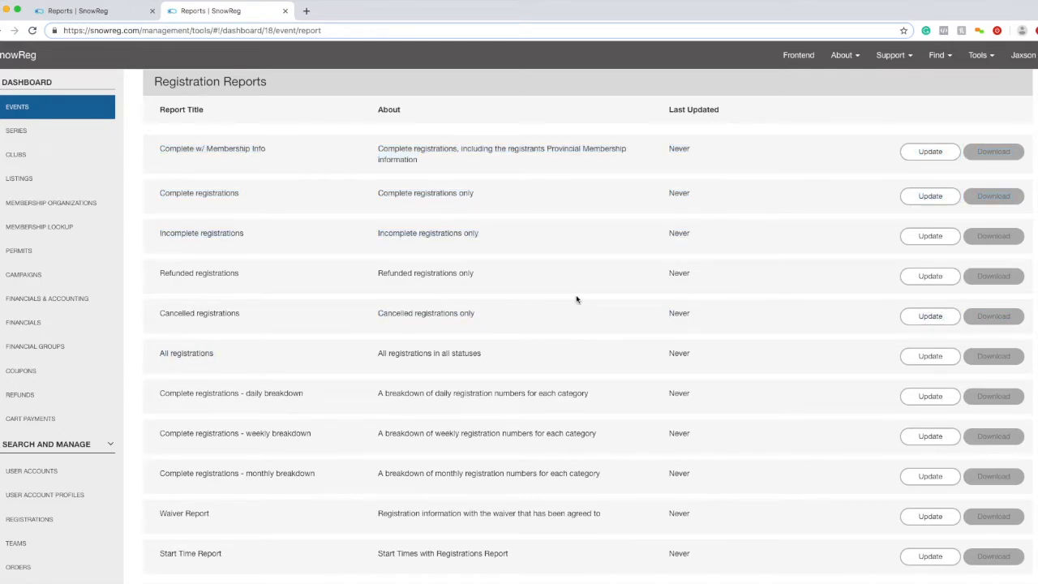
{"action": "left_click_drag", "start_coordinate": [604, 162], "coordinate": [267, 143]}
{"action": "left_click", "coordinate": [204, 150]}
{"action": "left_click", "coordinate": [243, 148]}
{"action": "left_click_drag", "start_coordinate": [271, 148], "coordinate": [206, 148]}
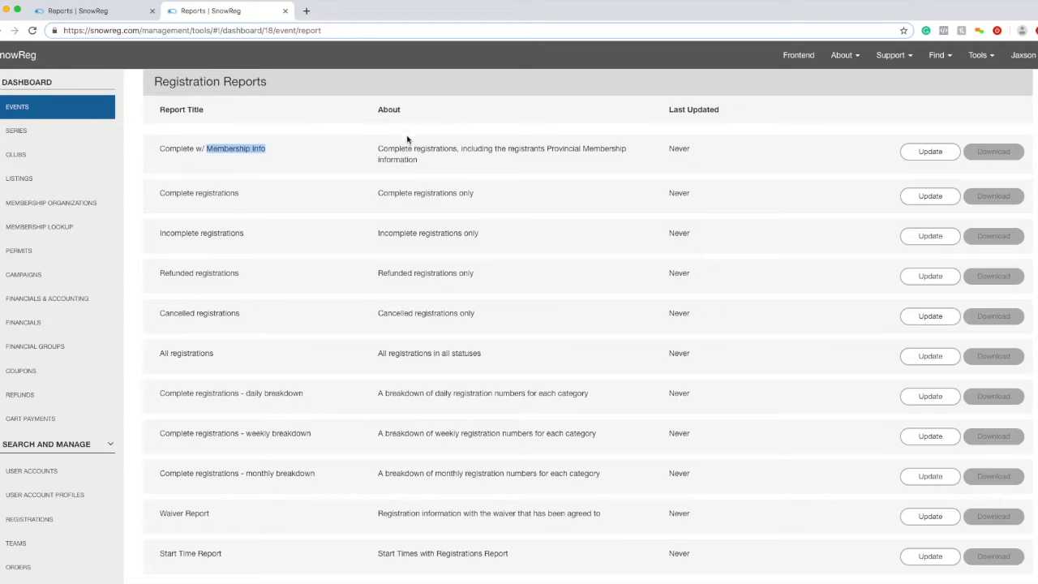
{"action": "scroll", "coordinate": [378, 344], "scroll_direction": "down", "scroll_amount": 5}
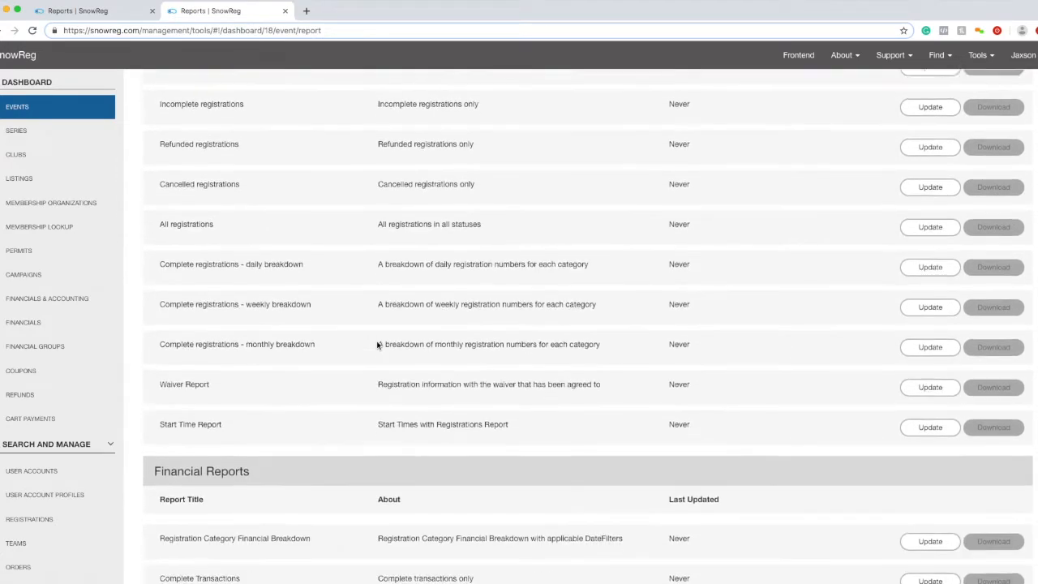
{"action": "left_click_drag", "start_coordinate": [160, 273], "coordinate": [252, 278]}
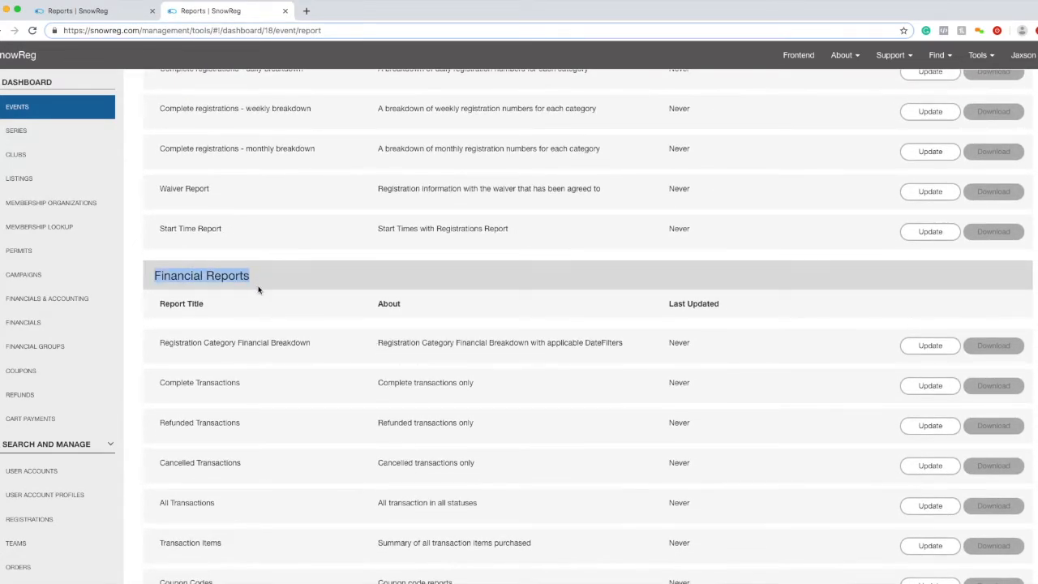
{"action": "scroll", "coordinate": [259, 290], "scroll_direction": "down", "scroll_amount": 4}
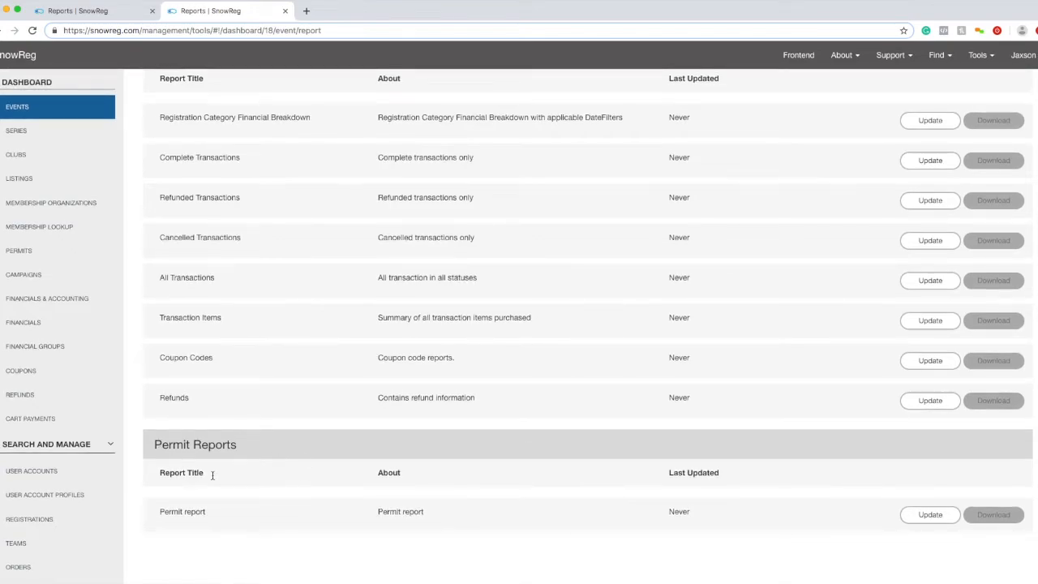
{"action": "left_click_drag", "start_coordinate": [238, 444], "coordinate": [143, 451]}
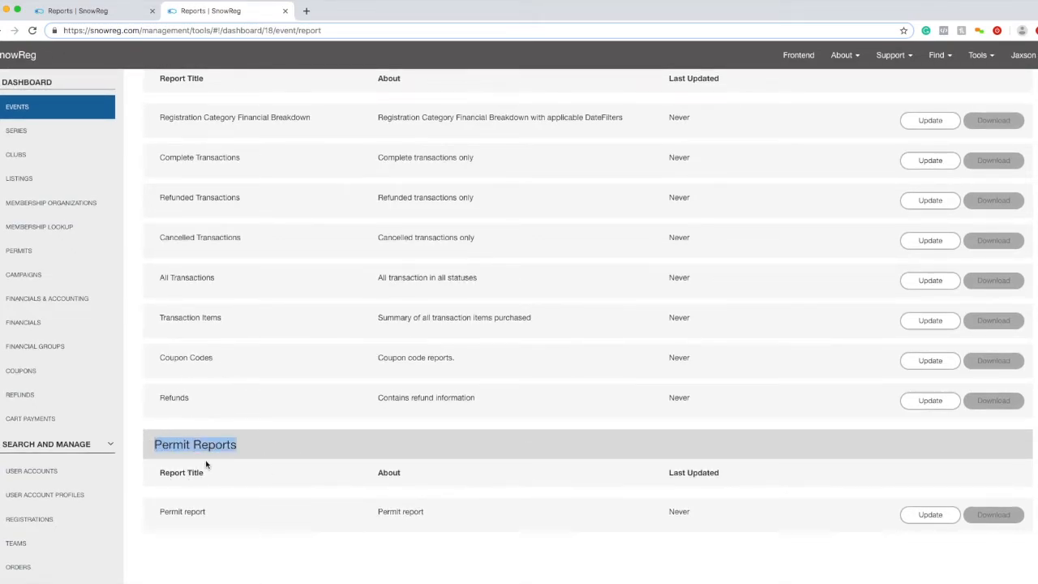
{"action": "left_click_drag", "start_coordinate": [151, 444], "coordinate": [494, 350]}
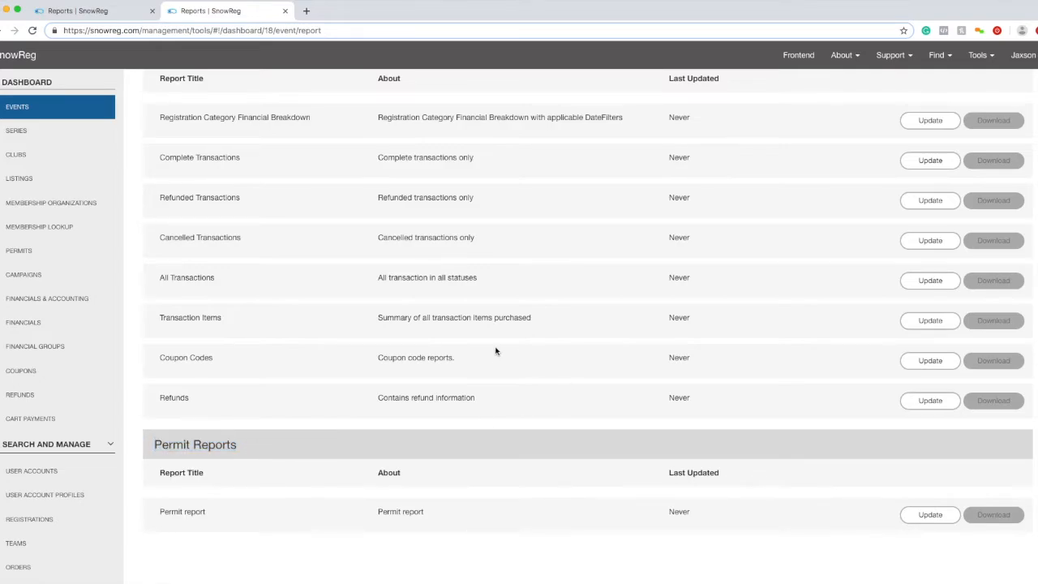
{"action": "scroll", "coordinate": [496, 356], "scroll_direction": "up", "scroll_amount": 15}
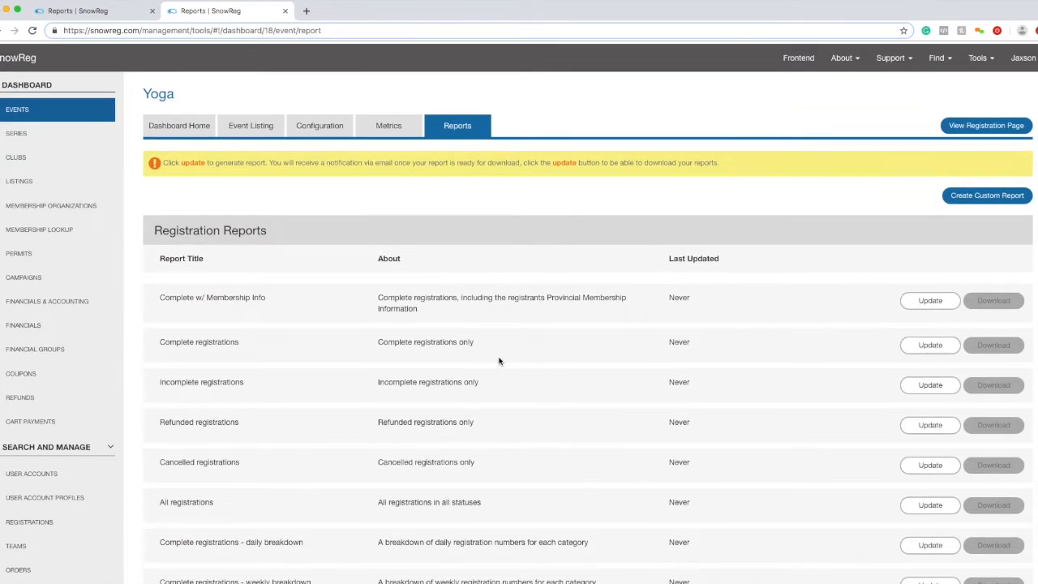
- Show the Yoga event's Dashboard Home with 4 complete registrations and $0.00 available funds
{"action": "left_click", "coordinate": [197, 119]}
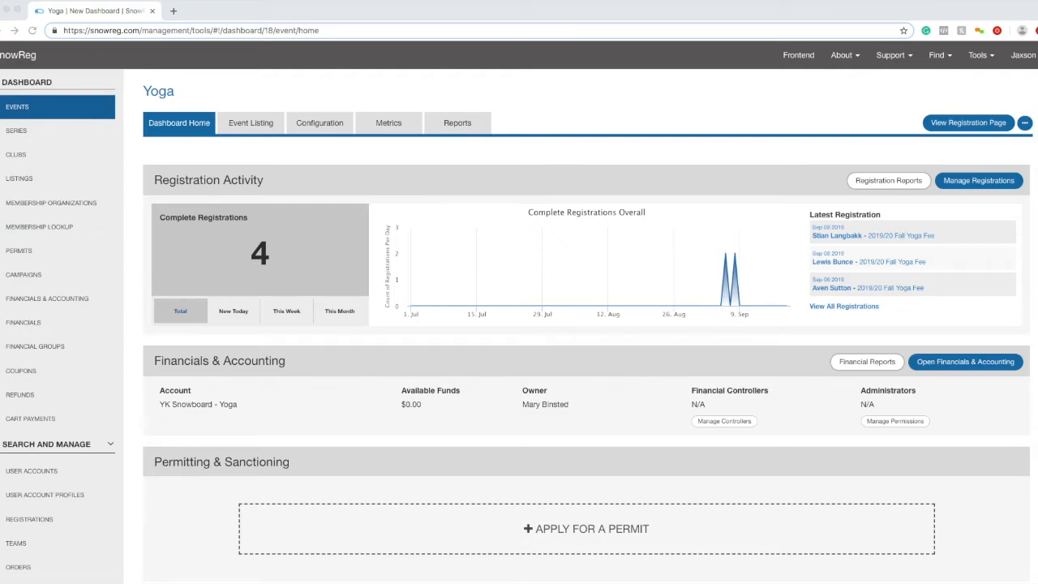
{"action": "left_click", "coordinate": [36, 321]}
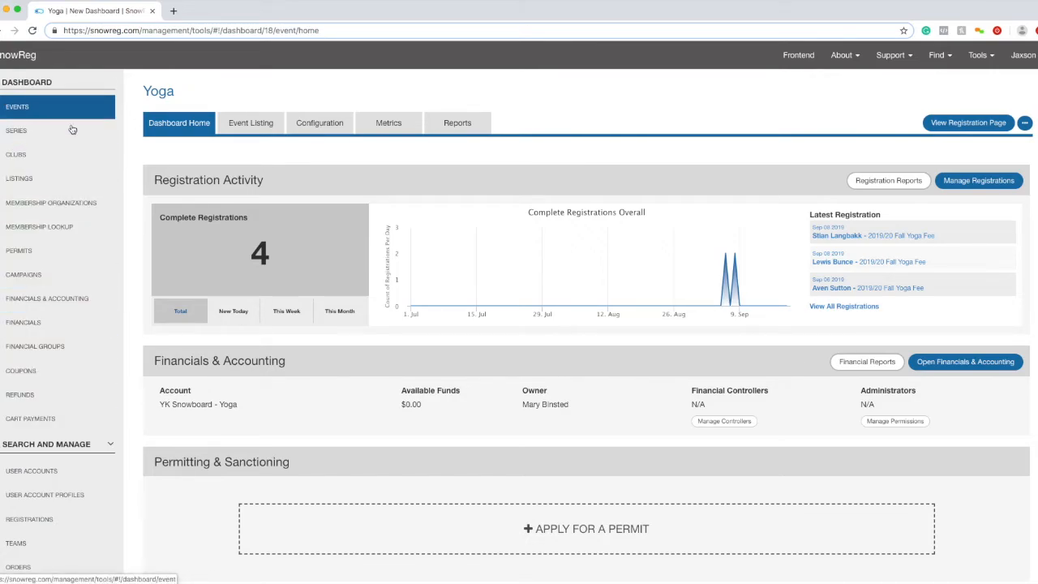
{"action": "left_click", "coordinate": [68, 379]}
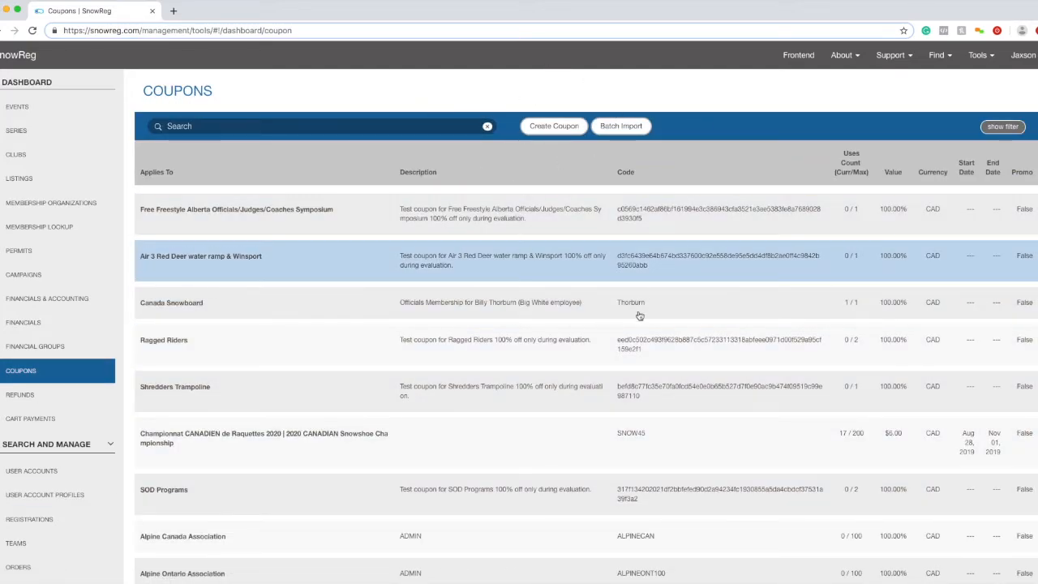
{"action": "left_click", "coordinate": [543, 132]}
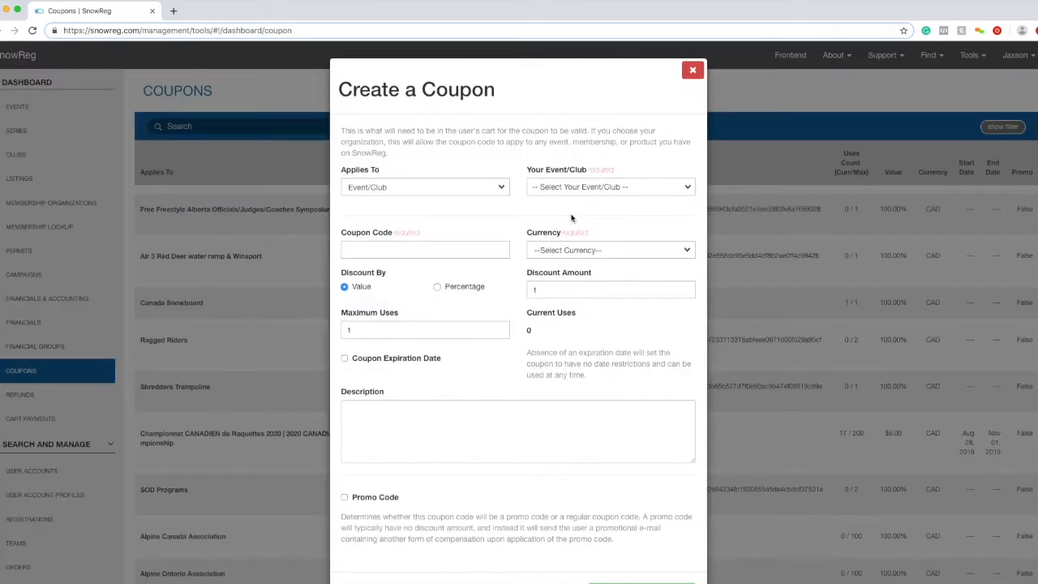
{"action": "left_click", "coordinate": [692, 70]}
{"action": "left_click", "coordinate": [531, 127]}
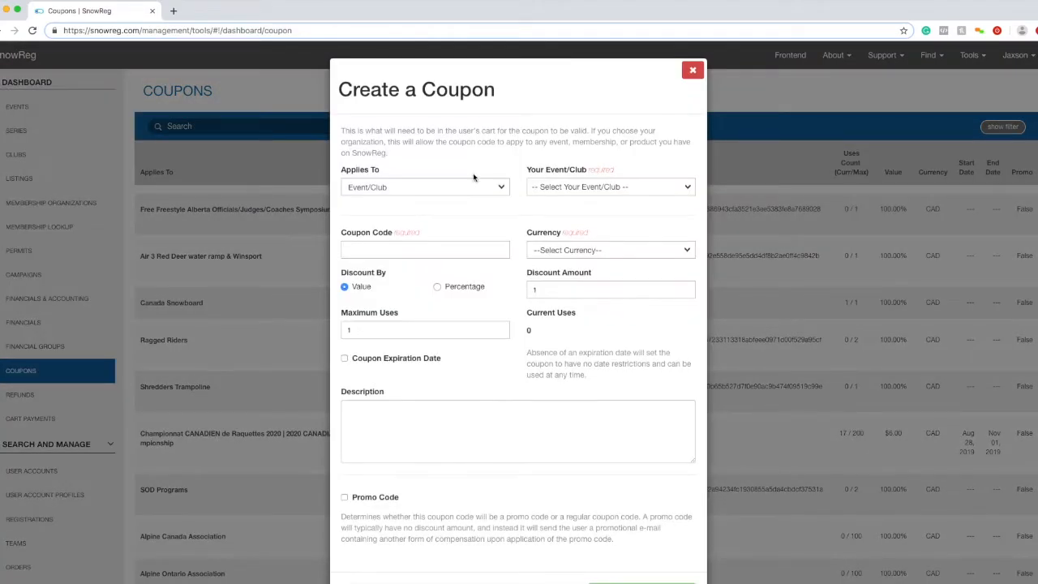
{"action": "left_click", "coordinate": [468, 184]}
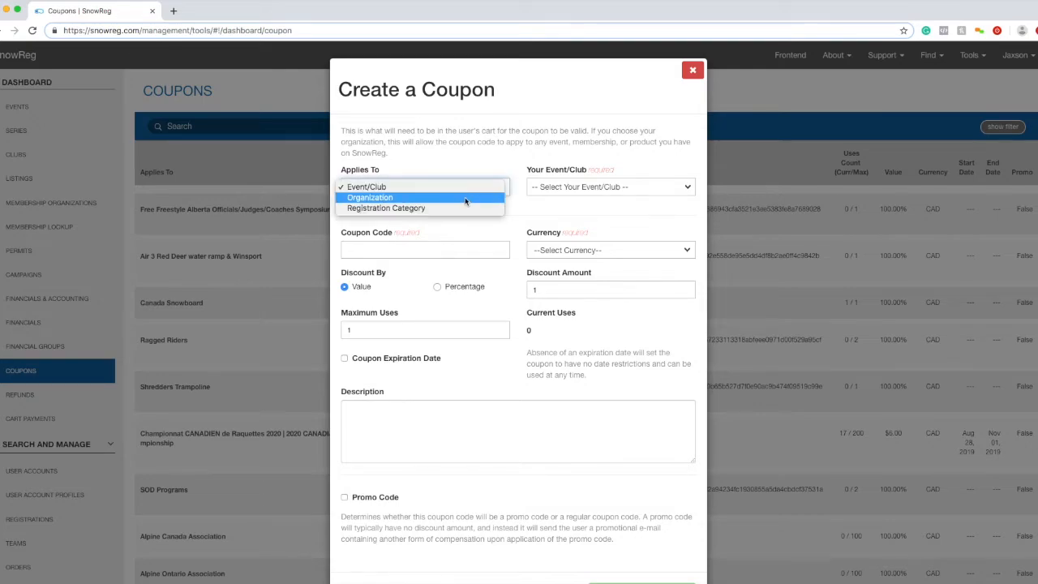
{"action": "left_click", "coordinate": [465, 187]}
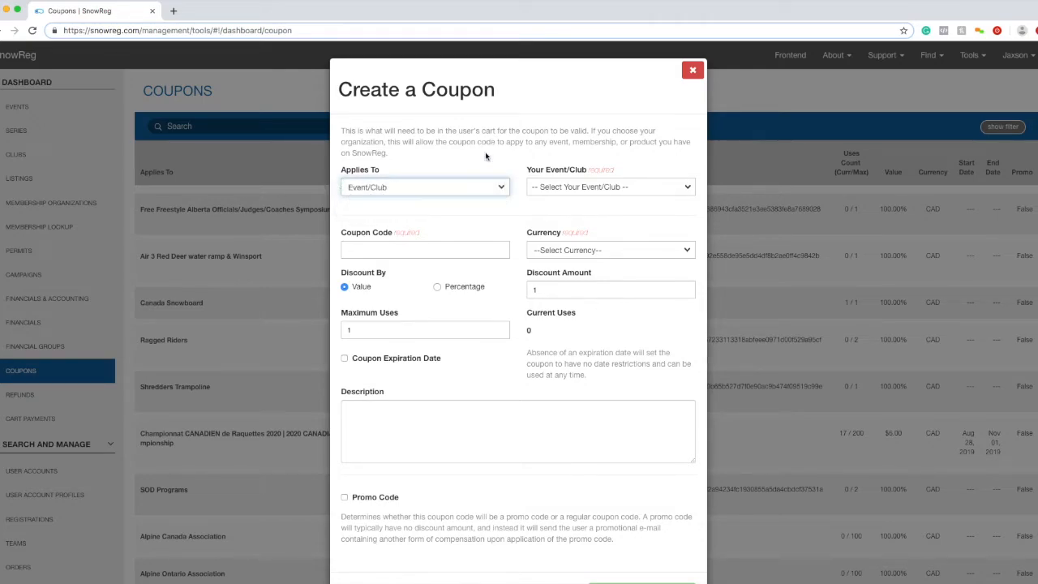
{"action": "left_click", "coordinate": [576, 187]}
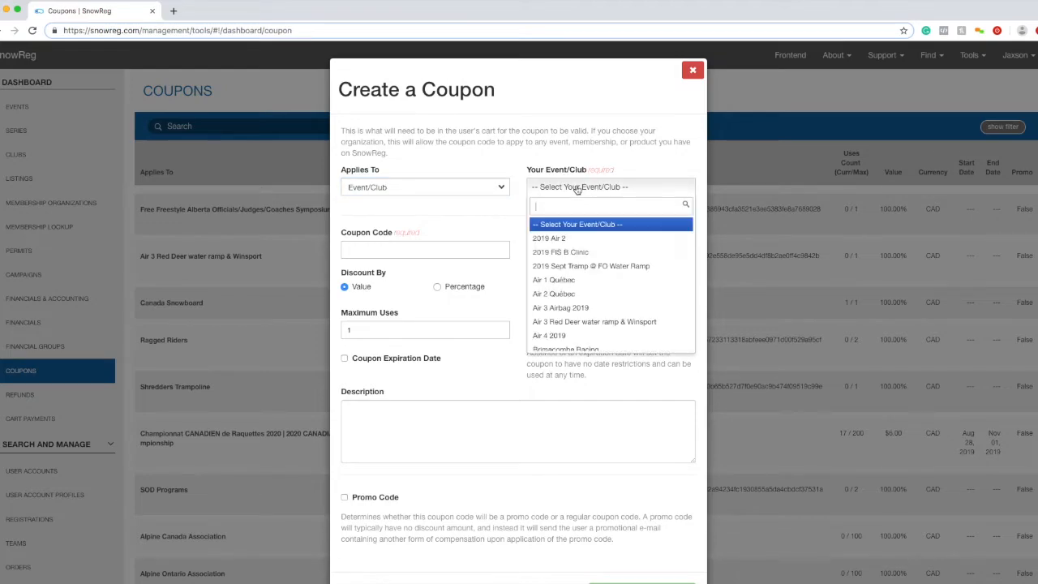
{"action": "type", "text": "test ev"}
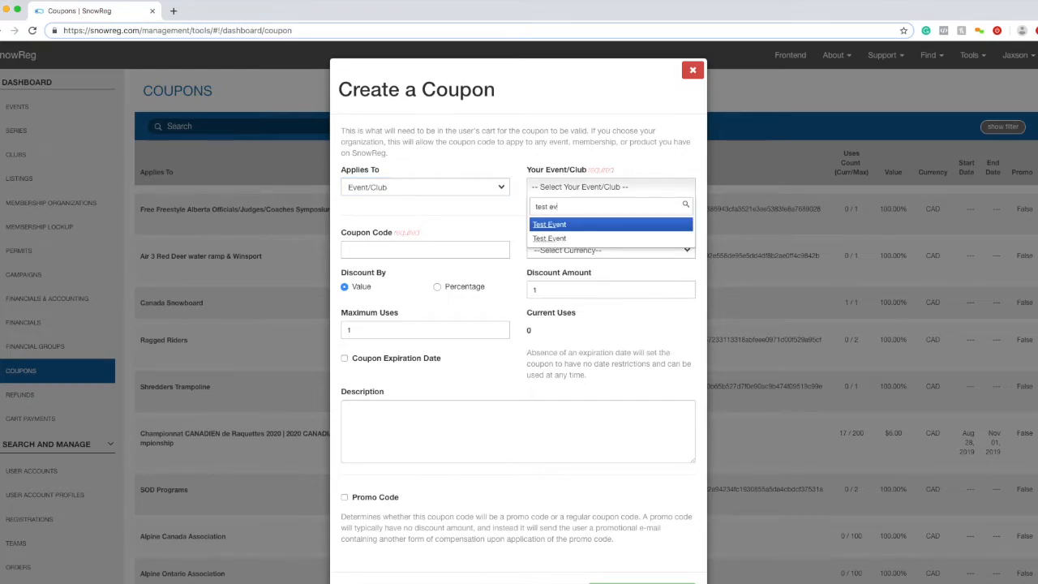
{"action": "left_click", "coordinate": [548, 225]}
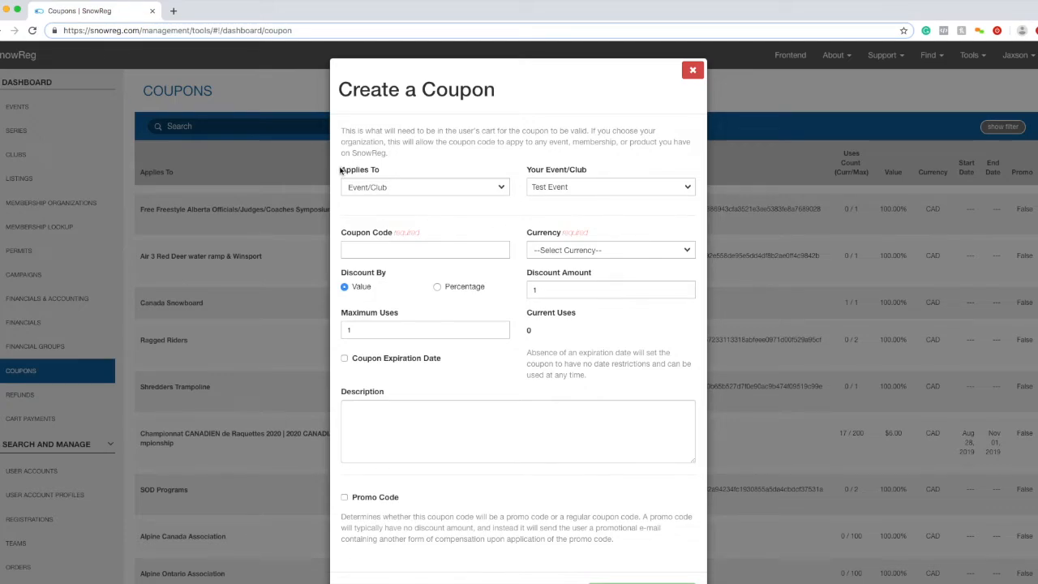
{"action": "left_click_drag", "start_coordinate": [339, 169], "coordinate": [379, 171]}
{"action": "left_click", "coordinate": [459, 242]}
{"action": "left_click", "coordinate": [452, 235]}
- Enter SnOW as the new coupon's code
{"action": "left_click", "coordinate": [452, 242]}
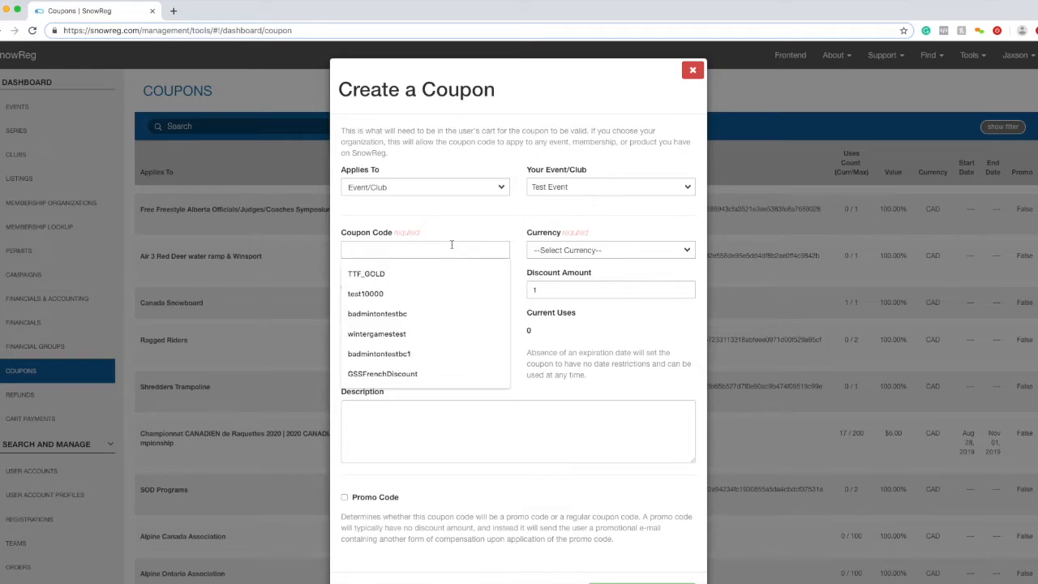
{"action": "type", "text": "Sn"}
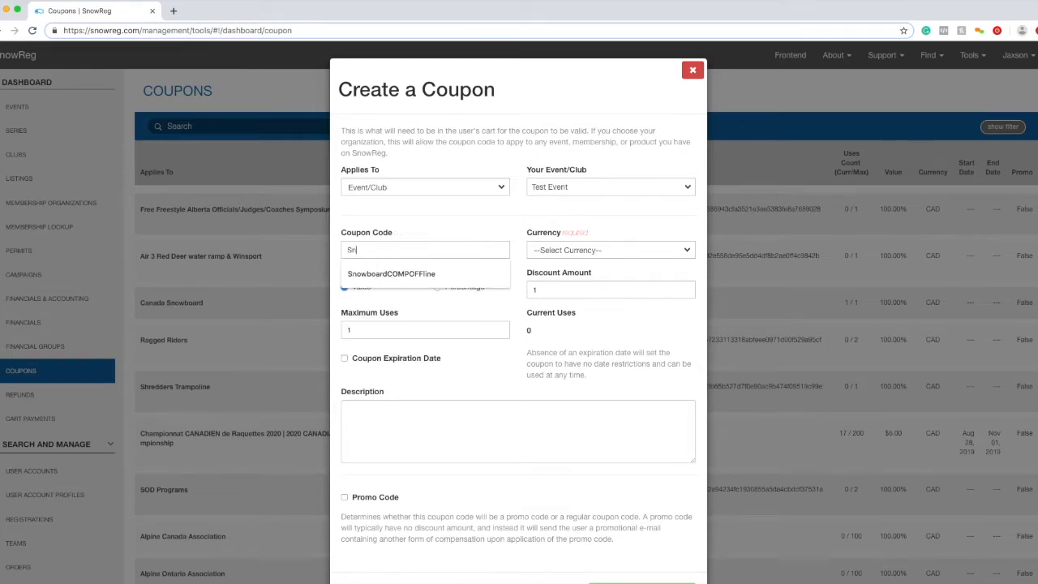
{"action": "type", "text": "OW"}
{"action": "left_click", "coordinate": [387, 343]}
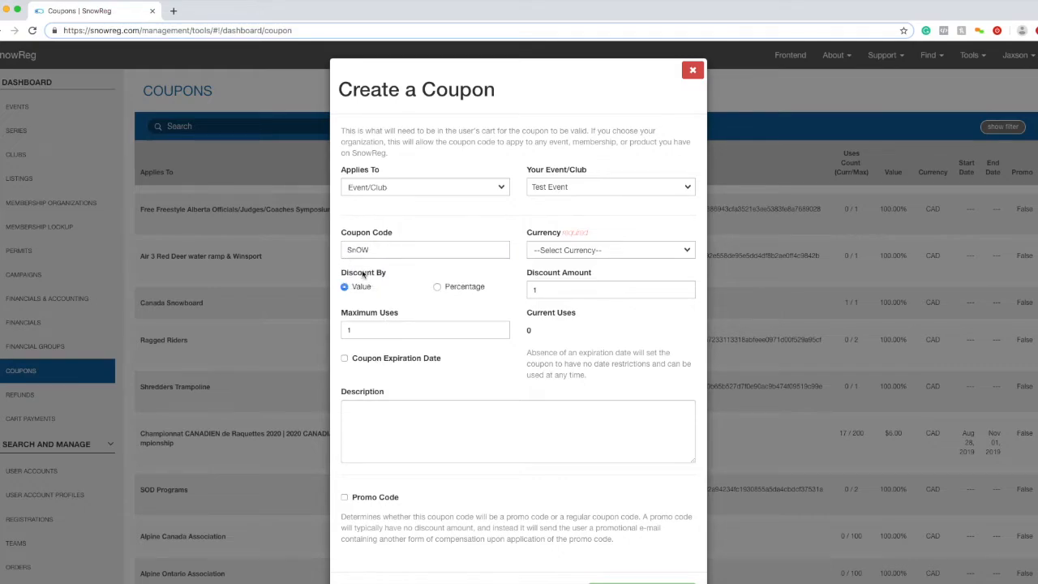
{"action": "left_click", "coordinate": [351, 249]}
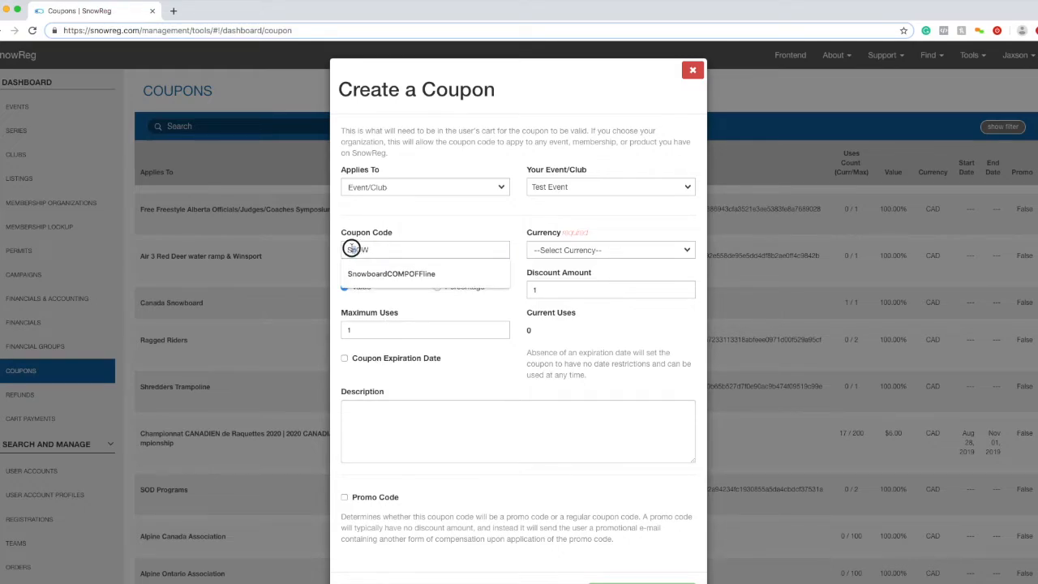
{"action": "left_click", "coordinate": [425, 314]}
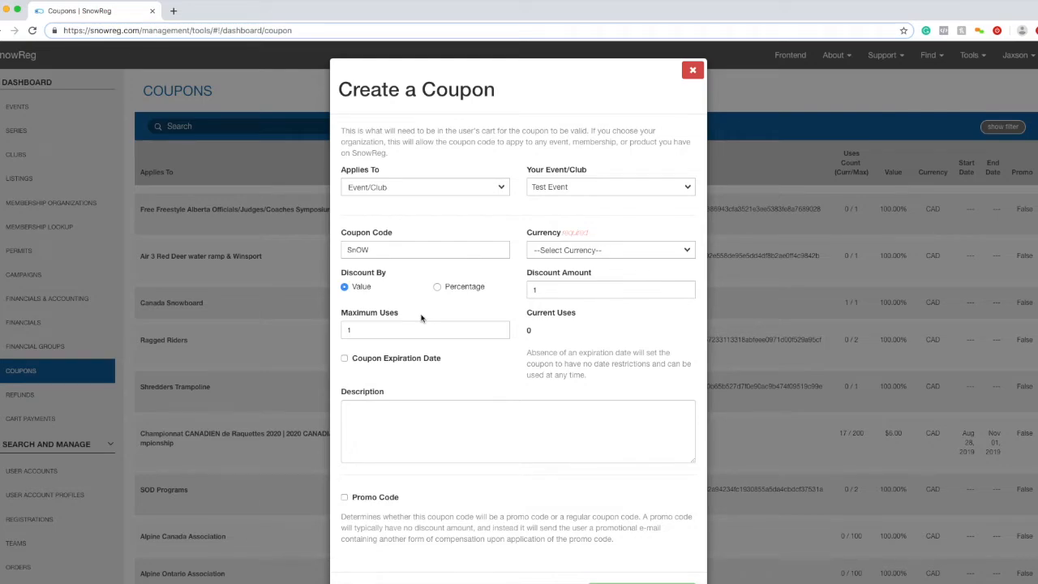
- Replace the lowercase n so the coupon code reads SNOW
{"action": "left_click", "coordinate": [351, 250]}
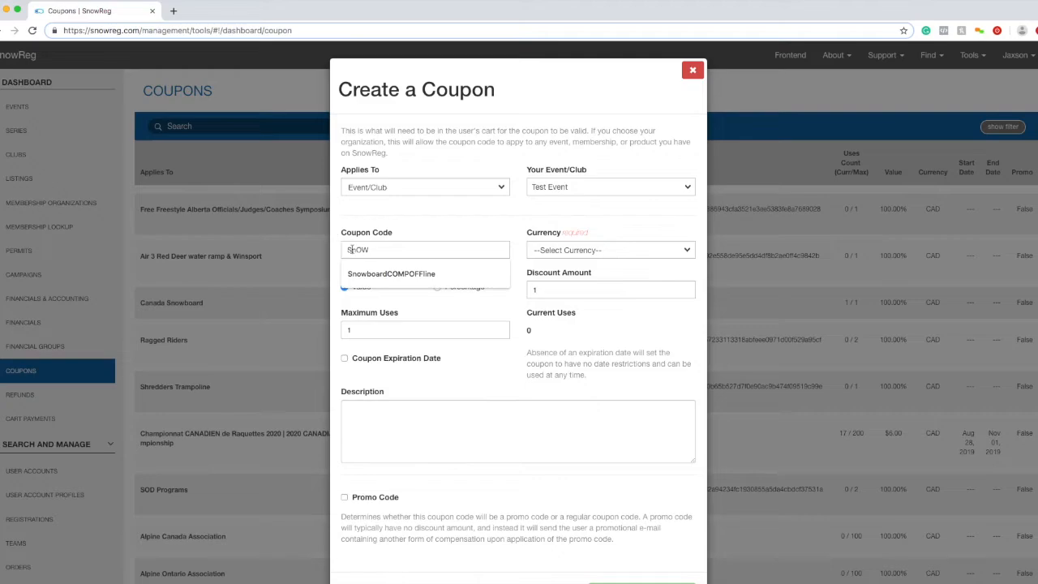
{"action": "key", "text": "BackSpace"}
{"action": "type", "text": "N"}
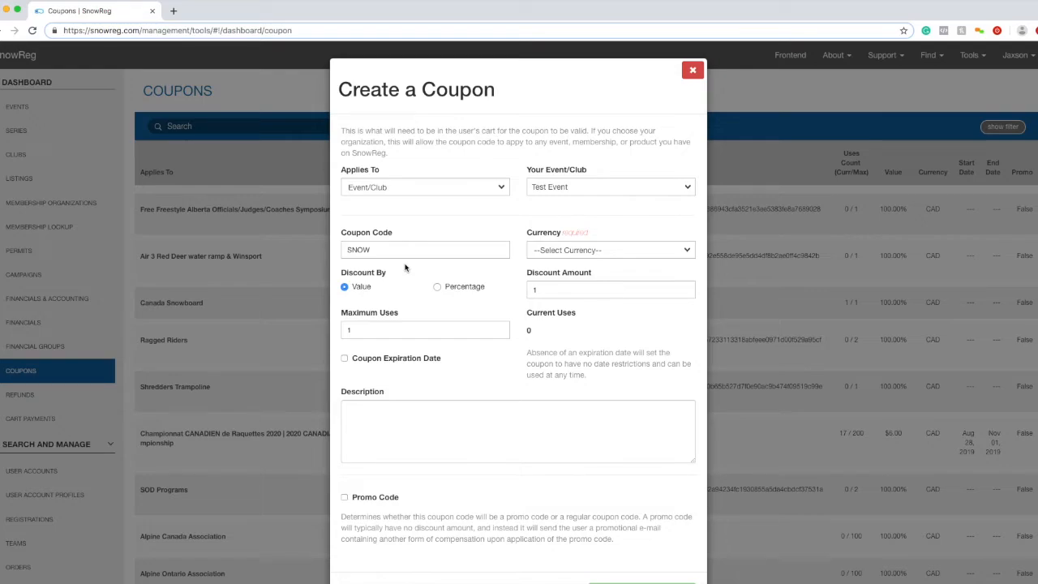
{"action": "left_click_drag", "start_coordinate": [378, 250], "coordinate": [351, 251]}
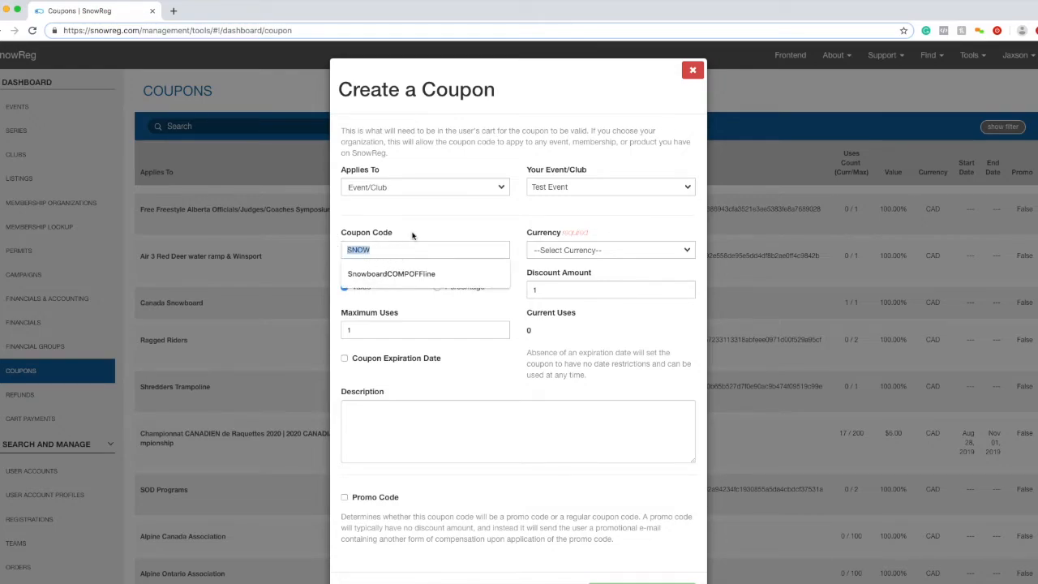
{"action": "left_click", "coordinate": [436, 232]}
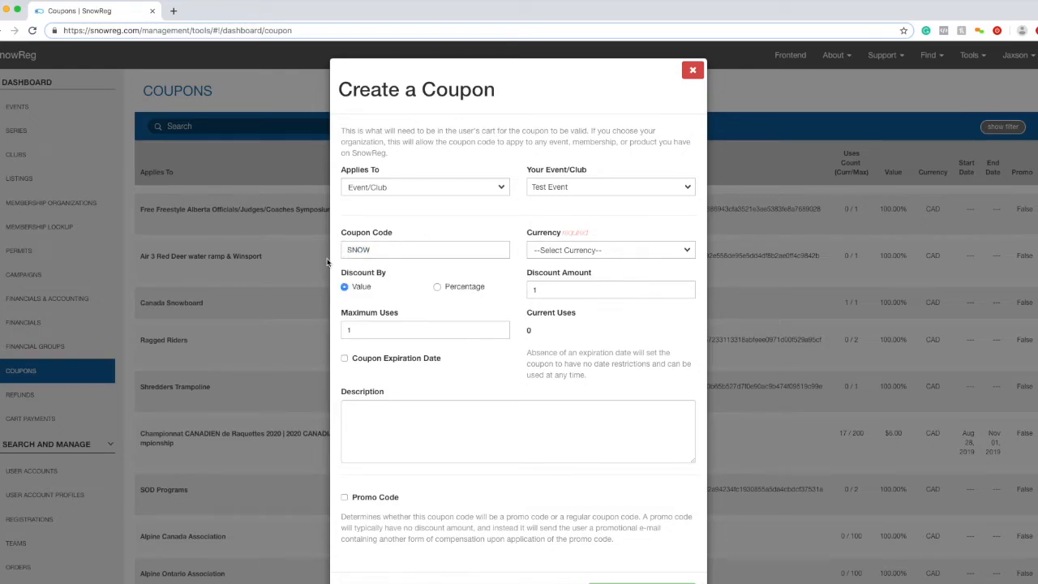
{"action": "left_click_drag", "start_coordinate": [343, 250], "coordinate": [424, 241]}
{"action": "left_click", "coordinate": [425, 241]}
{"action": "left_click", "coordinate": [555, 248]}
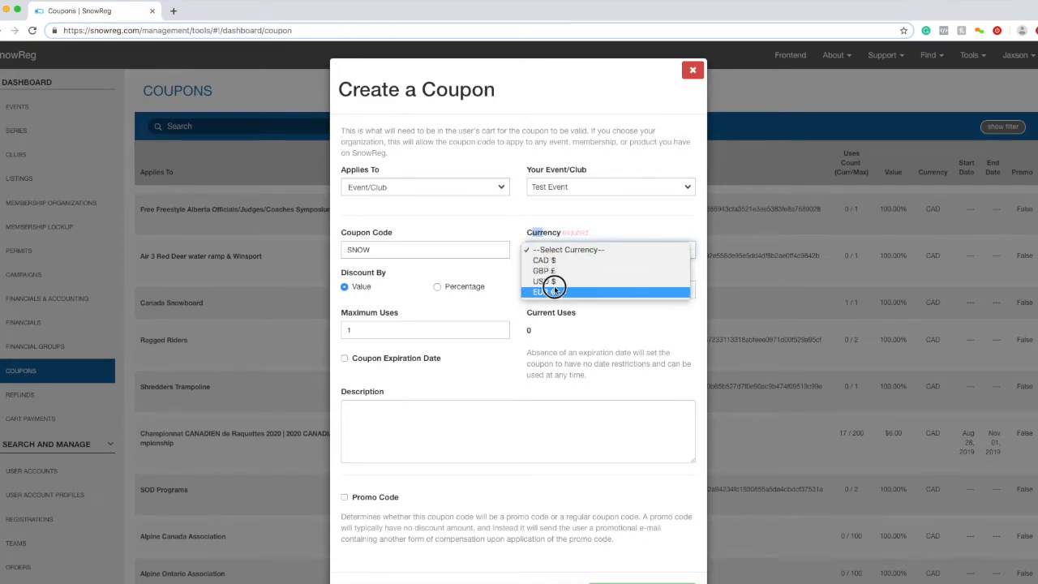
- Set the coupon currency to CAD $ and the discount to 10 percent
{"action": "left_click", "coordinate": [555, 260]}
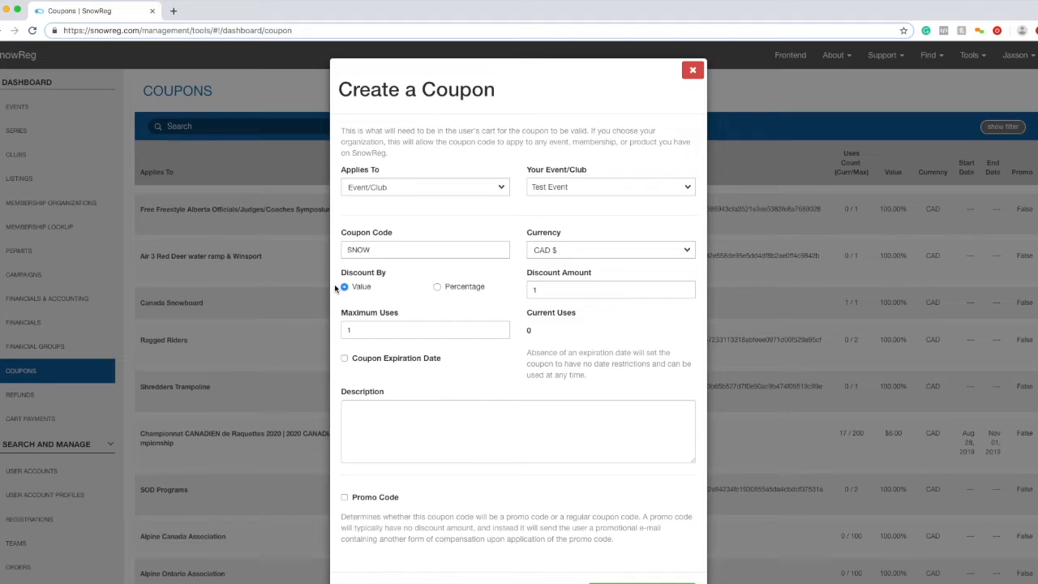
{"action": "left_click", "coordinate": [555, 289]}
{"action": "type", "text": "0"}
{"action": "left_click", "coordinate": [438, 287]}
{"action": "left_click", "coordinate": [362, 287]}
{"action": "left_click", "coordinate": [458, 287]}
{"action": "left_click", "coordinate": [366, 288]}
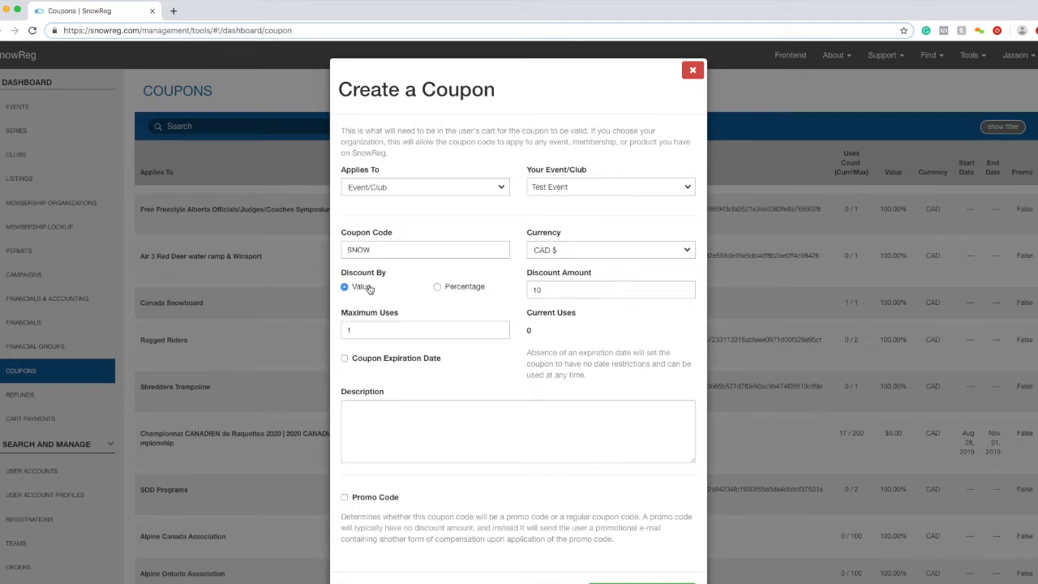
{"action": "left_click", "coordinate": [468, 289]}
- Raise Maximum Uses to 10 and enable the coupon expiration date
{"action": "left_click_drag", "start_coordinate": [409, 332], "coordinate": [319, 325]}
{"action": "left_click", "coordinate": [461, 334]}
{"action": "left_click_drag", "start_coordinate": [385, 332], "coordinate": [342, 316]}
{"action": "left_click_drag", "start_coordinate": [415, 318], "coordinate": [341, 311]}
{"action": "left_click", "coordinate": [402, 335]}
{"action": "type", "text": "0"}
{"action": "left_click", "coordinate": [394, 358]}
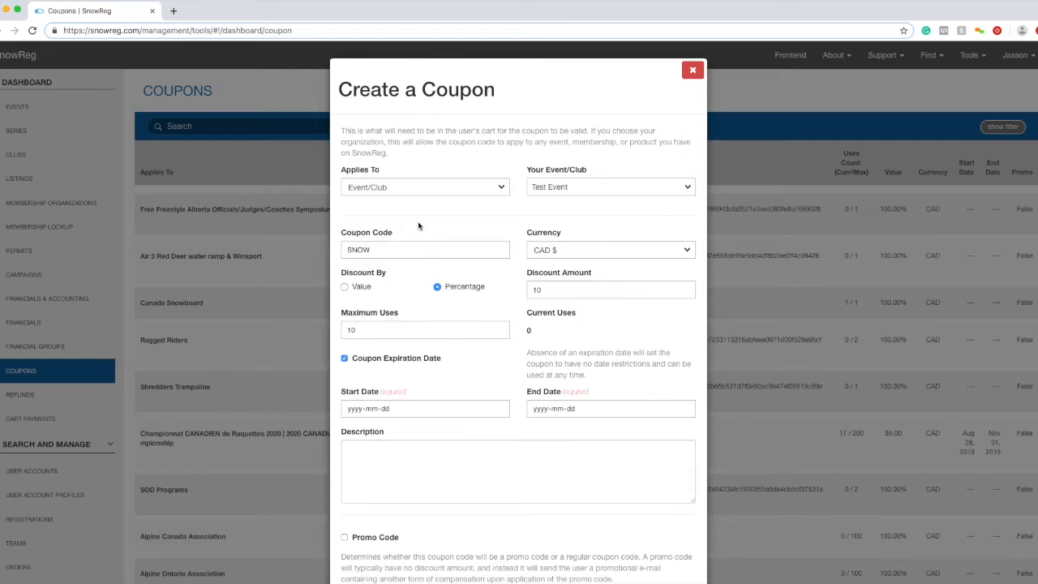
- Leave the start date unset and enter the description ATHLETE PROMO
{"action": "left_click", "coordinate": [354, 409]}
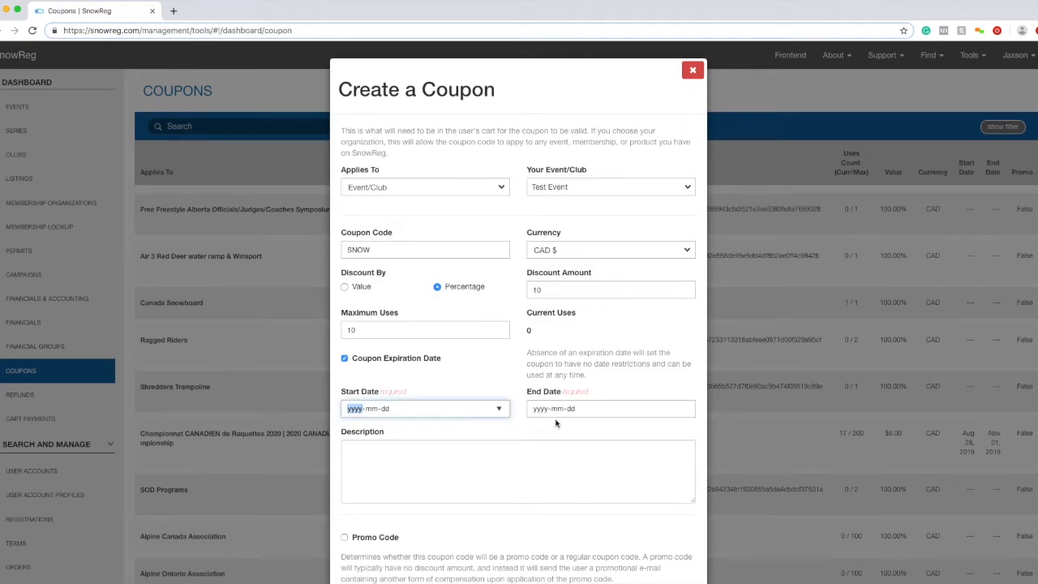
{"action": "left_click", "coordinate": [446, 442]}
{"action": "scroll", "coordinate": [463, 473], "scroll_direction": "down", "scroll_amount": 1}
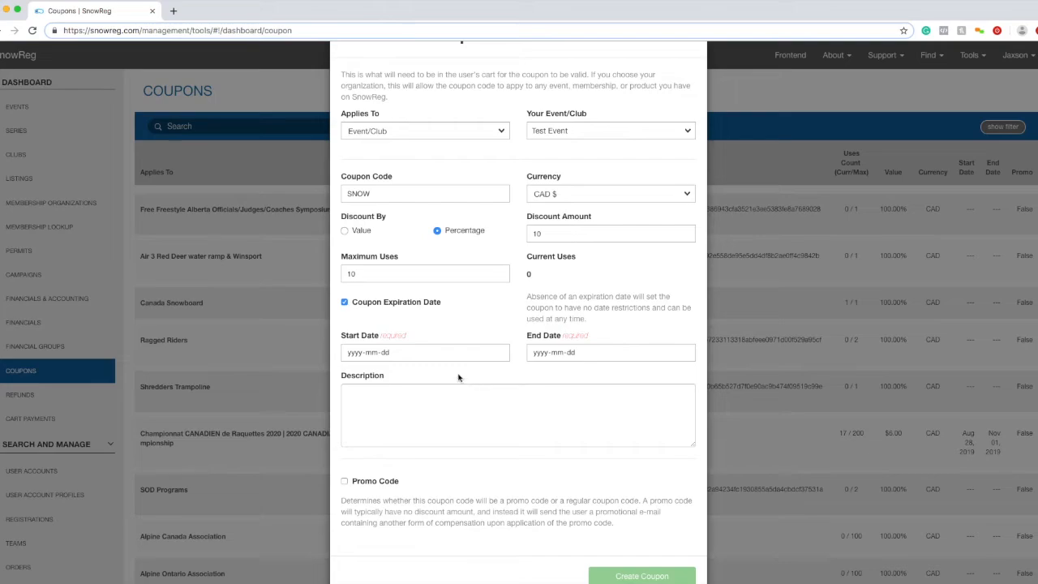
{"action": "mouse_move", "coordinate": [398, 381]}
{"action": "left_mouse_down"}
{"action": "mouse_move", "coordinate": [285, 370]}
{"action": "mouse_move", "coordinate": [394, 375]}
{"action": "left_mouse_up"}
{"action": "left_click", "coordinate": [420, 373]}
{"action": "left_click", "coordinate": [391, 410]}
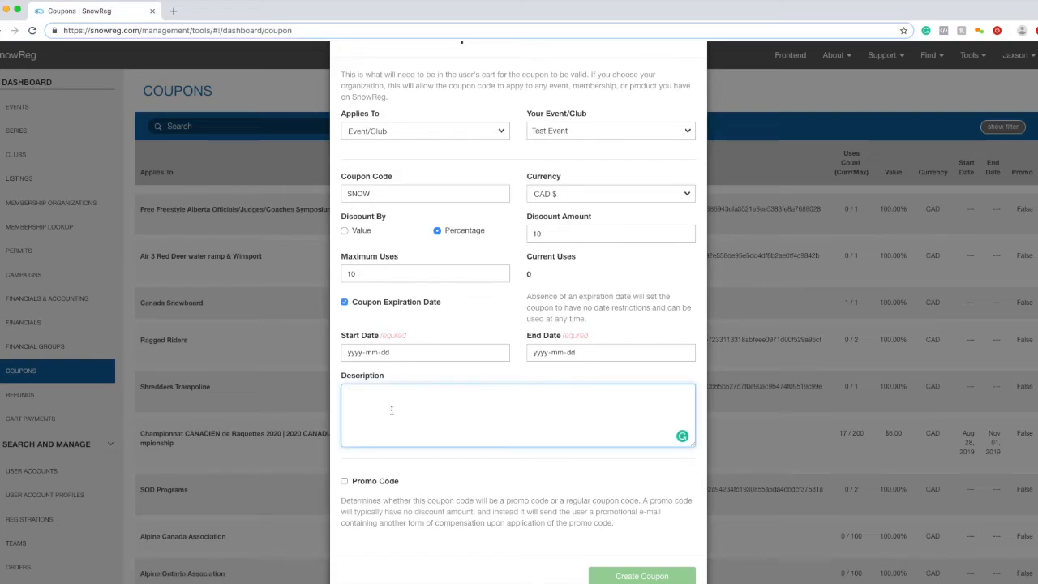
{"action": "type", "text": "ATHLETE PROMO"}
{"action": "left_click_drag", "start_coordinate": [418, 393], "coordinate": [340, 394]}
- Review the SNOW code and 10 discount, then untick Coupon Expiration Date
{"action": "left_click", "coordinate": [349, 191]}
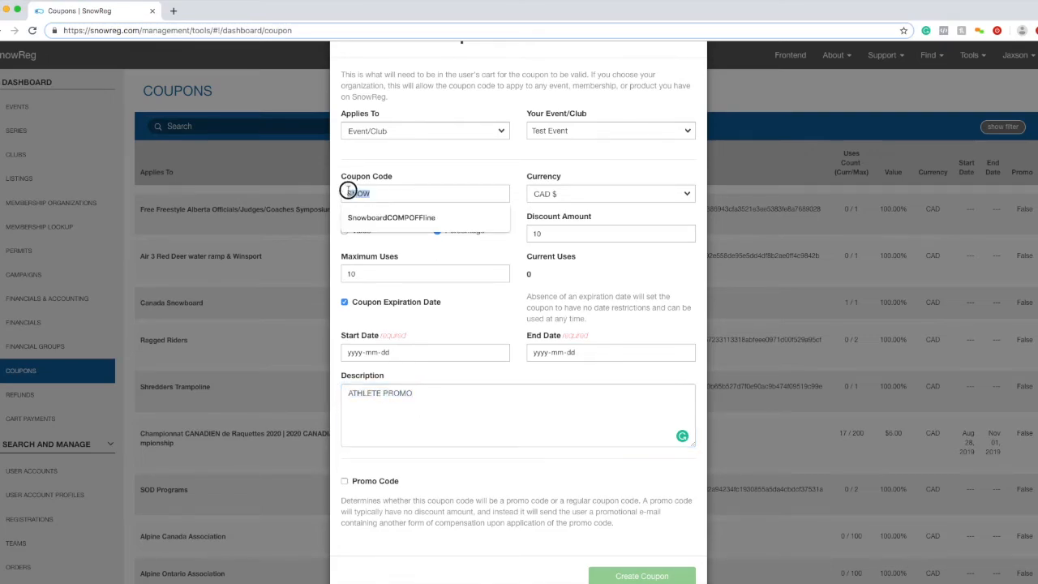
{"action": "left_click_drag", "start_coordinate": [544, 234], "coordinate": [516, 235]}
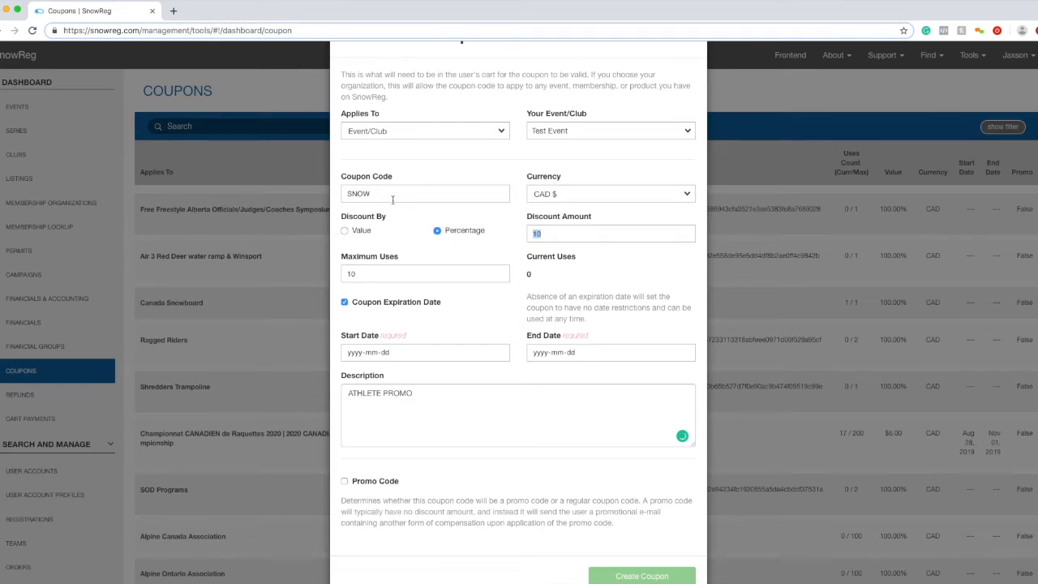
{"action": "left_click", "coordinate": [553, 457]}
{"action": "left_click", "coordinate": [516, 439]}
{"action": "left_click", "coordinate": [379, 307]}
{"action": "left_click", "coordinate": [379, 306]}
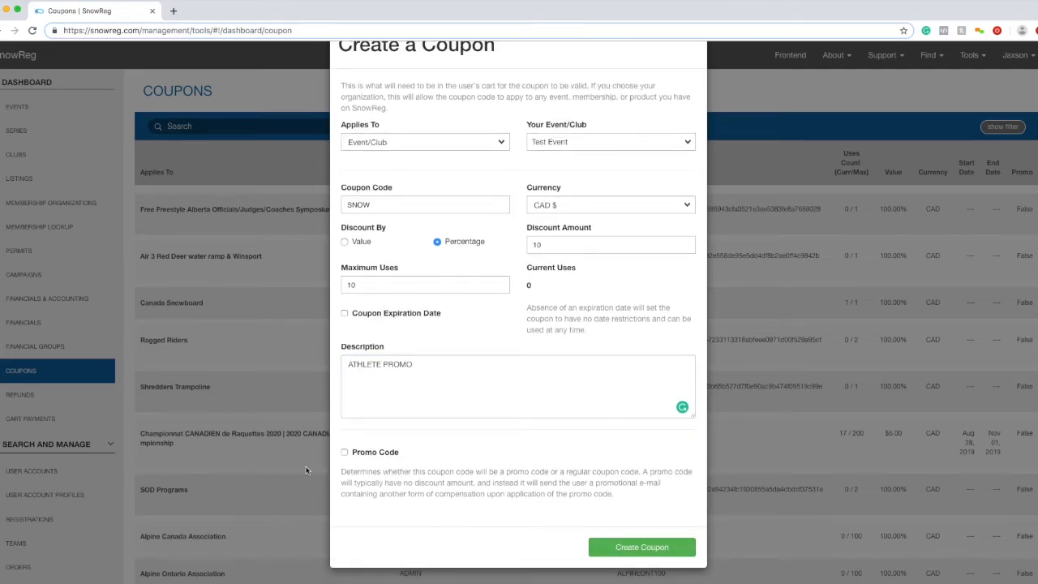
- Highlight the Promo Code option and the ATHLETE PROMO description
{"action": "left_click", "coordinate": [339, 453]}
{"action": "left_click_drag", "start_coordinate": [338, 452], "coordinate": [427, 452]}
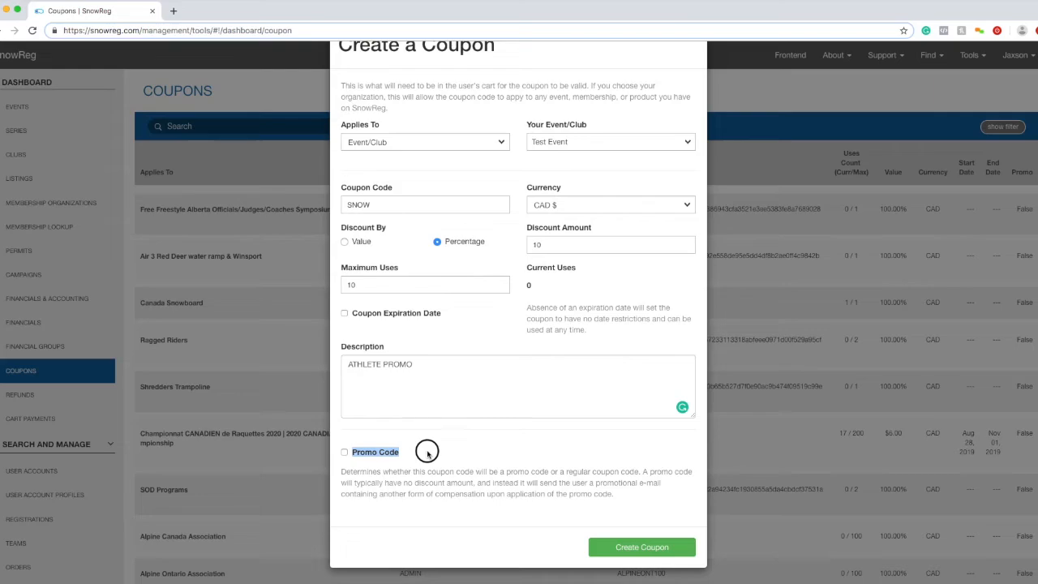
{"action": "left_click", "coordinate": [428, 452]}
{"action": "left_click_drag", "start_coordinate": [431, 449], "coordinate": [350, 452]}
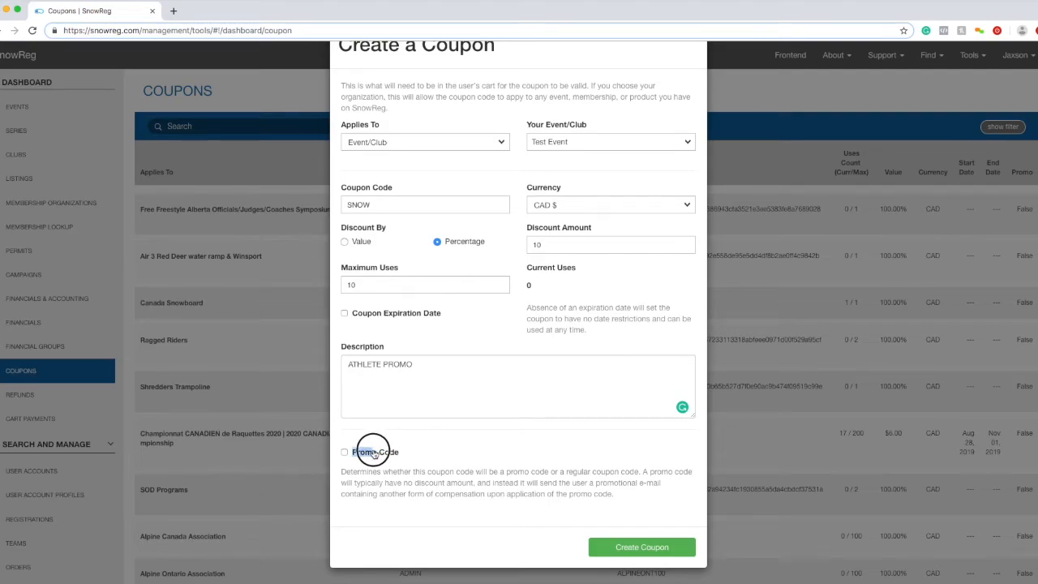
{"action": "left_click", "coordinate": [427, 445]}
{"action": "left_click", "coordinate": [363, 456]}
{"action": "left_click_drag", "start_coordinate": [362, 456], "coordinate": [485, 455]}
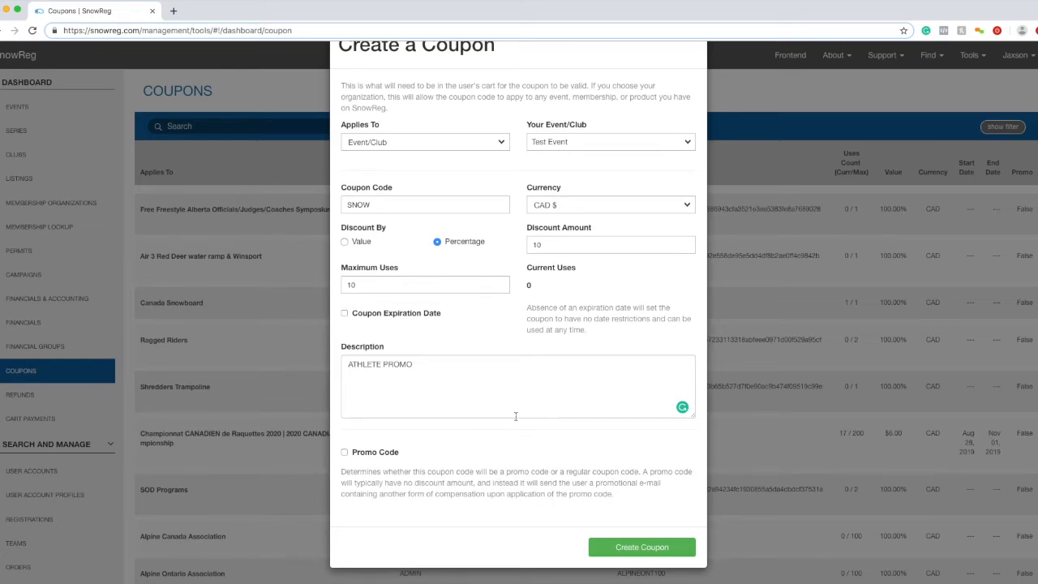
{"action": "left_click_drag", "start_coordinate": [425, 367], "coordinate": [345, 350]}
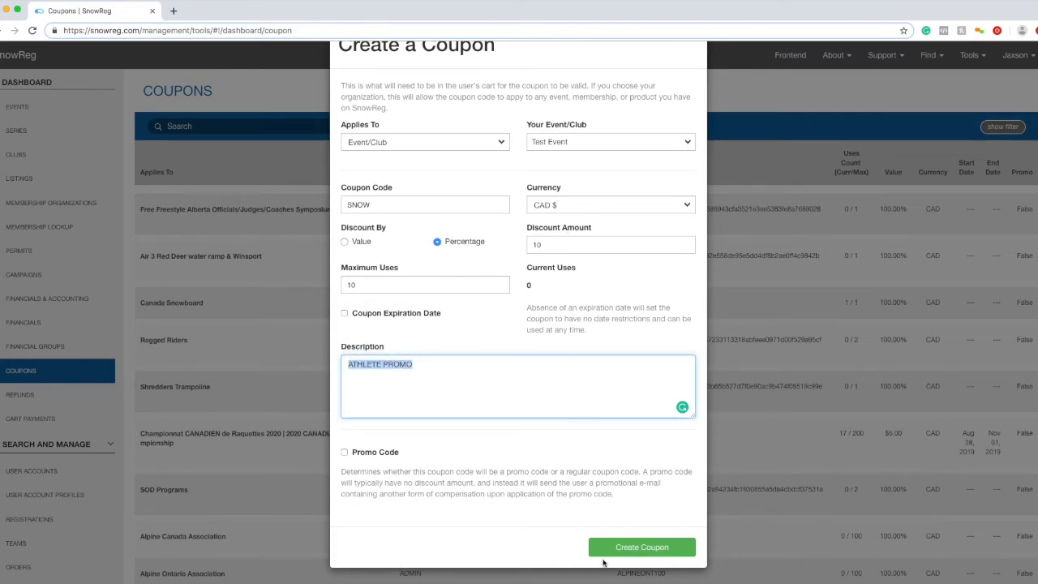
- Create the SNOW coupon, then open and close its Test Event entry unchanged
{"action": "left_click", "coordinate": [608, 548]}
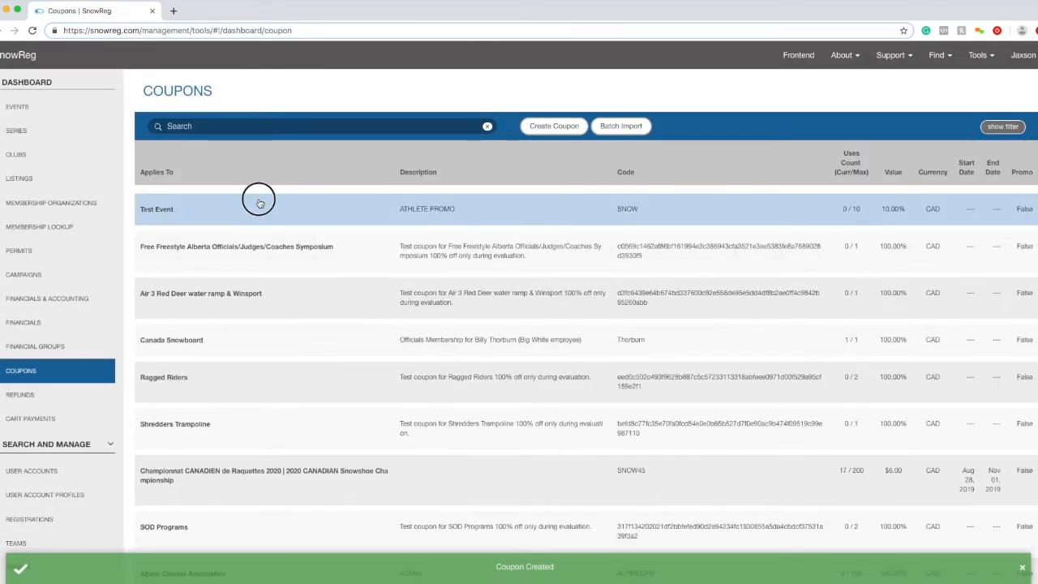
{"action": "left_click", "coordinate": [259, 202]}
{"action": "left_click", "coordinate": [691, 70]}
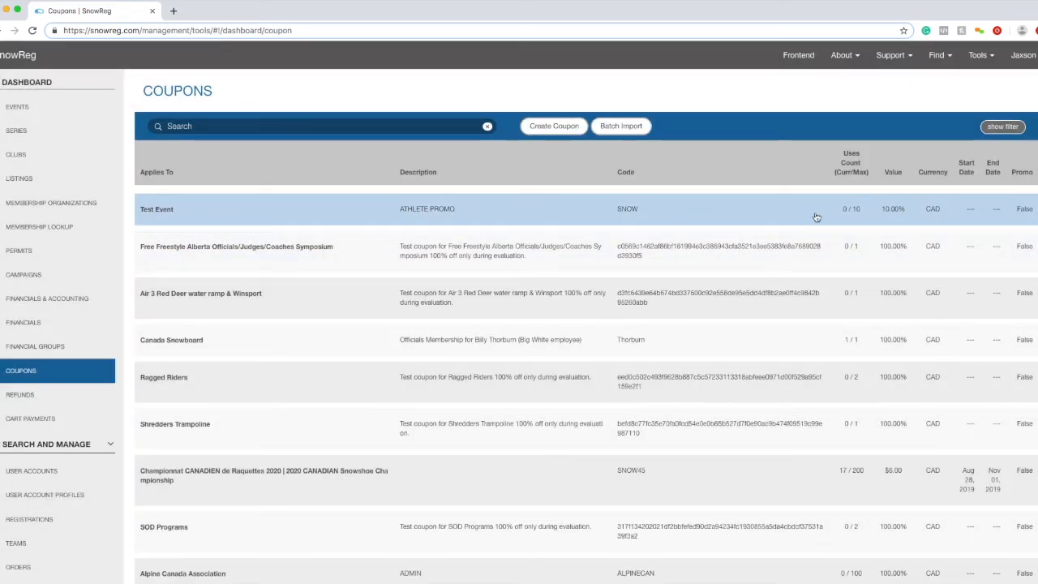
{"action": "left_click_drag", "start_coordinate": [605, 125], "coordinate": [437, 50]}
{"action": "left_click", "coordinate": [333, 62]}
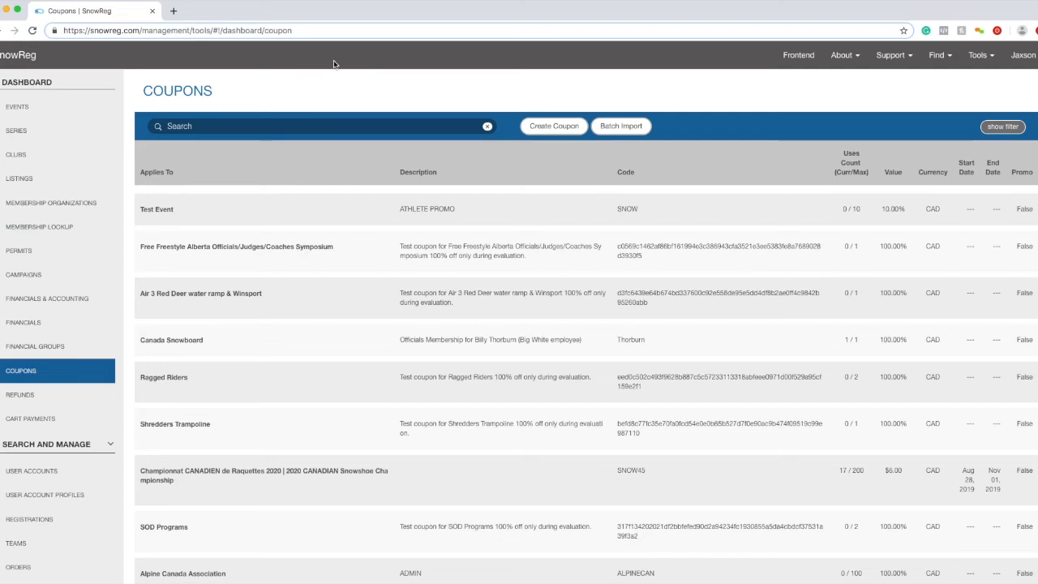
- Reopen the Test Event coupon and change its code from SNOW to SNOW3
{"action": "left_click", "coordinate": [298, 209]}
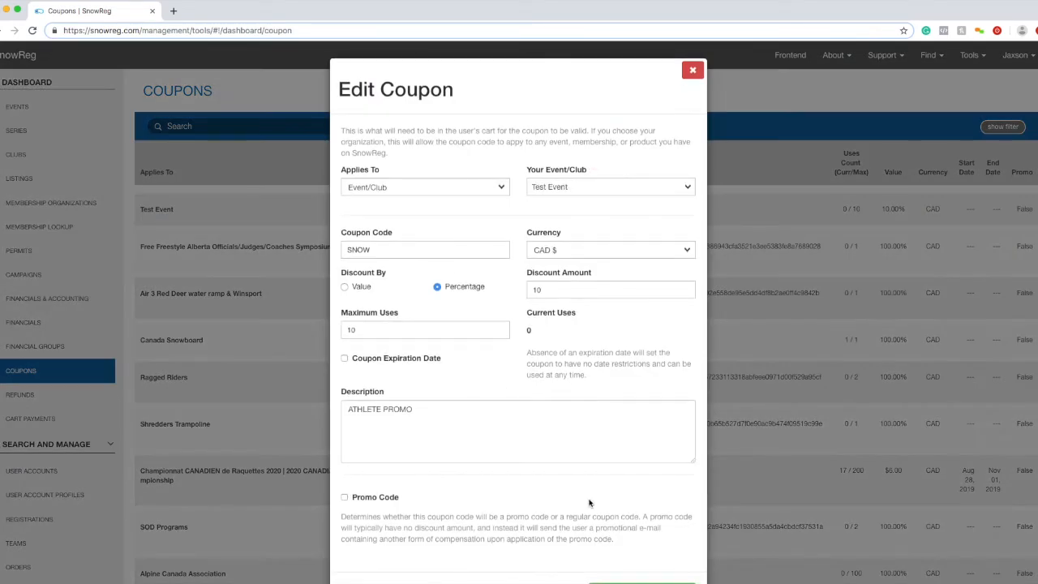
{"action": "left_click", "coordinate": [383, 250]}
{"action": "type", "text": "2"}
{"action": "key", "text": "BackSpace"}
{"action": "type", "text": "3"}
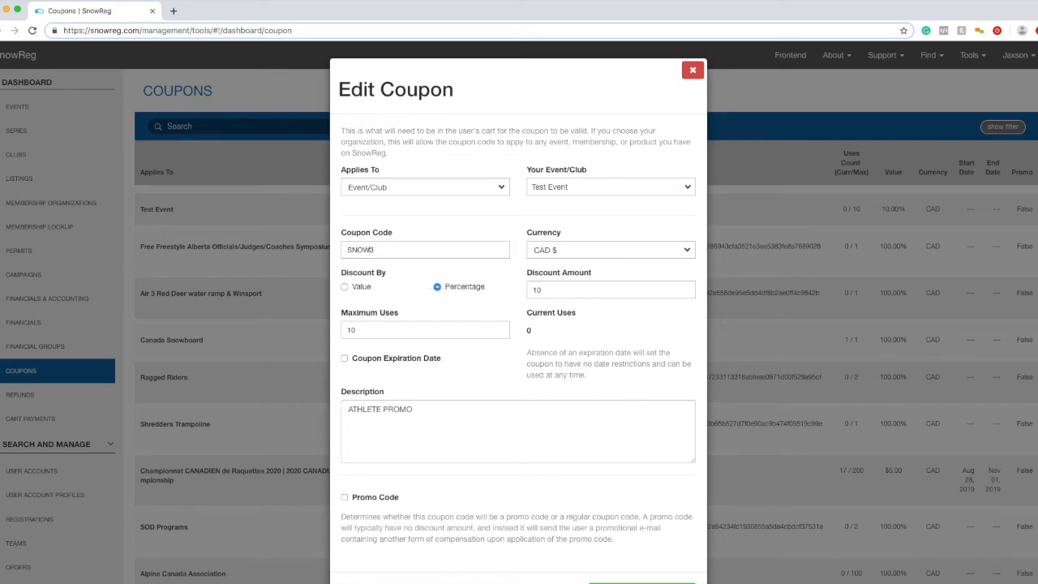